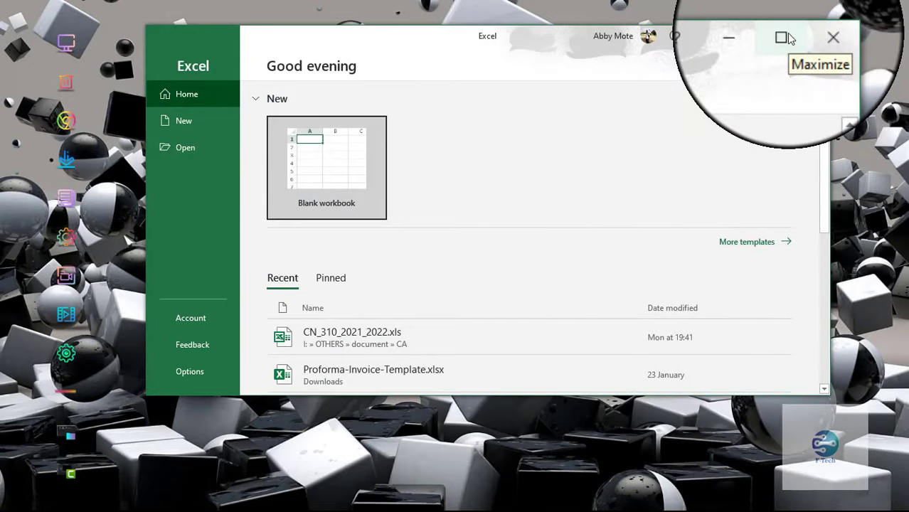
- Maximize the Excel start window and create a new blank workbook
left_click(782, 37)
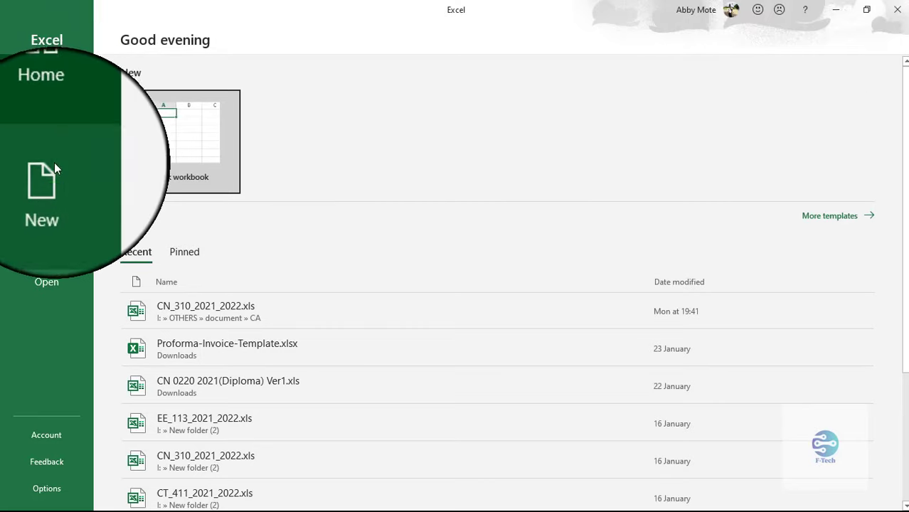
left_click(53, 168)
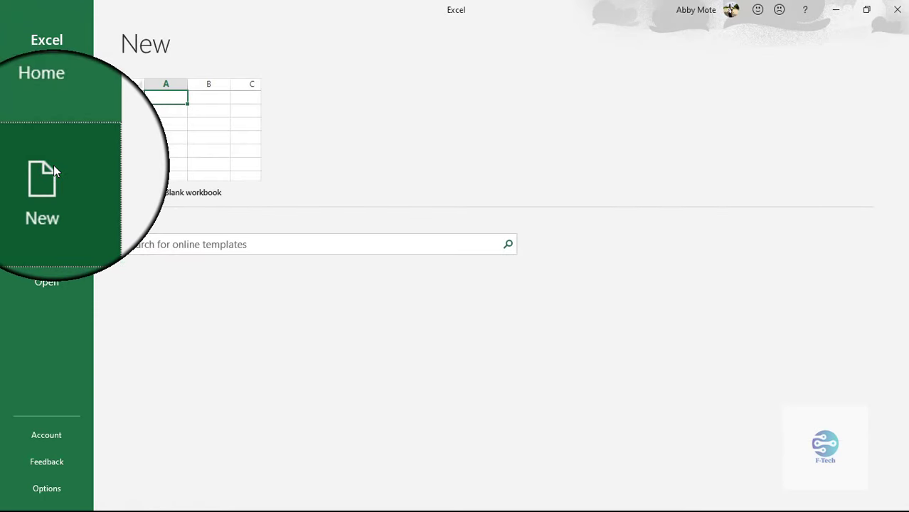
left_click(242, 129)
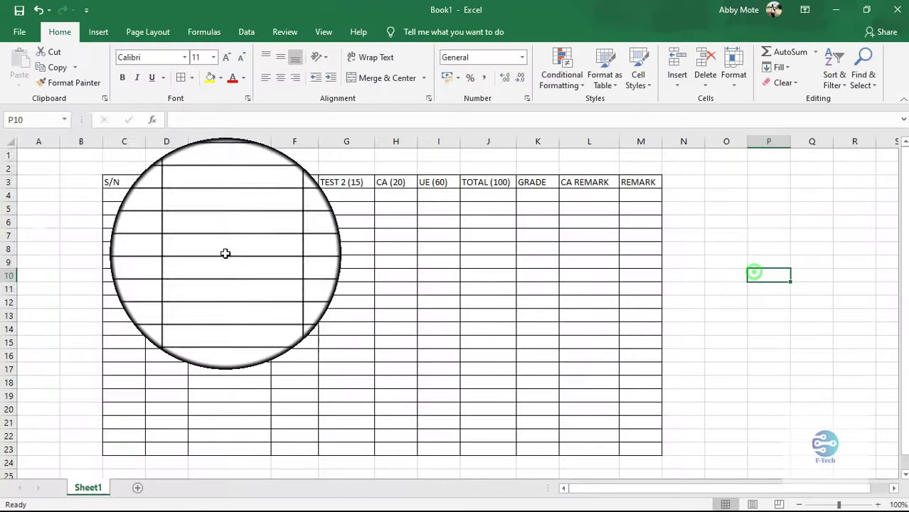
- Number the S/N column 1 to 20 by entering 1 and 2 in C4:C5 and filling down
left_click(118, 198)
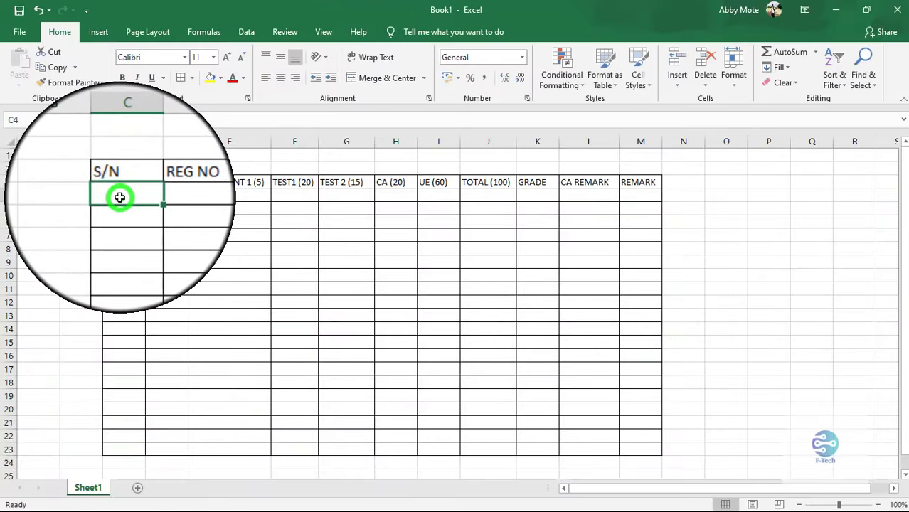
type("1")
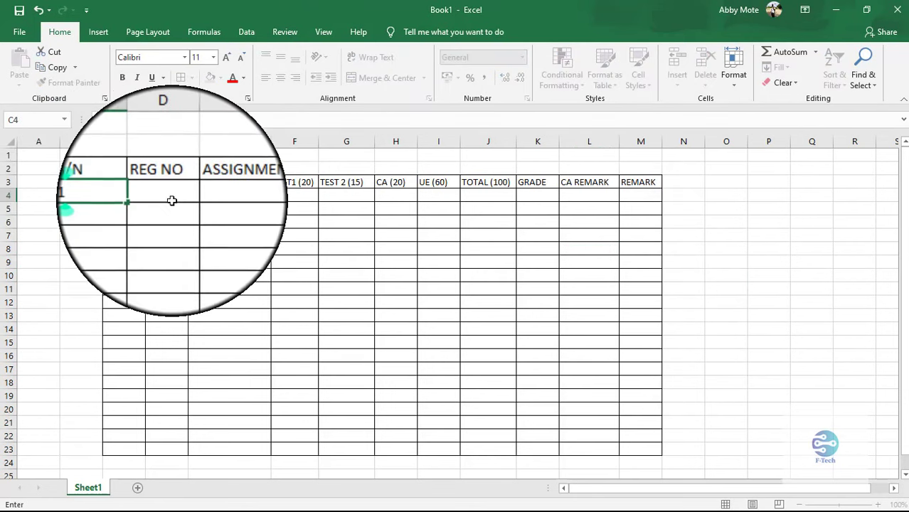
left_click(124, 210)
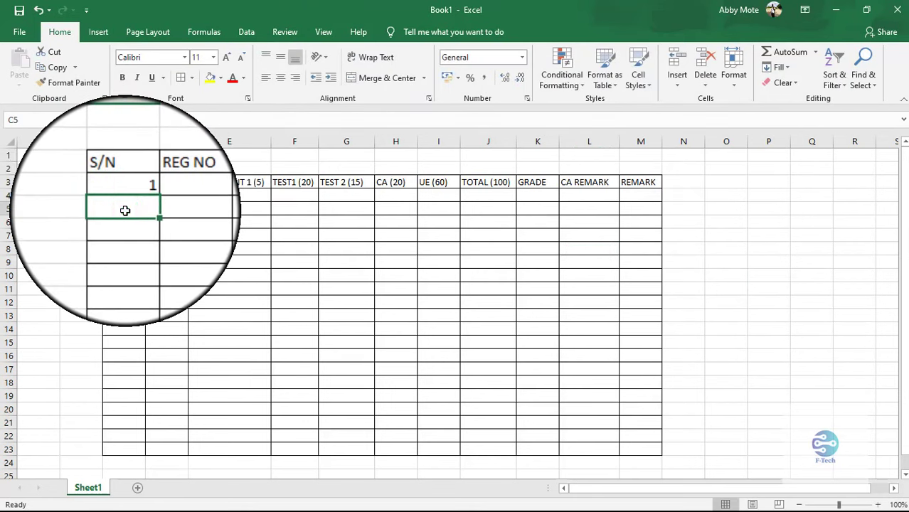
type("2")
left_click(118, 234)
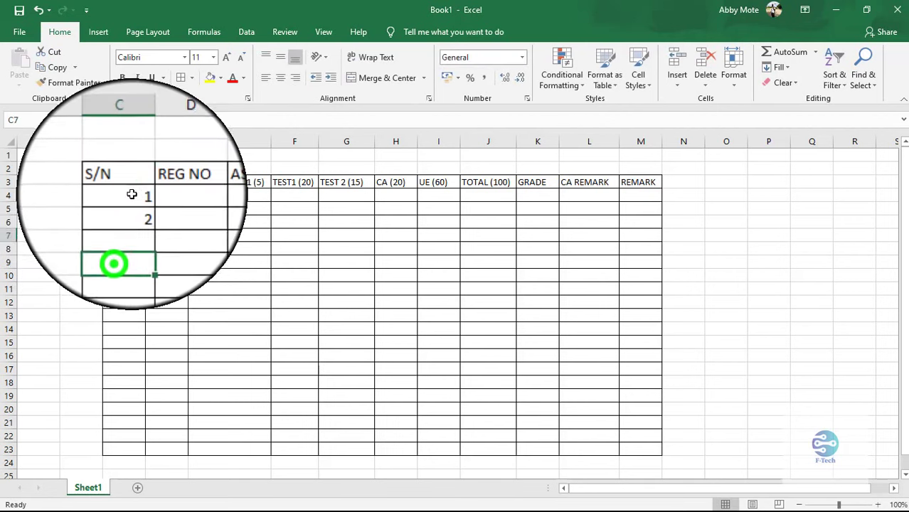
left_click_drag(128, 178, 147, 452)
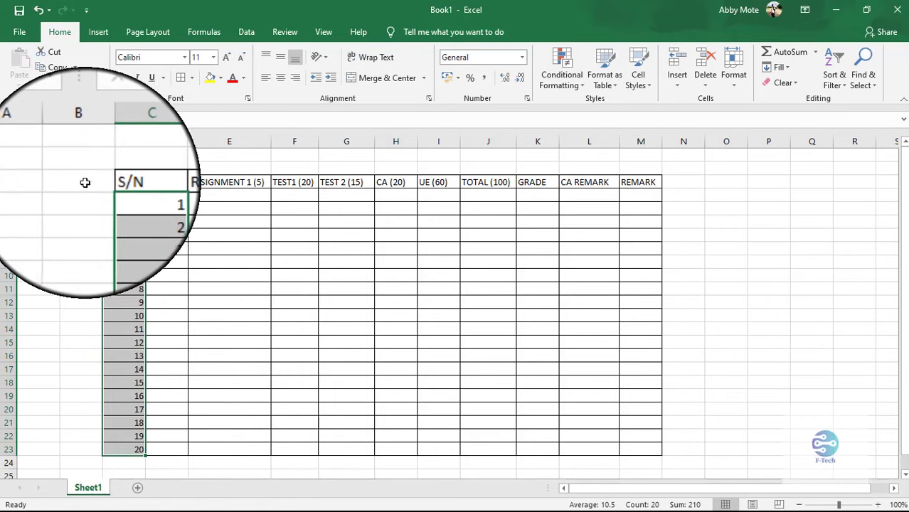
left_click_drag(9, 182, 9, 342)
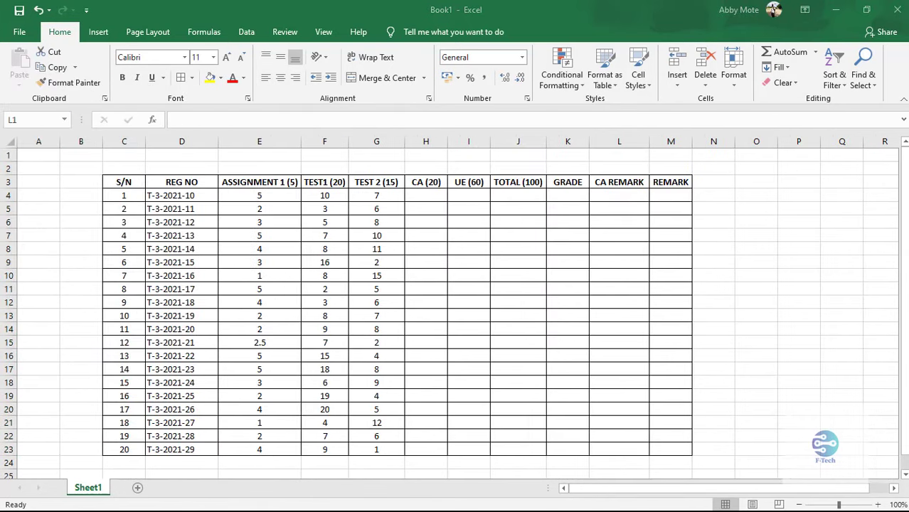
- Start L4's formula as =IF(E4="","INC",IF( to flag a blank assignment score
left_click(604, 141)
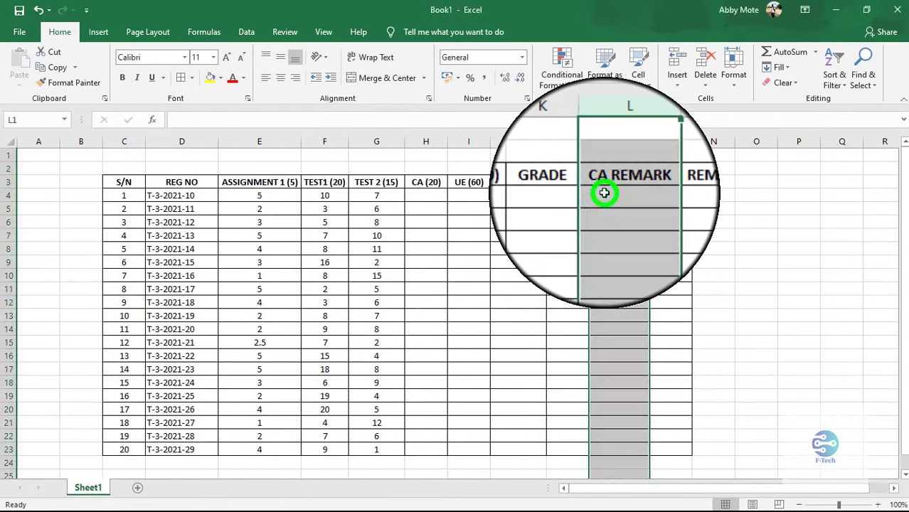
left_click(606, 193)
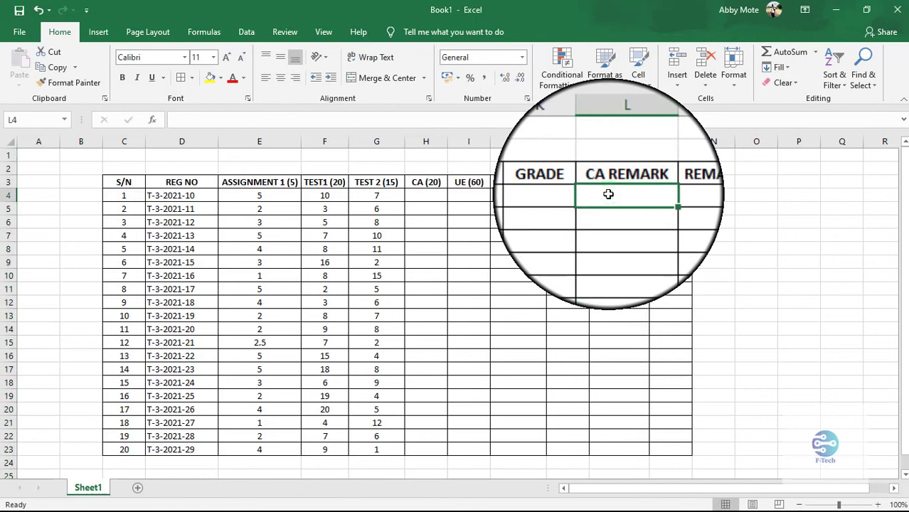
type("=")
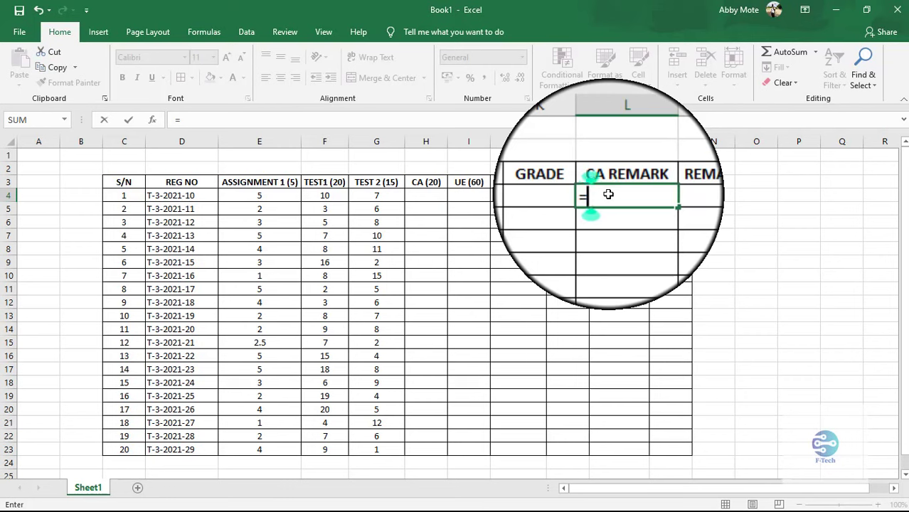
type("IF")
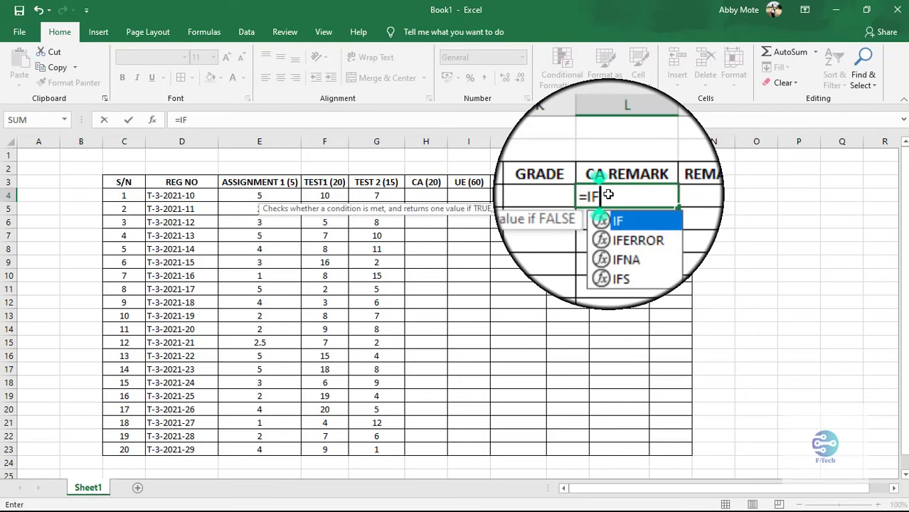
type("(")
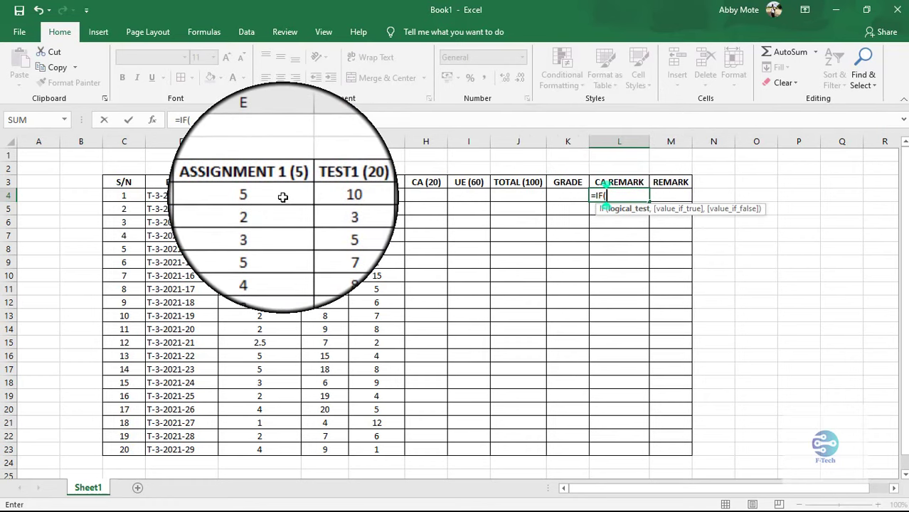
left_click(283, 197)
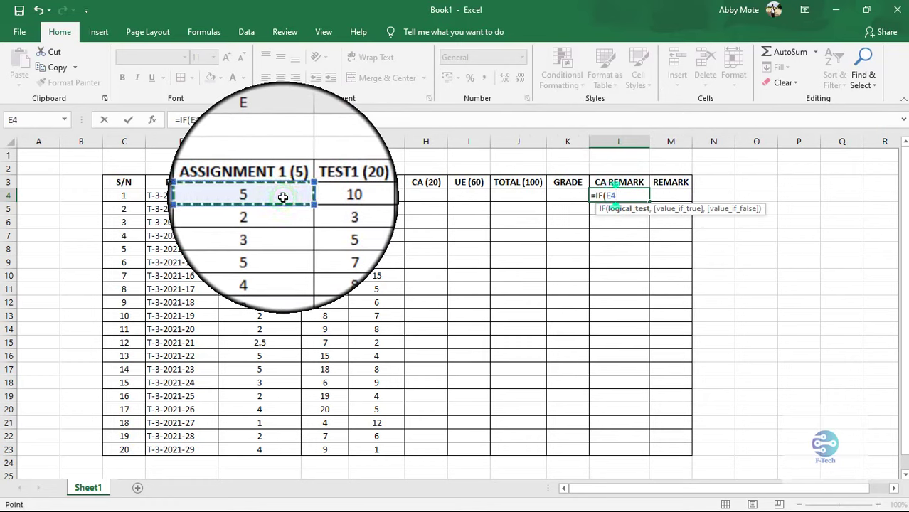
type("=\"\"")
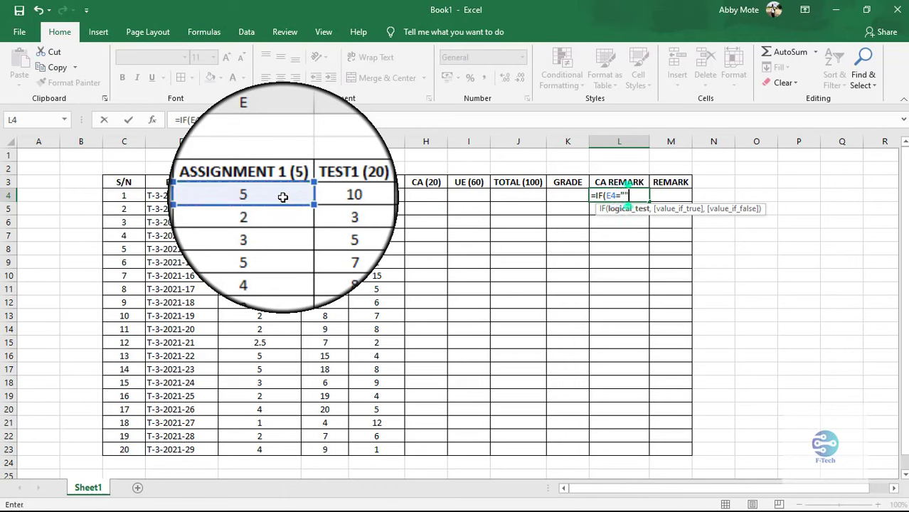
type(",")
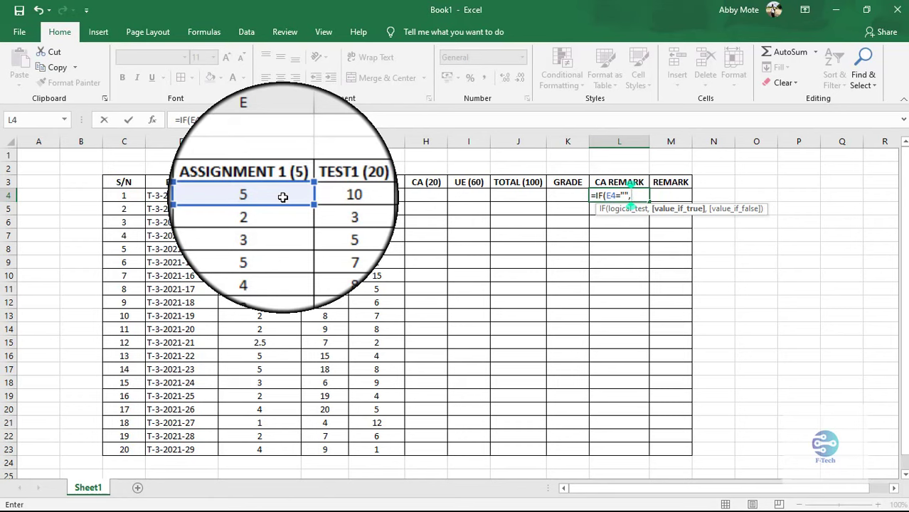
type("\"")
type("INC")
type("\"")
type(",")
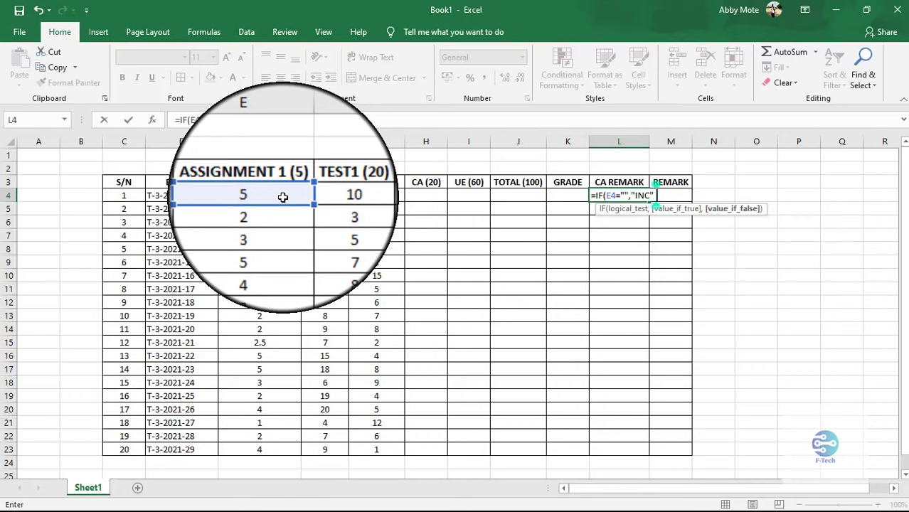
type("IF")
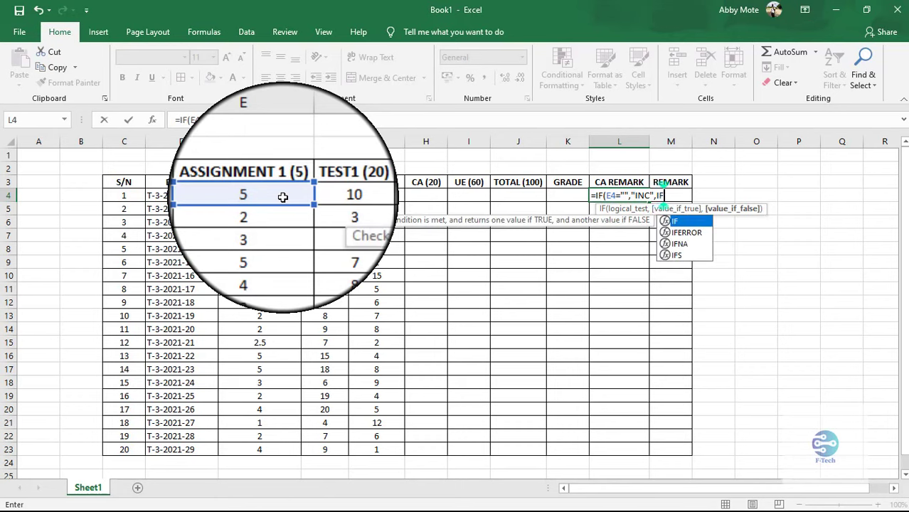
type("(")
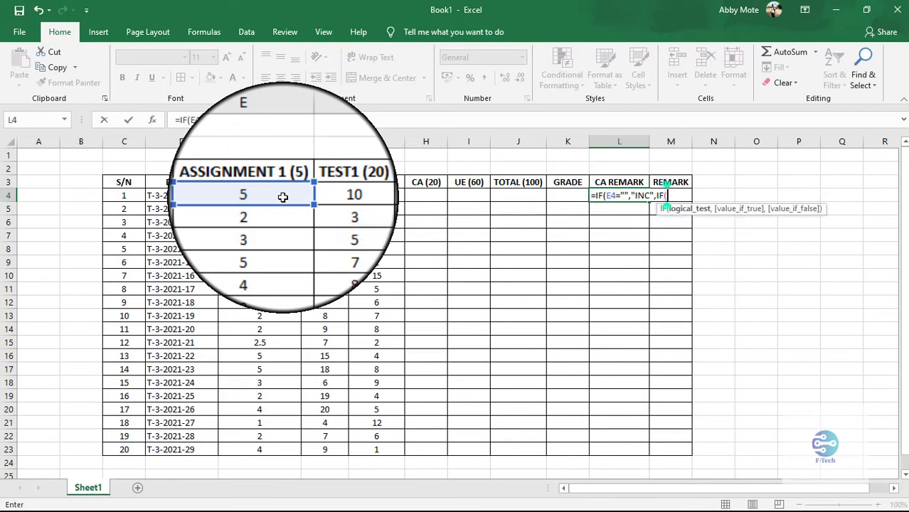
- Extend L4's formula with INC checks for blank F4 and G4, opening another IF
left_click(333, 196)
type("=\"")
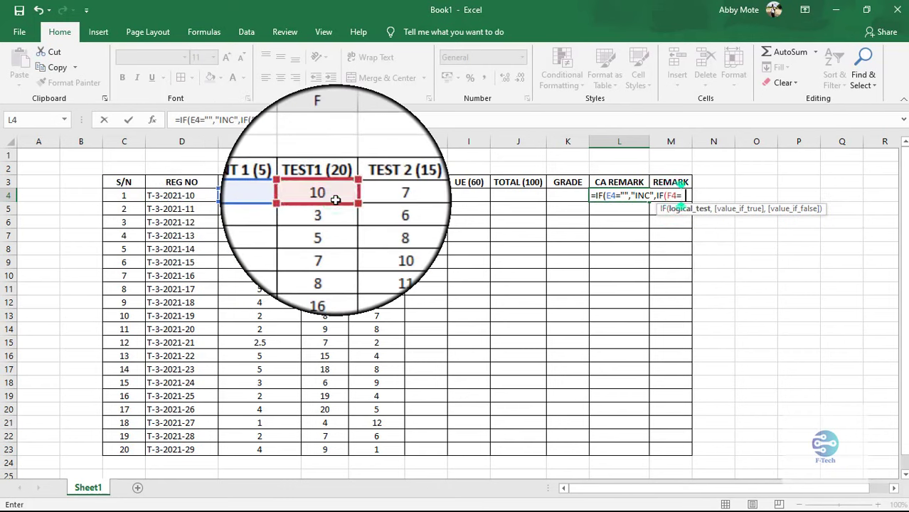
type("\"")
type(",")
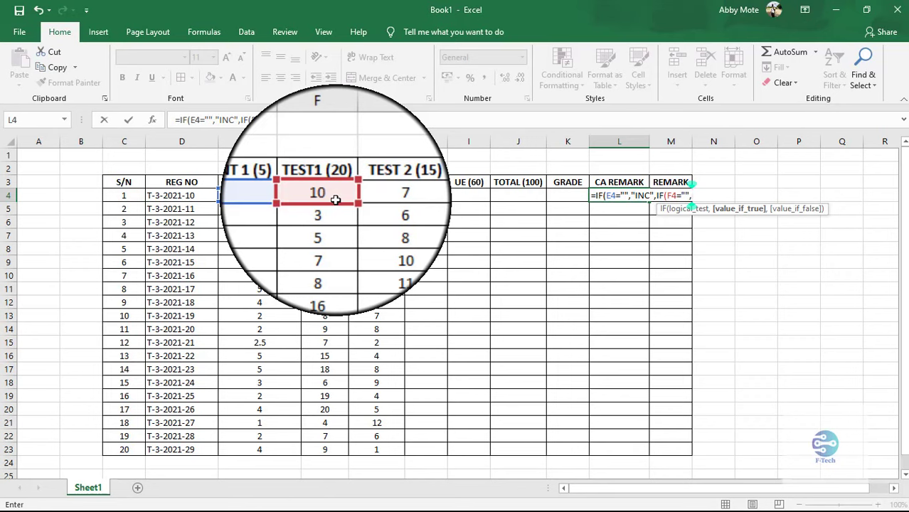
key("BackSpace")
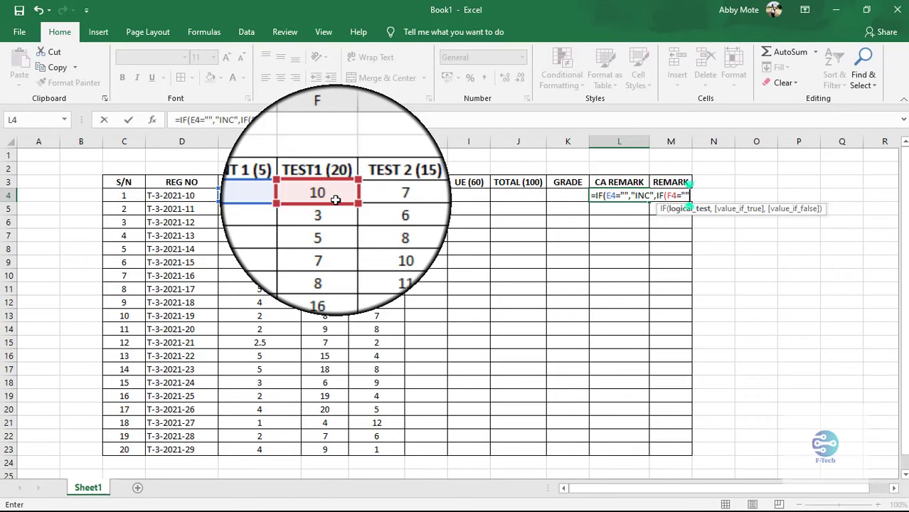
type(",")
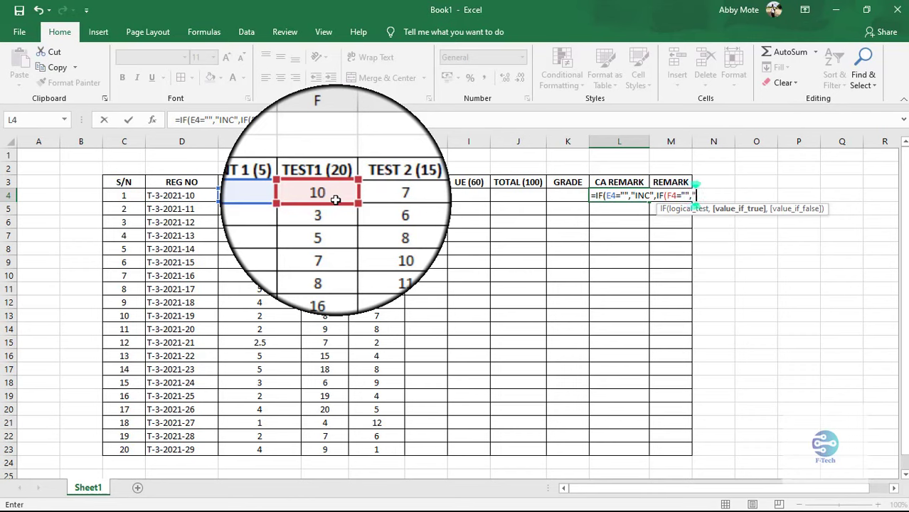
type("\"IN")
type("C\"")
type(",")
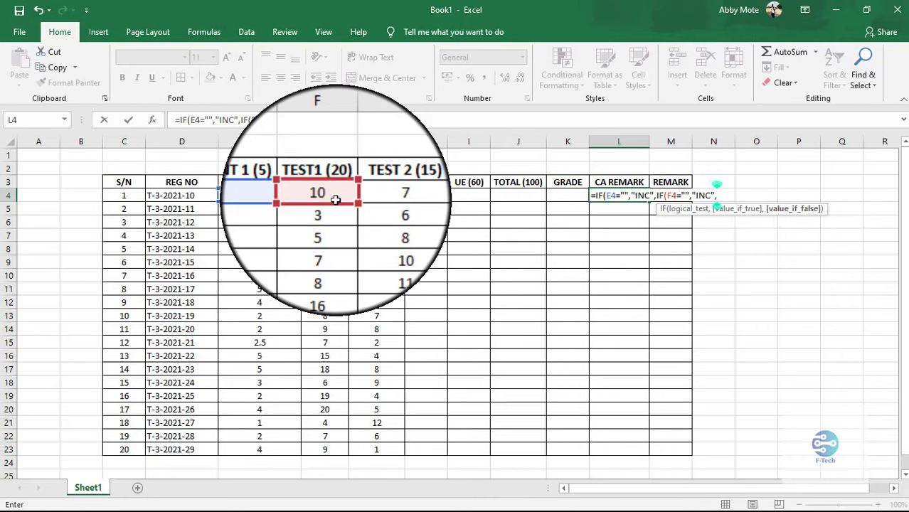
type("I")
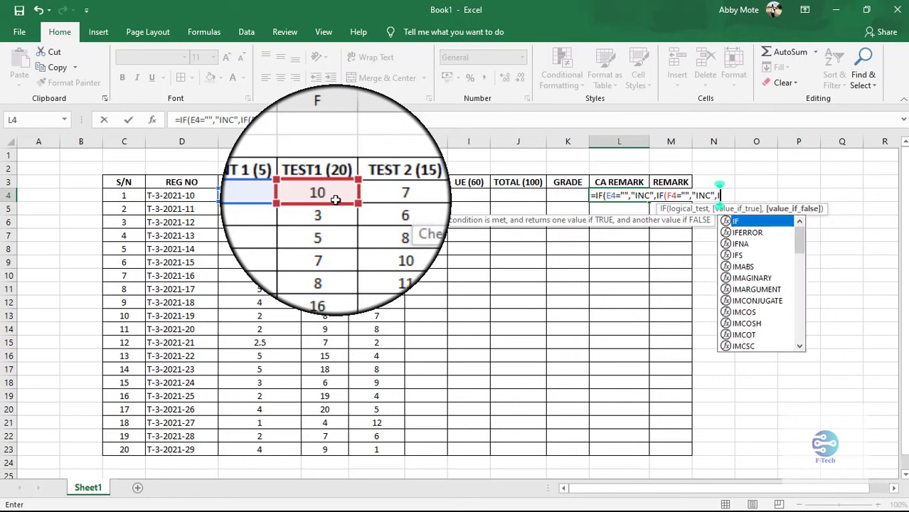
type("F")
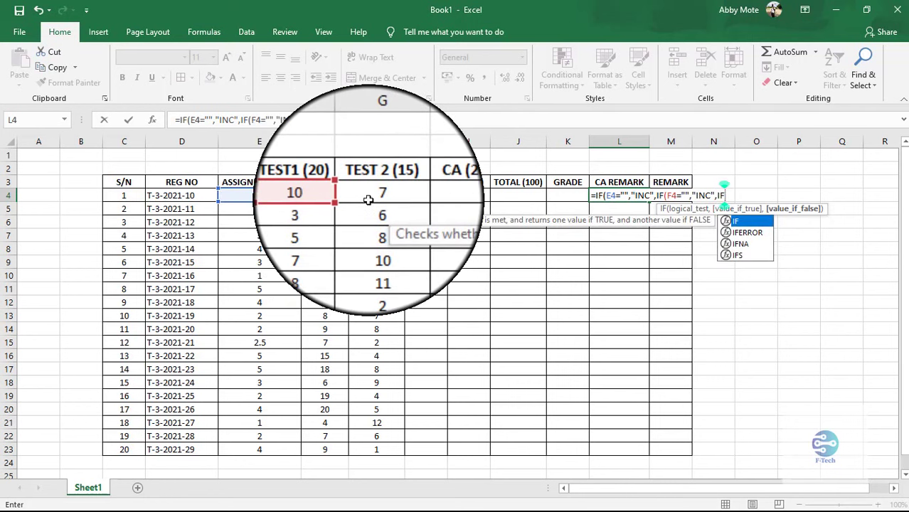
type("(")
left_click(369, 199)
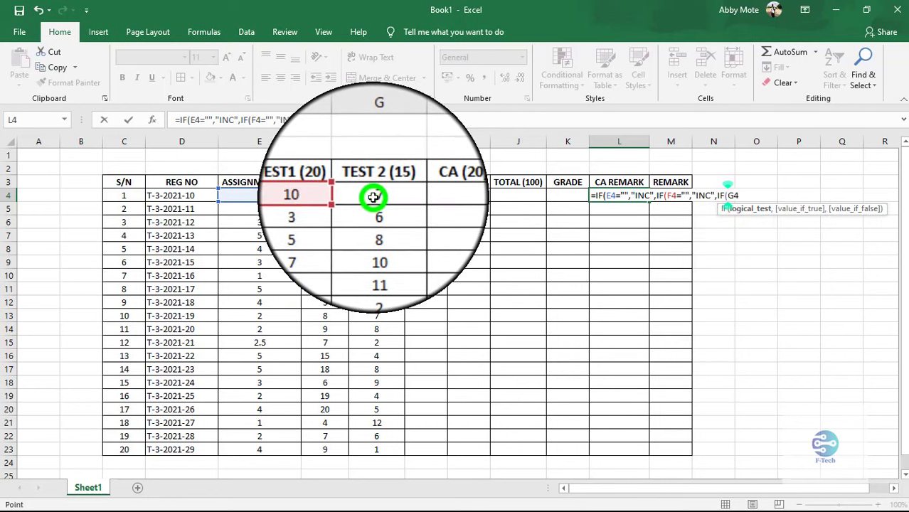
type("=")
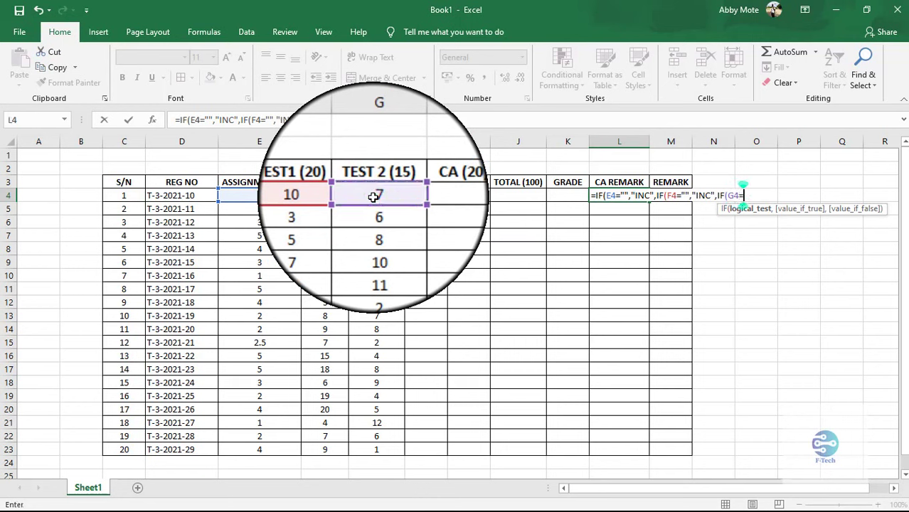
type("\"\",")
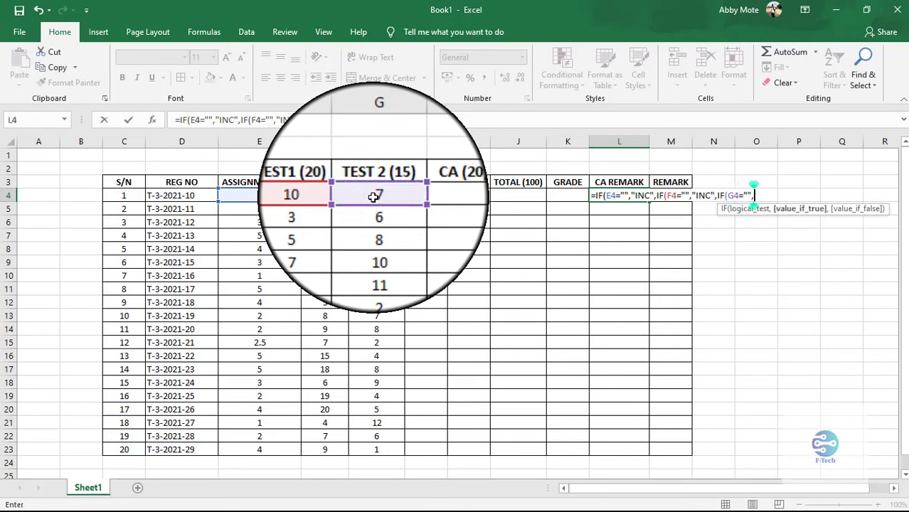
type("\"INC")
type("\"")
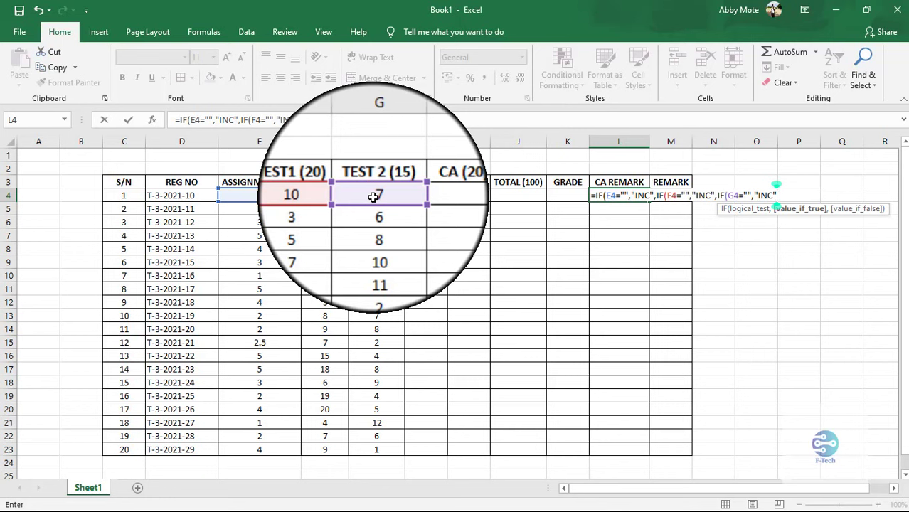
type(",")
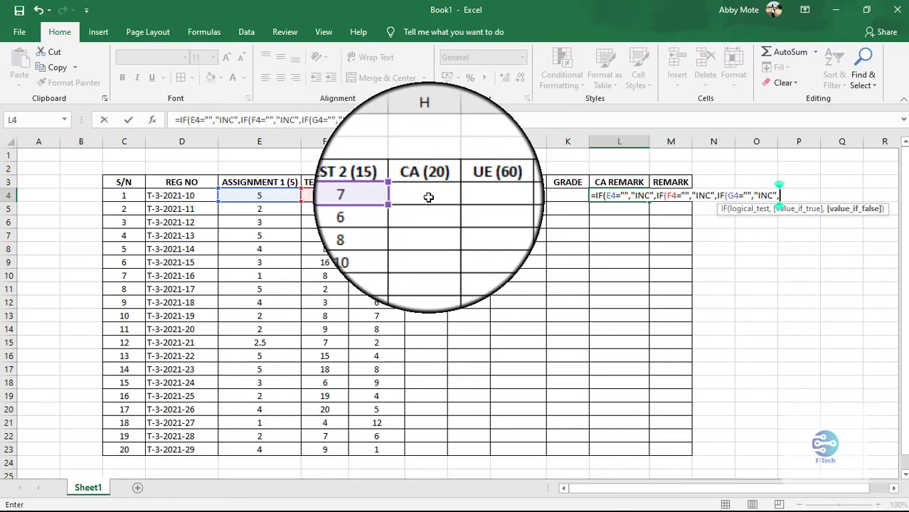
type("IF")
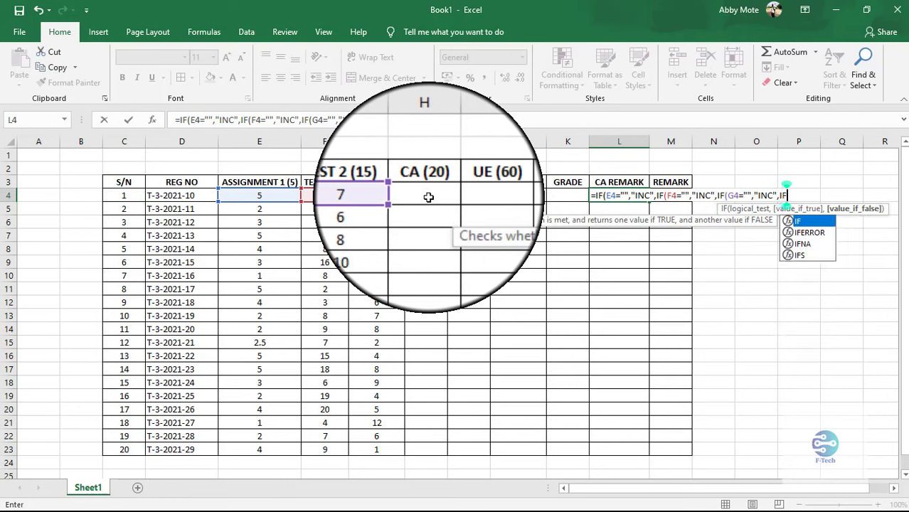
type("(")
- Remove the unfinished H4 test and the stray A4 reference from L4's formula
left_click(429, 197)
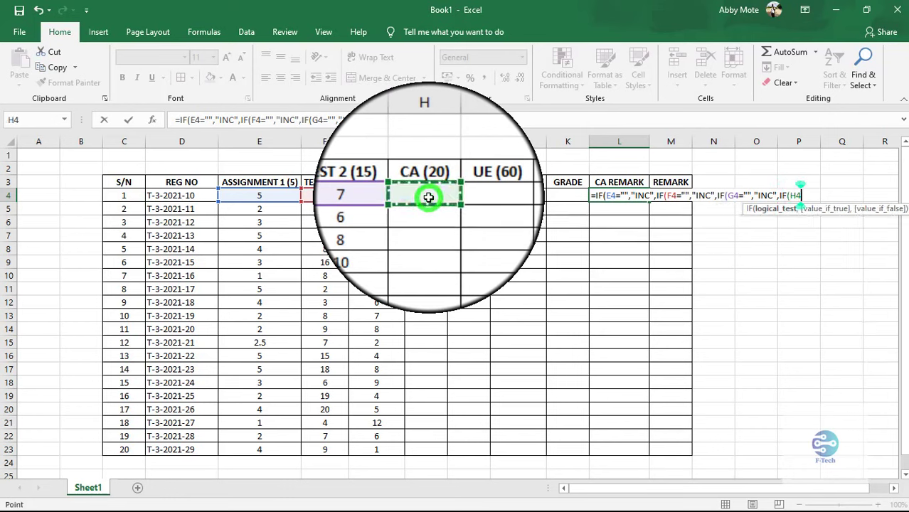
type("=\"")
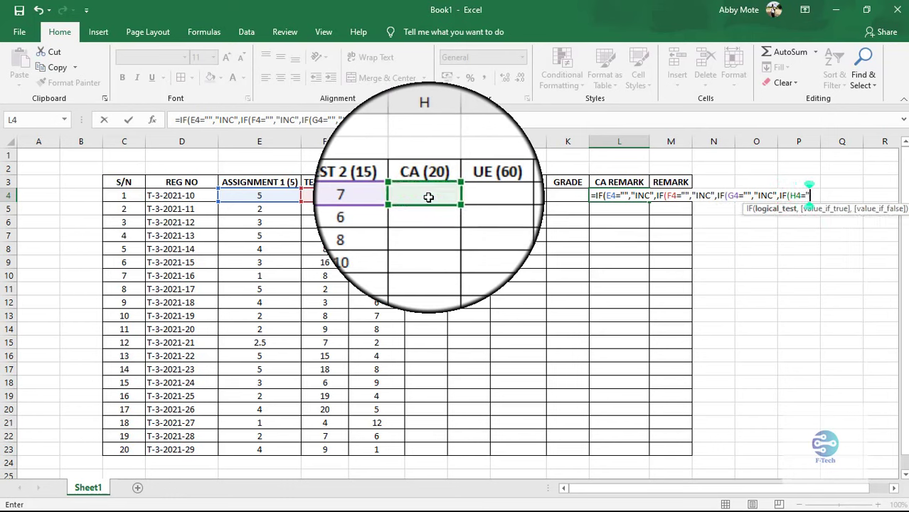
type("\"")
type(",")
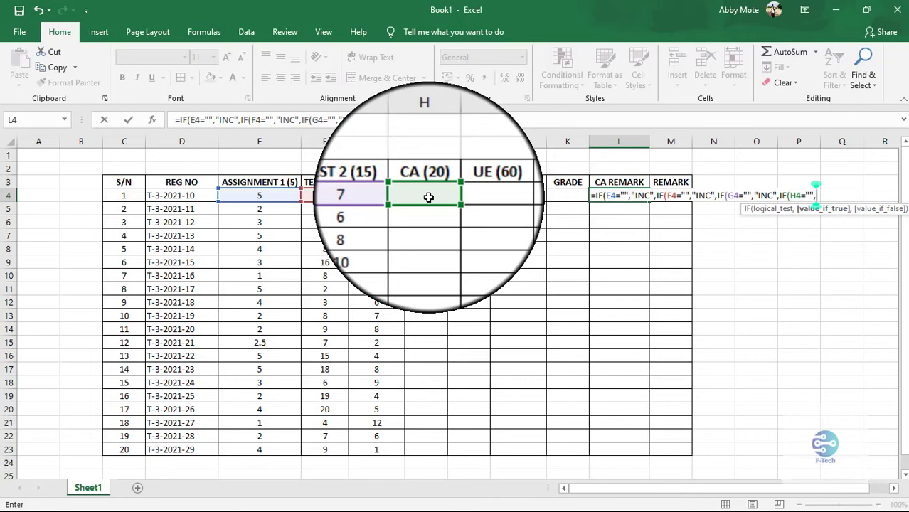
key("BackSpace")
key("BackSpace")
key("BackSpace")
key("BackSpace")
key("BackSpace")
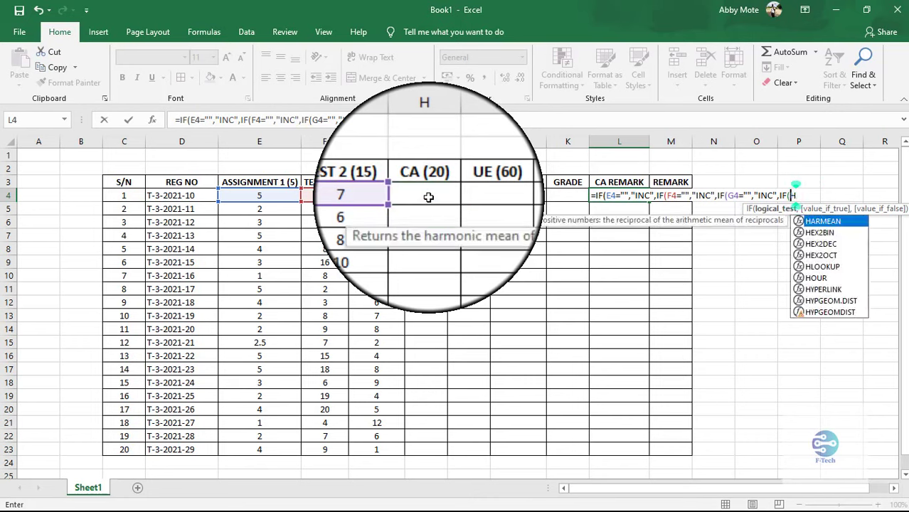
key("BackSpace")
key("BackSpace")
key("BackSpace")
key("BackSpace")
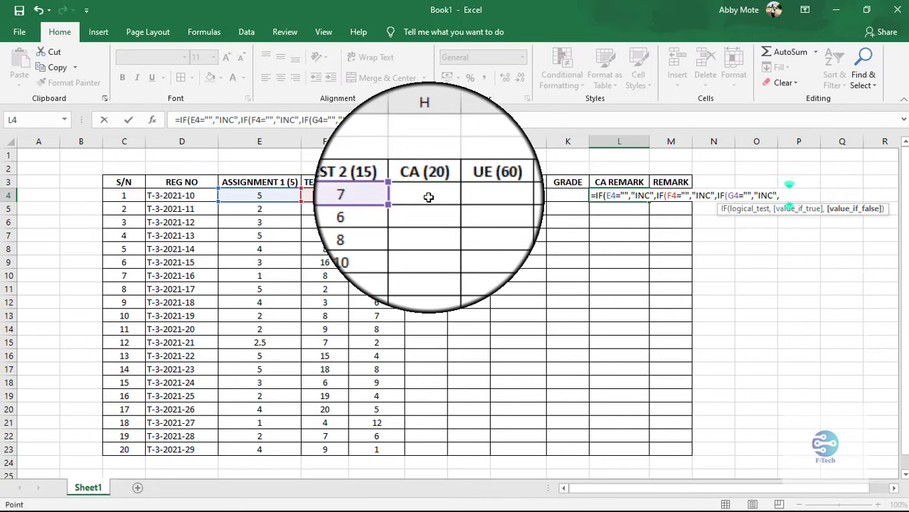
key("Left")
key("Left")
key("Left")
key("Left")
key("Left")
key("Left")
key("Left")
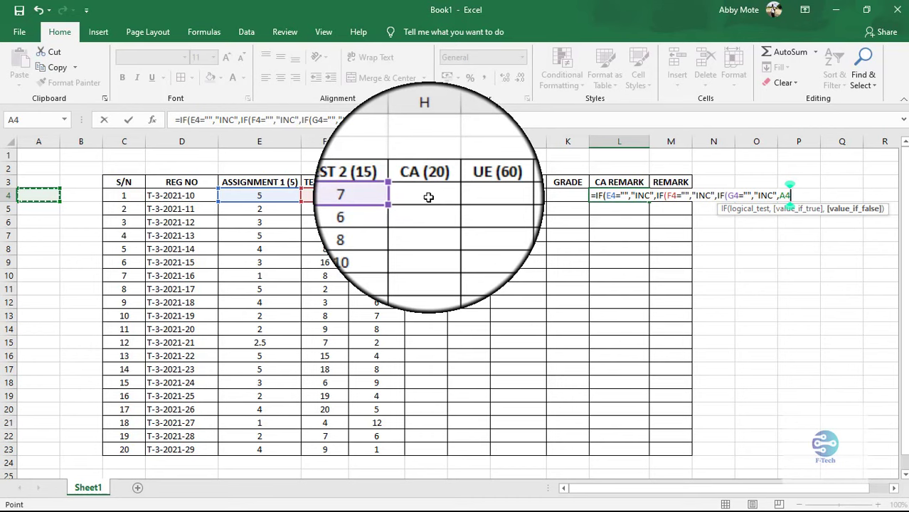
key("BackSpace")
key("BackSpace")
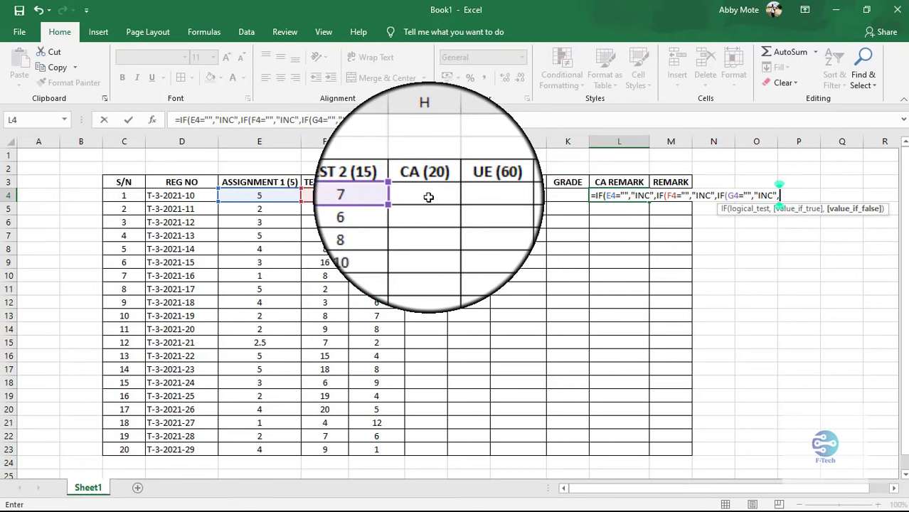
- Insert IF(H4="","ABS", after the equals sign and delete stray cell references
left_click(601, 196)
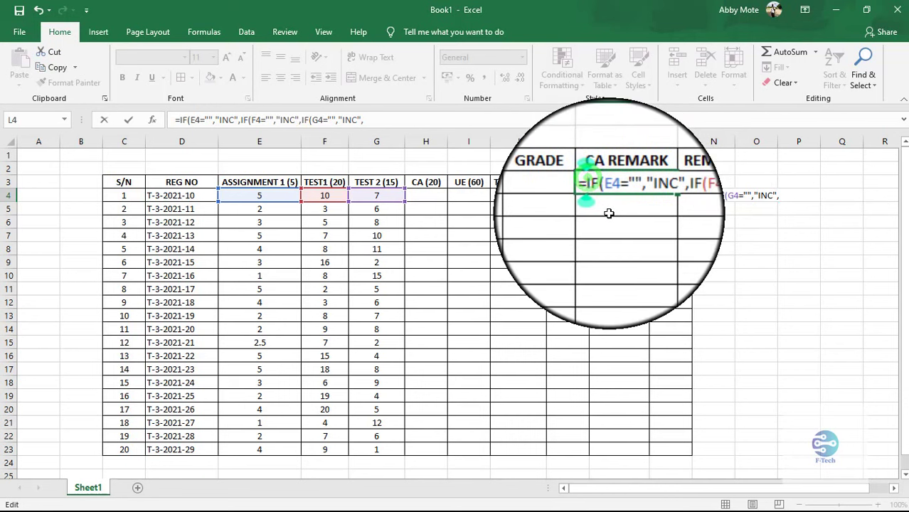
type("IF")
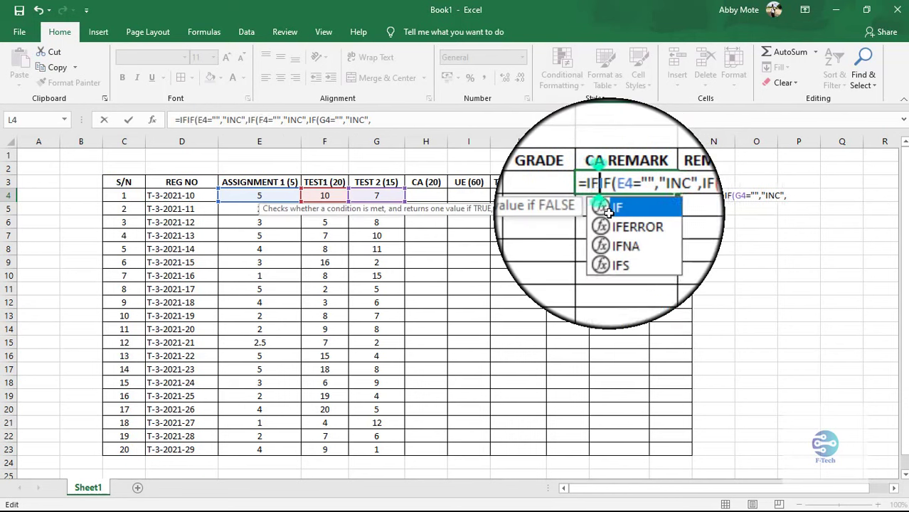
type("(")
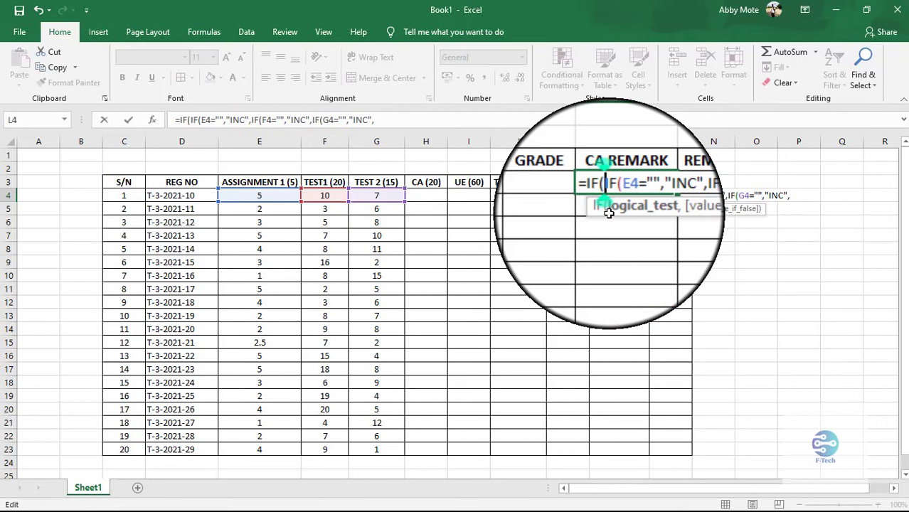
left_click(435, 194)
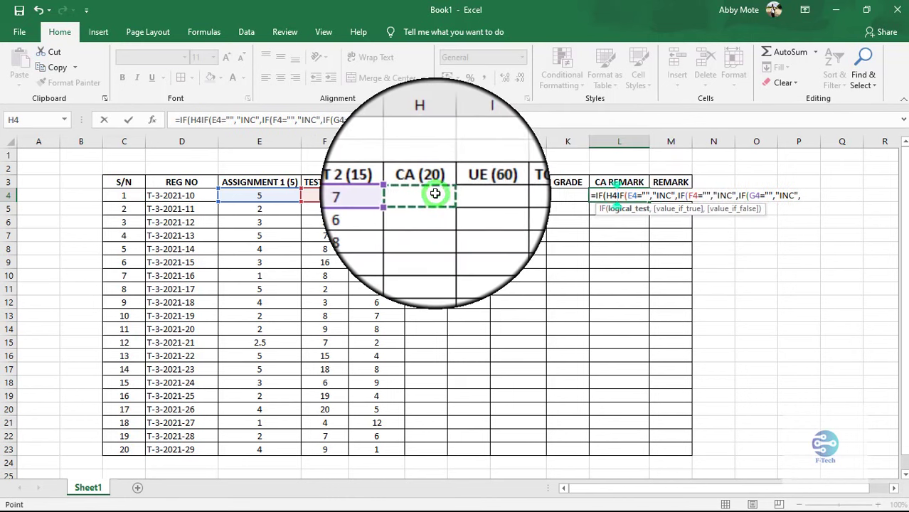
type("=\"\"")
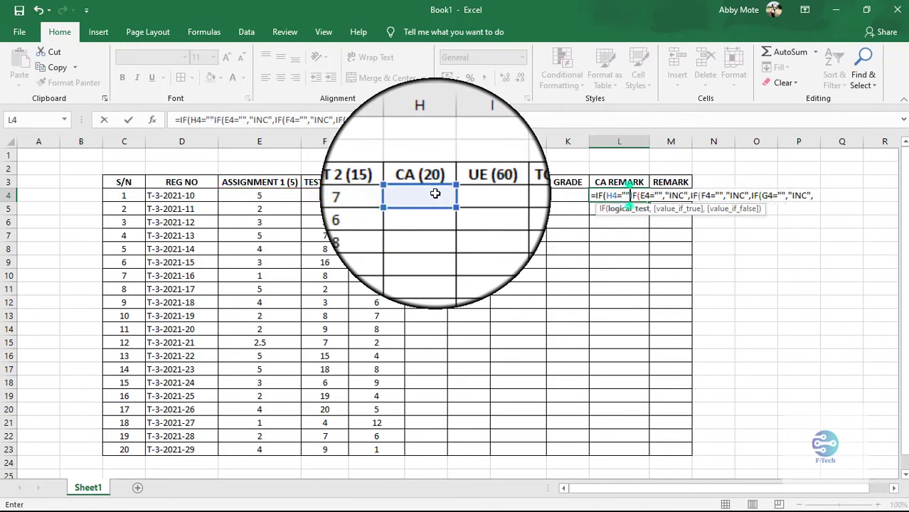
type(",")
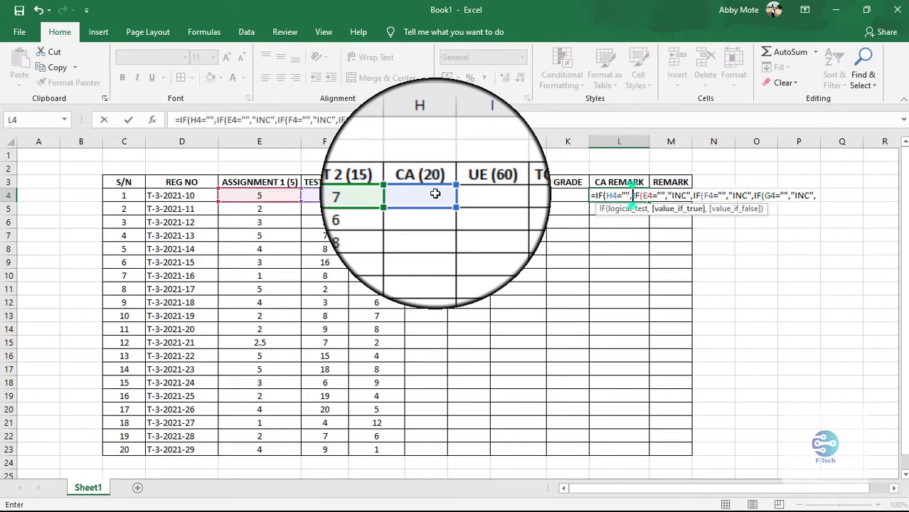
type("\"")
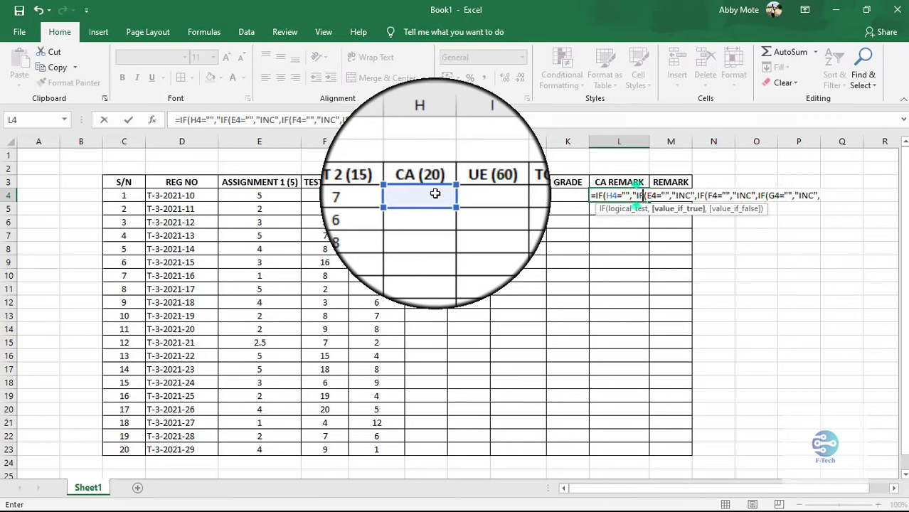
type("ABS")
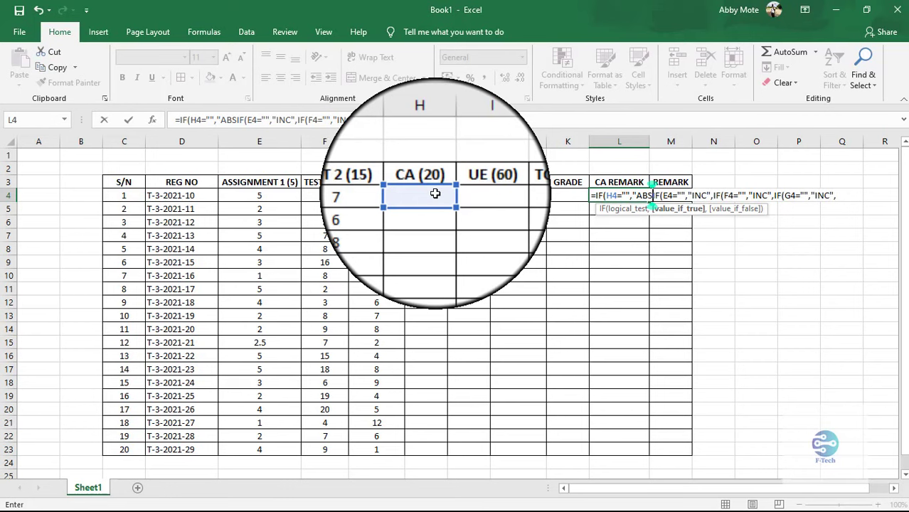
type("\"")
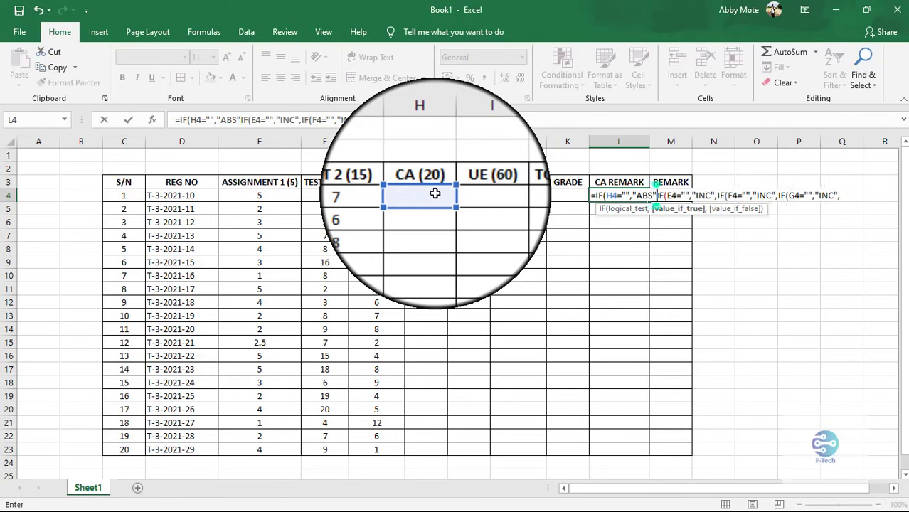
type(",")
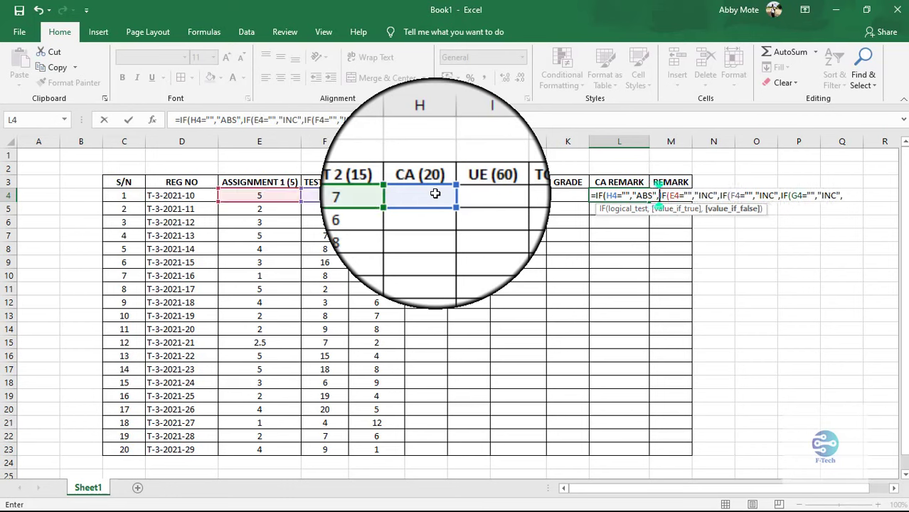
key("Right")
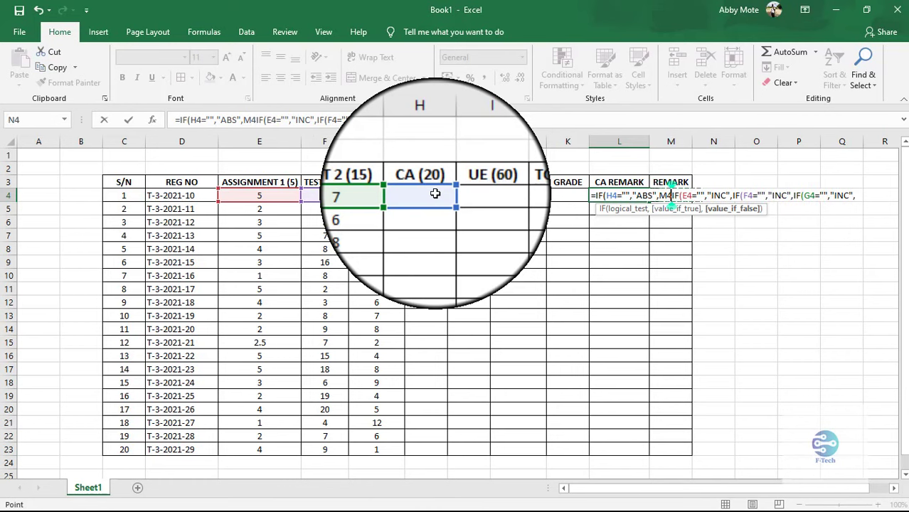
key("Right")
key("Right")
key("Right")
key("Right")
key("Right")
key("Right")
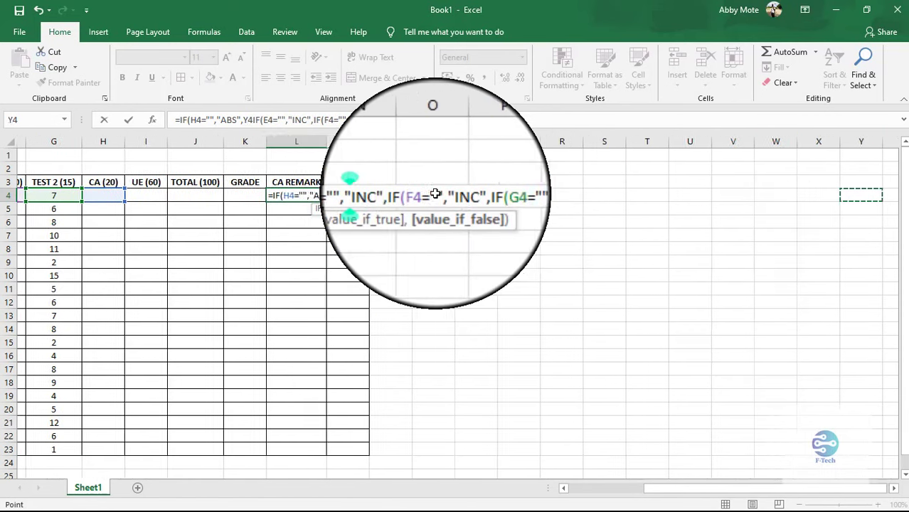
key("Right")
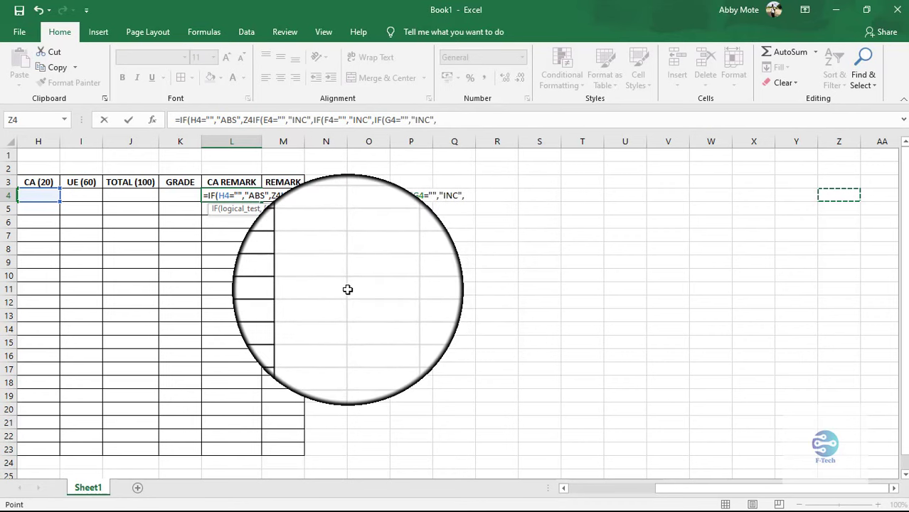
key("BackSpace")
key("BackSpace")
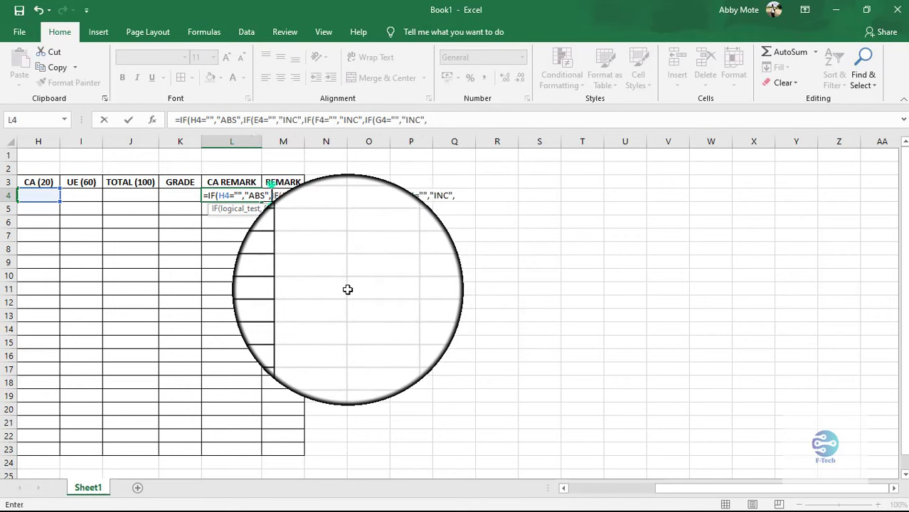
key("Right")
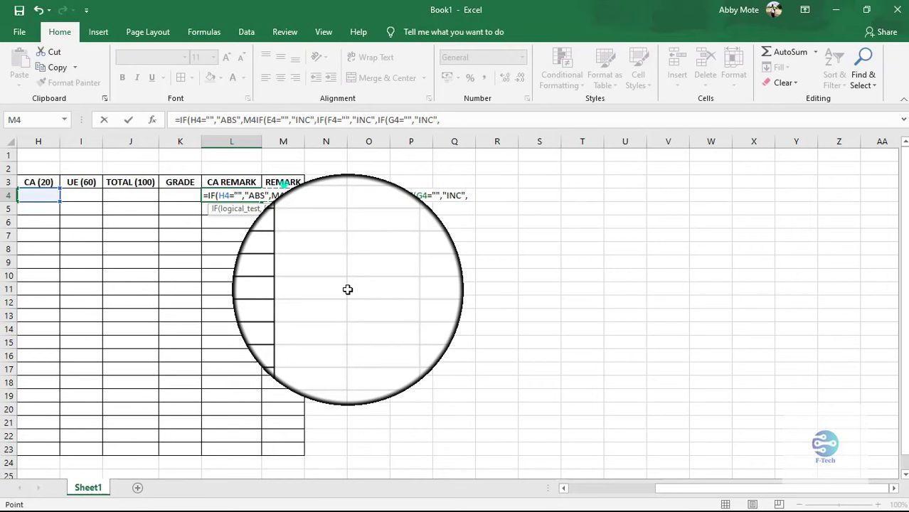
key("BackSpace")
key("BackSpace")
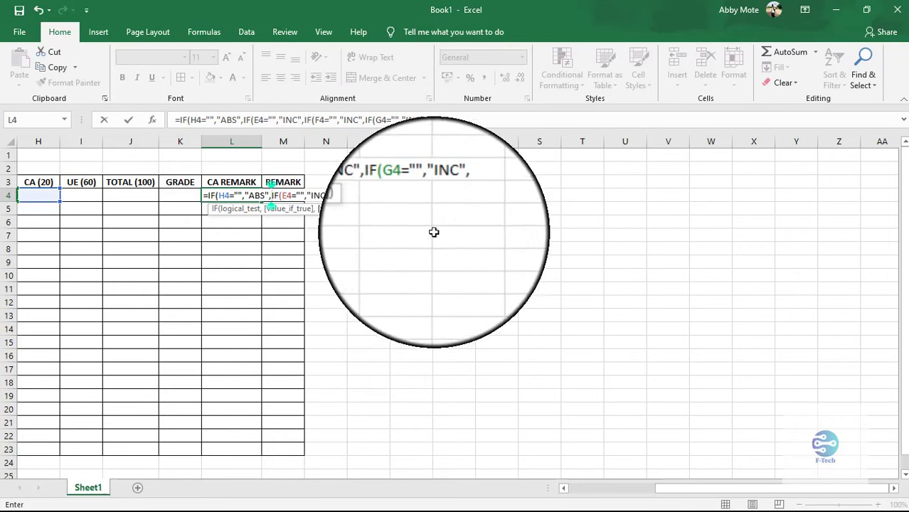
left_click(457, 195)
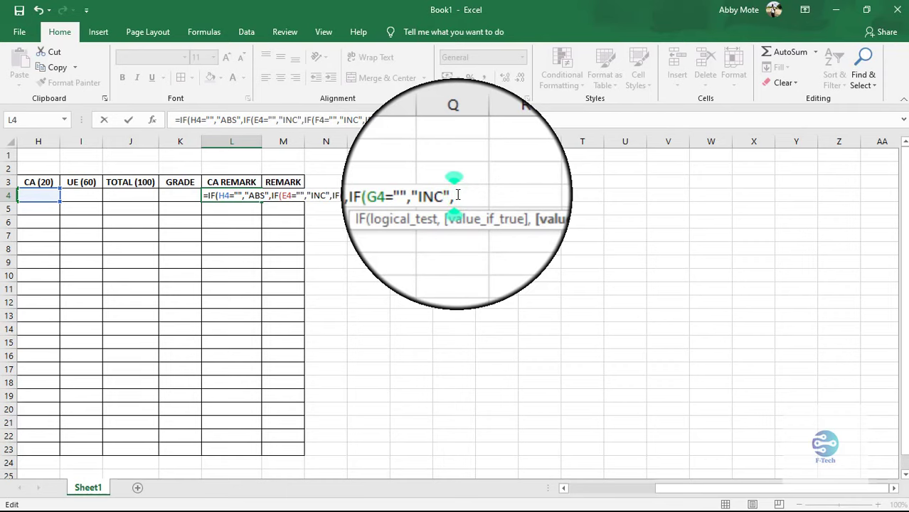
left_click_drag(725, 491, 683, 498)
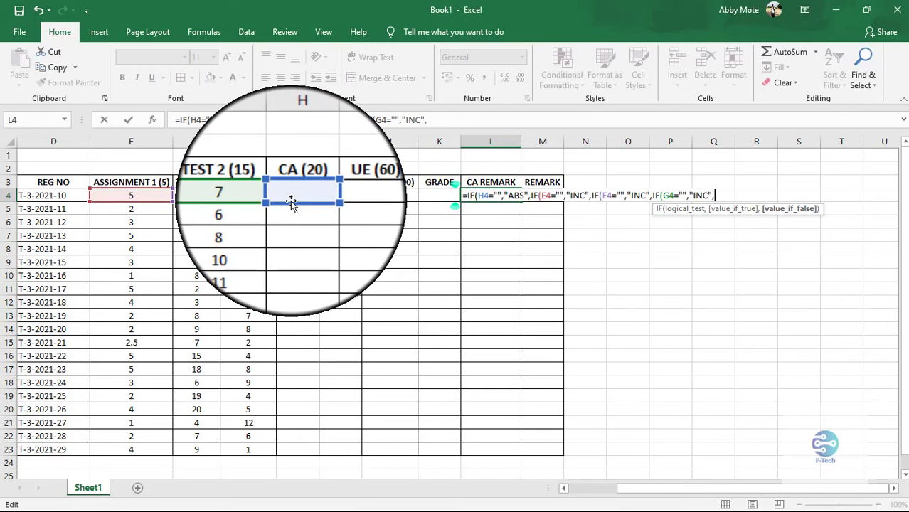
- Add the final test IF(H4>16 to L4's formula
type("IF")
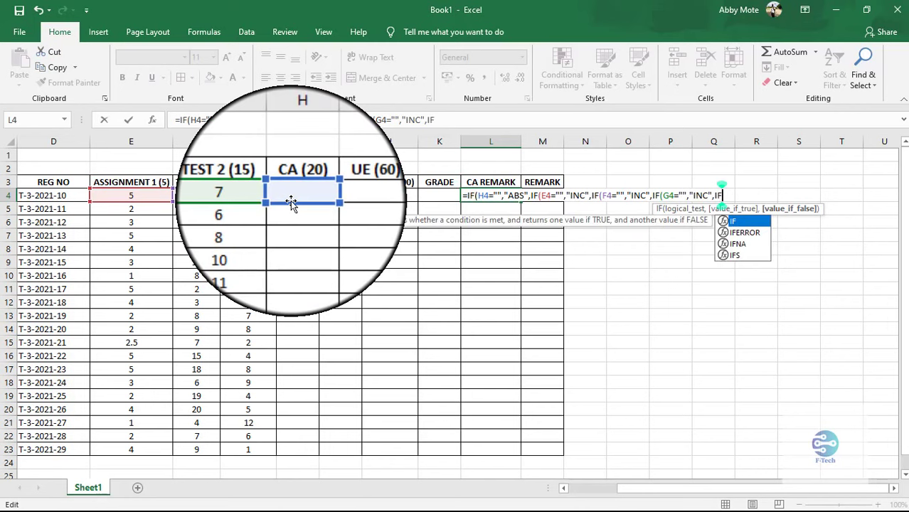
left_click(293, 200)
left_click(462, 299)
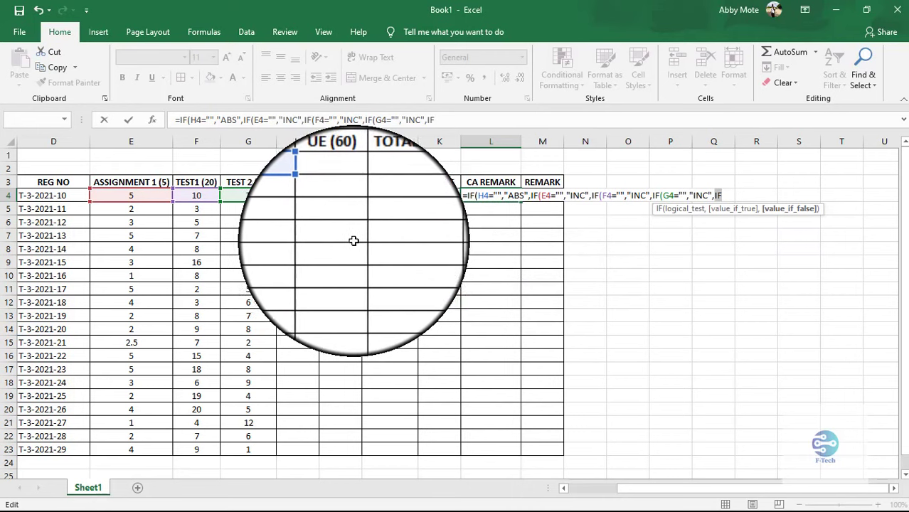
left_click(722, 195)
type("(")
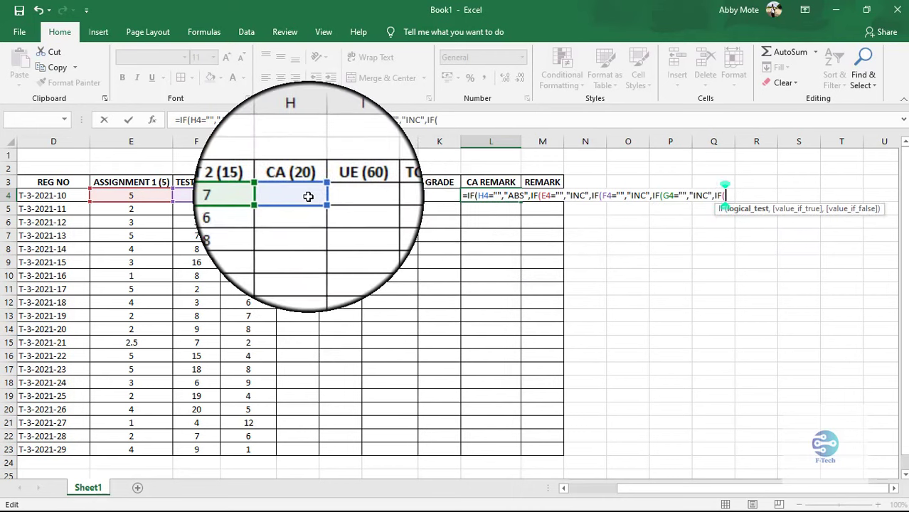
left_click(308, 197)
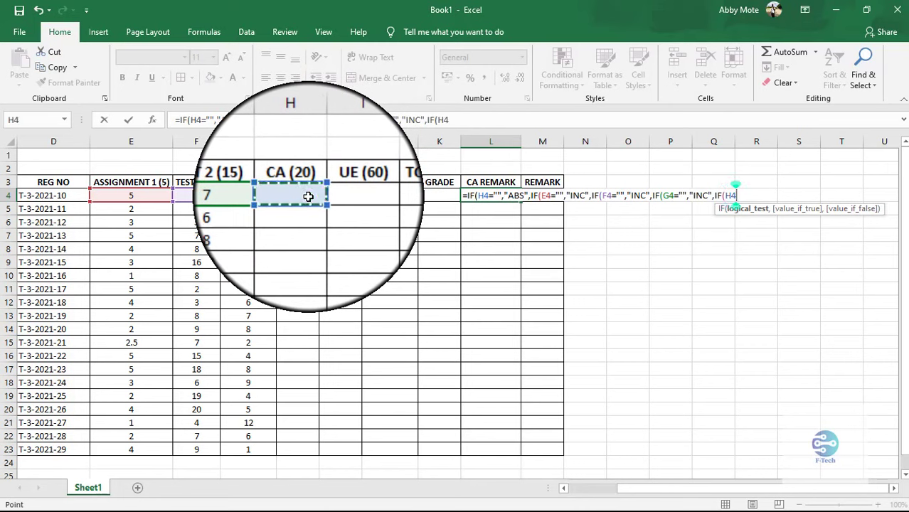
type(">")
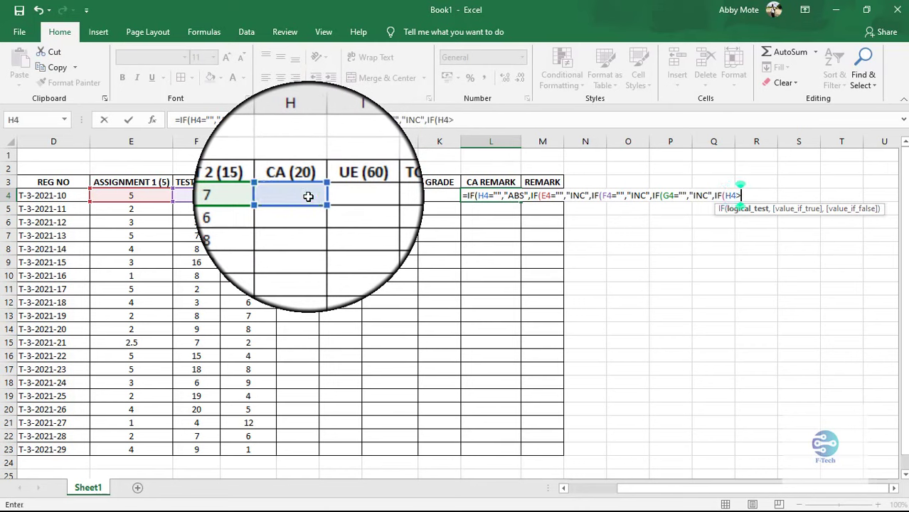
type("16")
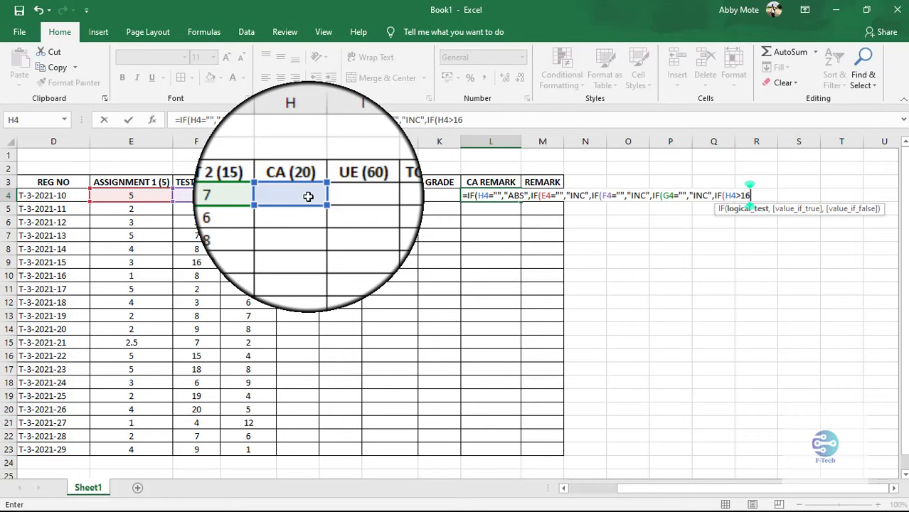
- Finish the formula with ,"PASS","CARRY OVER" and closing brackets, and enter it
type(",")
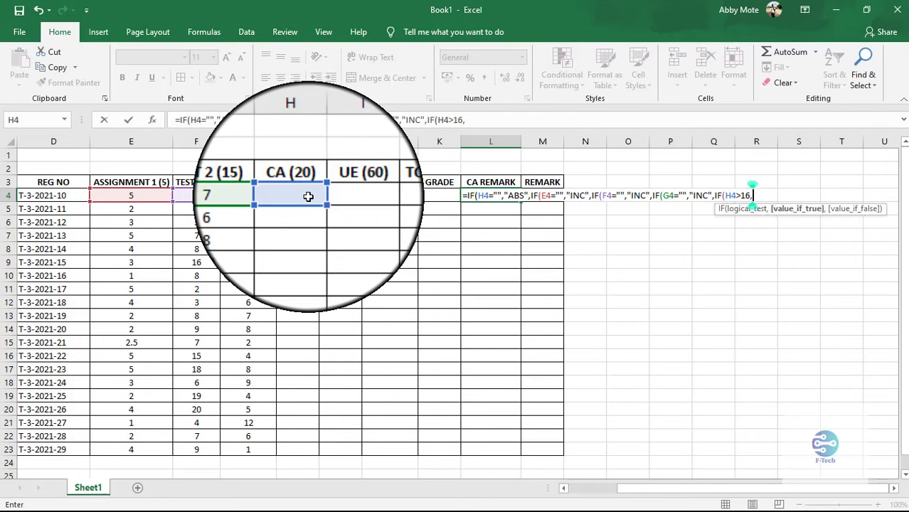
type("\"P")
type("ASS")
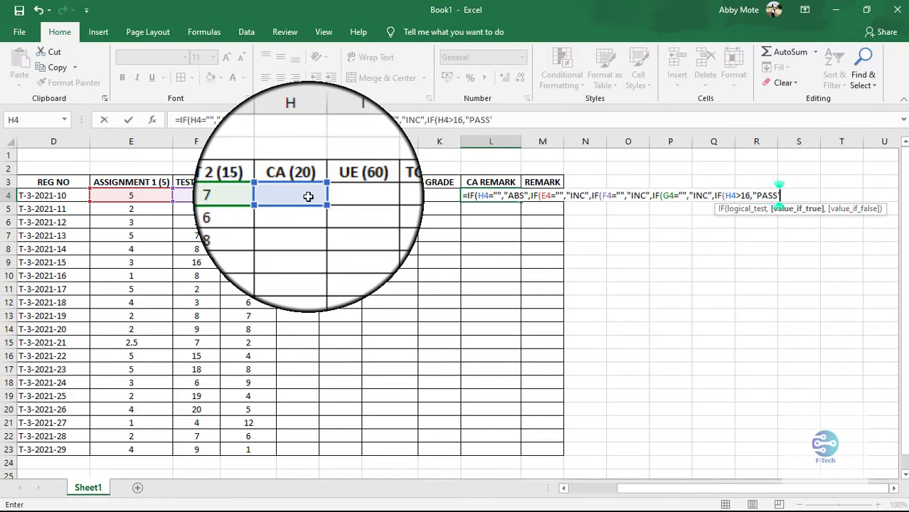
type("\"")
key("BackSpace")
key("BackSpace")
type("\",")
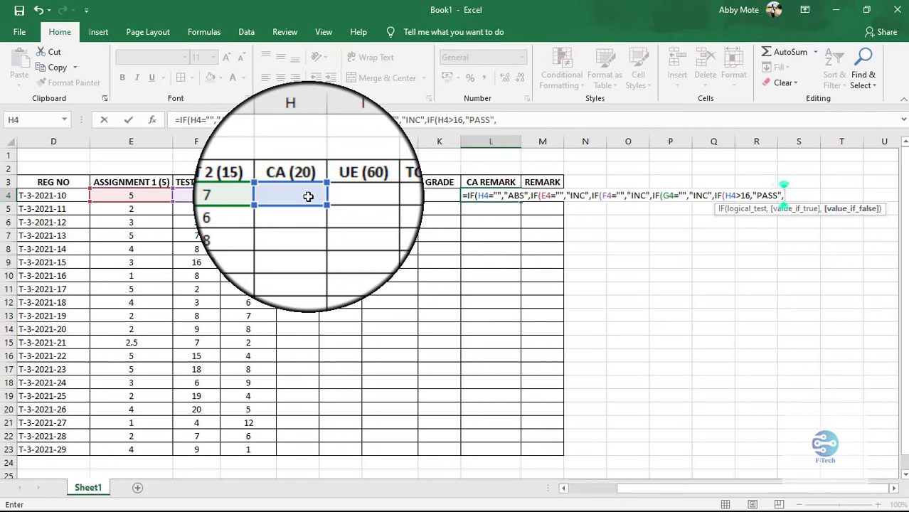
type("\"C")
type("ARR")
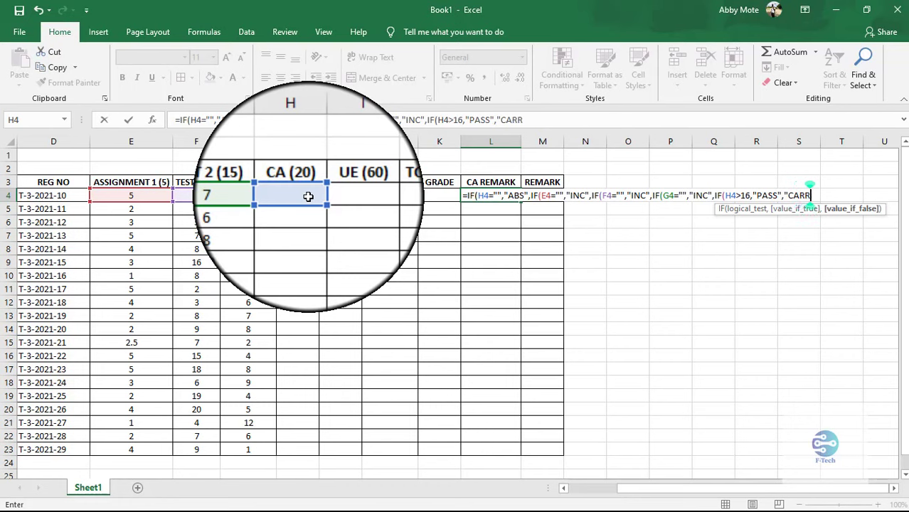
type("Y O")
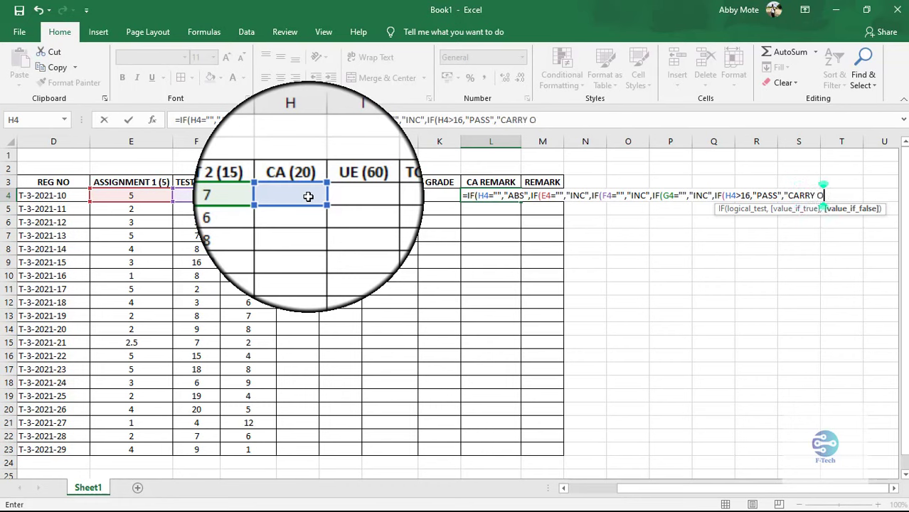
type("VER")
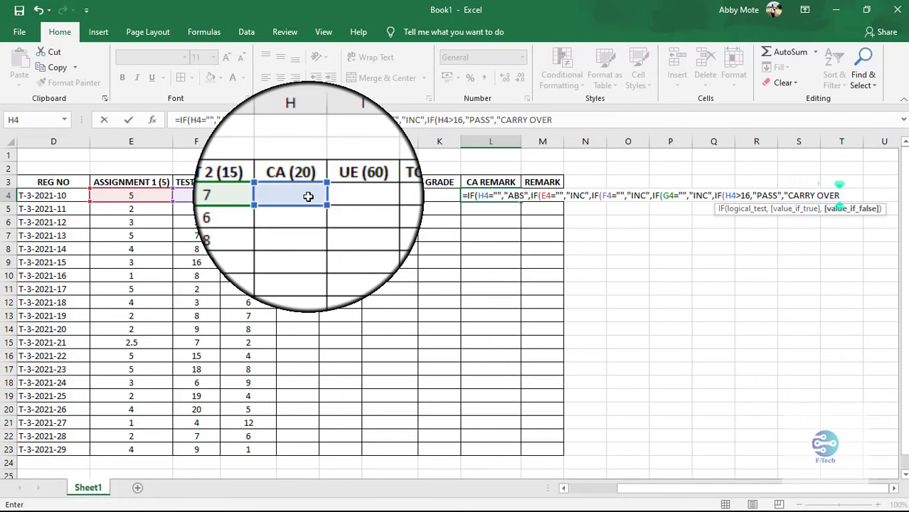
type("\"")
type("))")
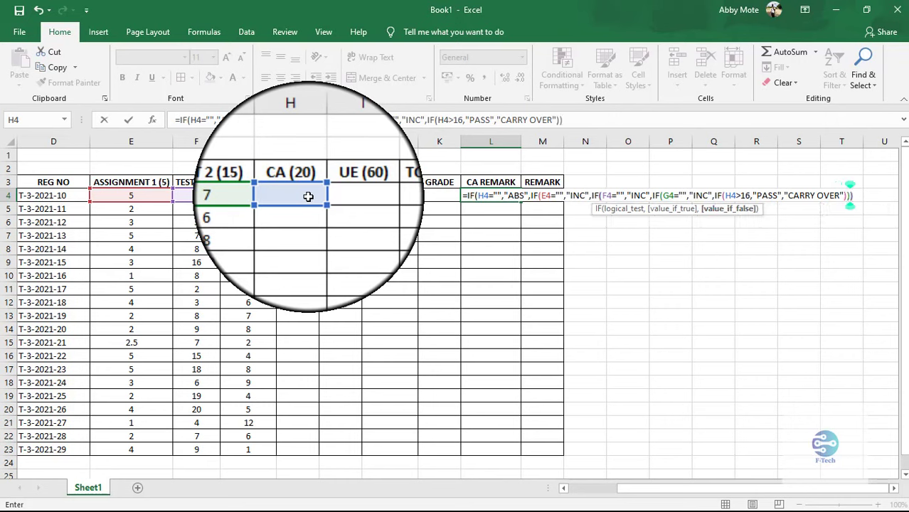
type(")))")
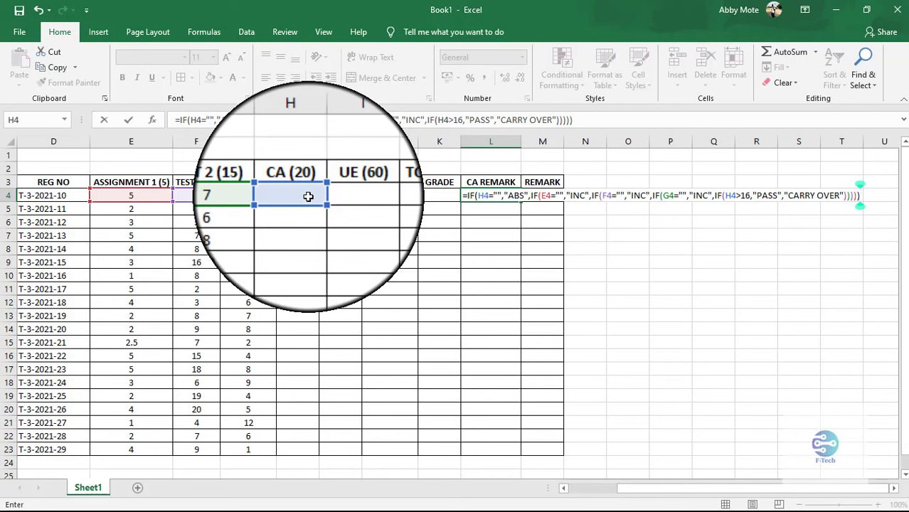
key("Return")
- Fill L4's remark formula down to L23 and centre column L vertically and horizontally
left_click(484, 195)
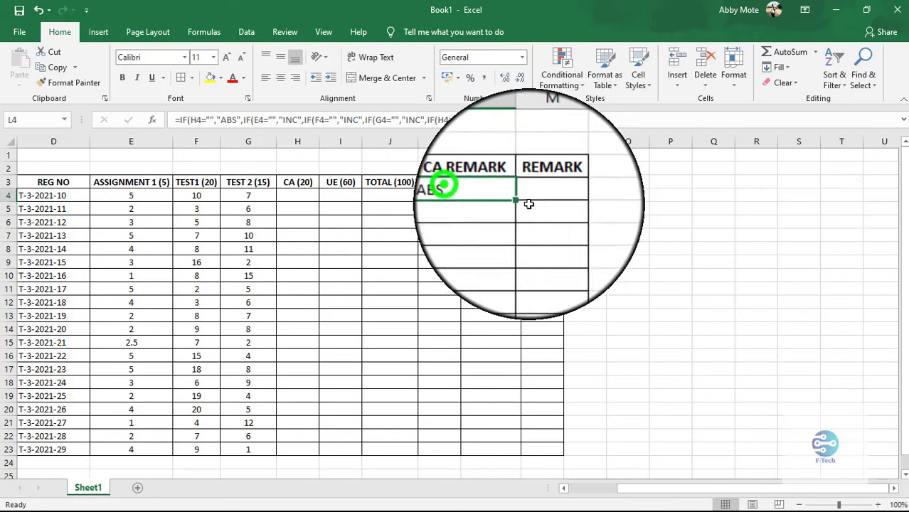
left_click_drag(521, 202, 521, 456)
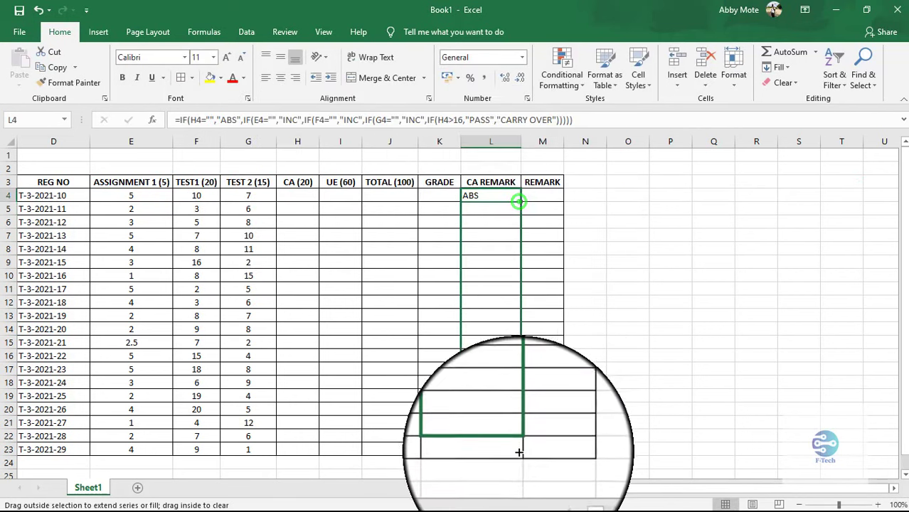
left_click(491, 142)
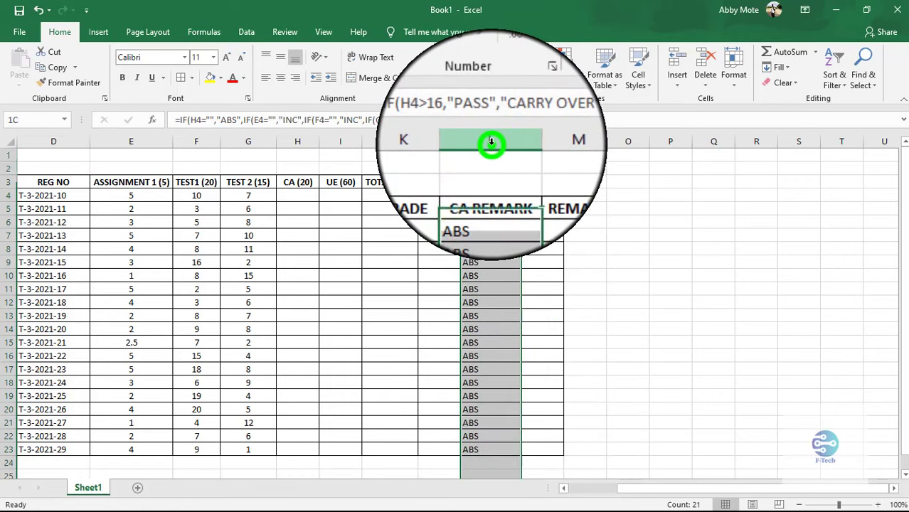
left_click(281, 78)
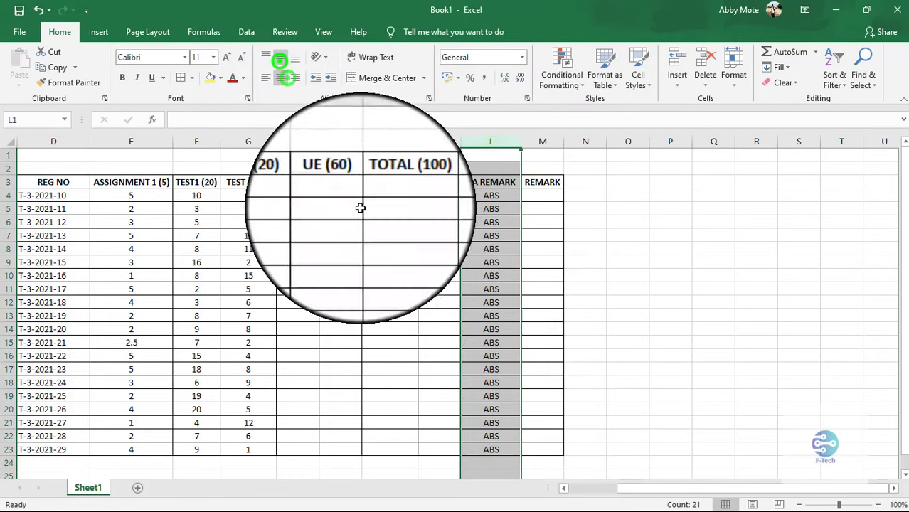
left_click(601, 276)
left_click(297, 196)
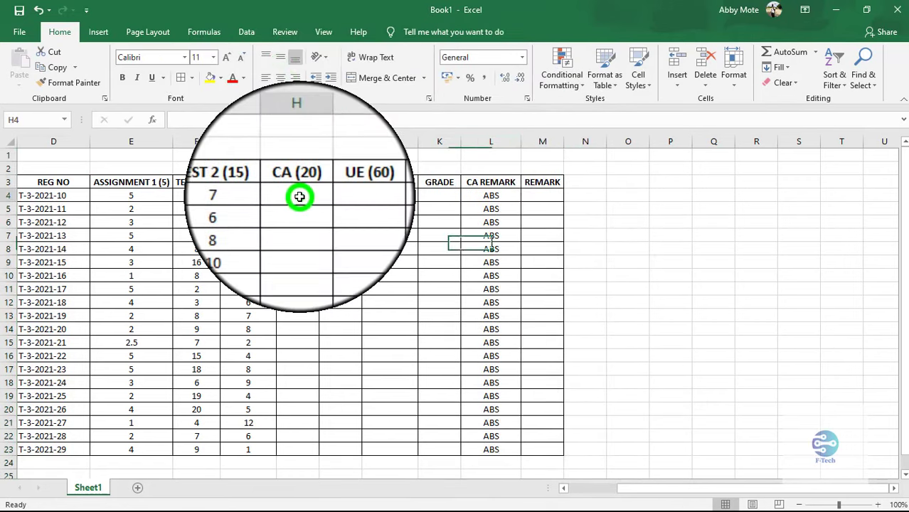
- Enter =SUM(E4:G4) in H4 to total the assignment and test scores
type("=")
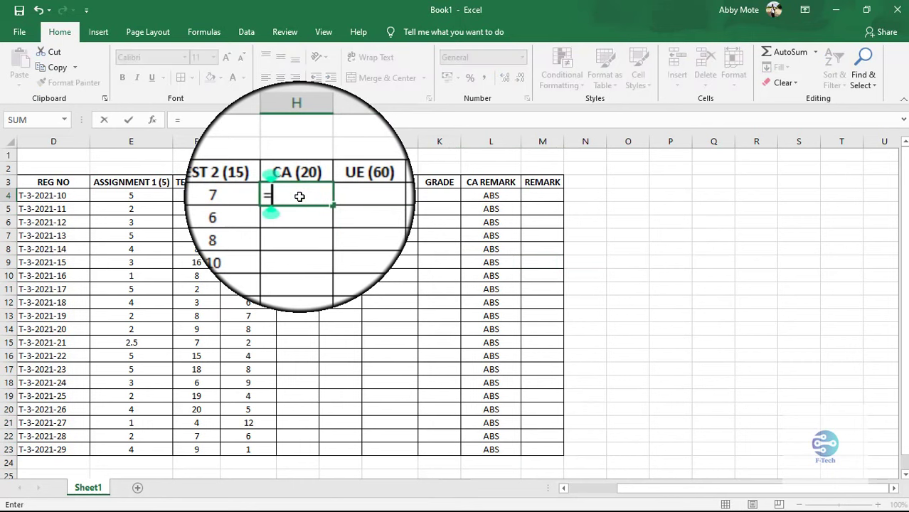
left_click(132, 197)
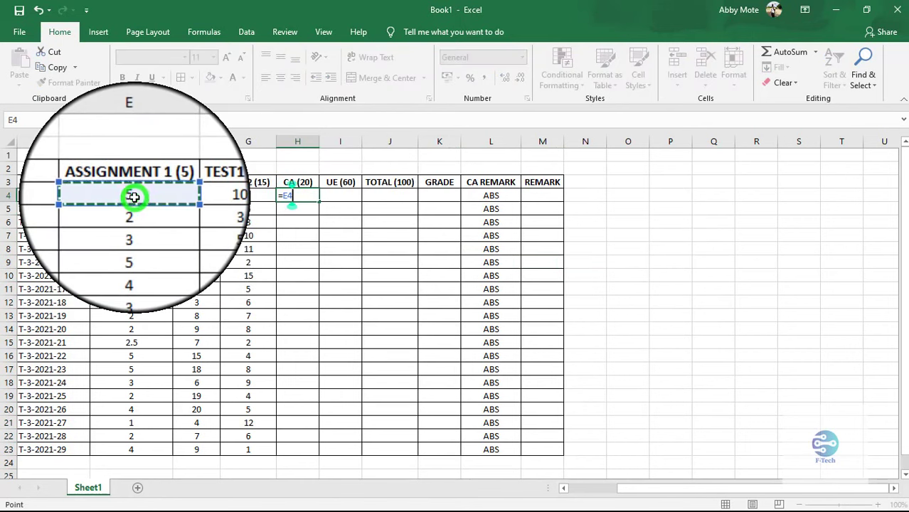
key("BackSpace")
key("BackSpace")
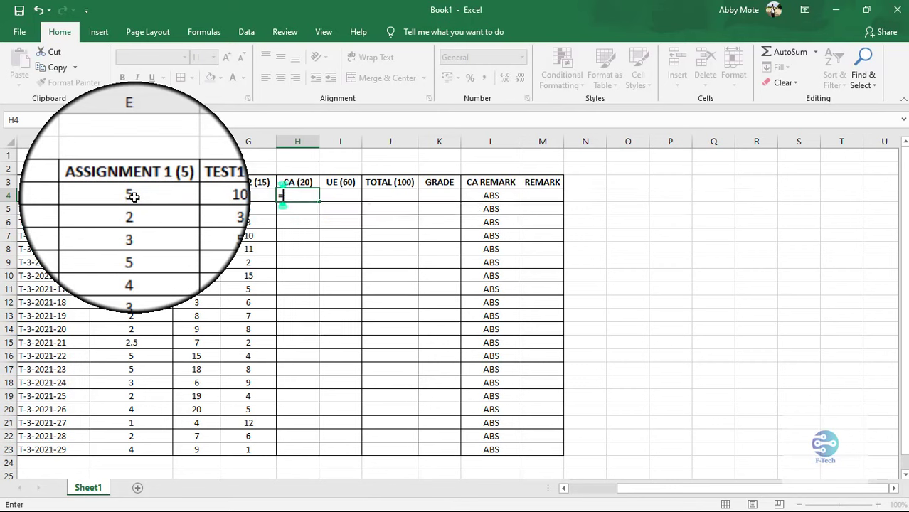
type("SUM")
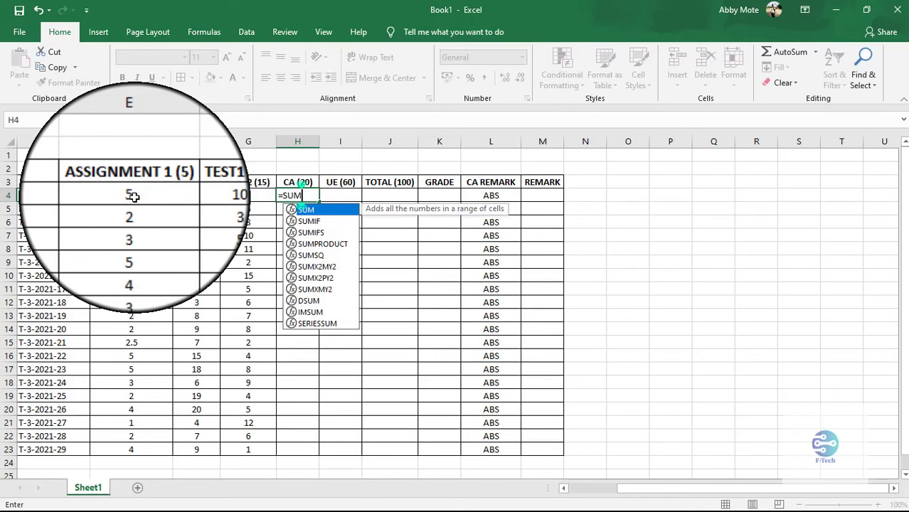
type("(")
left_click(133, 197)
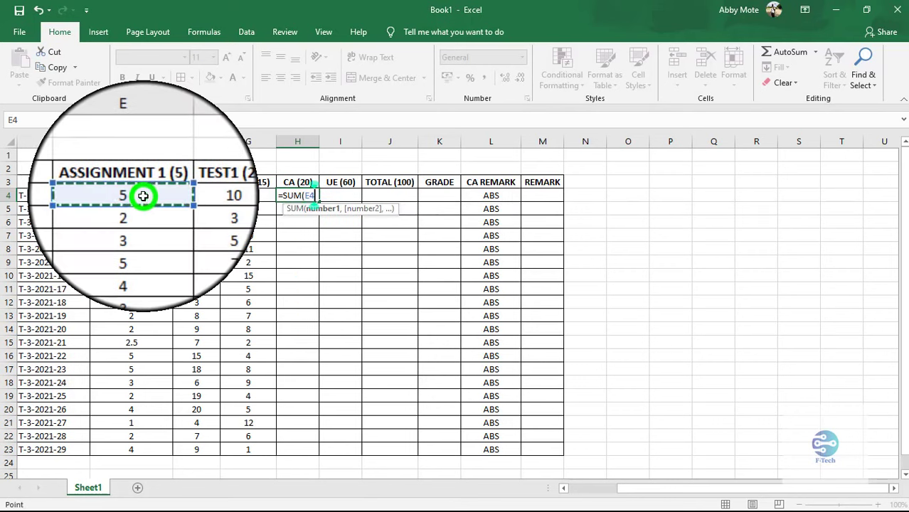
key("F8")
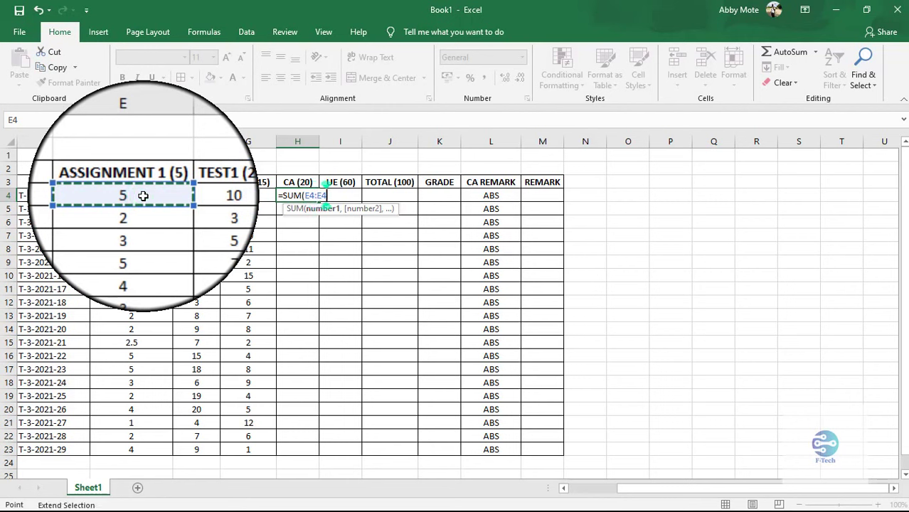
left_click(245, 197)
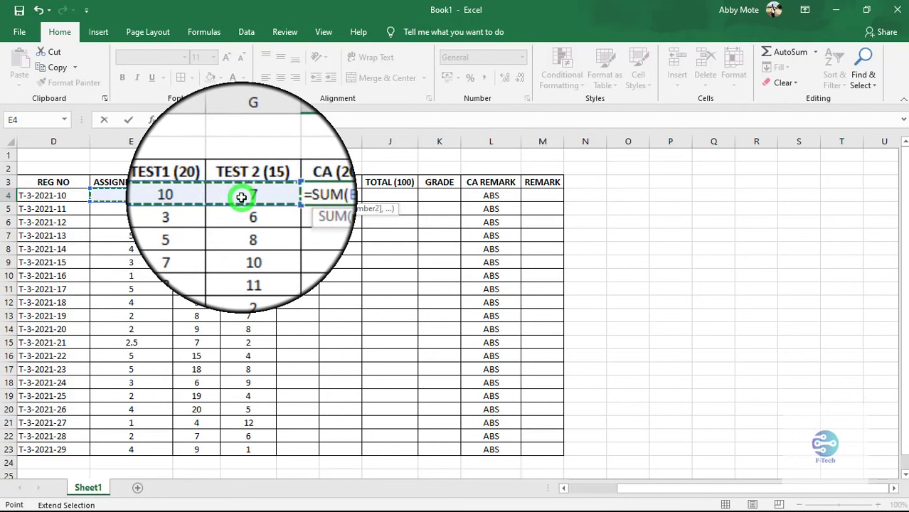
key("F8")
key("Escape")
key("Return")
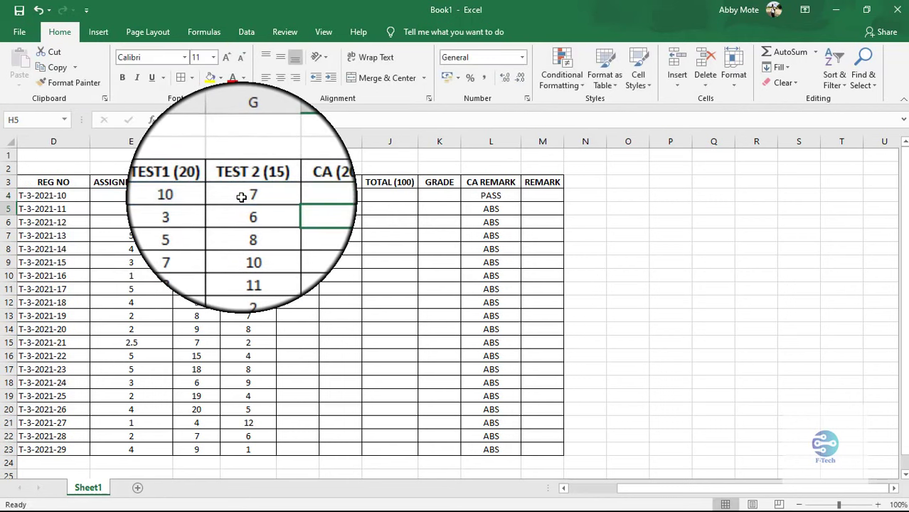
- Fill the CA sum down to H23 and centre column H
left_click(300, 194)
left_click_drag(319, 202, 302, 456)
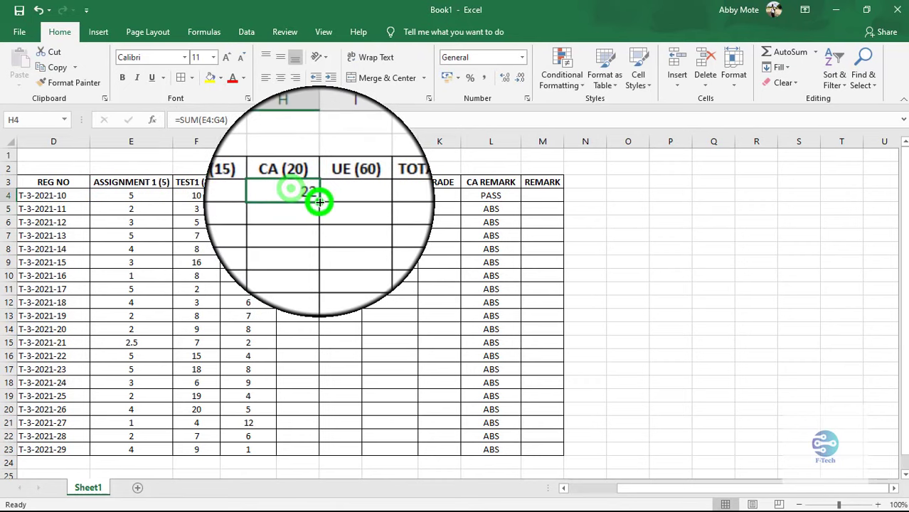
left_click(297, 141)
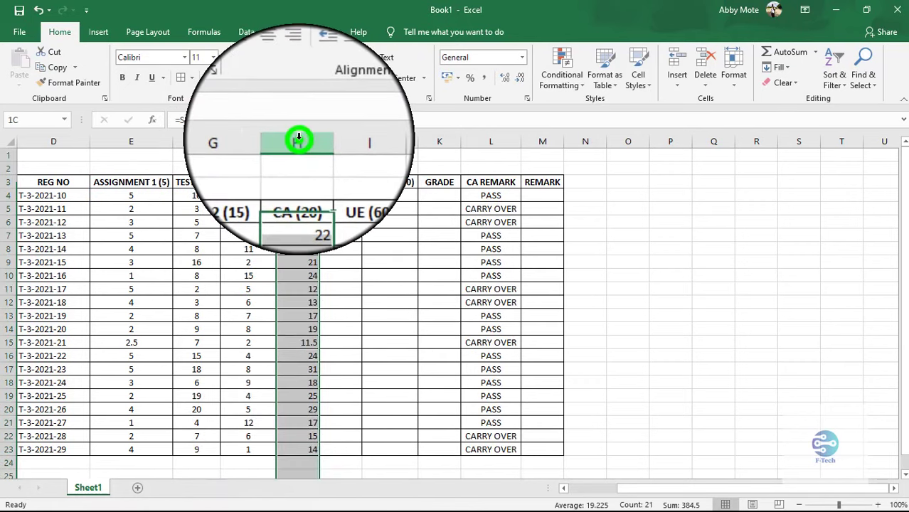
left_click(280, 57)
left_click(280, 78)
- Clear the TEST1 score in F14, undoing an accidental clearing of E12
left_click(216, 327)
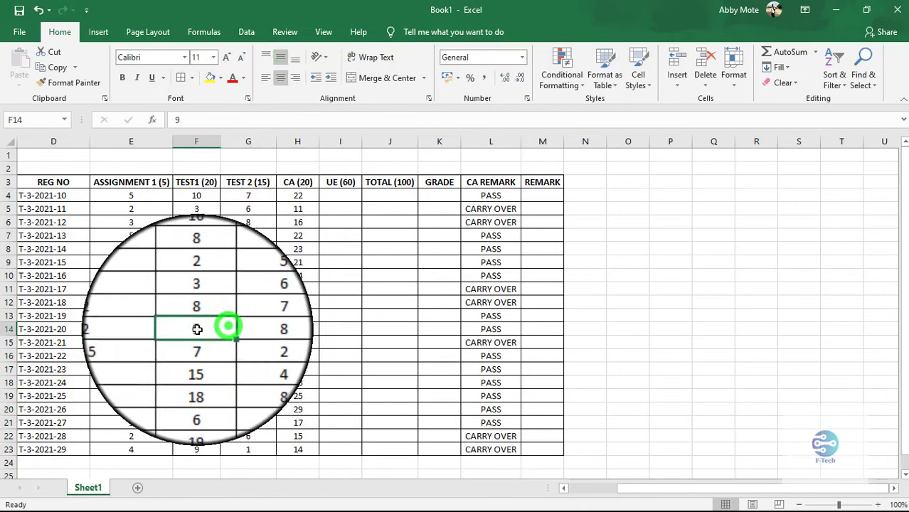
key("BackSpace")
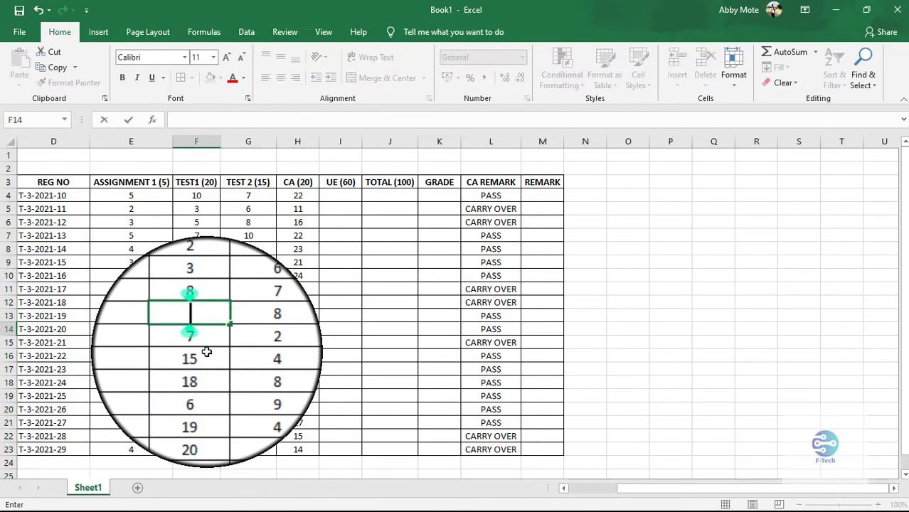
left_click(212, 305)
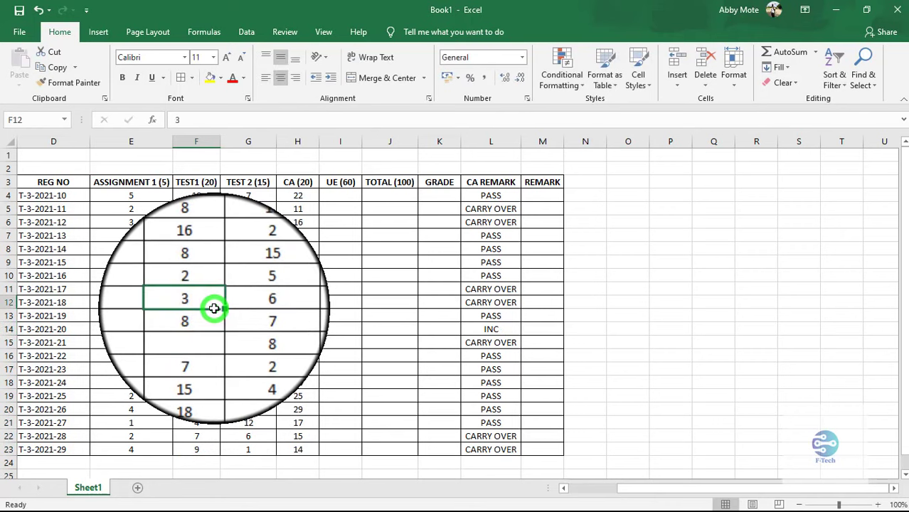
left_click(132, 304)
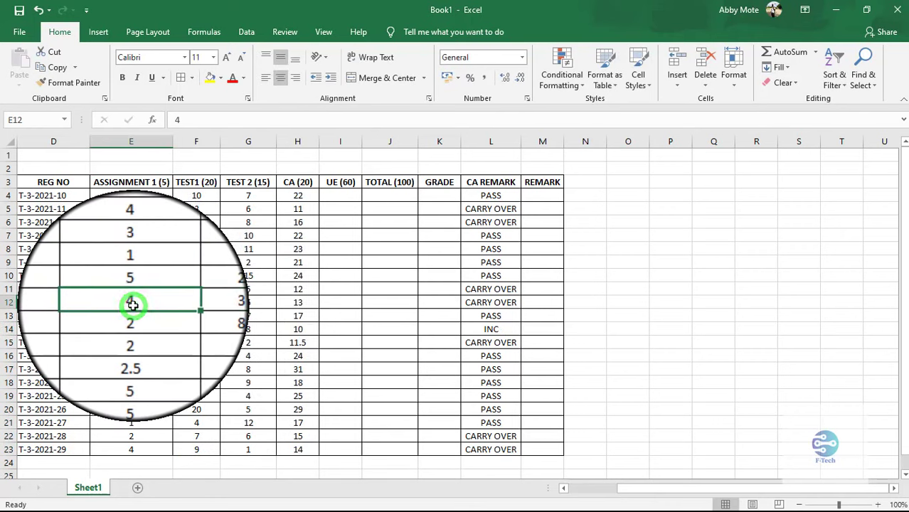
key("BackSpace")
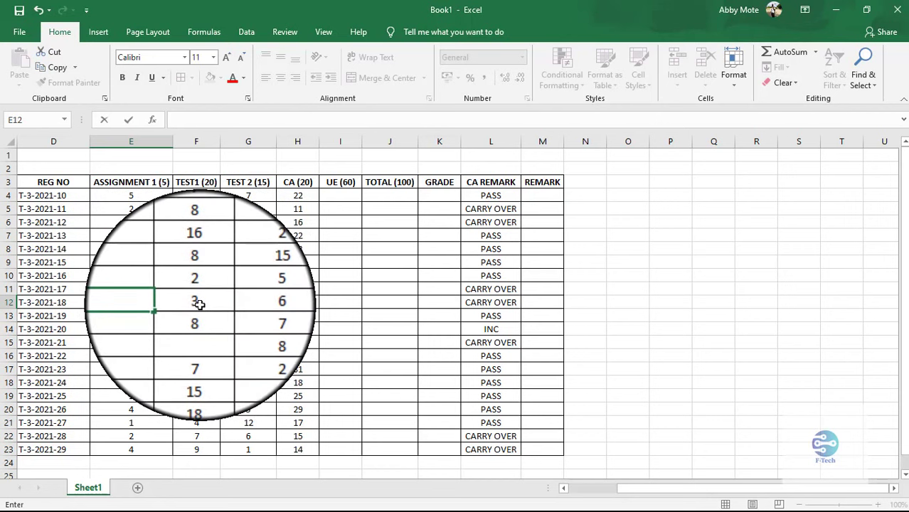
key("ctrl+z")
- Erase row 9's TEST1 and TEST 2 scores in F9 and G9
left_click(150, 264)
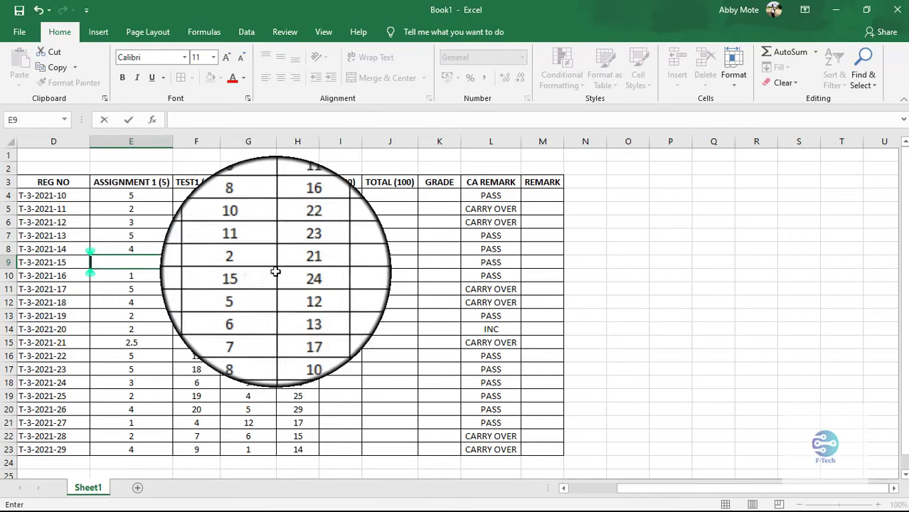
left_click(210, 264)
double_click(210, 264)
key("BackSpace")
key("BackSpace")
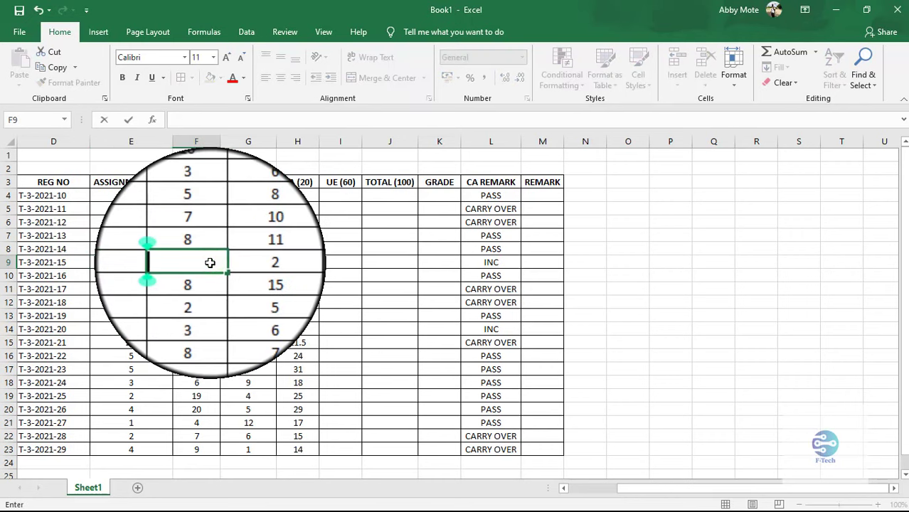
left_click(256, 268)
double_click(256, 267)
key("BackSpace")
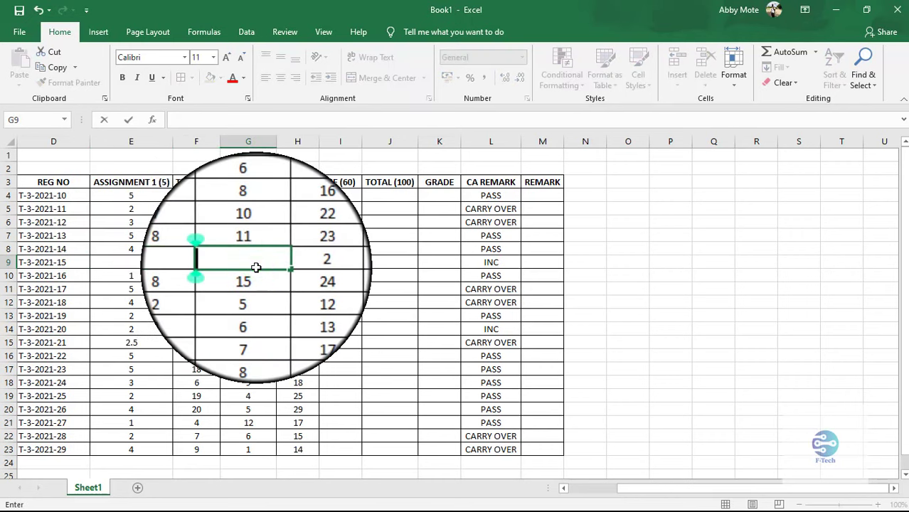
left_click(255, 308)
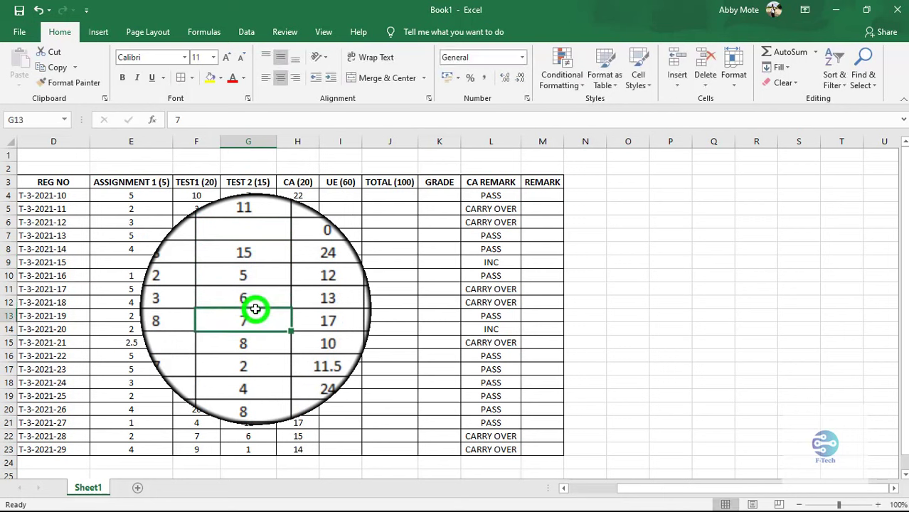
- Clear H9's CA sum formula and confirm L9's remark now reads ABS
left_click(311, 262)
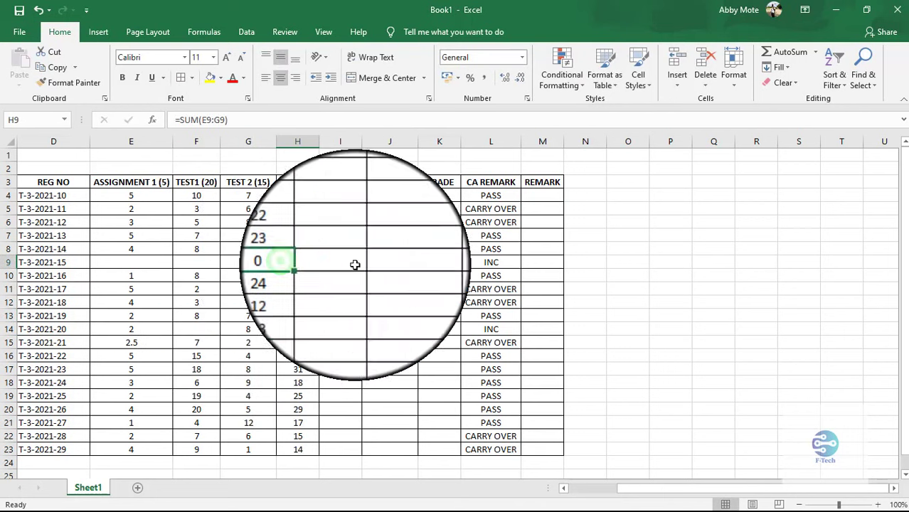
left_click(497, 264)
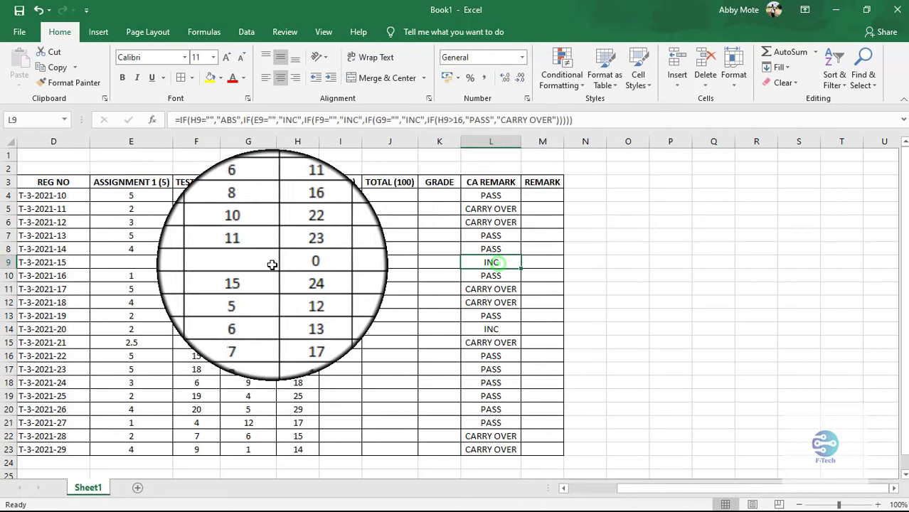
left_click(295, 262)
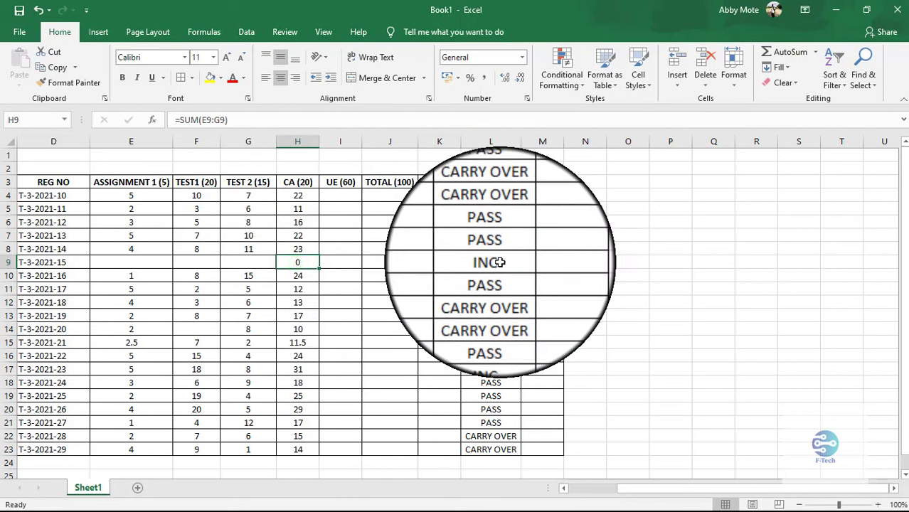
left_click(309, 262)
key("BackSpace")
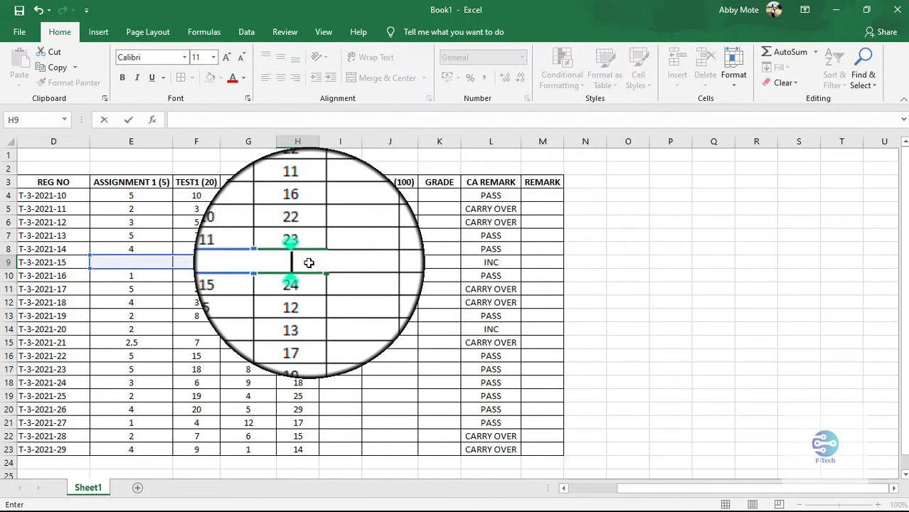
left_click(274, 300)
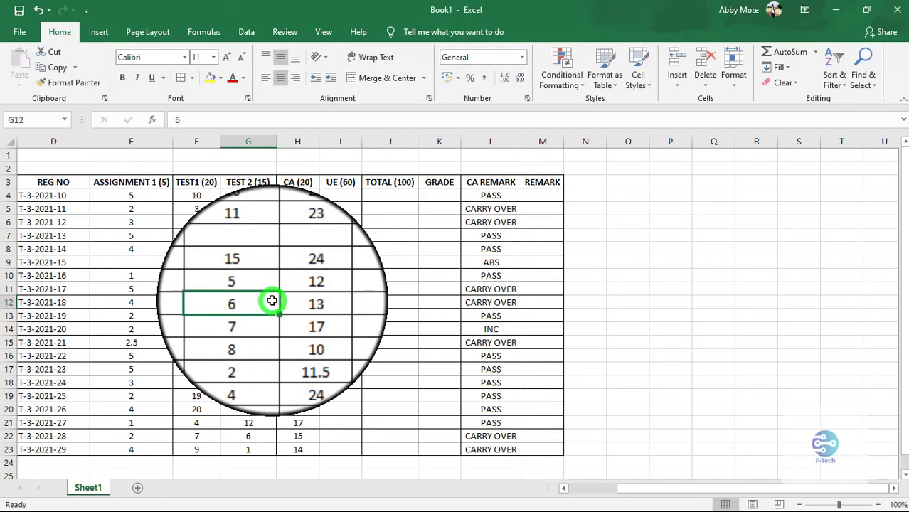
left_click(505, 263)
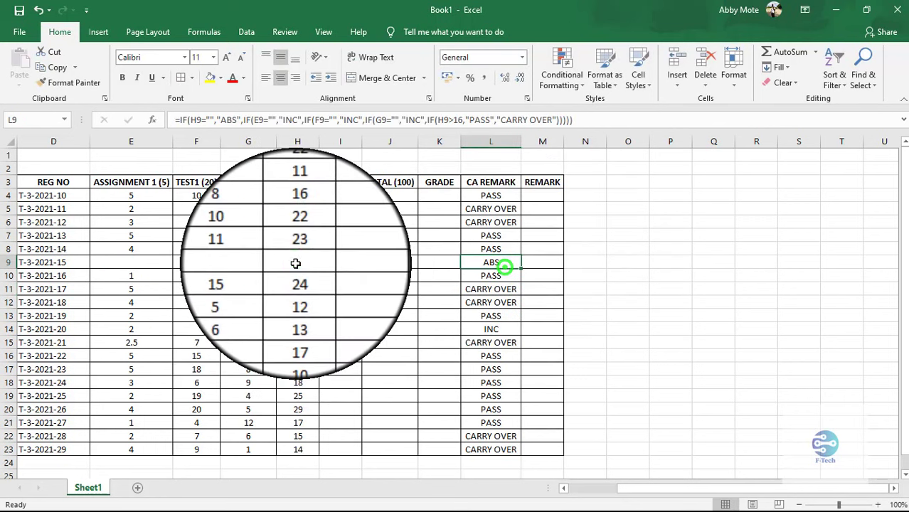
left_click(295, 264)
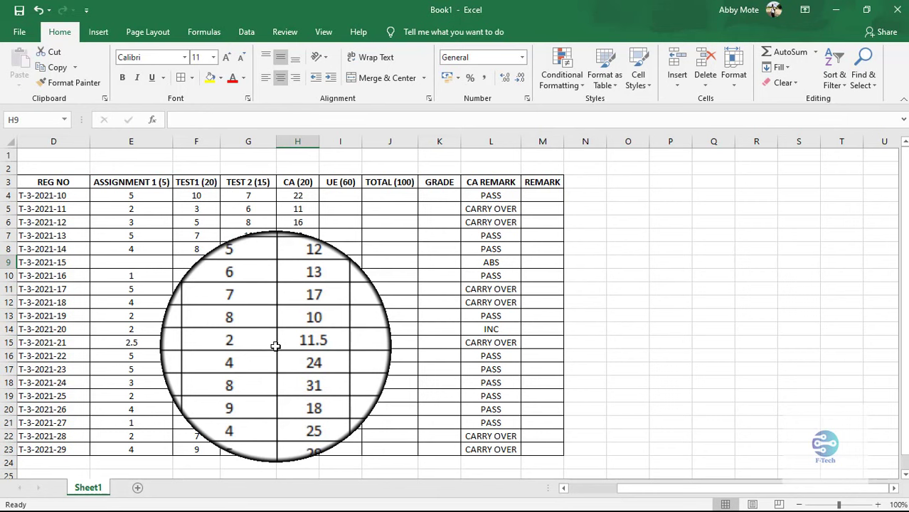
left_click(494, 261)
- Begin a formula with = in K4, the first GRADE cell
left_click(565, 390)
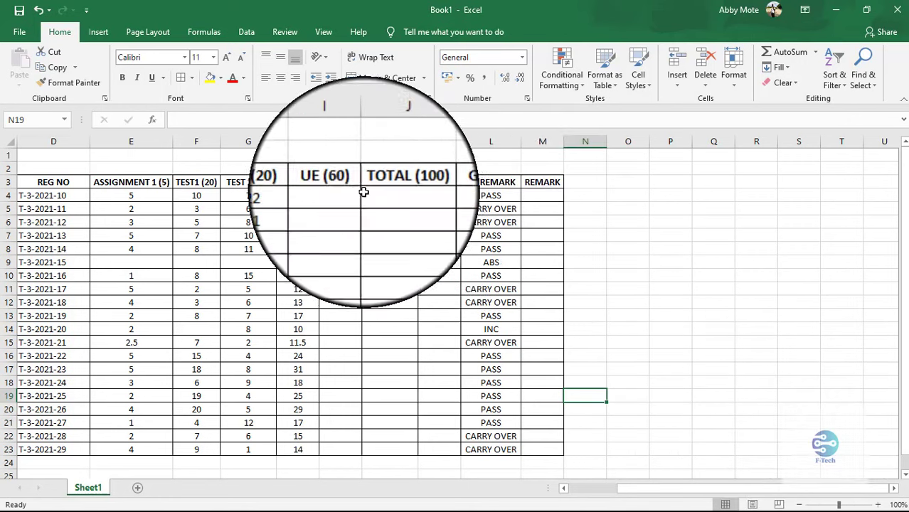
left_click(342, 199)
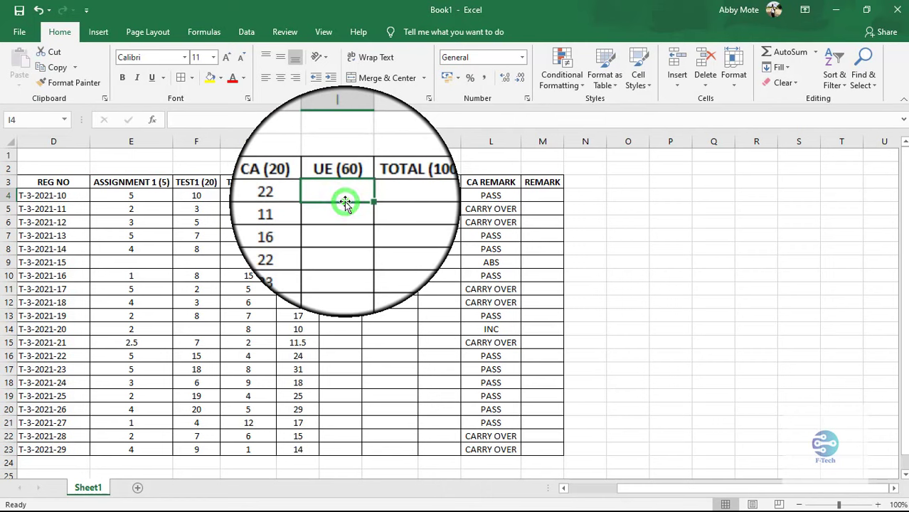
left_click(383, 192)
left_click(439, 195)
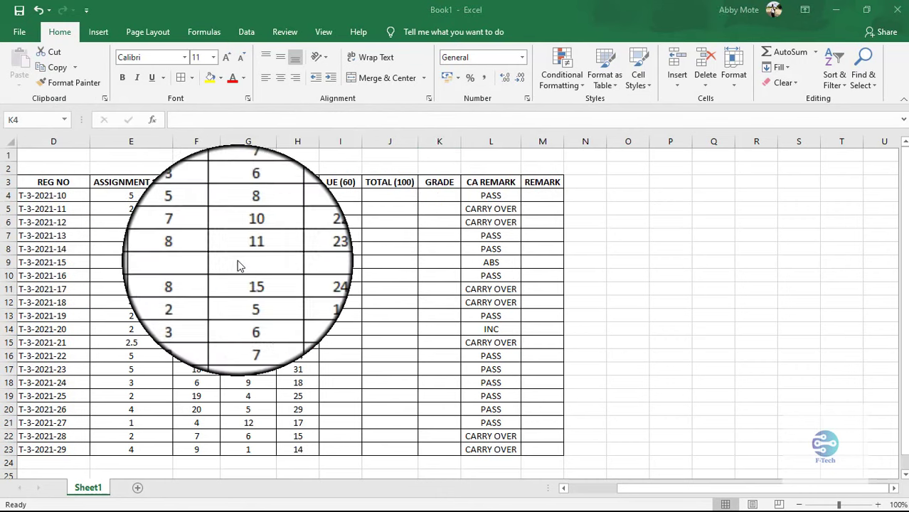
left_click(441, 199)
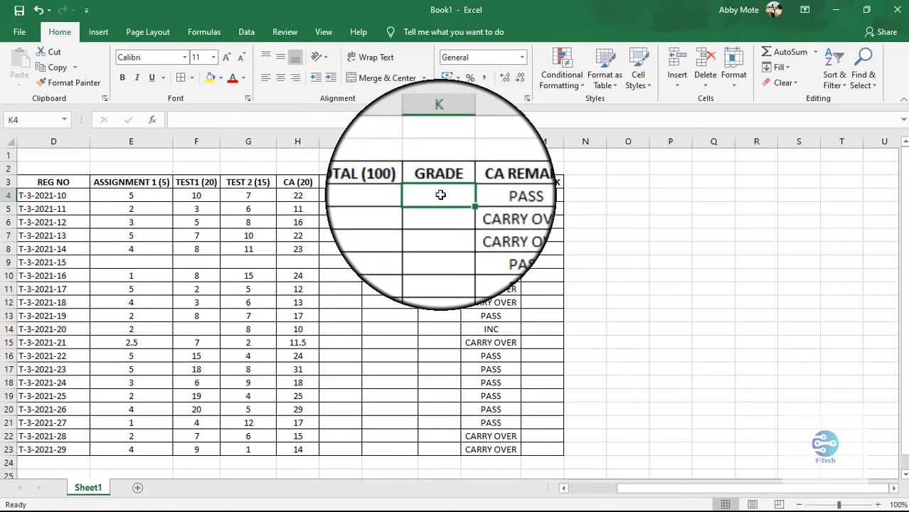
type("=")
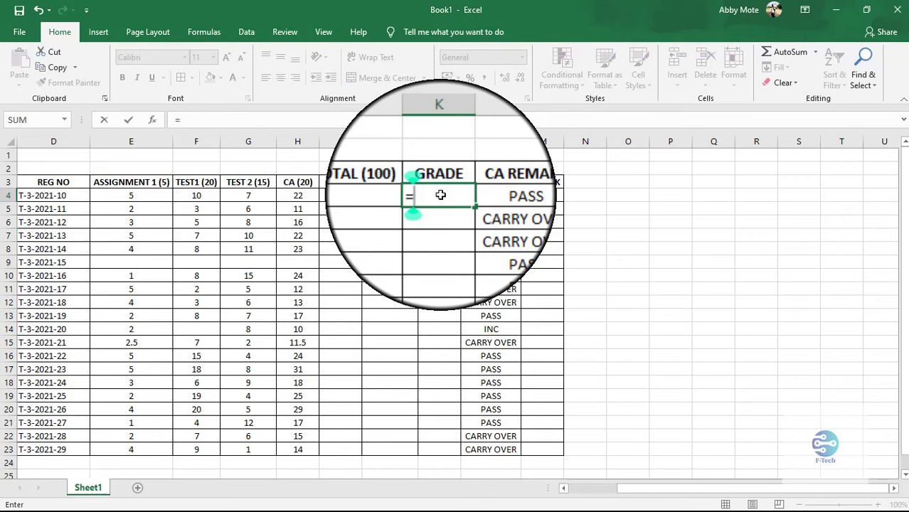
- Begin K4's nested IF so it returns "ABS" when the J4 total is blank
type("IF")
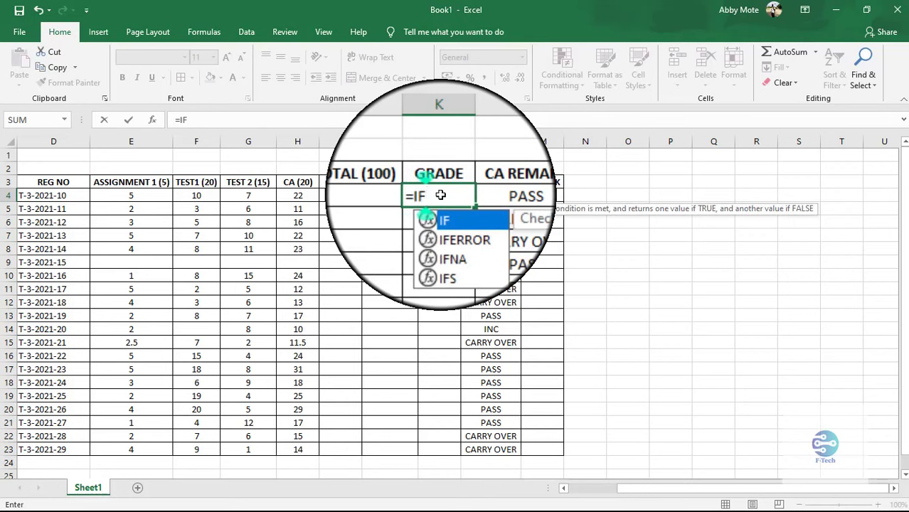
type("(")
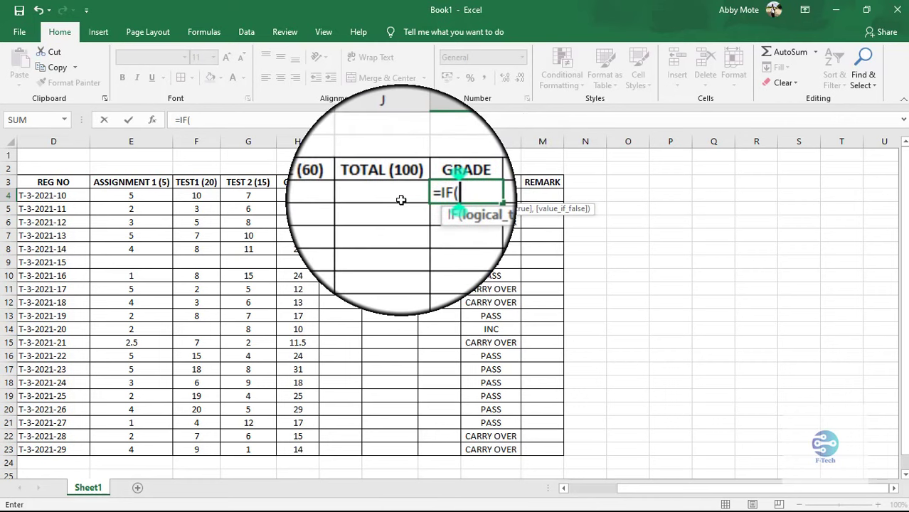
left_click(390, 197)
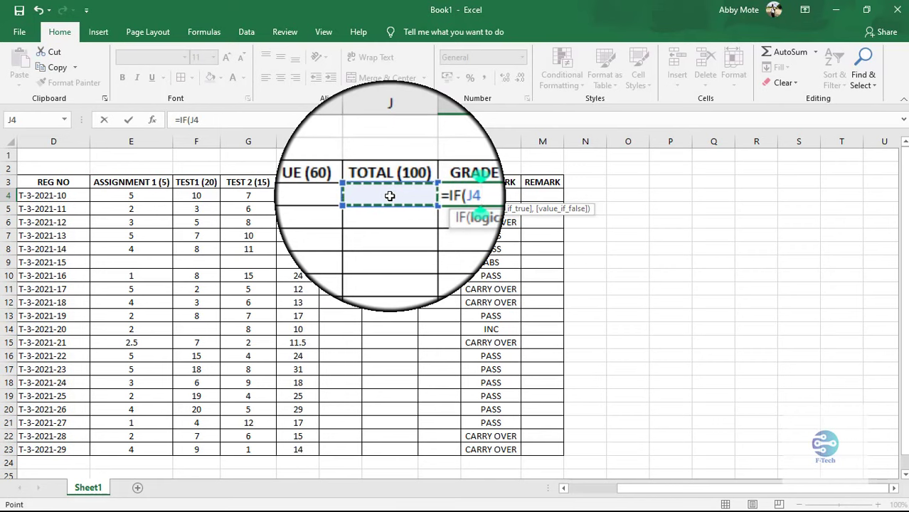
type("=")
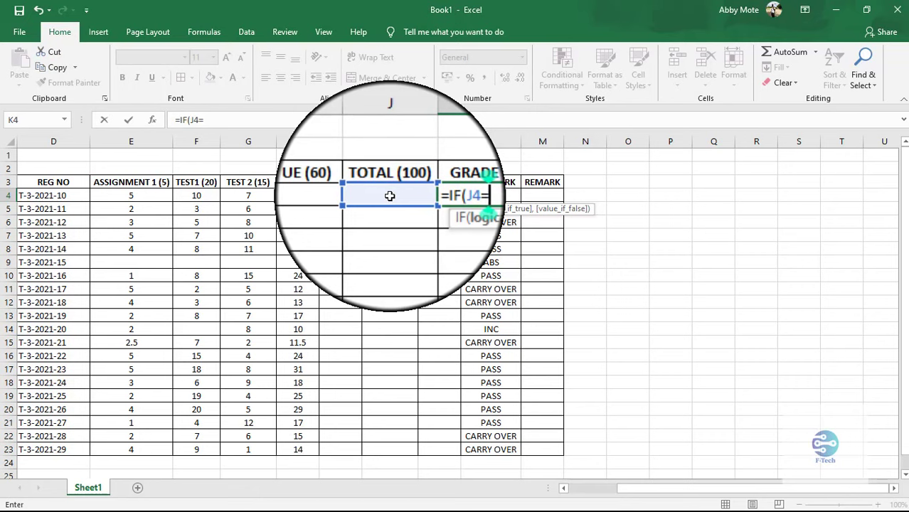
type("\"\"")
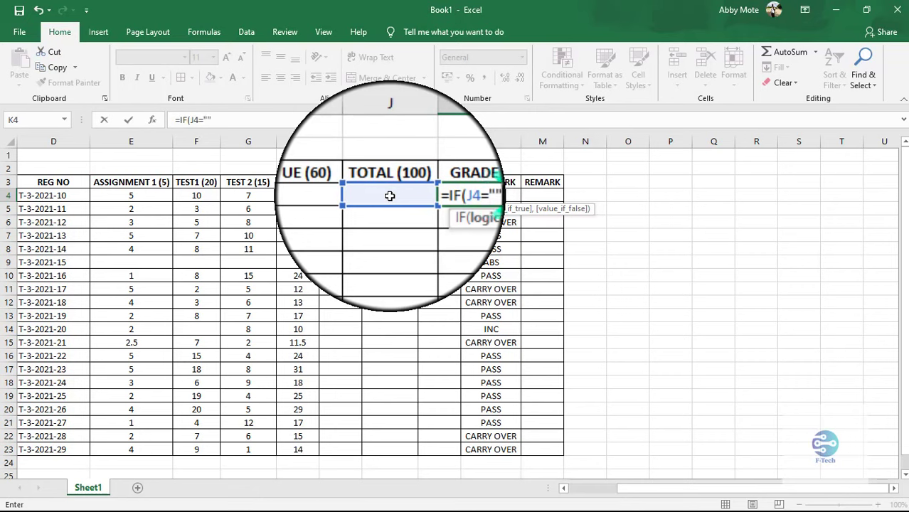
type(",\"")
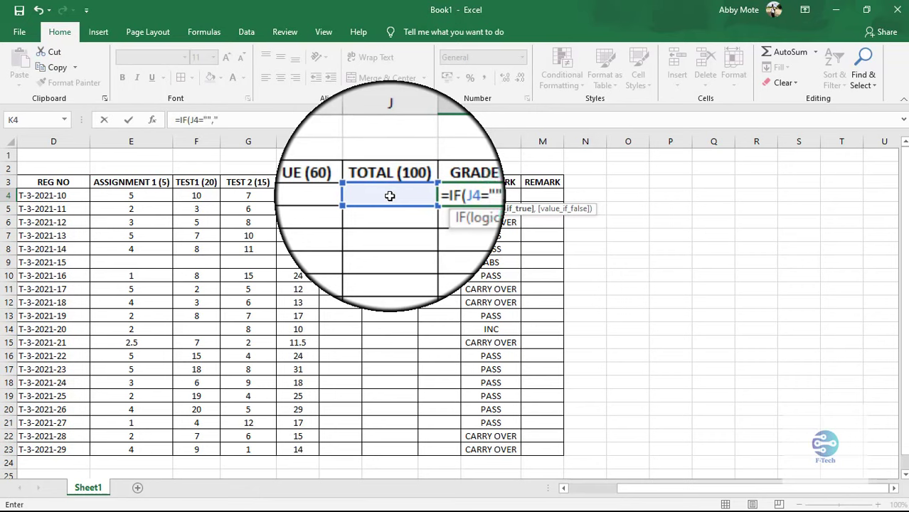
type("ABS\"")
- Add a nested test giving grade A for J4 totals of 70 or more
type(",")
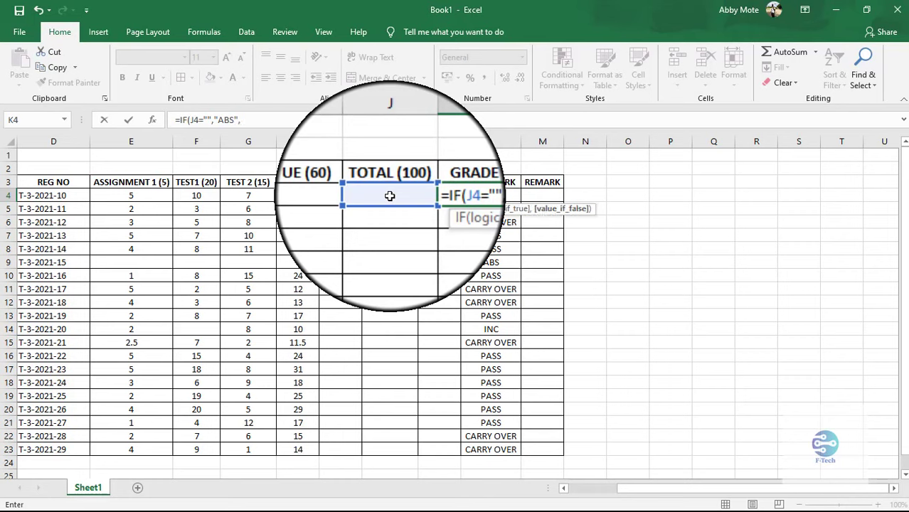
type("IF")
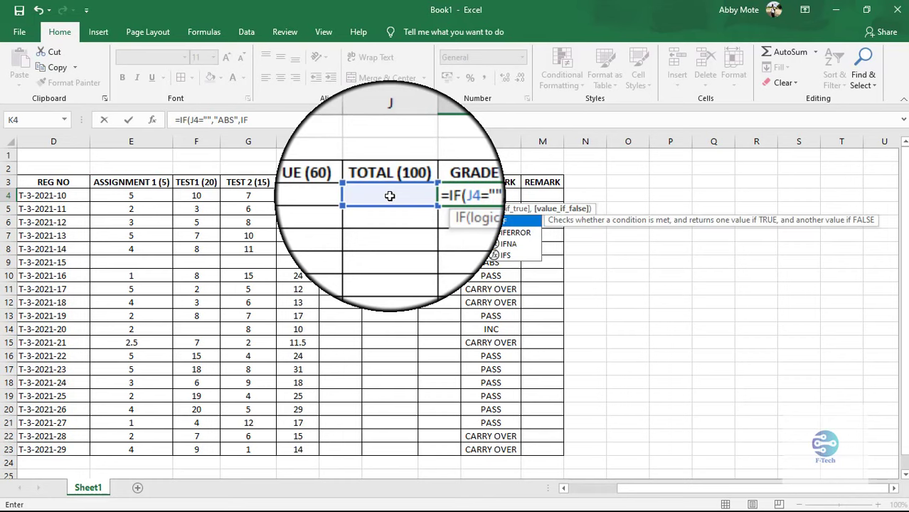
type("(")
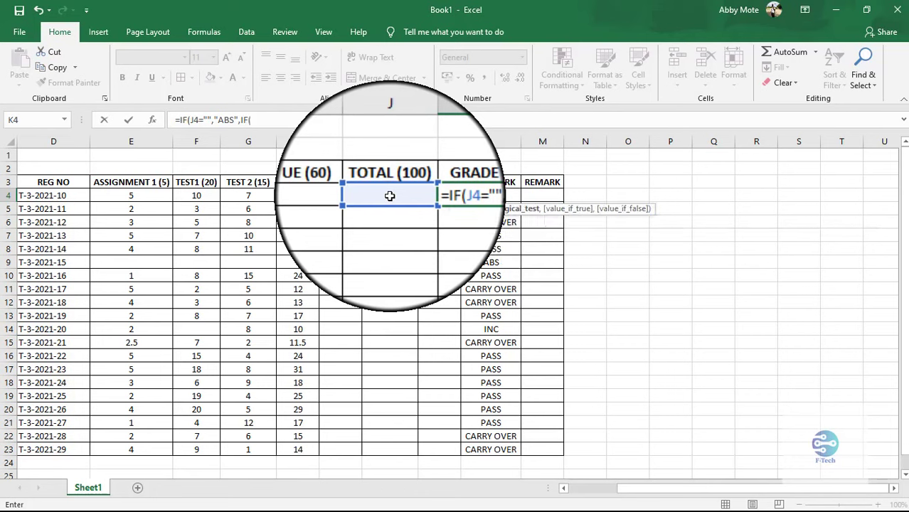
left_click(390, 196)
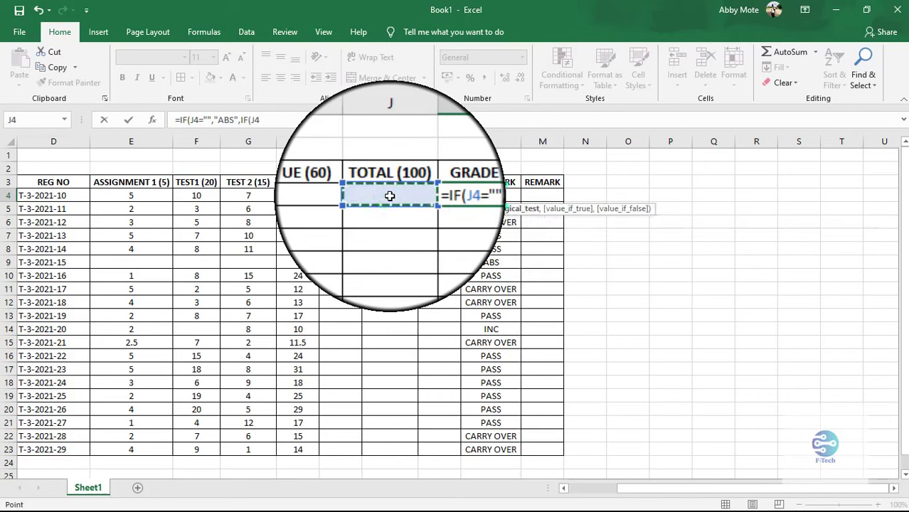
type("=")
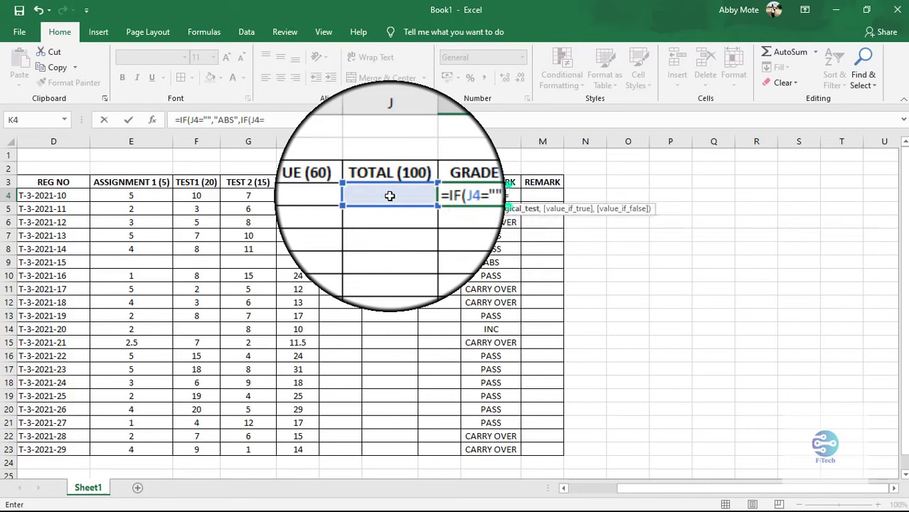
key("BackSpace")
type(">=")
type("70")
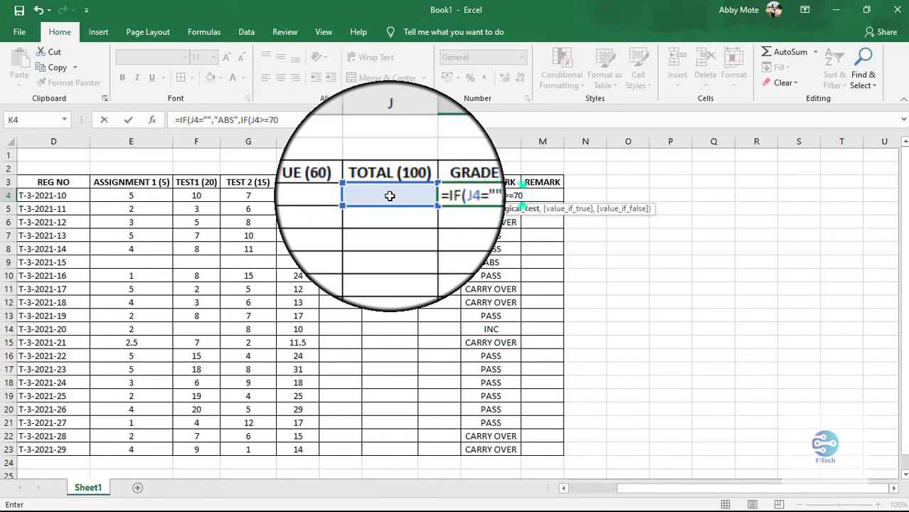
type(",\"")
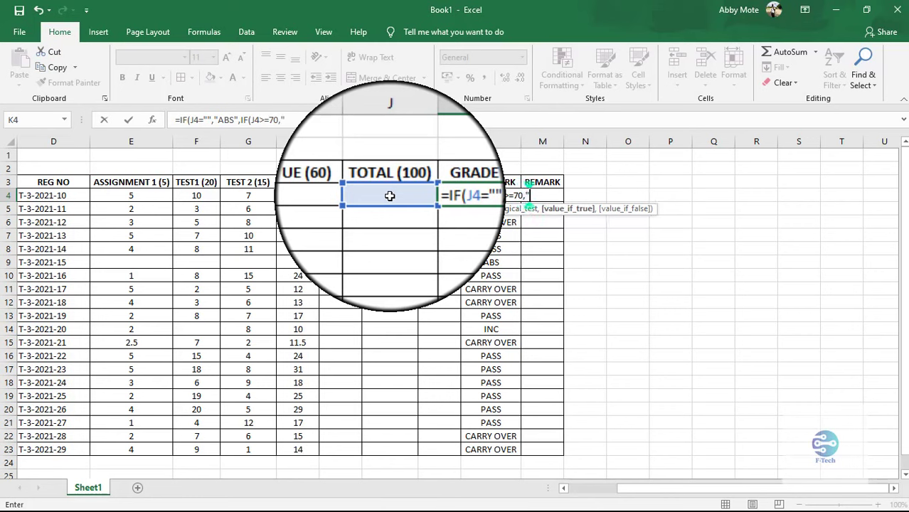
type("A")
type("\"")
type(",IF")
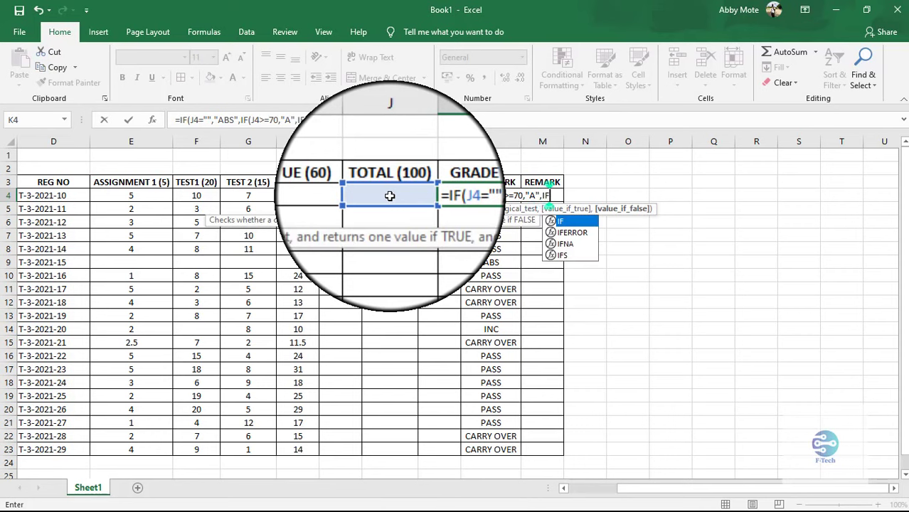
type("(")
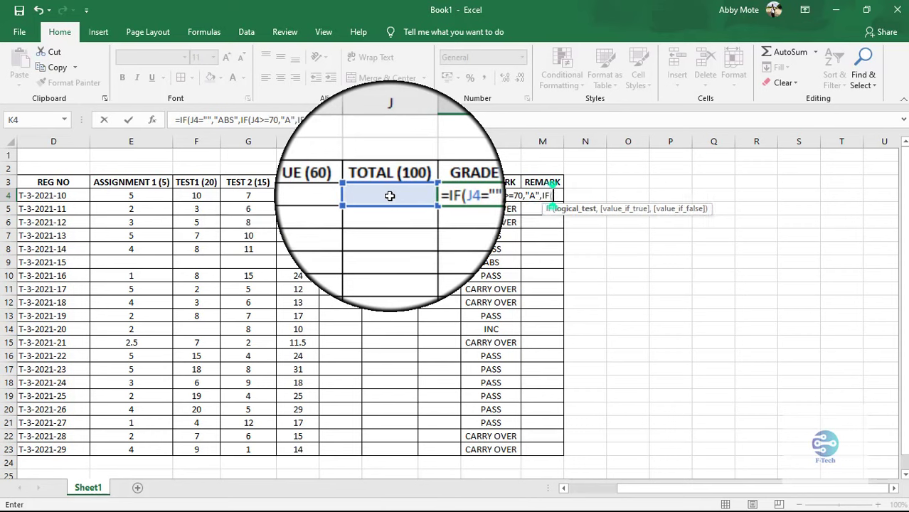
- Add B+ for totals of 60 or more and start the next test with =>50
left_click(390, 196)
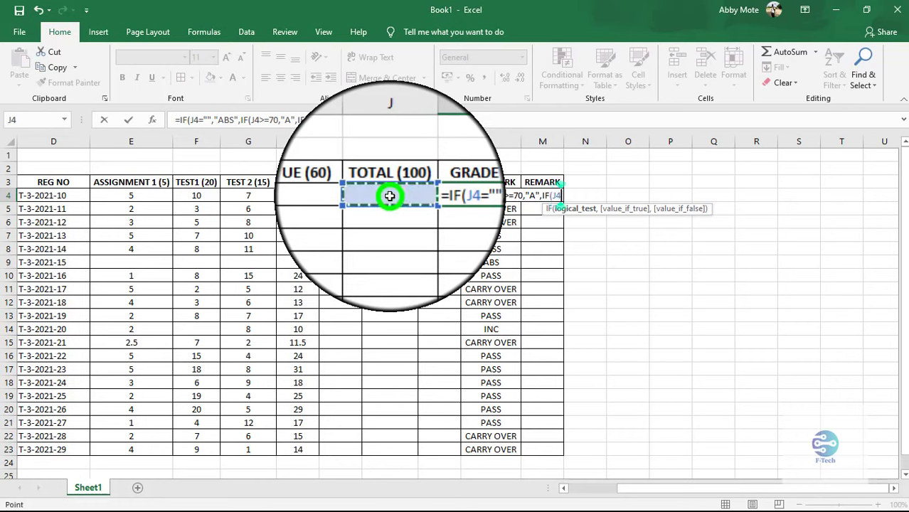
type(">")
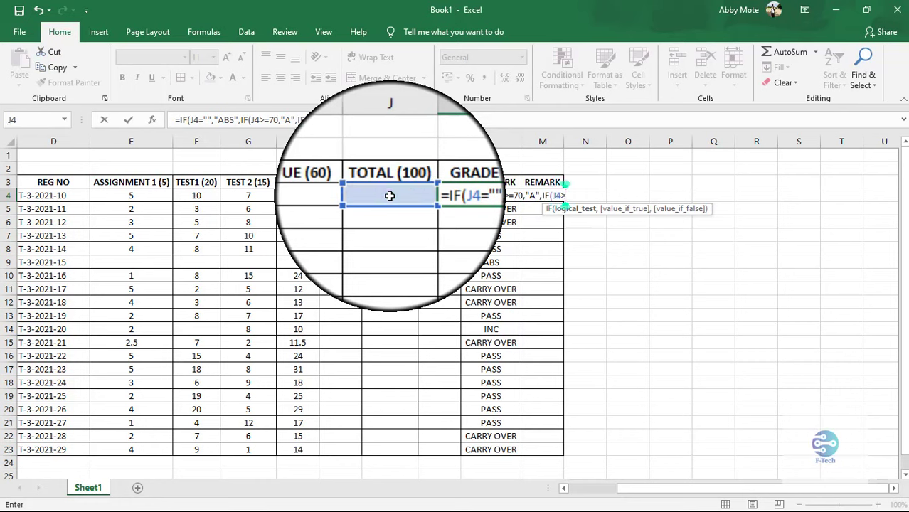
type("=")
type("60")
type(",")
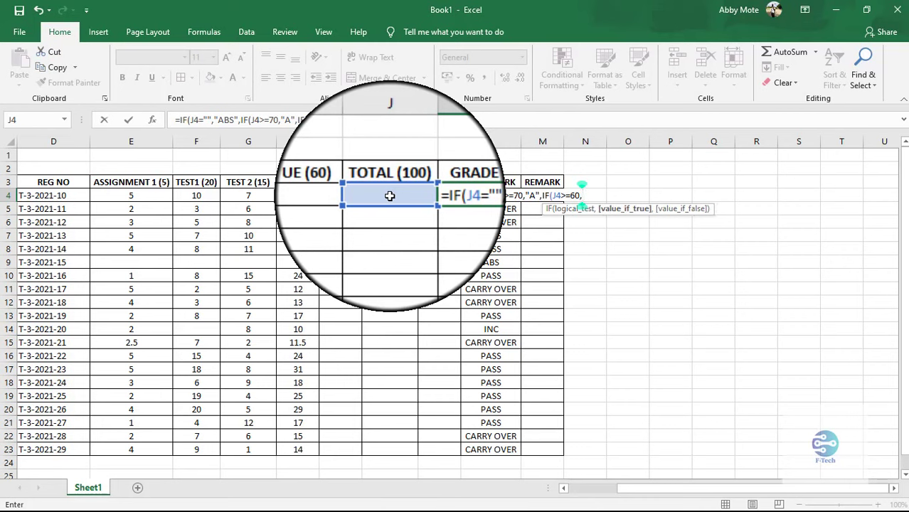
type("\"")
type("B")
type("+")
type(" ,")
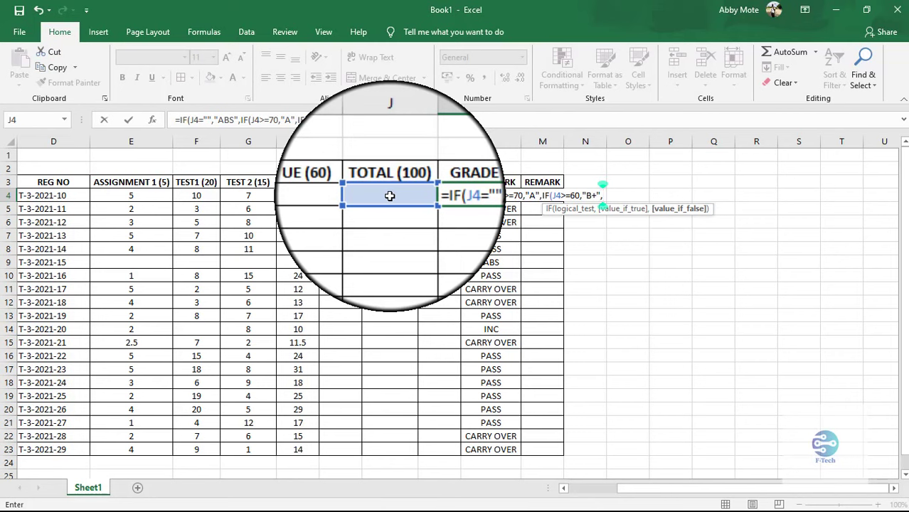
type("IF")
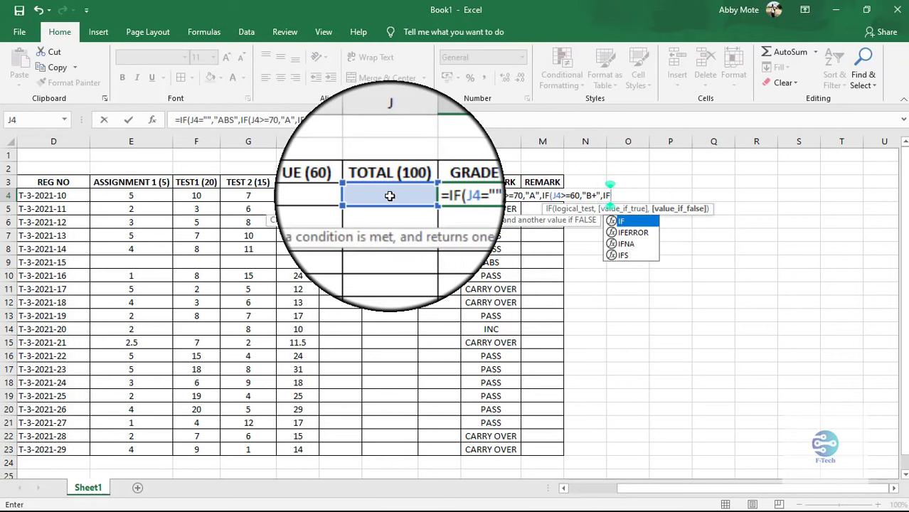
type("(")
left_click(390, 195)
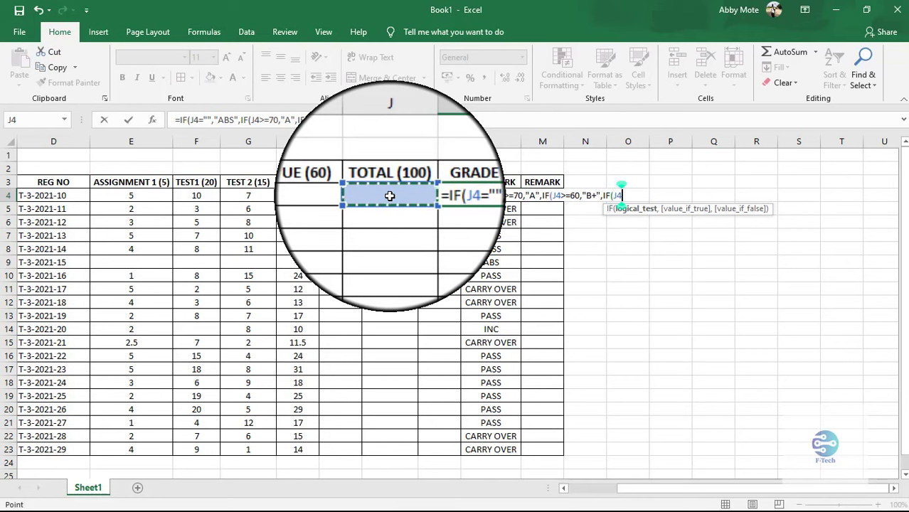
type("=")
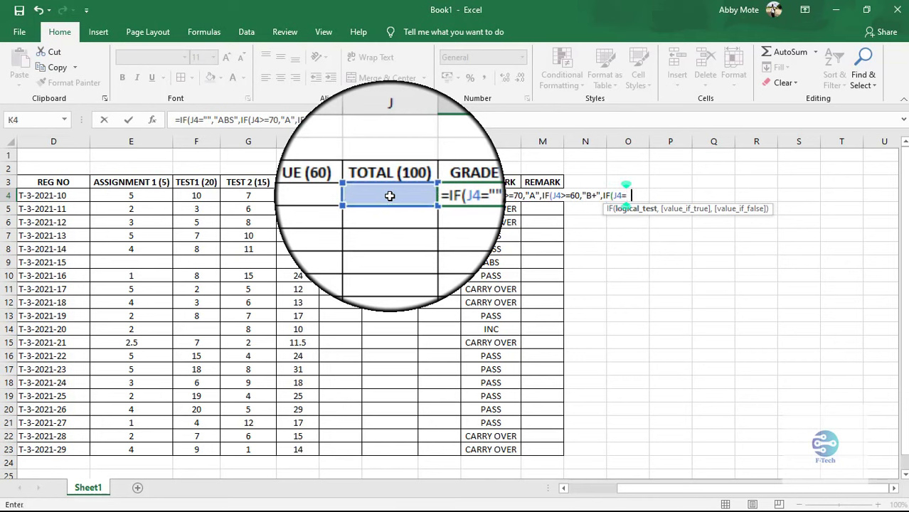
type(">")
type("50")
- Dismiss the formula error, correct =>50 to >=50, and add grade B before another IF
key("Return")
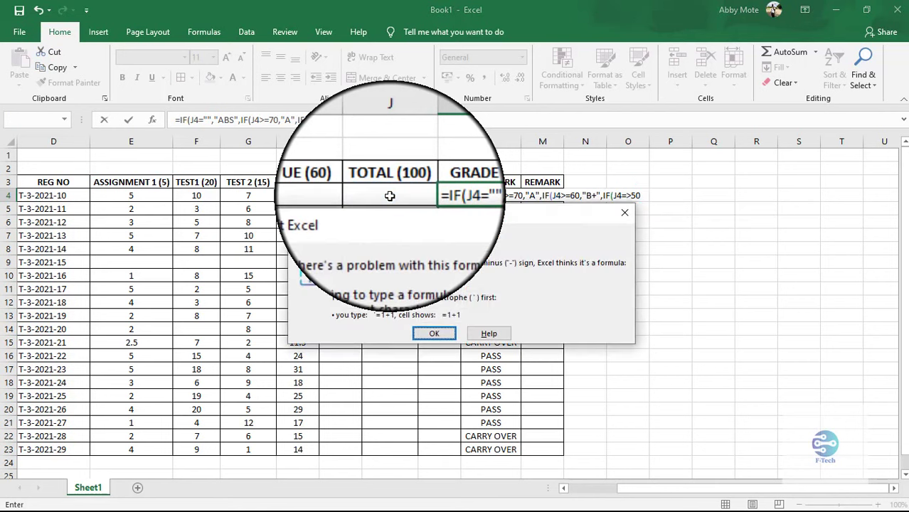
left_click(625, 215)
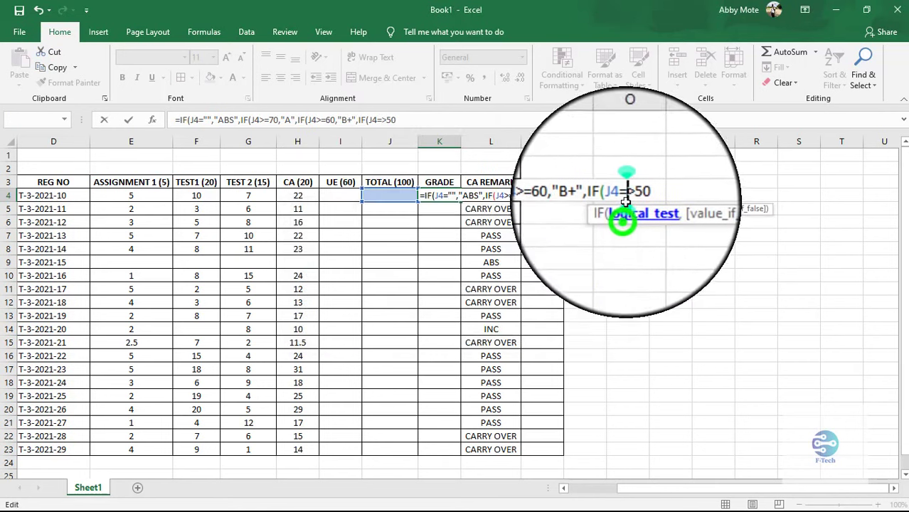
key("BackSpace")
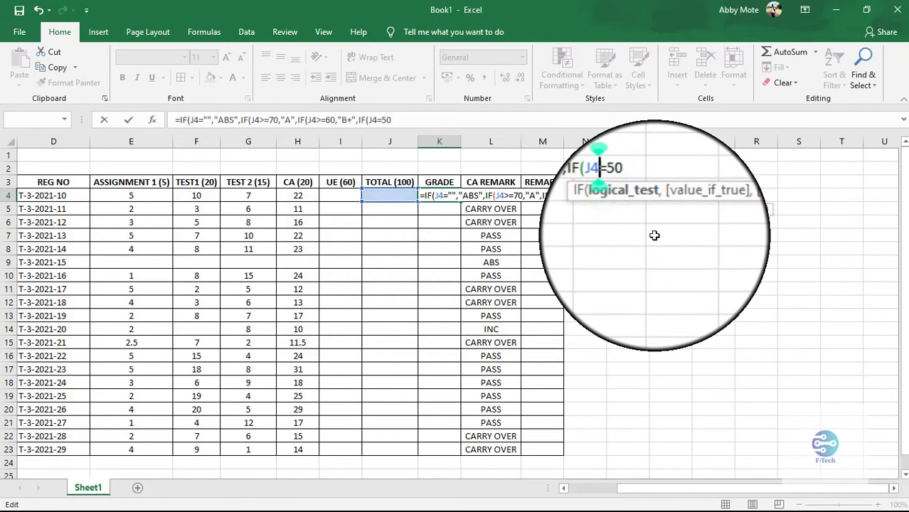
key("BackSpace")
type(">")
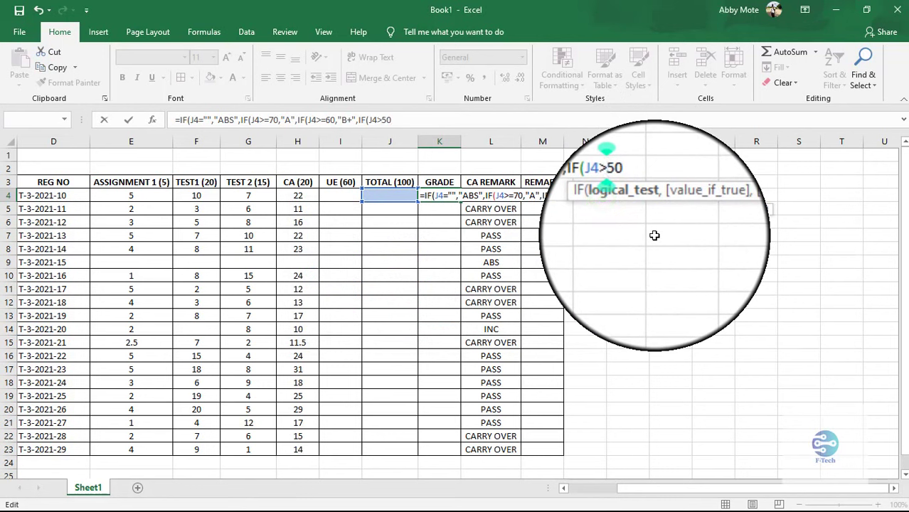
key("Right")
key("Left")
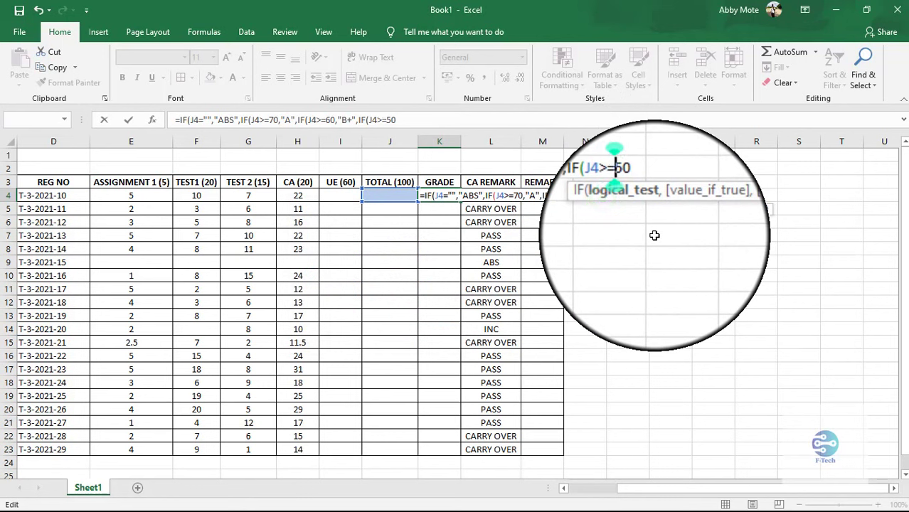
type("=50,")
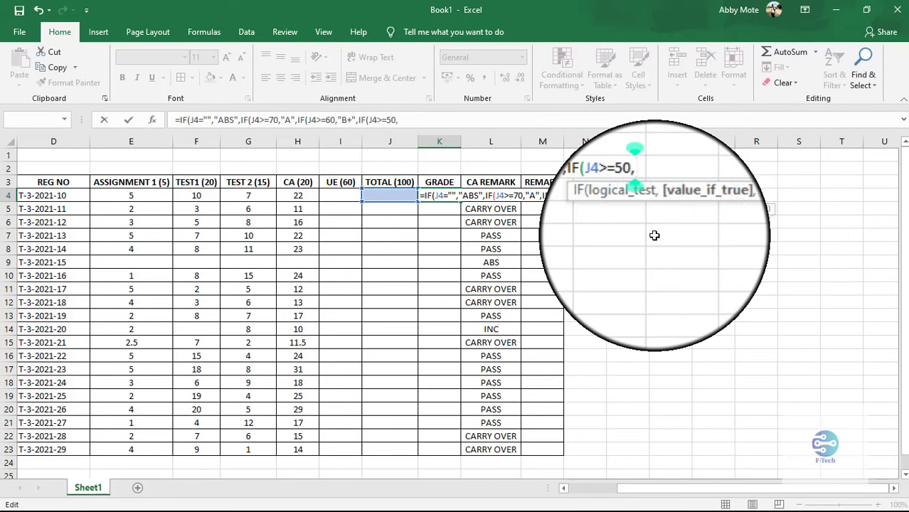
type("\"B")
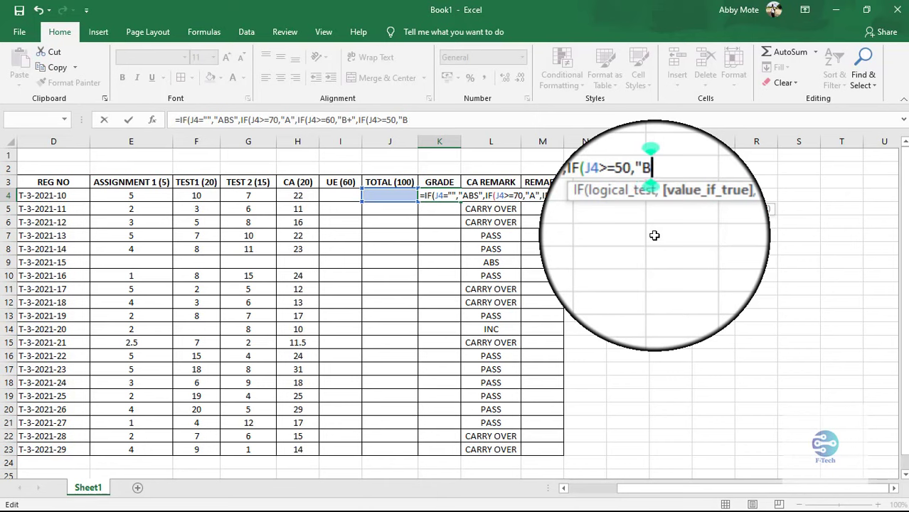
type("\",")
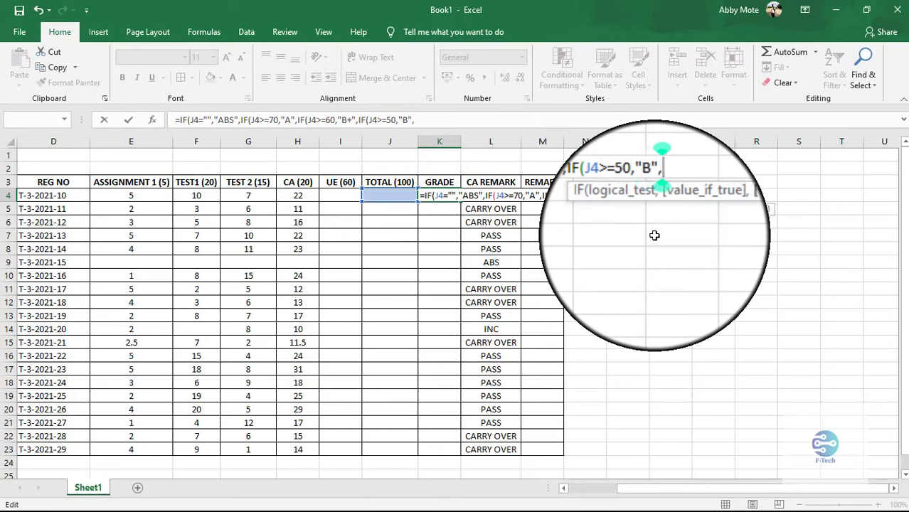
type("IF")
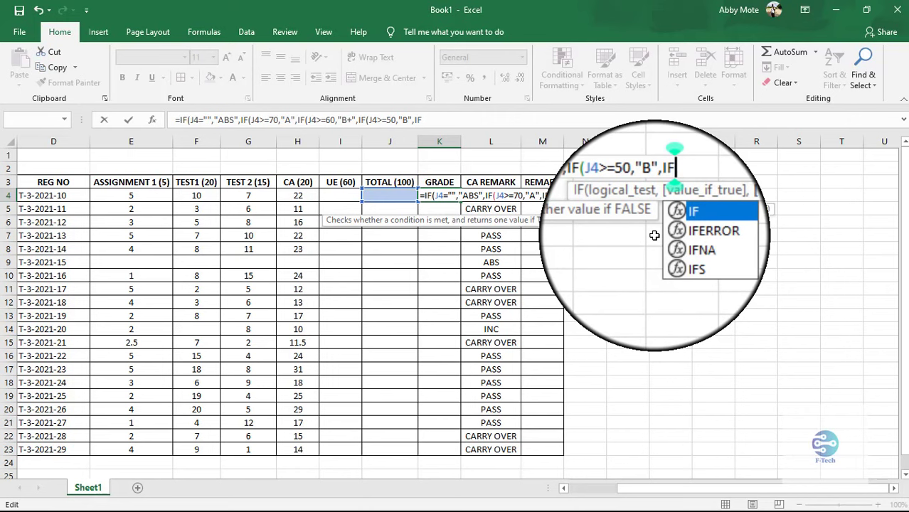
type("(")
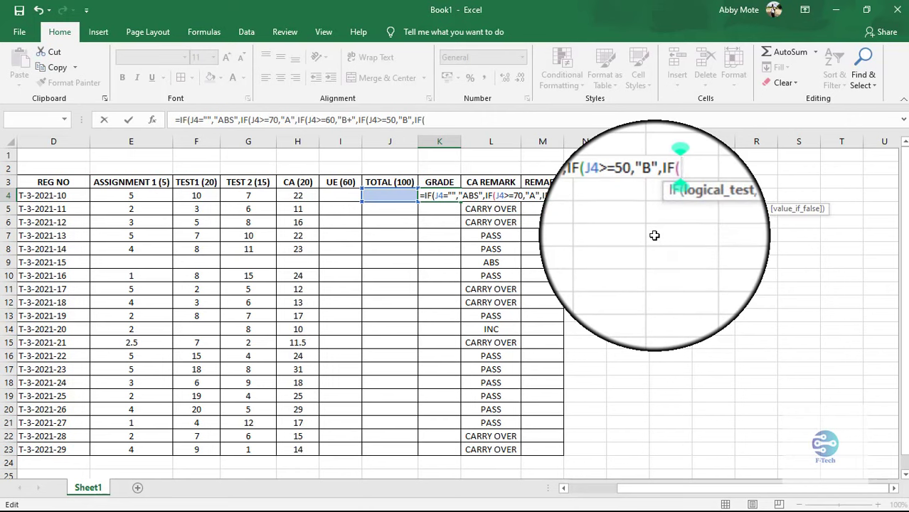
- Finish K4's formula with C at 40+, D at 30+, E at 20+, otherwise F, and enter it
left_click(392, 191)
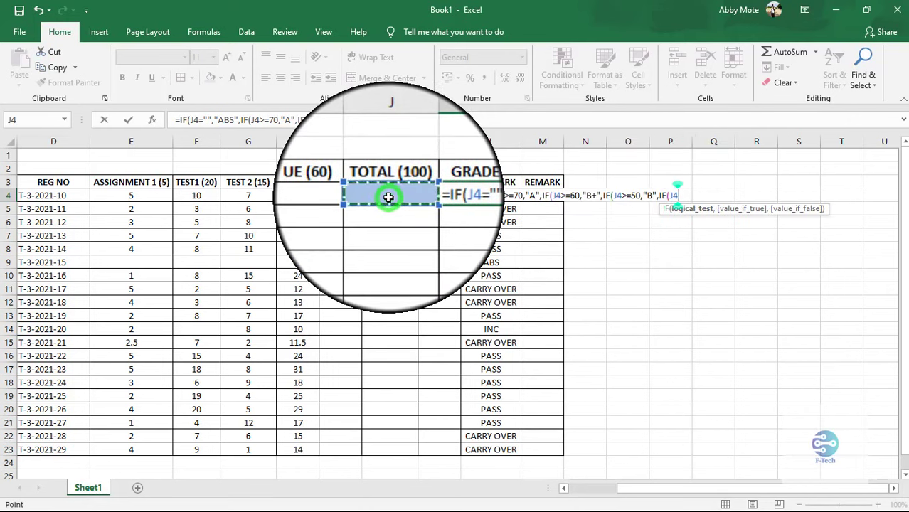
type(">=")
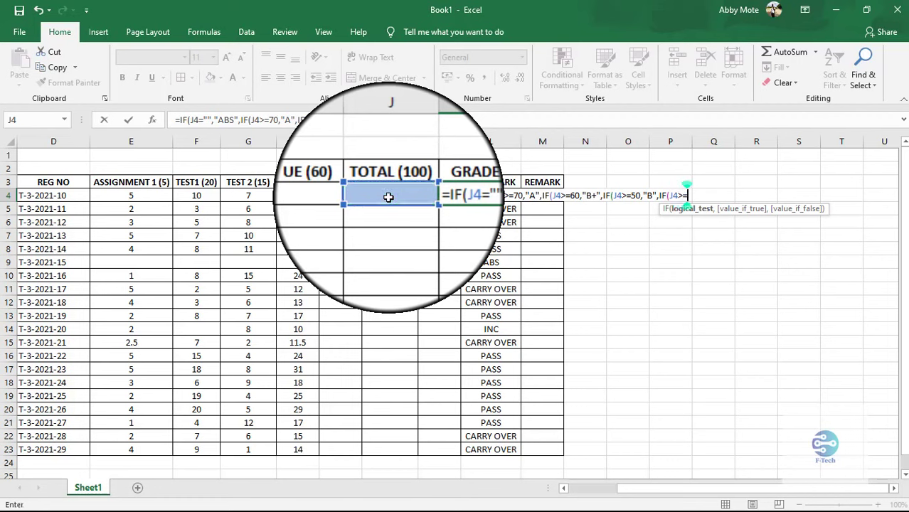
type("4")
type("0,\"")
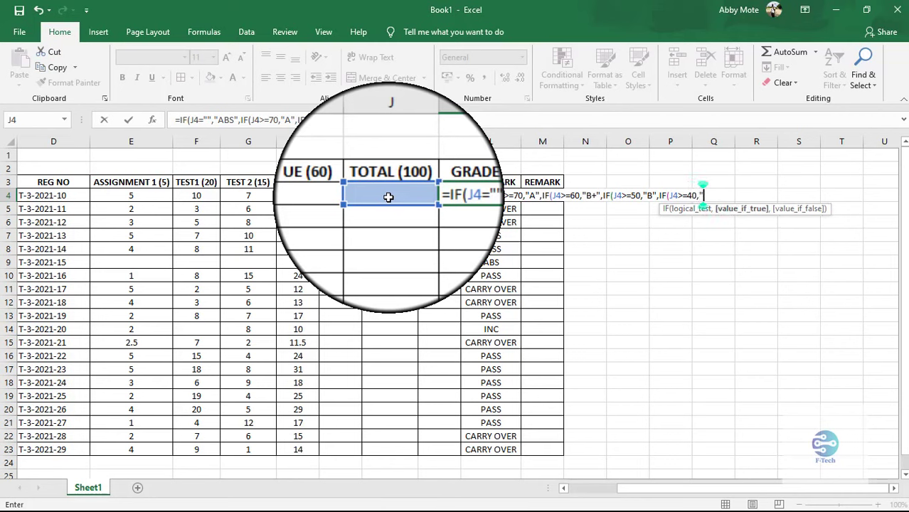
type("C\"")
type(",I")
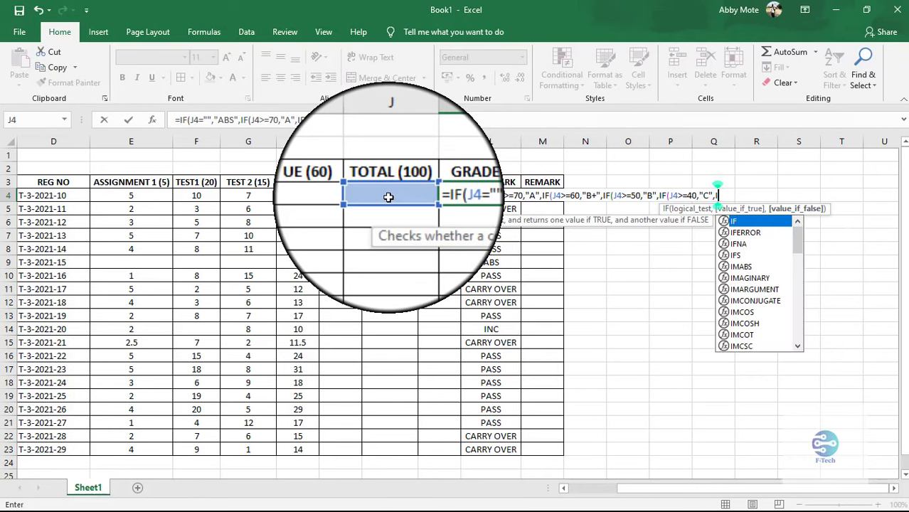
type("F(")
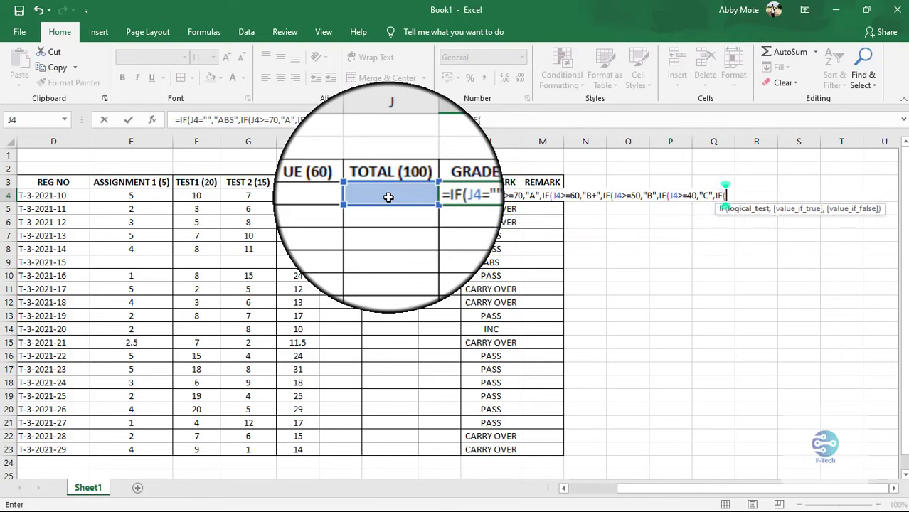
left_click(389, 197)
type(">")
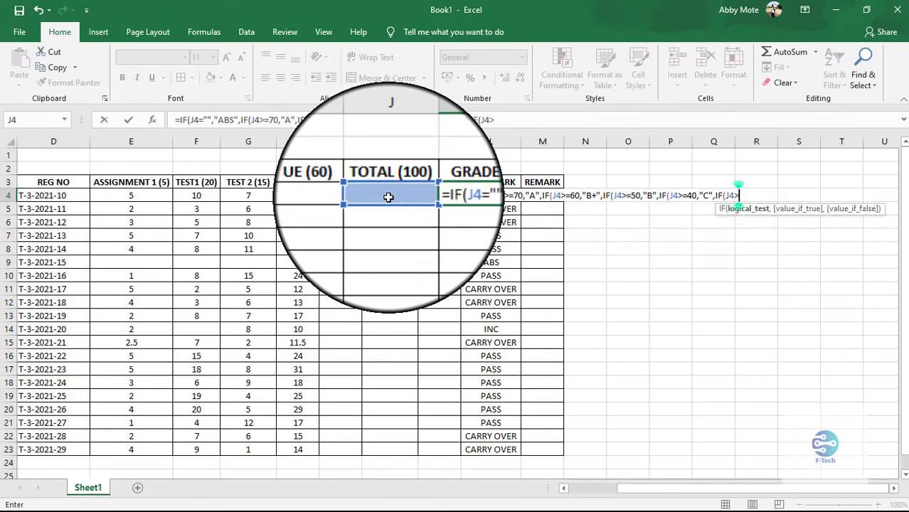
type("=30")
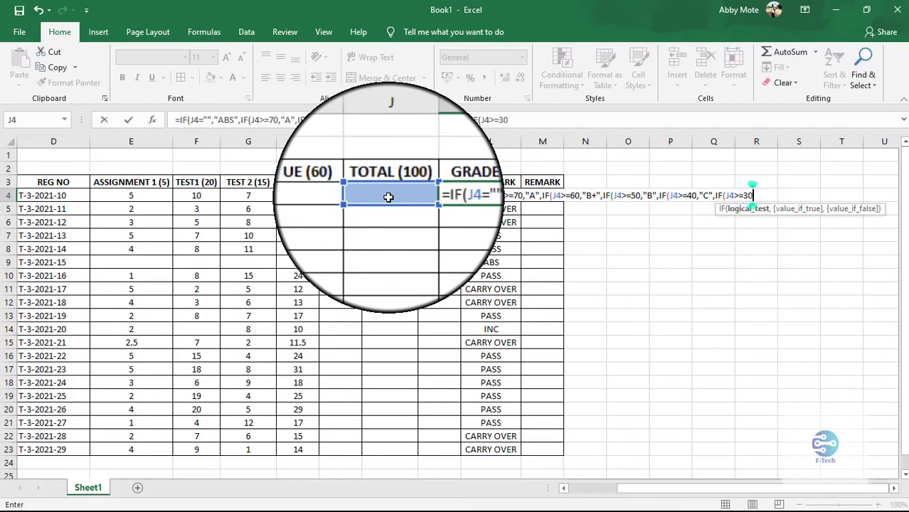
type(",\"")
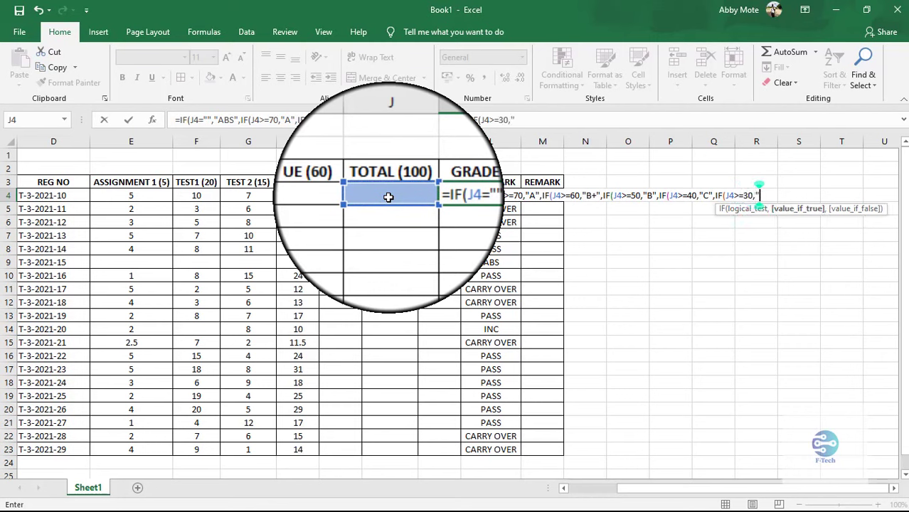
type("D\"")
type(",")
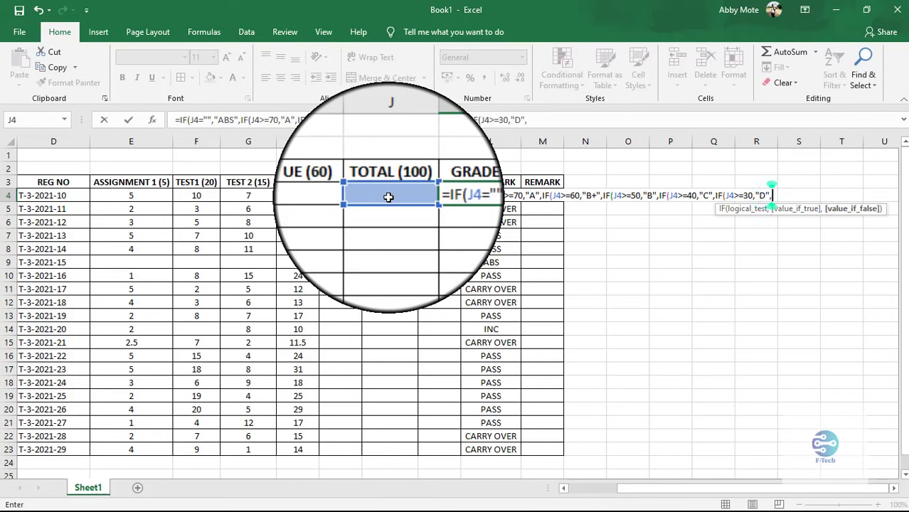
type("IF")
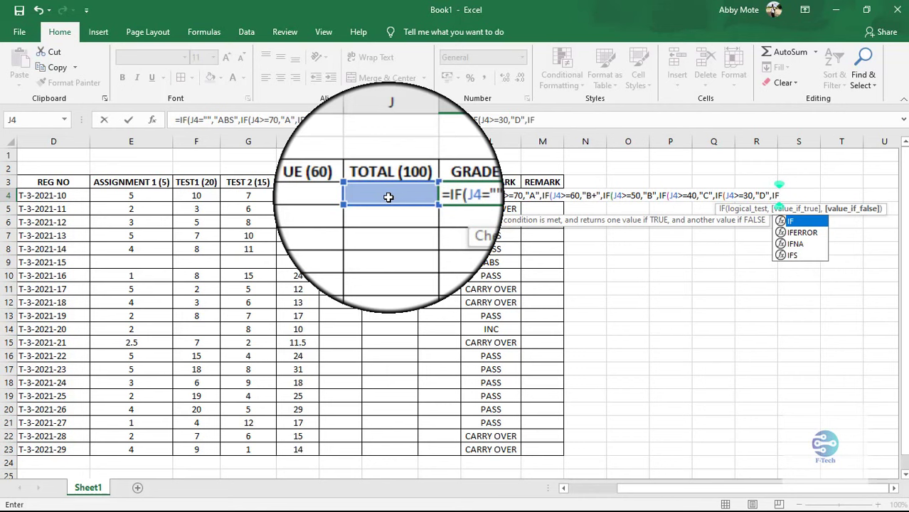
type("(")
left_click(389, 197)
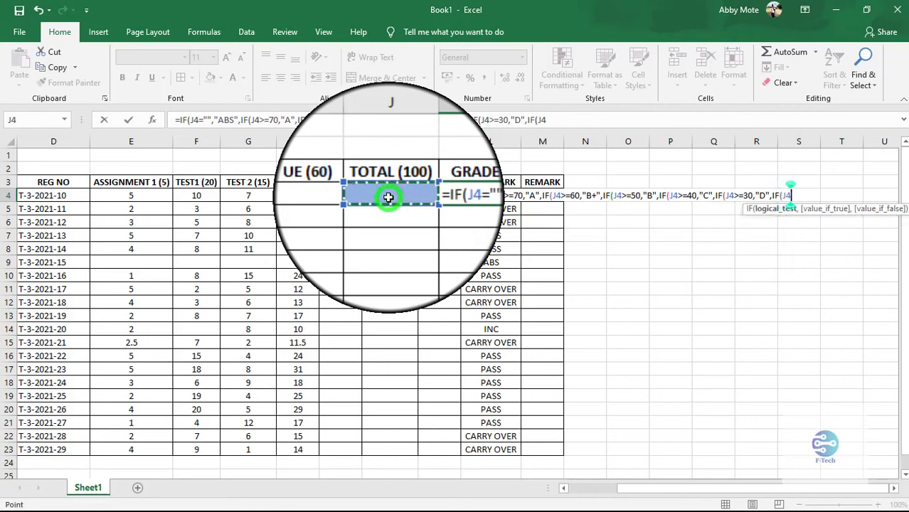
type(">=")
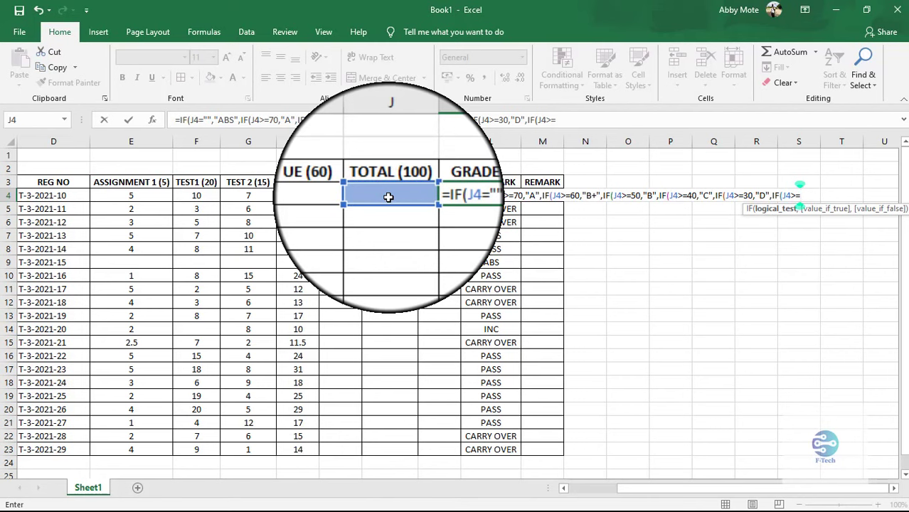
type("20")
type(",\"")
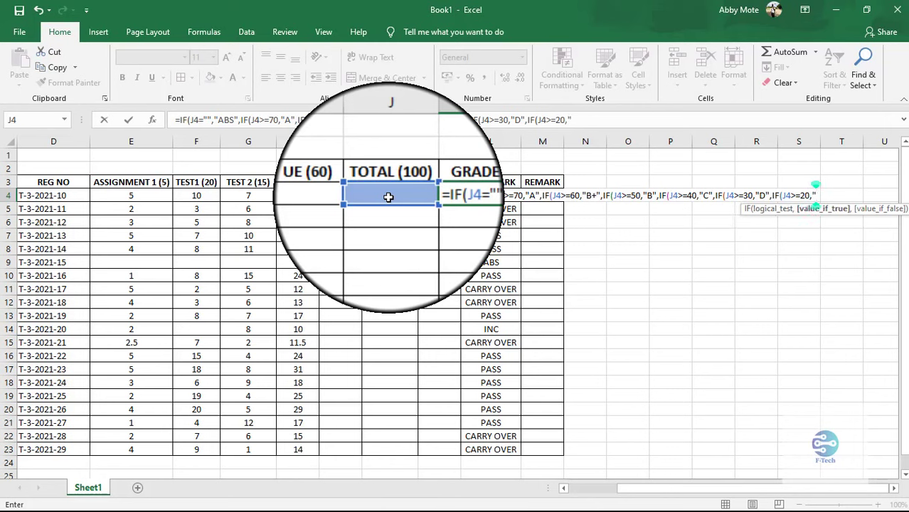
type("E")
type("\"")
type(",")
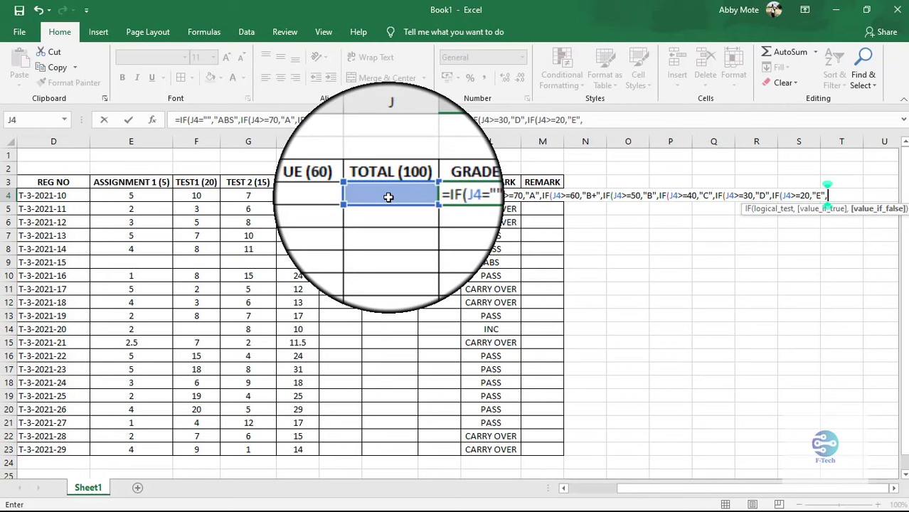
type("\"")
type("F")
type("\"")
type(")")
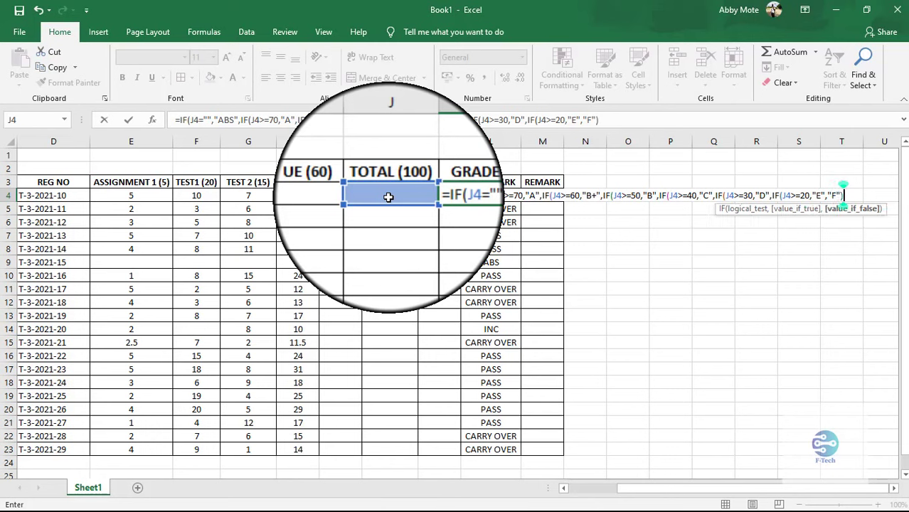
type("))))")
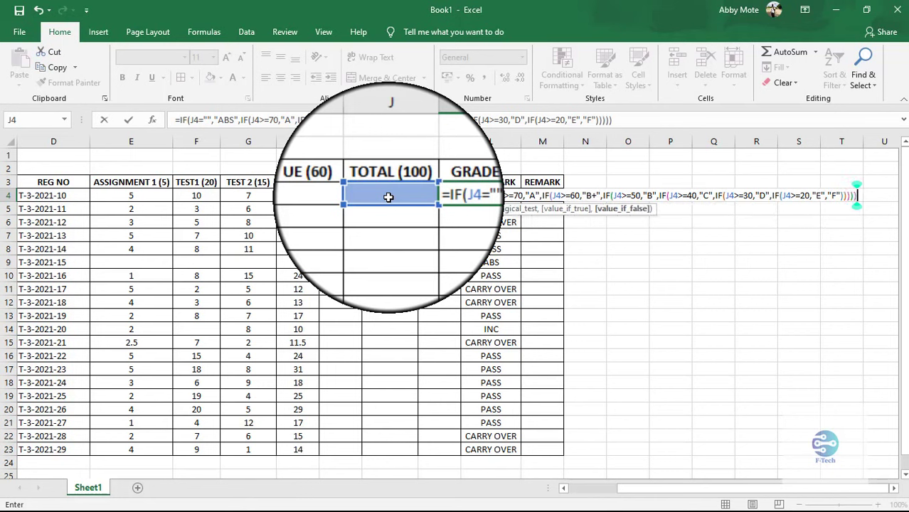
type("))")
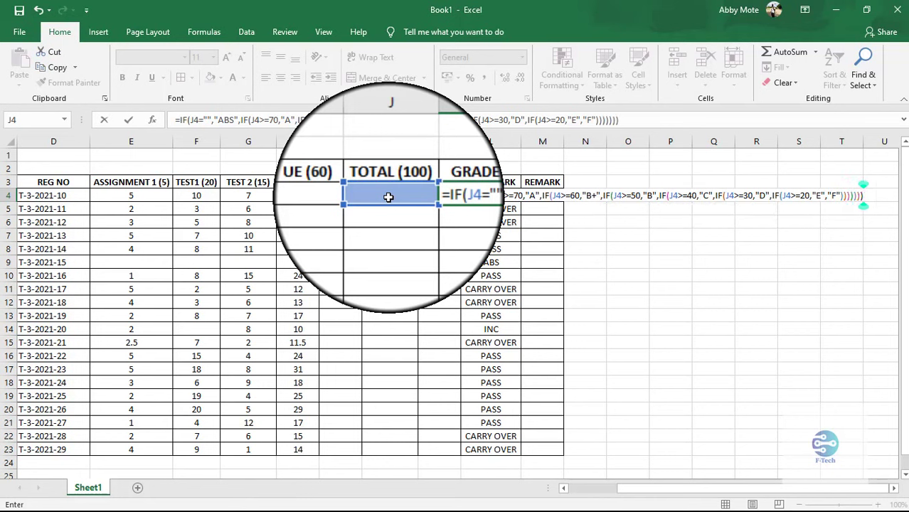
key("Return")
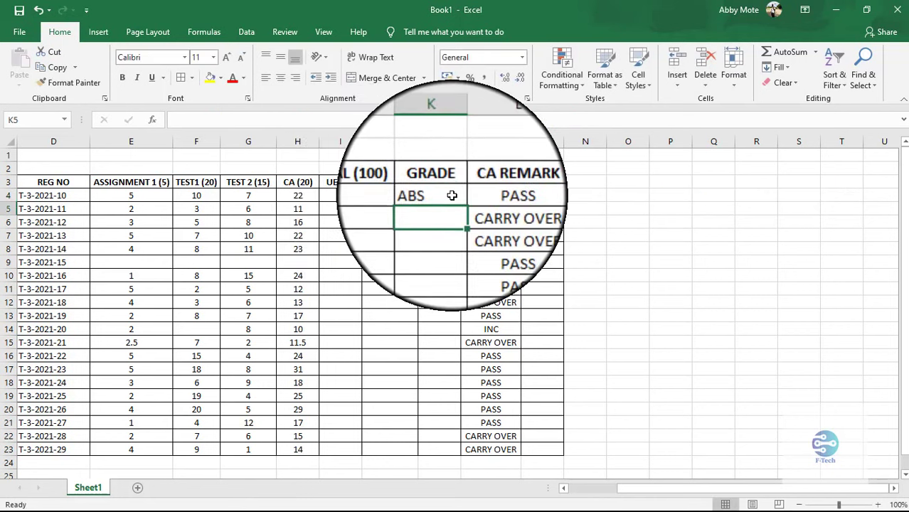
- Fill the grade formula from K4 down to K23 and centre the GRADE column
left_click(461, 201)
left_click_drag(461, 202, 444, 450)
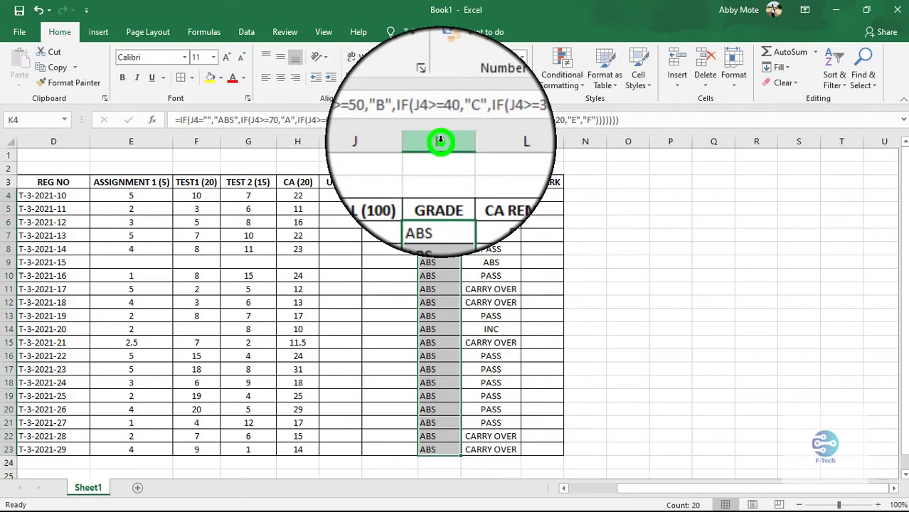
left_click(440, 141)
left_click(282, 78)
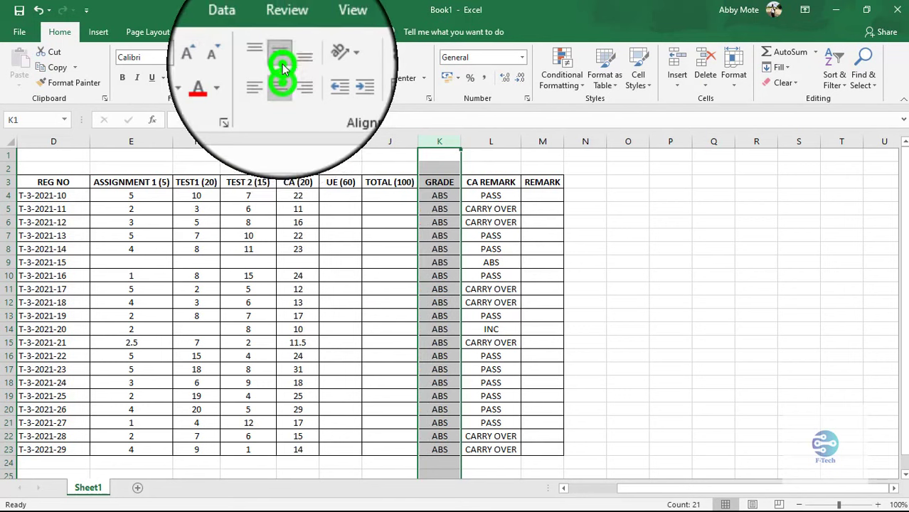
left_click(348, 197)
left_click(411, 196)
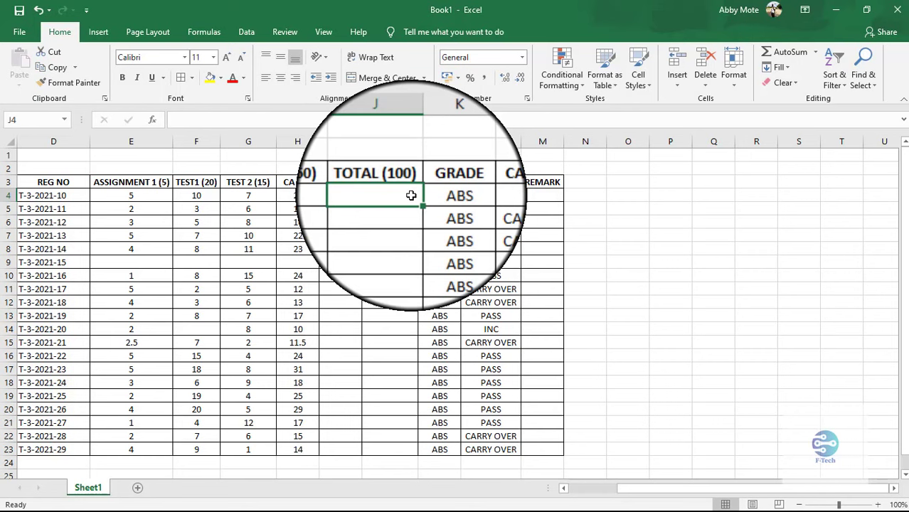
- Enter =IF(I4="","",SUM(H4:I4)) as the total formula in J4
type("=")
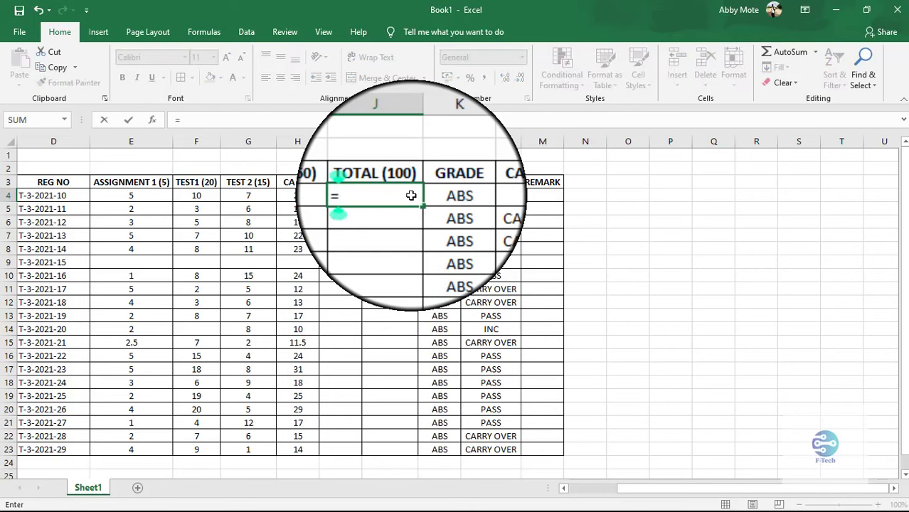
type("I")
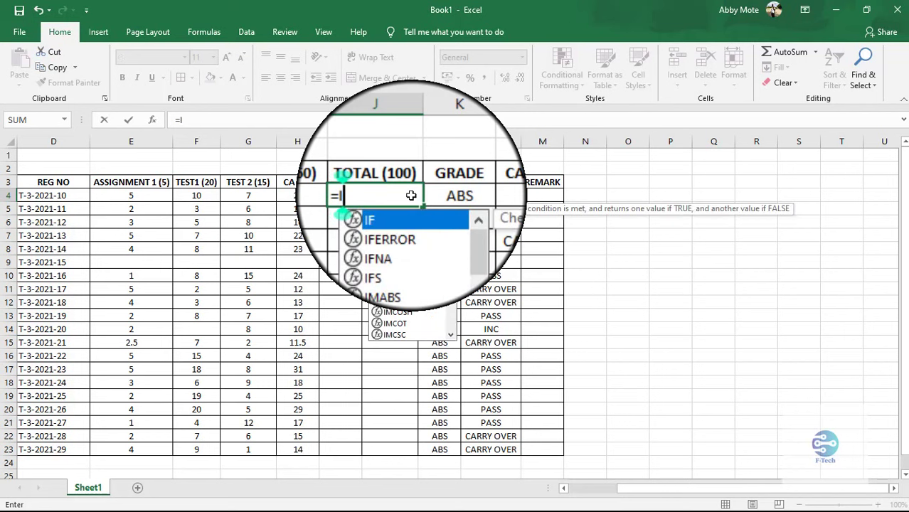
type("F")
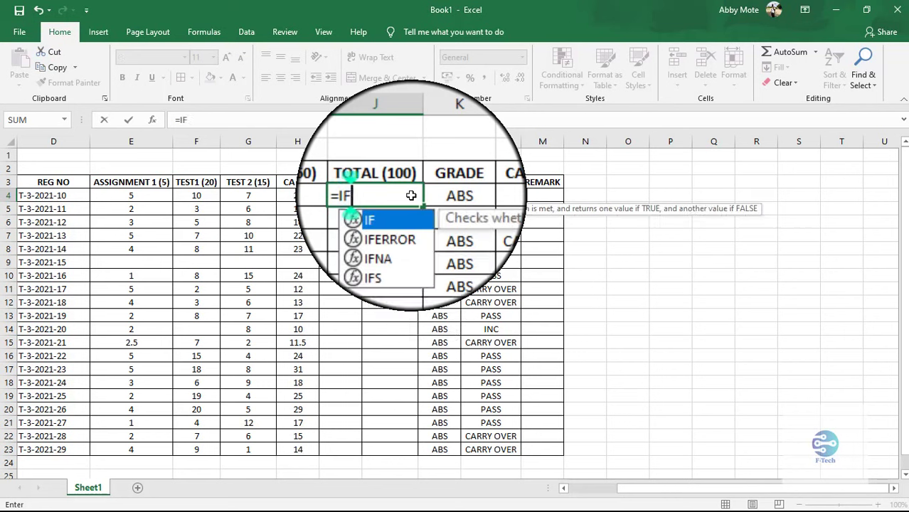
type("(")
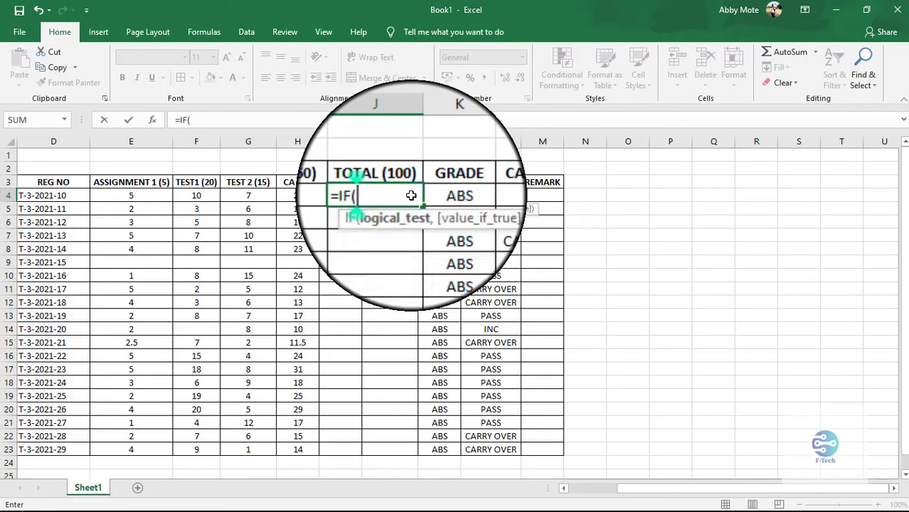
left_click(333, 196)
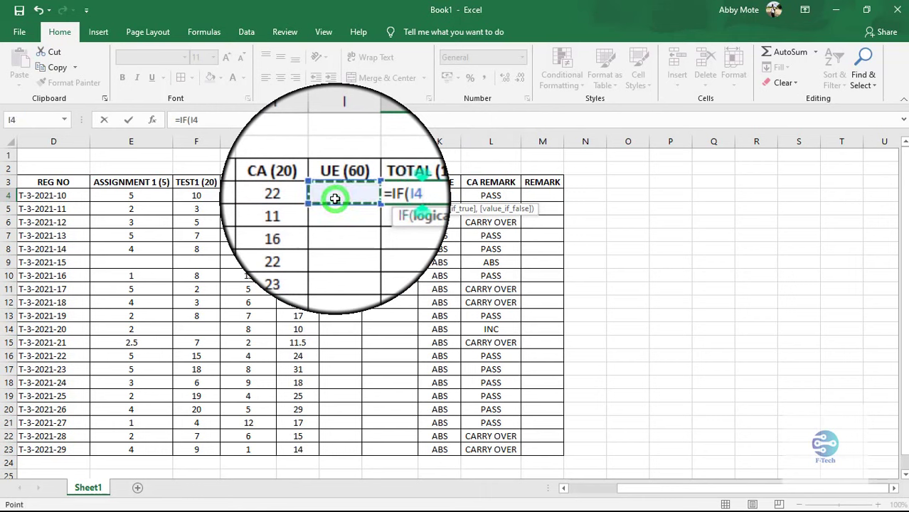
type("+")
key("BackSpace")
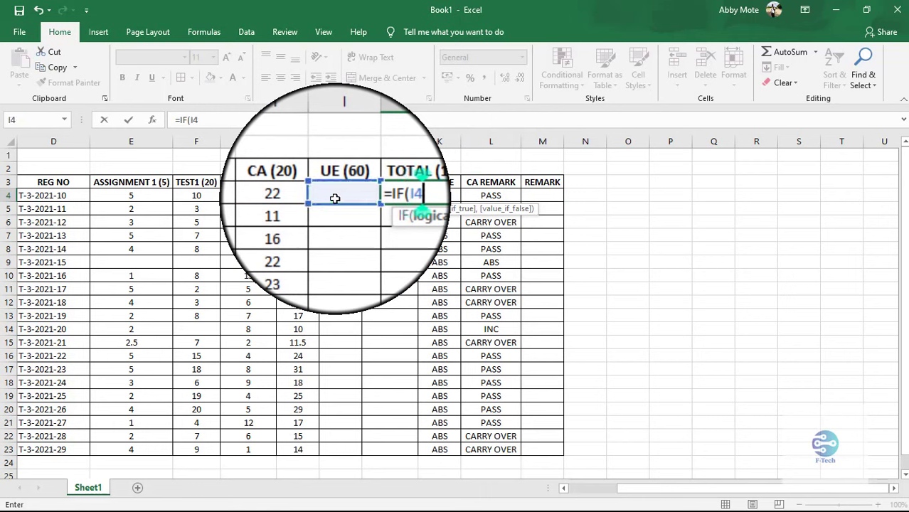
type("=\"\"")
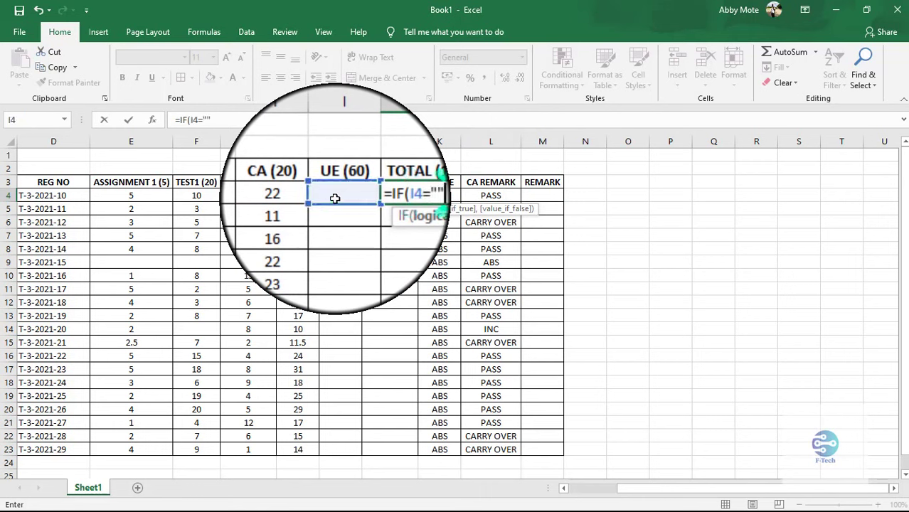
type(",")
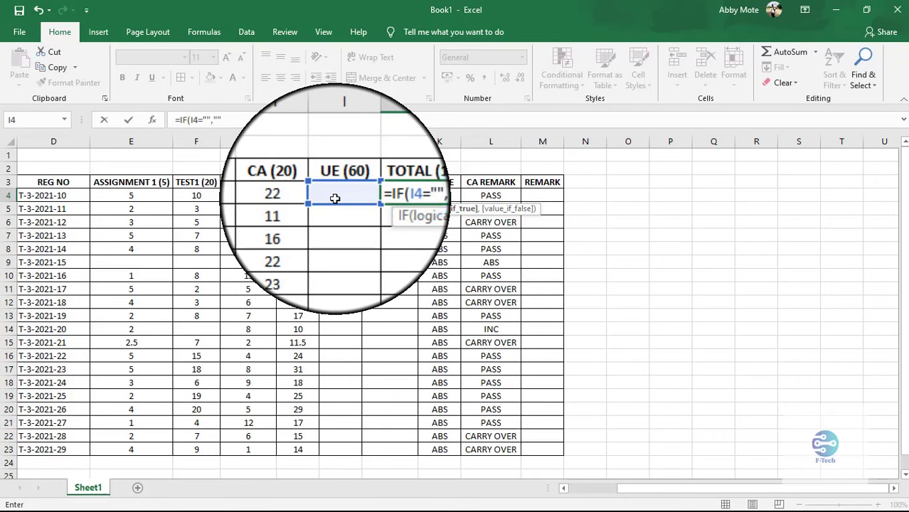
left_click(397, 196)
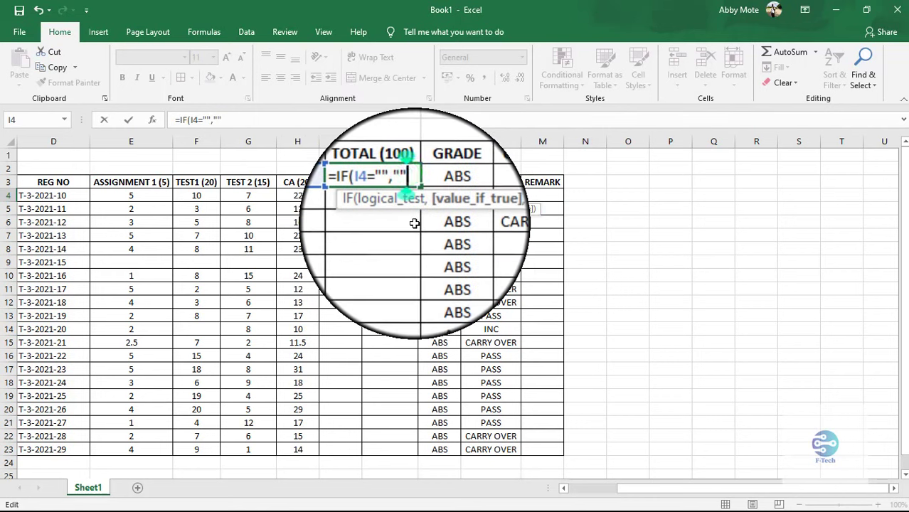
type(",")
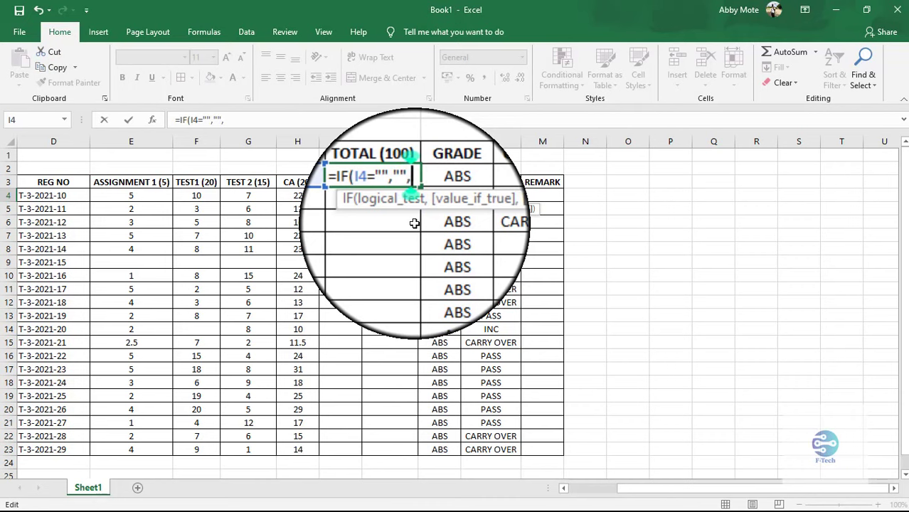
type("S")
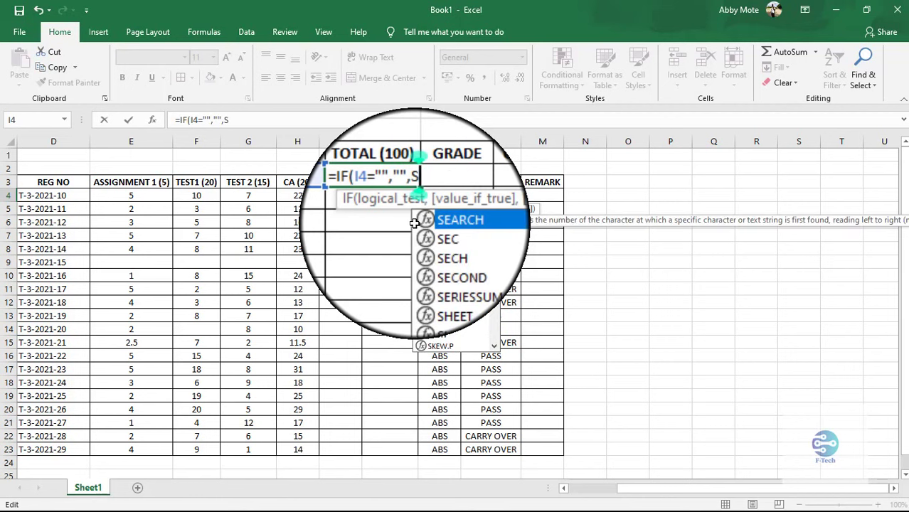
type("UM")
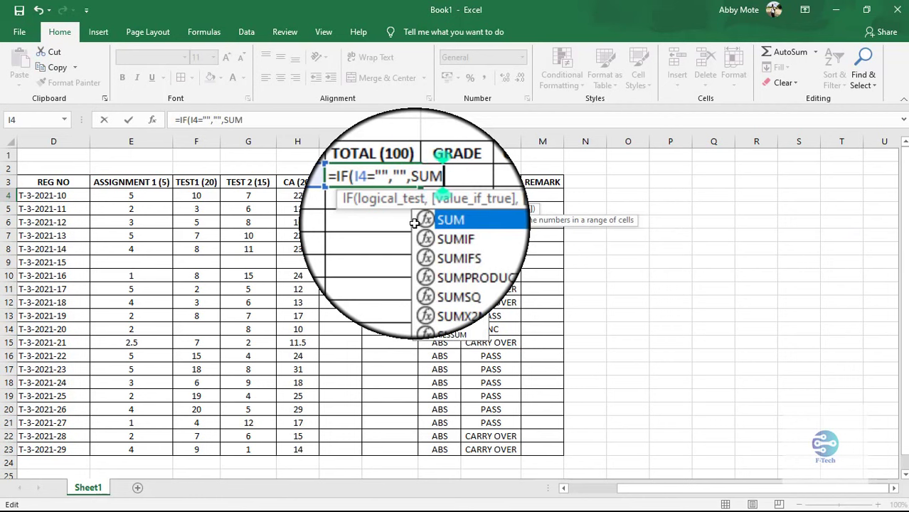
type("(")
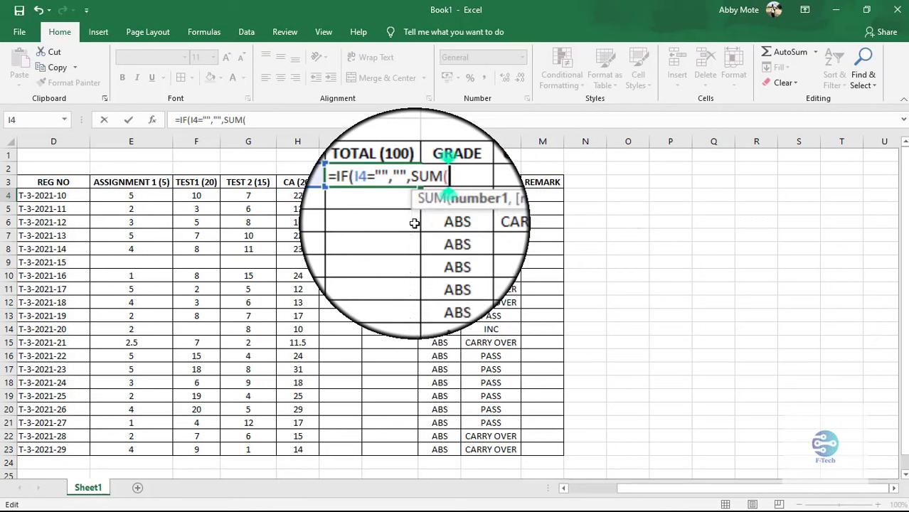
left_click(334, 196)
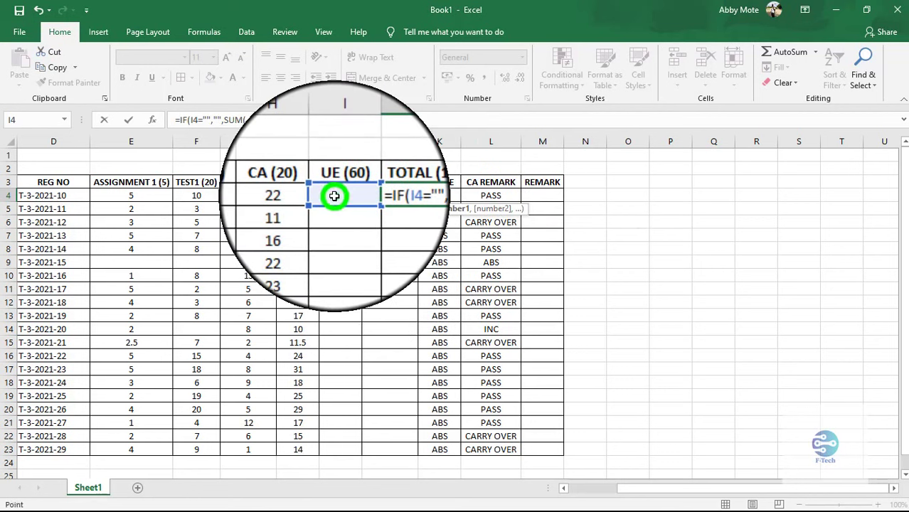
key("F8")
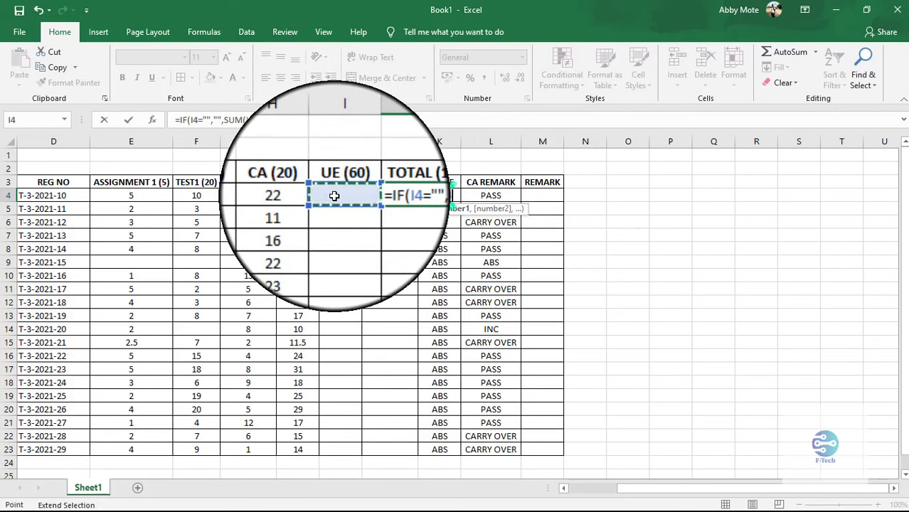
left_click(302, 196)
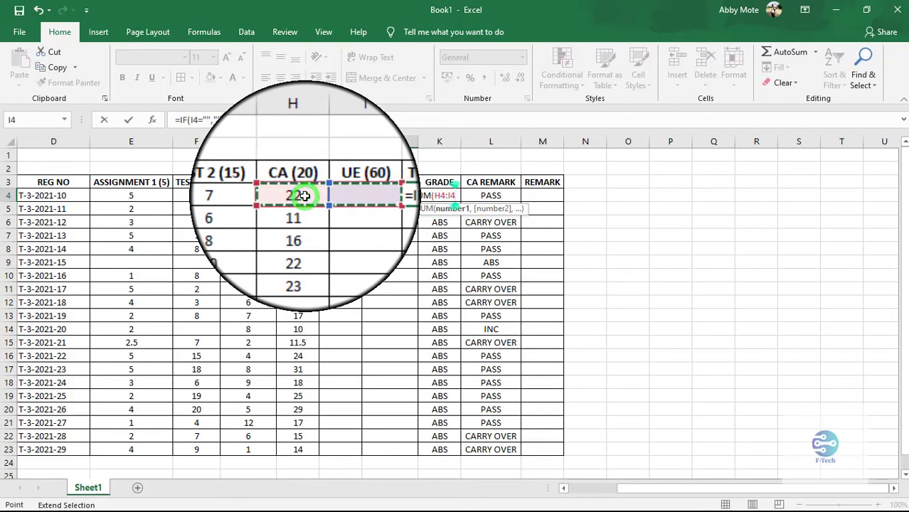
type(")")
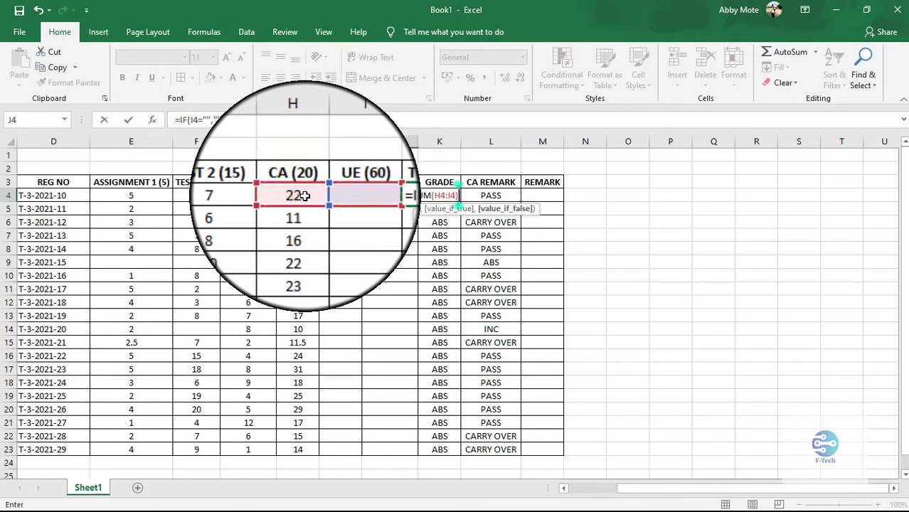
type(")")
key("Return")
- Copy the J4 total formula down to J23
left_click(391, 195)
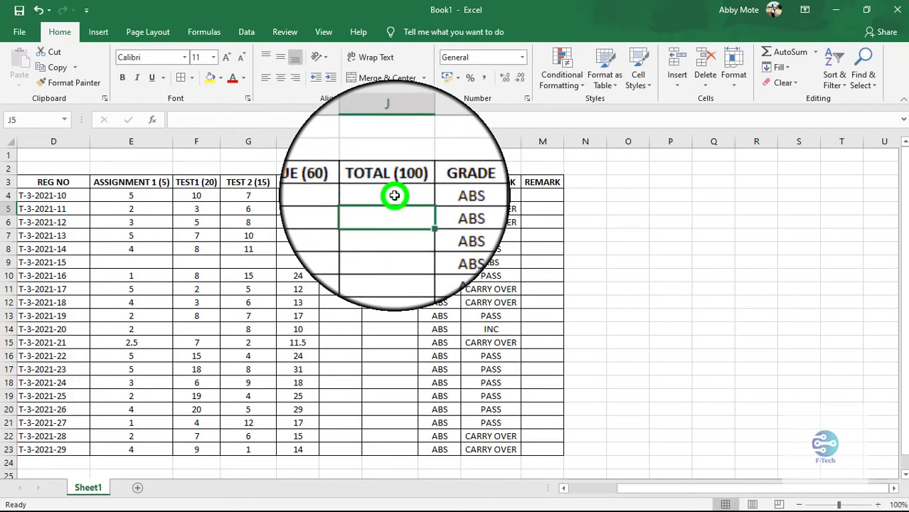
left_click_drag(416, 202, 415, 451)
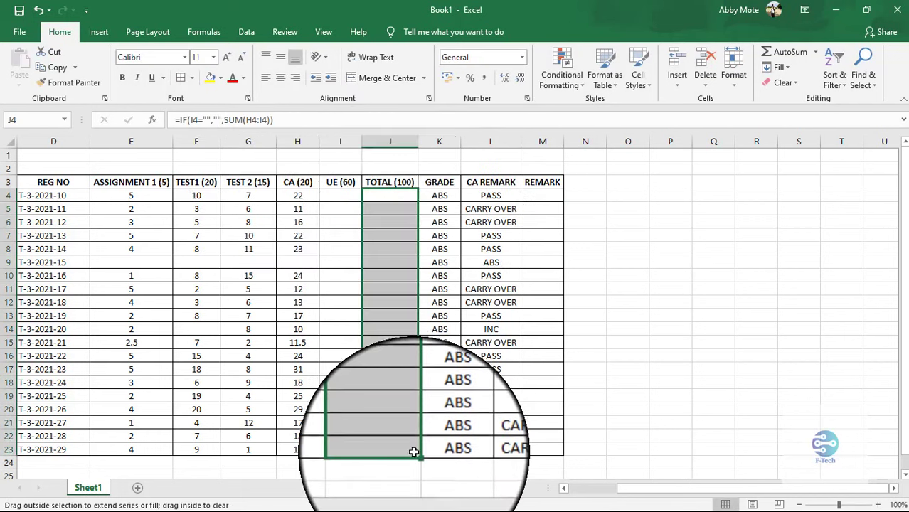
left_click(331, 196)
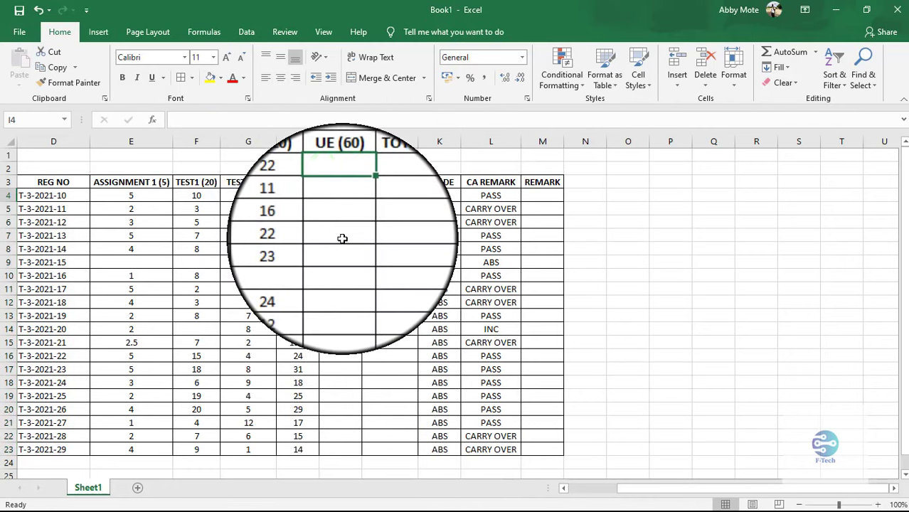
- Enter a UE score of 55 in I4 and centre the TOTAL column
type("55")
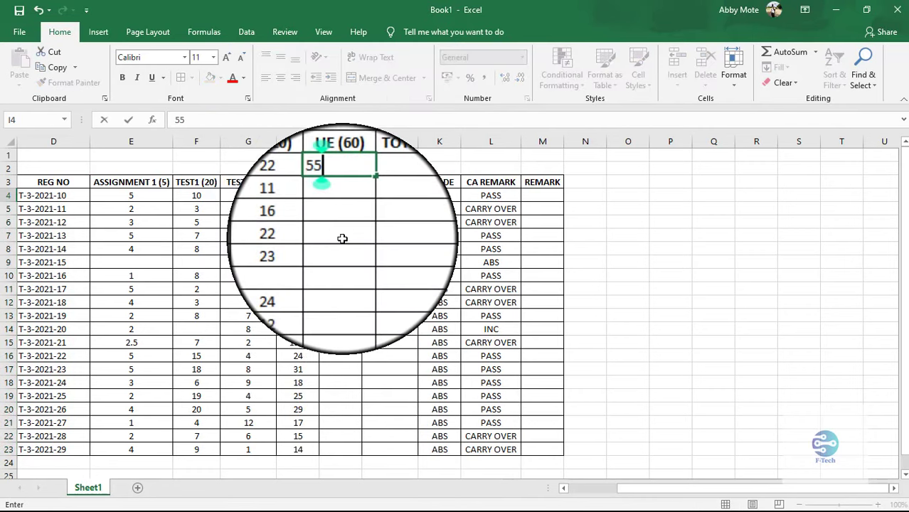
key("Return")
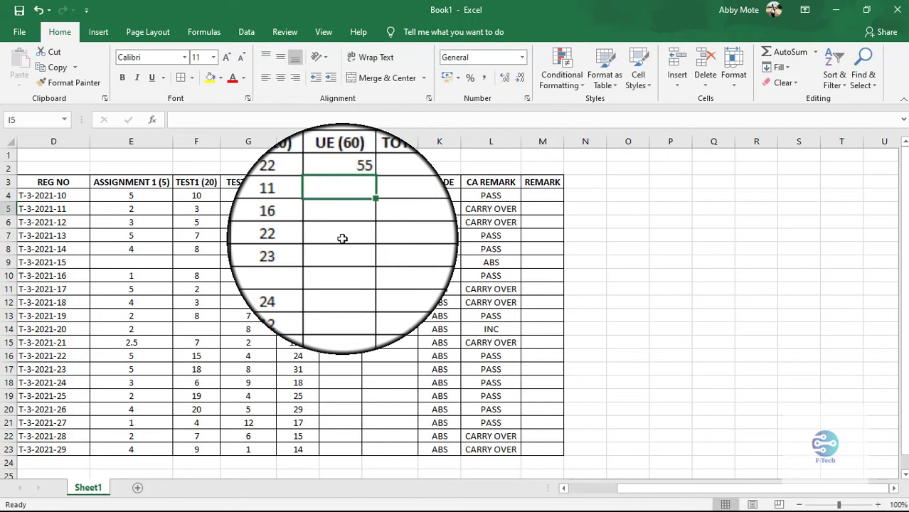
left_click(396, 142)
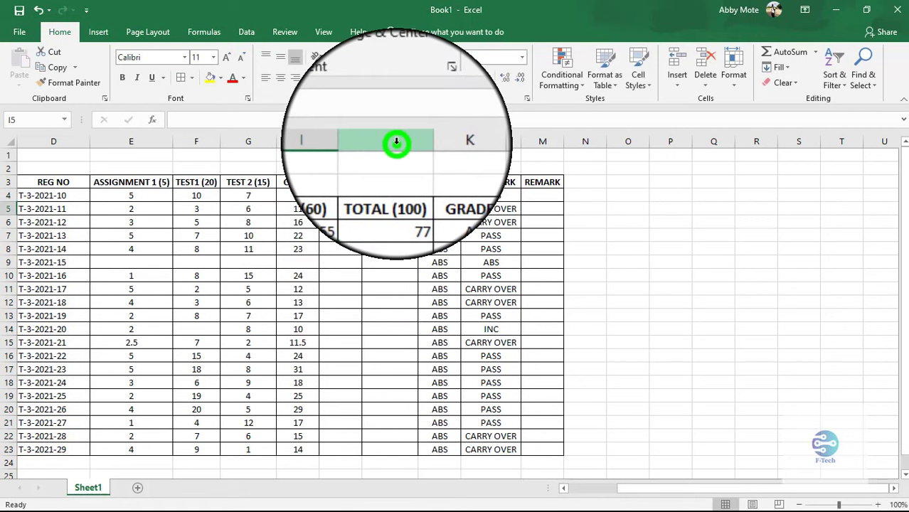
left_click(281, 76)
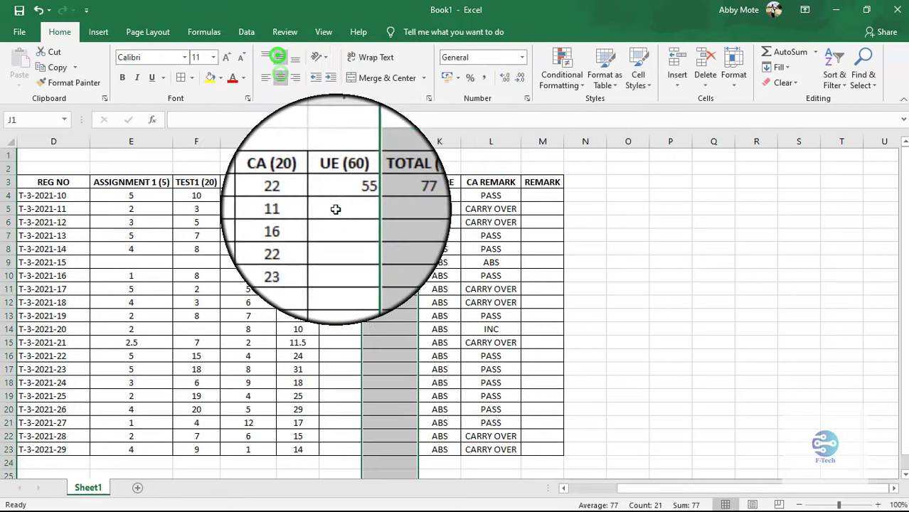
- Enter UE scores 20, 44, 50, 6, 52, 55, 20, 21 and 23 in I5 through I13
left_click(337, 208)
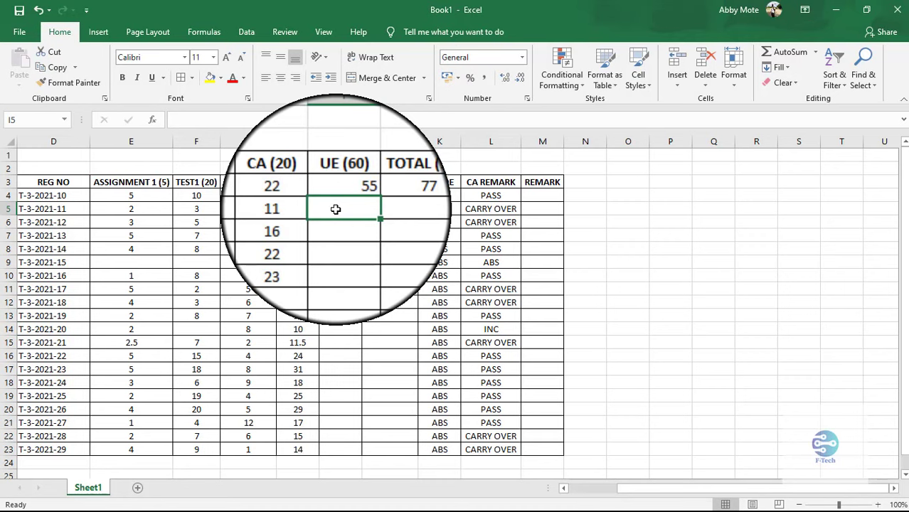
type("20")
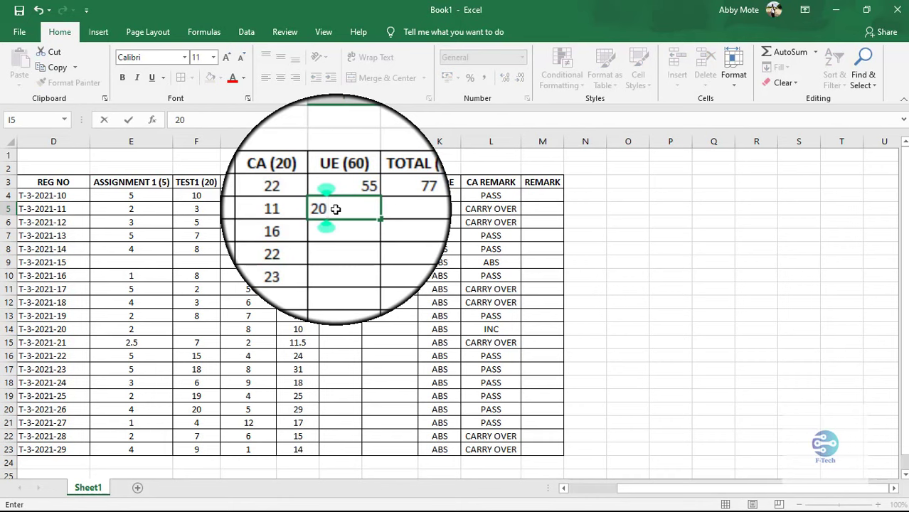
key("Return")
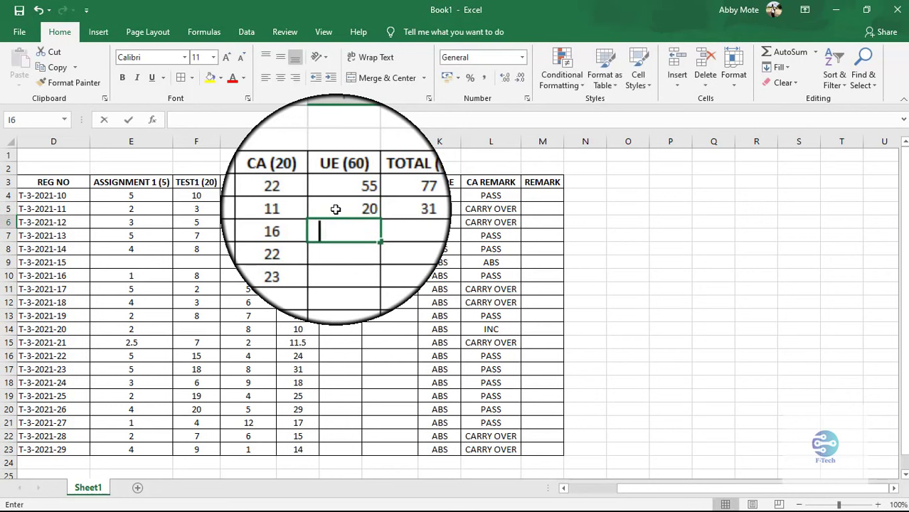
type("44")
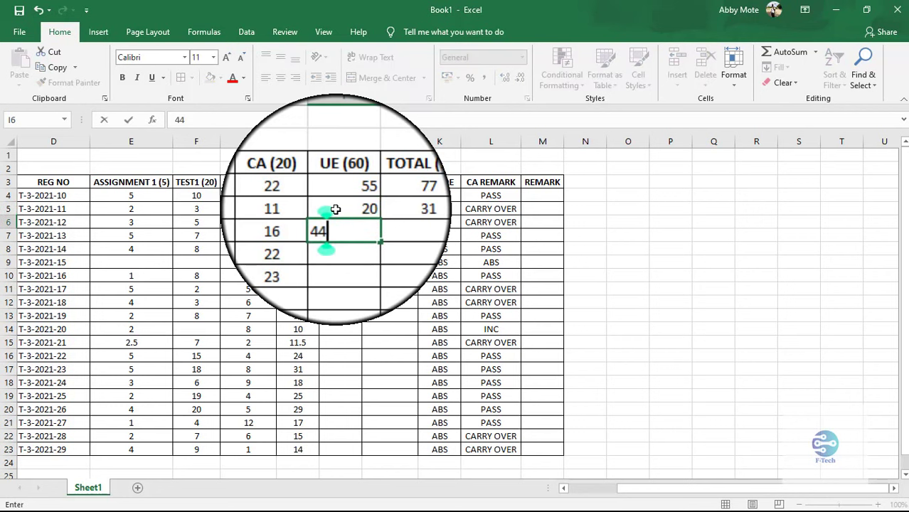
key("Return")
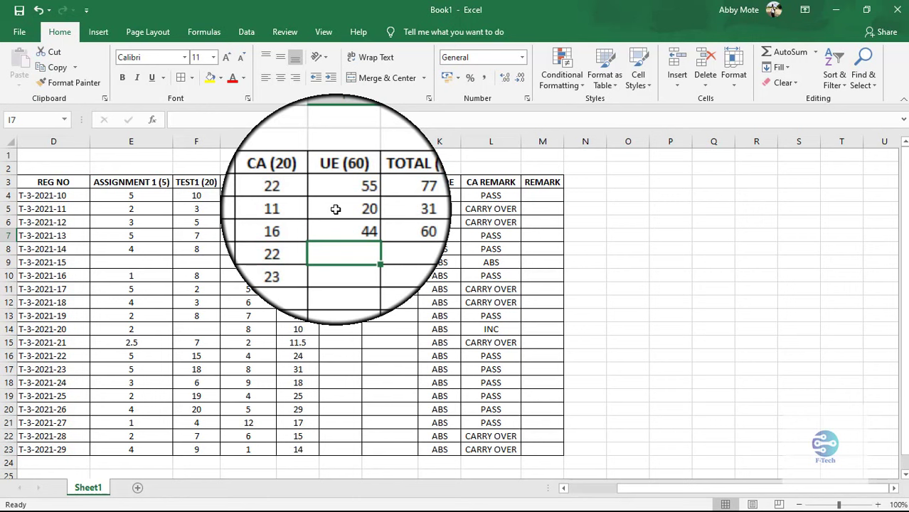
type("50")
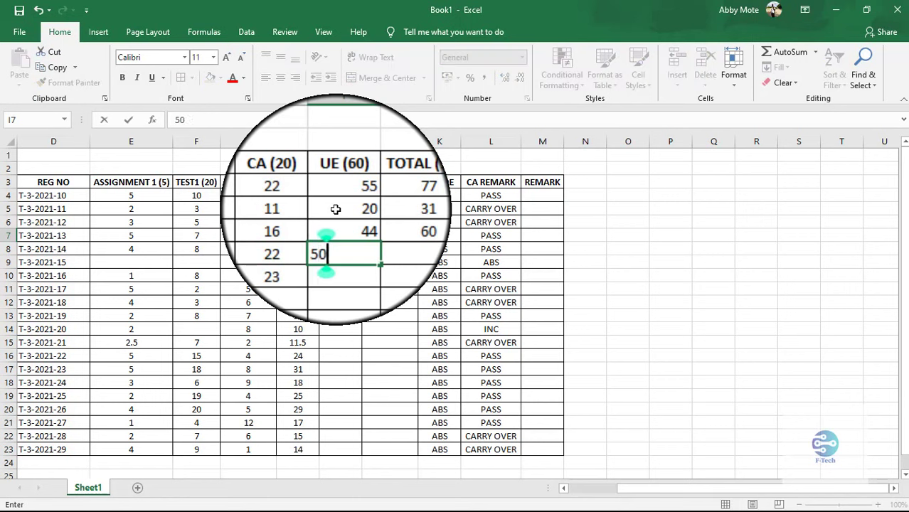
key("Return")
type("6")
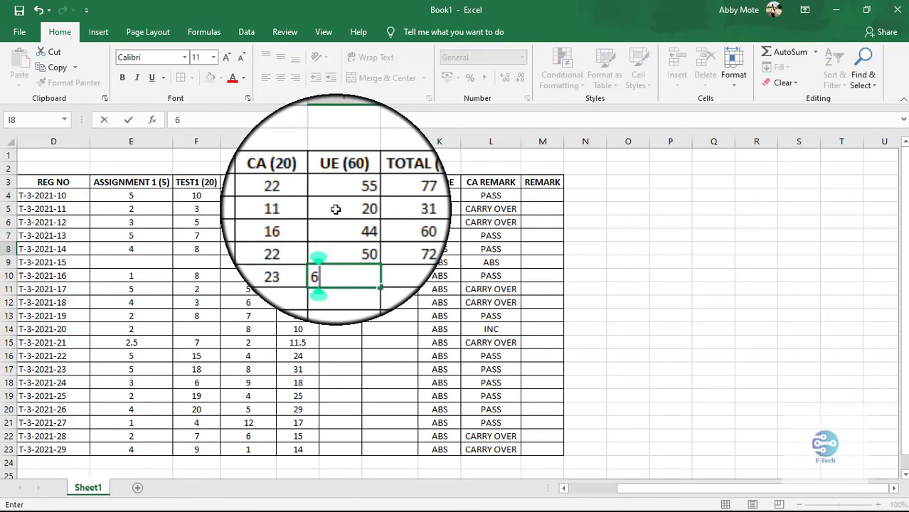
key("Return")
type("5")
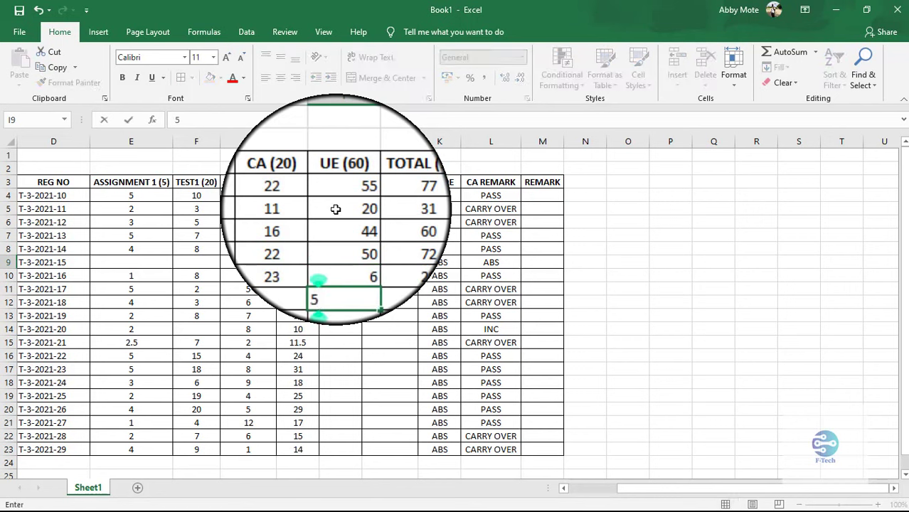
type("2")
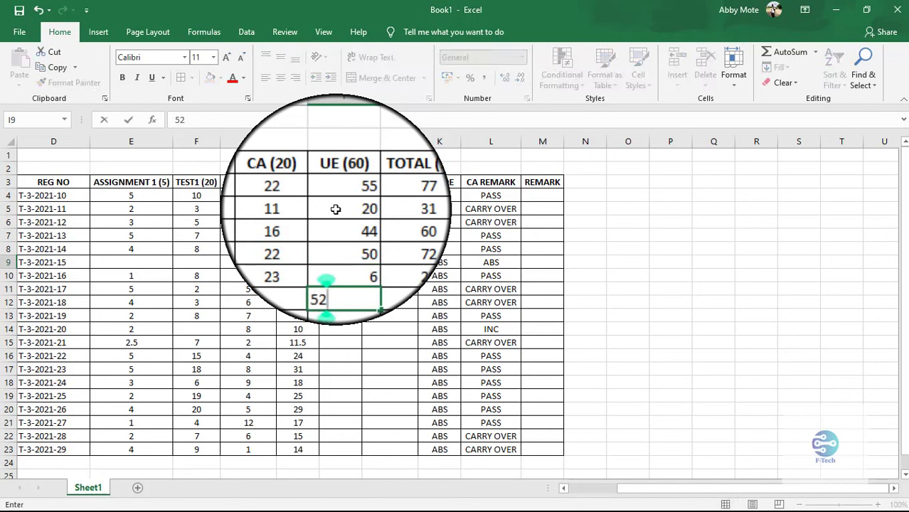
key("Return")
type("5")
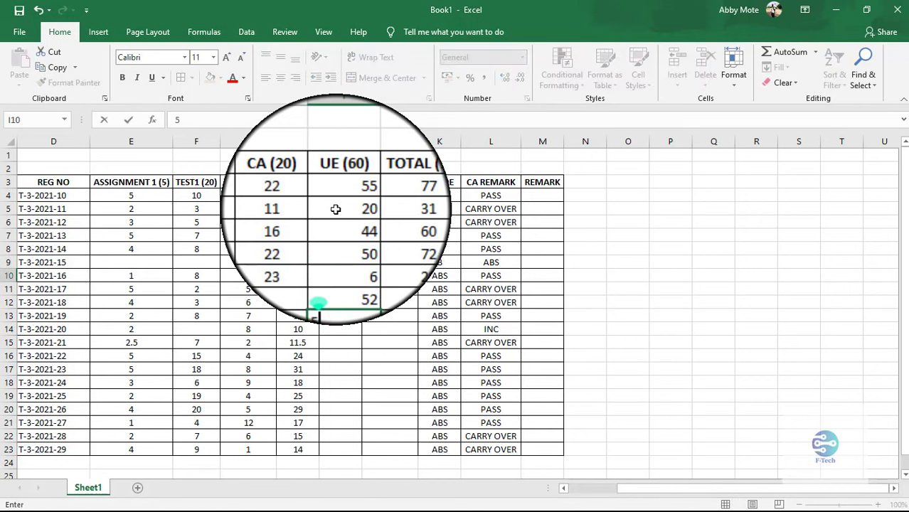
type("5")
key("Return")
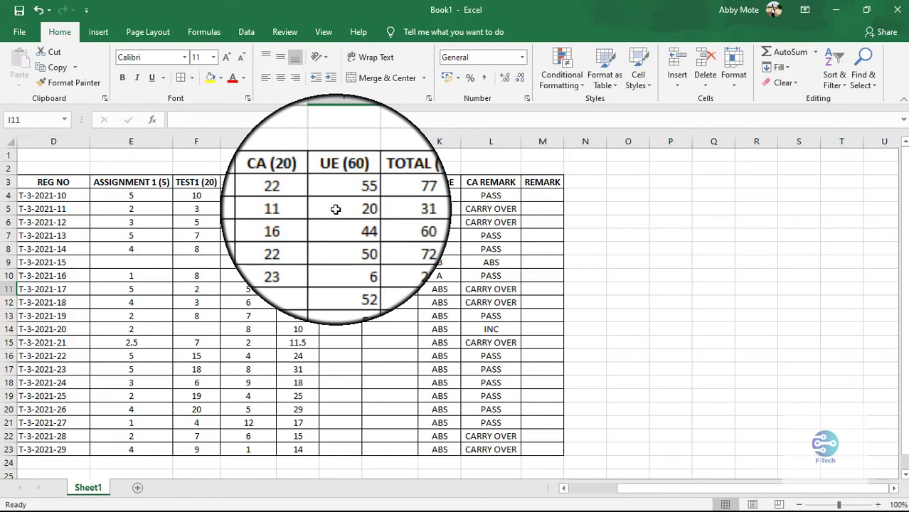
type("20")
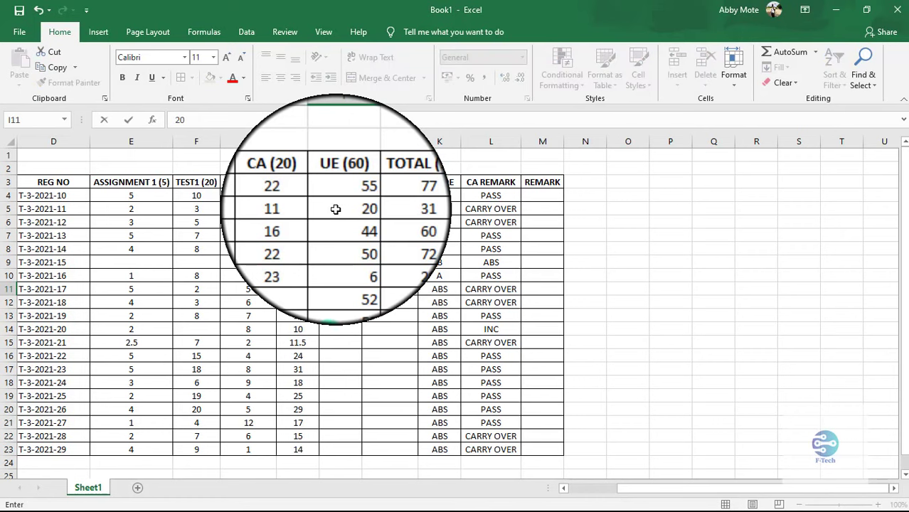
key("Return")
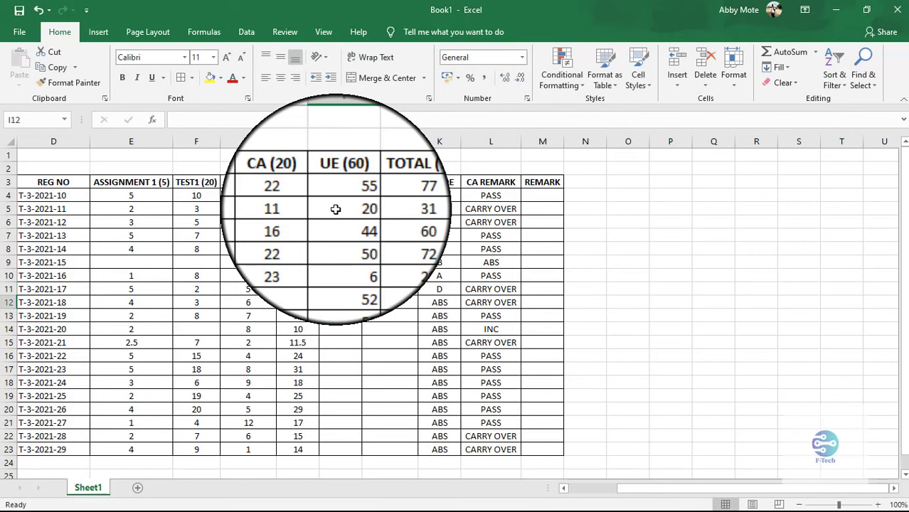
type("21")
key("Return")
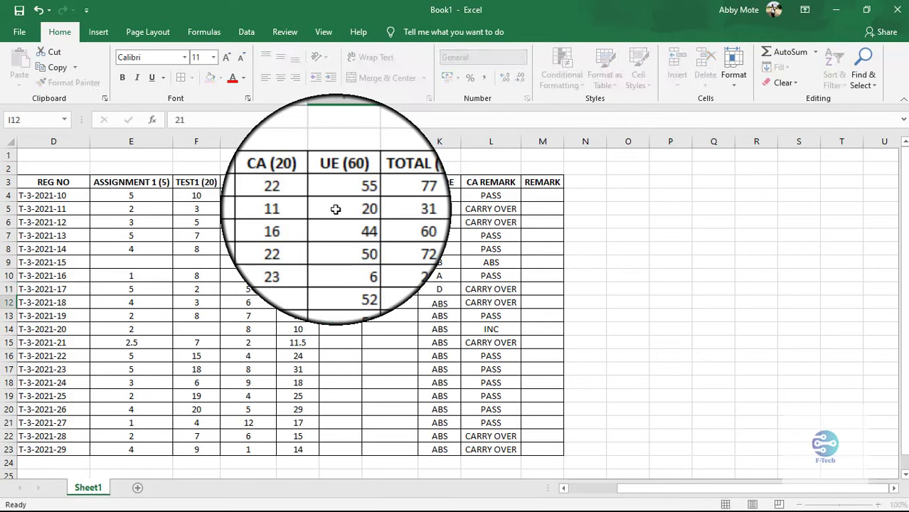
type("2")
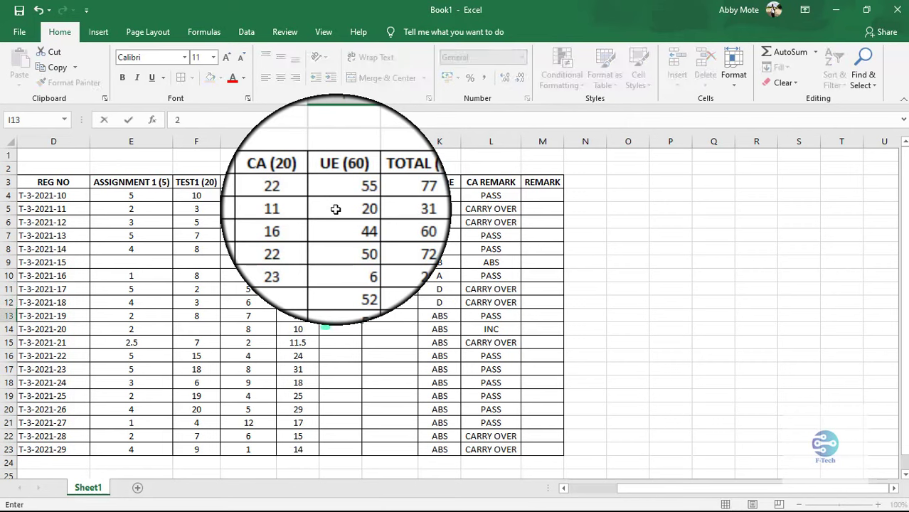
type("3")
key("Return")
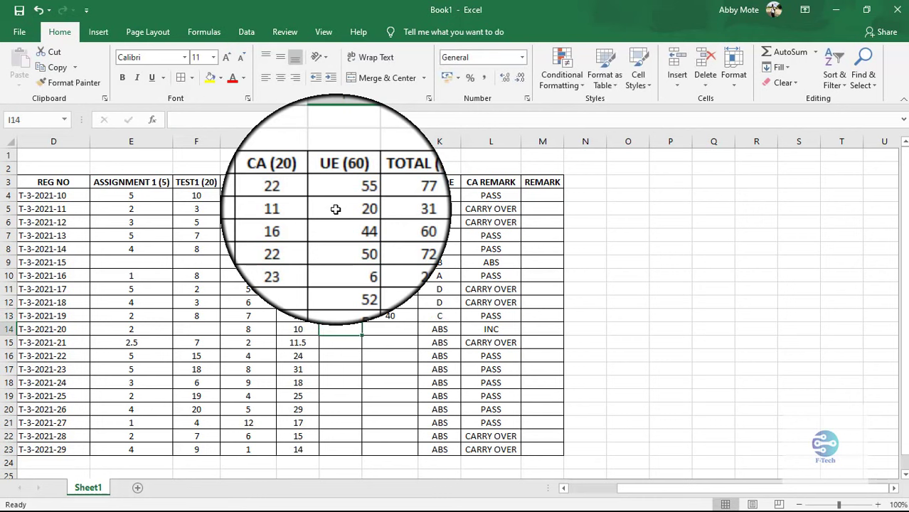
- Enter UE scores 2, 5, 56, 18, 20, 30, 55, 5, 12 and 20 in I14 through I23
type("2")
key("Return")
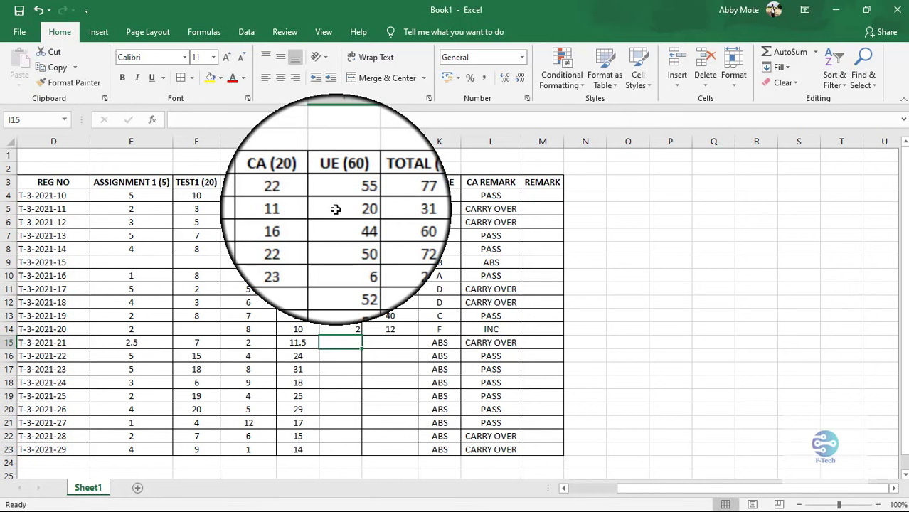
type("5")
key("Return")
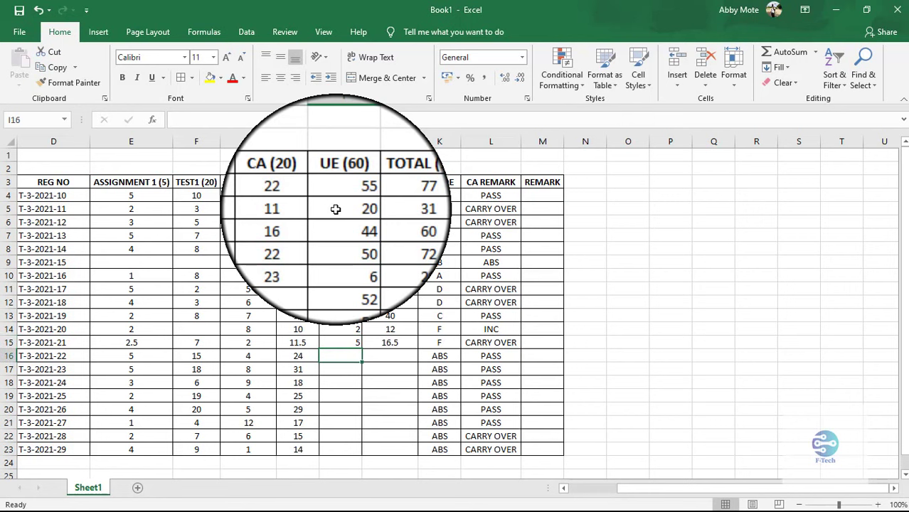
type("6")
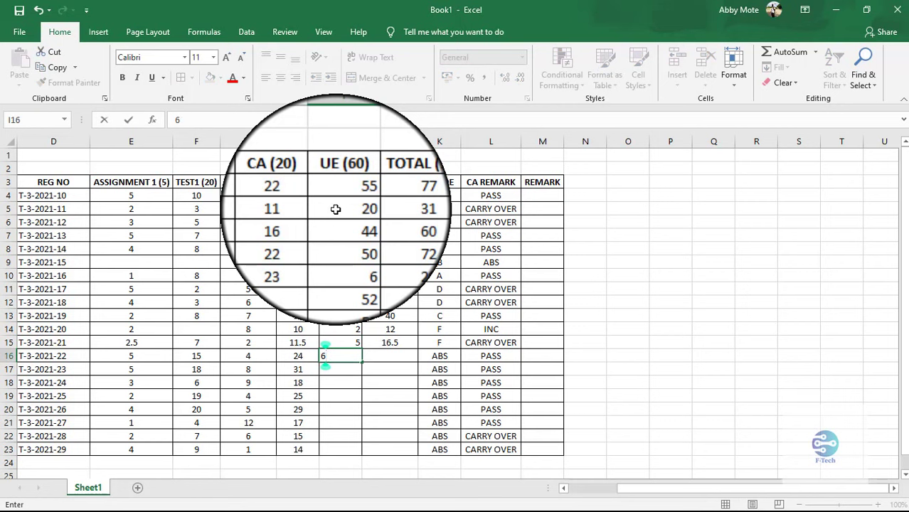
key("BackSpace")
type("5")
type("6")
key("Return")
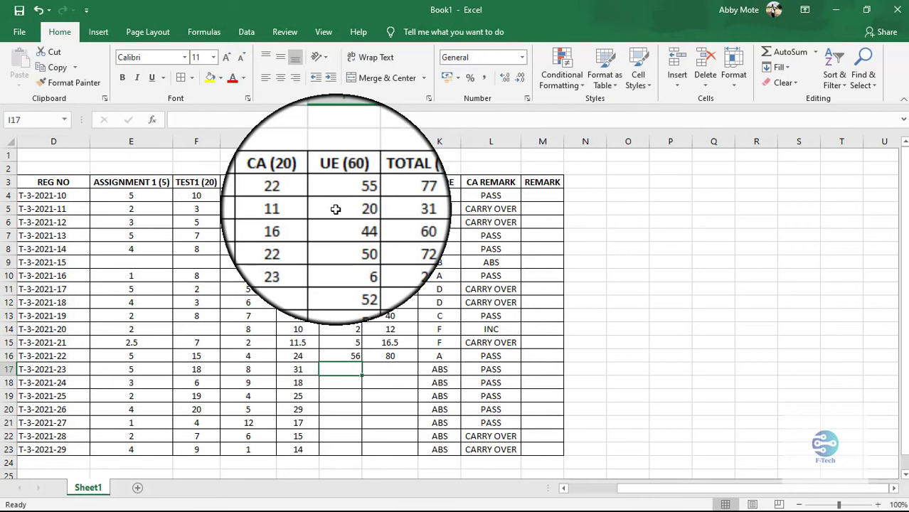
type("18")
key("Return")
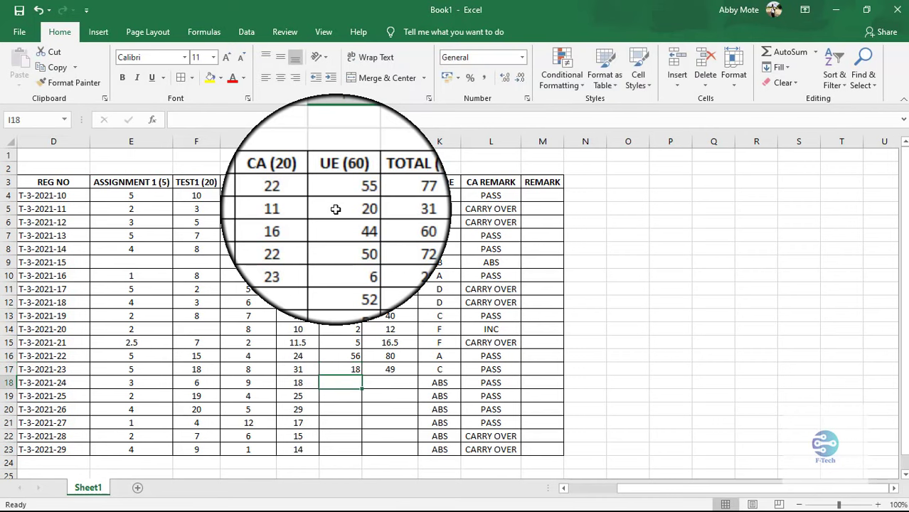
type("20")
key("Return")
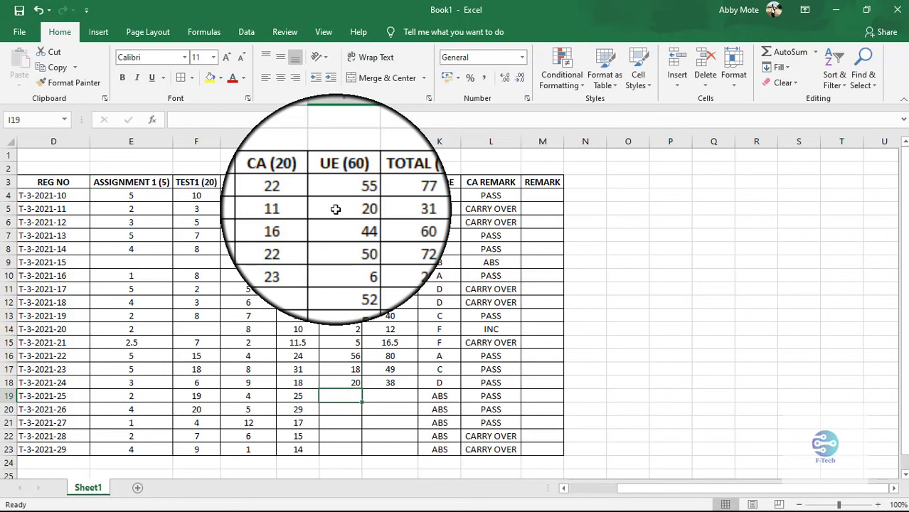
type("30")
key("Return")
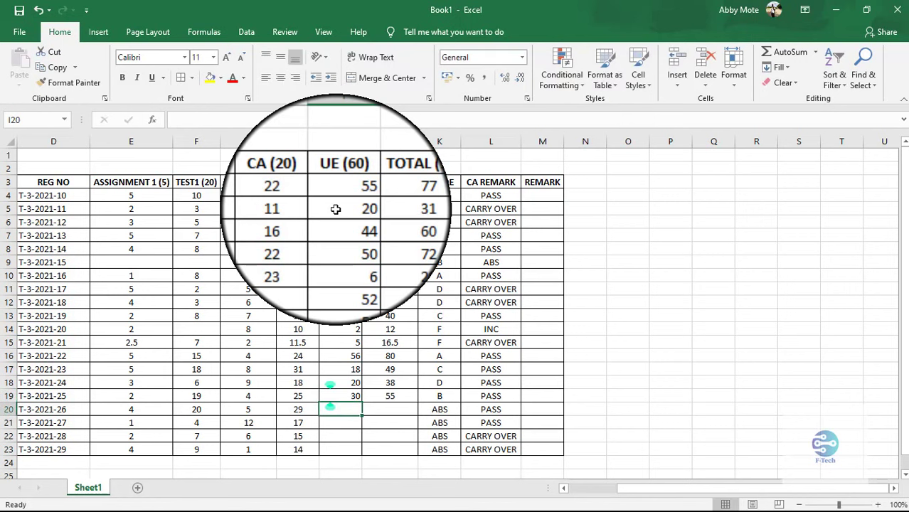
type("55")
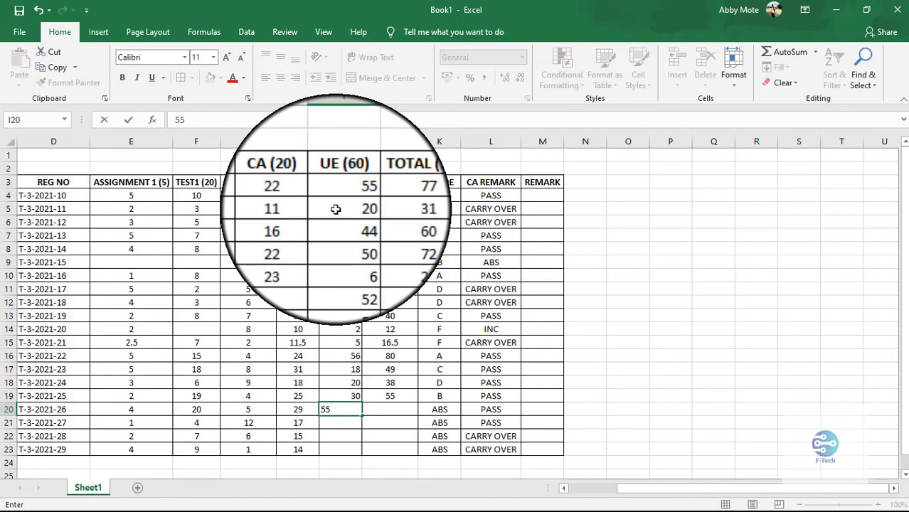
key("Return")
type("5")
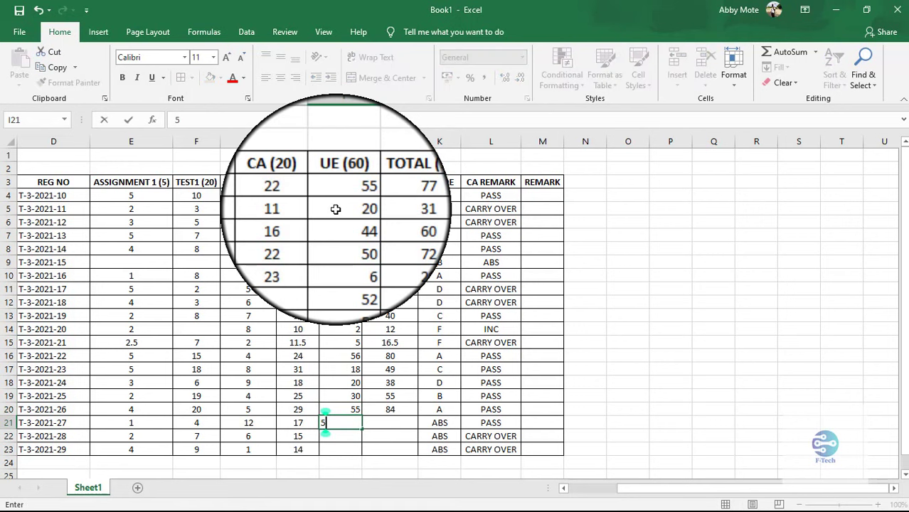
key("Return")
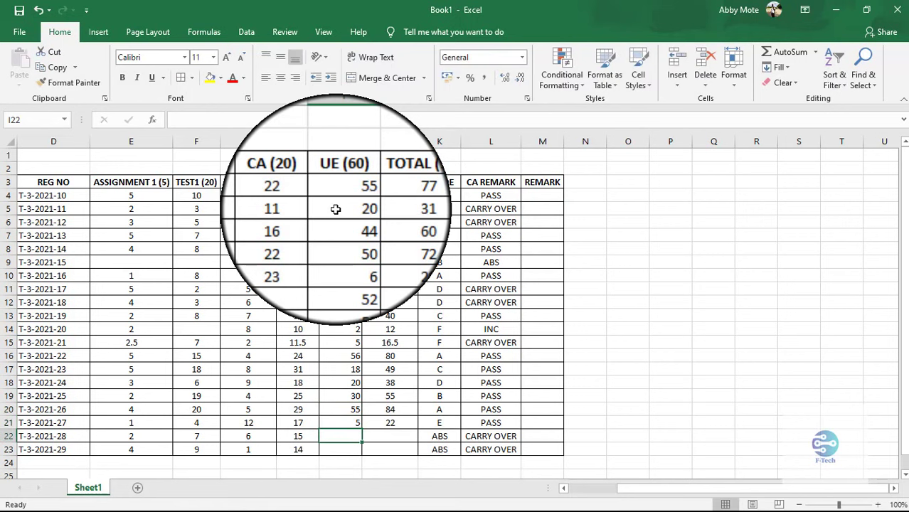
type("12")
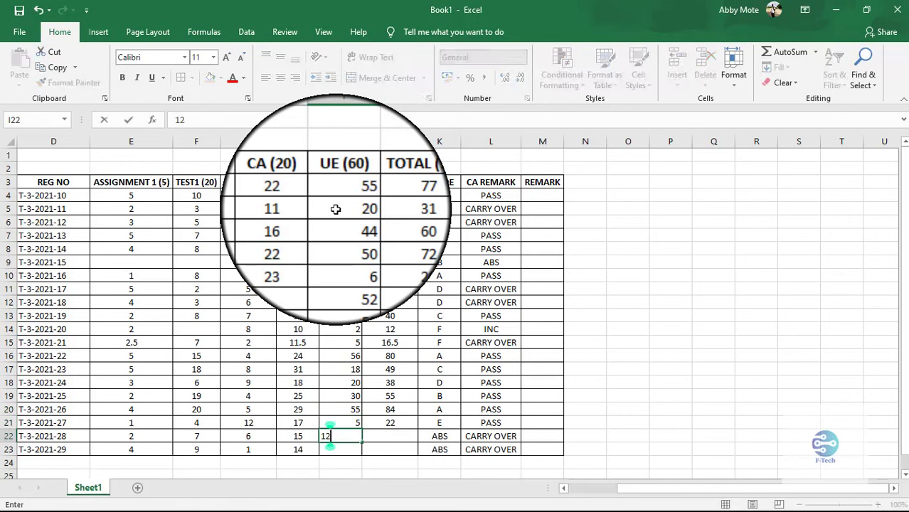
key("Return")
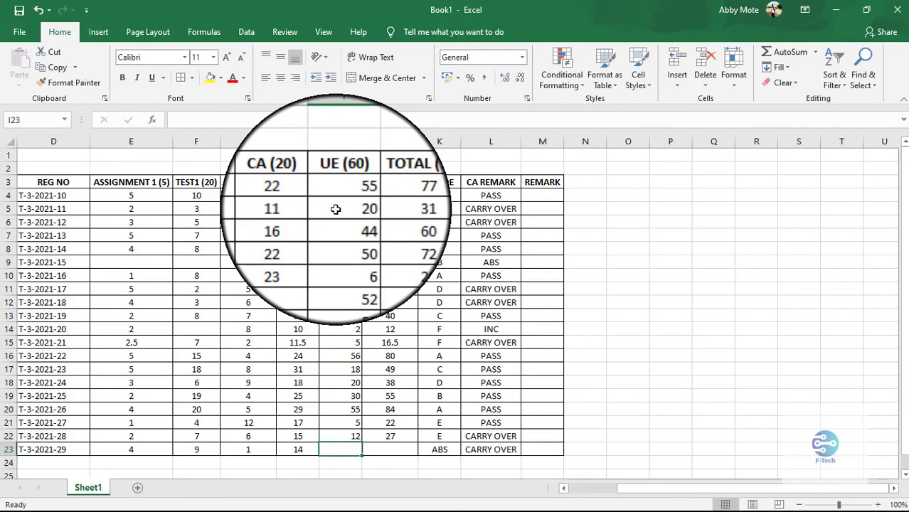
type("20")
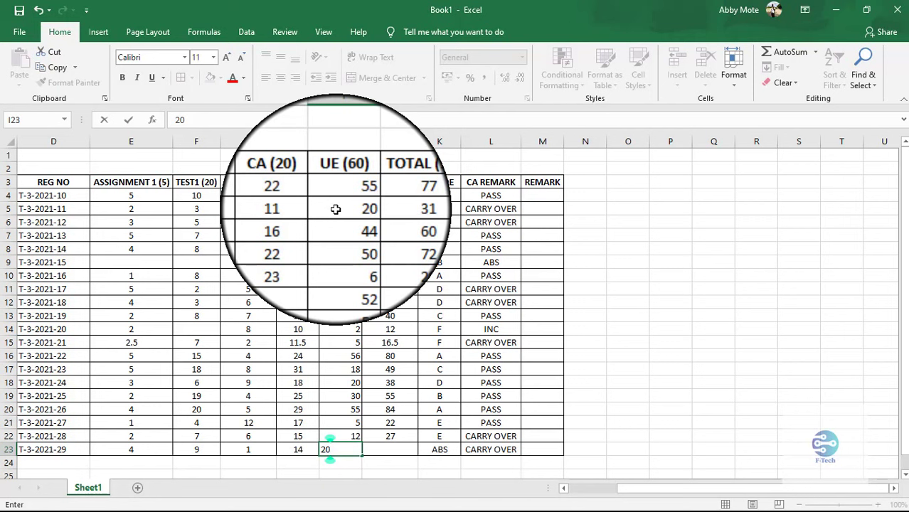
key("Return")
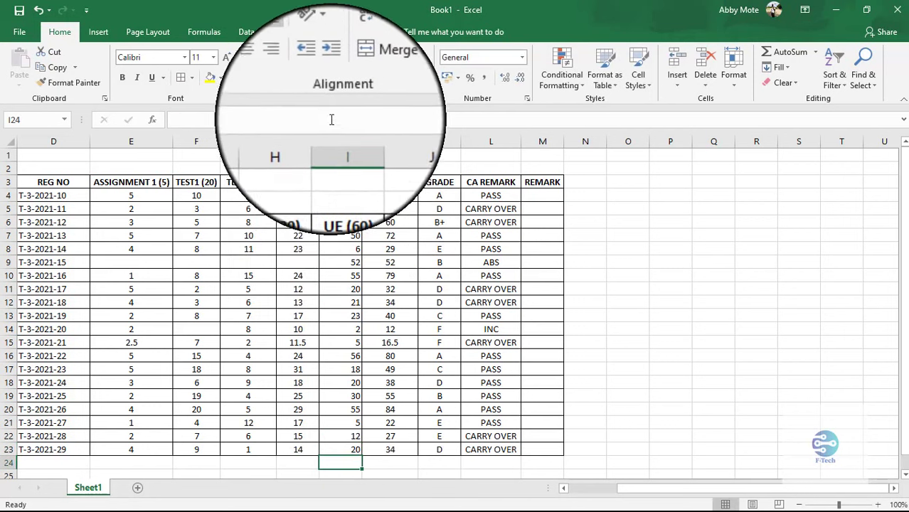
- Centre the UE (60) column and review the grade and remark formulas in rows 5, 6, 11 and 15
left_click(339, 139)
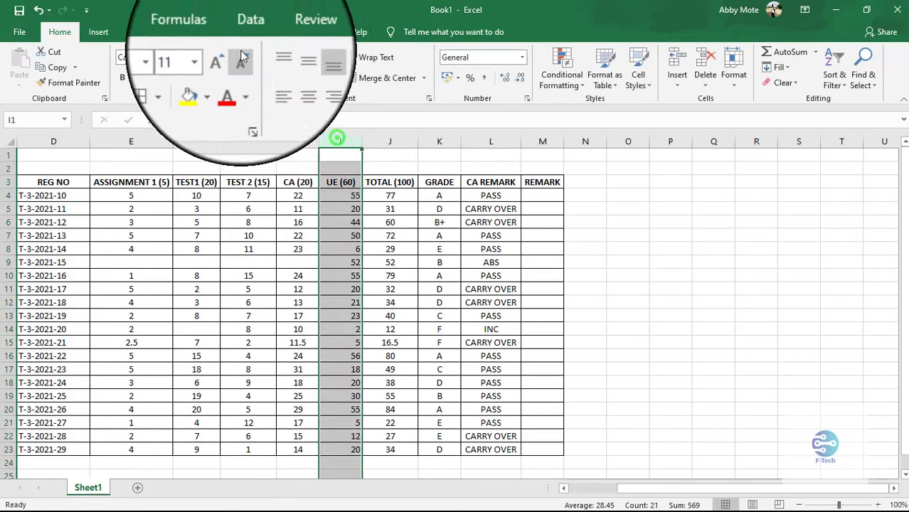
left_click(277, 82)
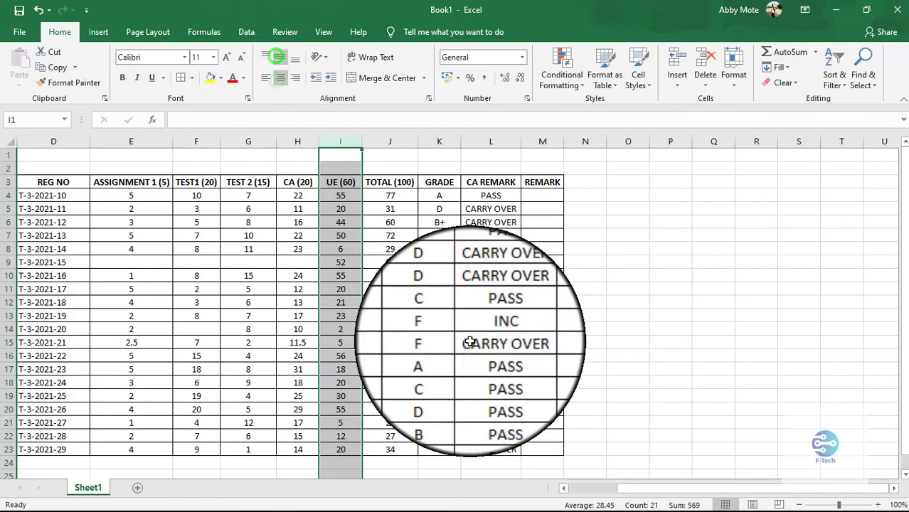
left_click(471, 342)
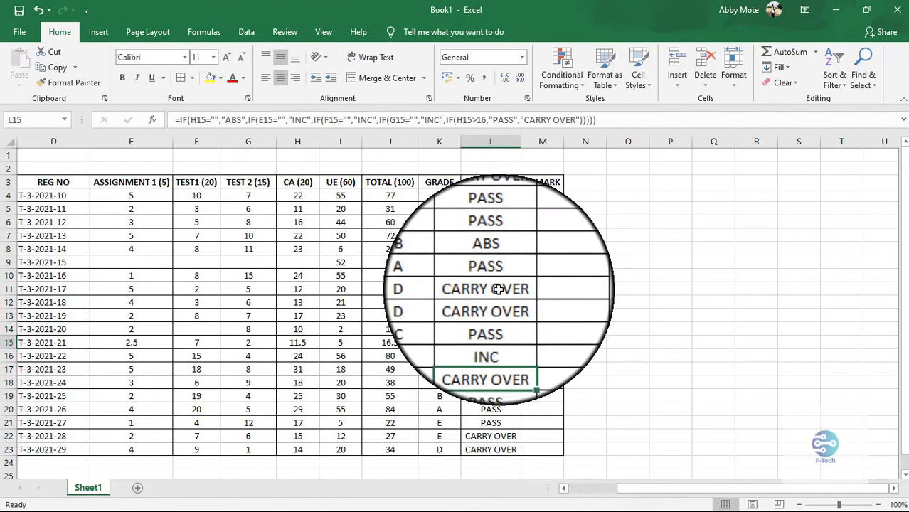
left_click(490, 288)
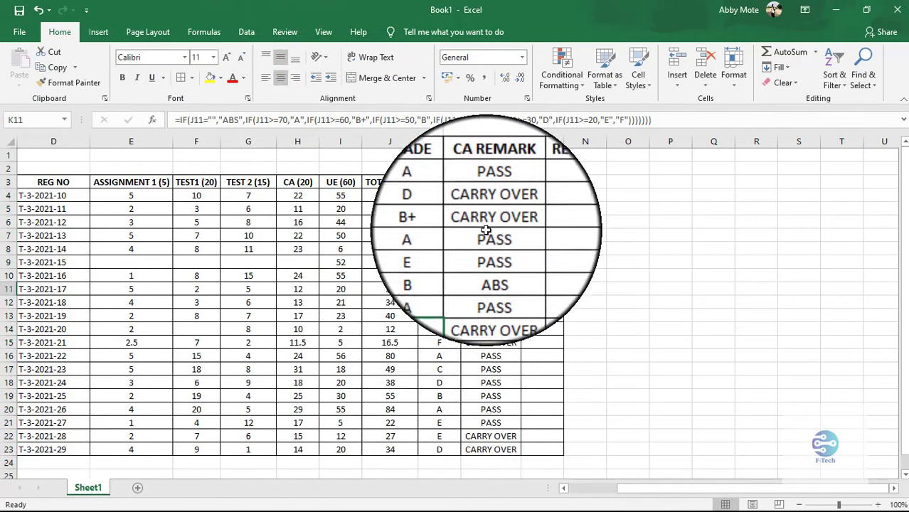
left_click(486, 223)
left_click(445, 223)
left_click(487, 208)
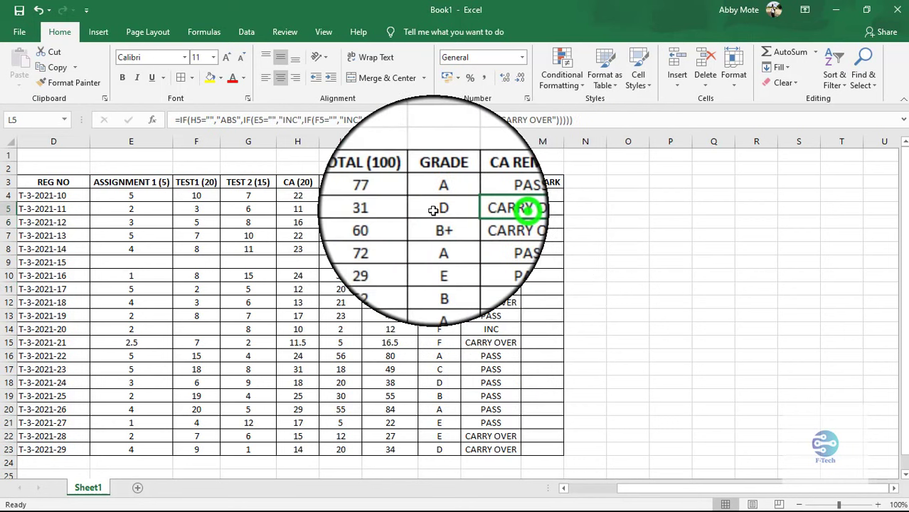
left_click(433, 210)
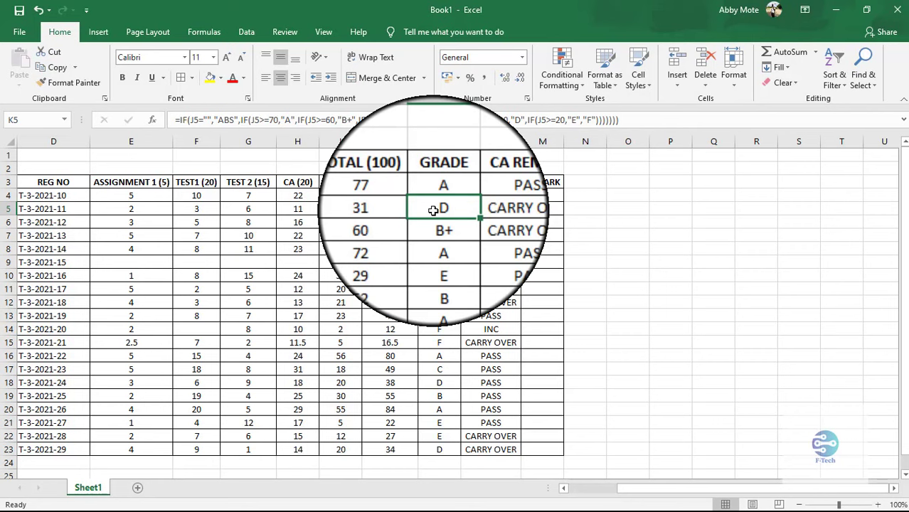
- Start rewriting H4's SUM as IF(E4="","",IF(...)) in the formula bar
left_click(298, 261)
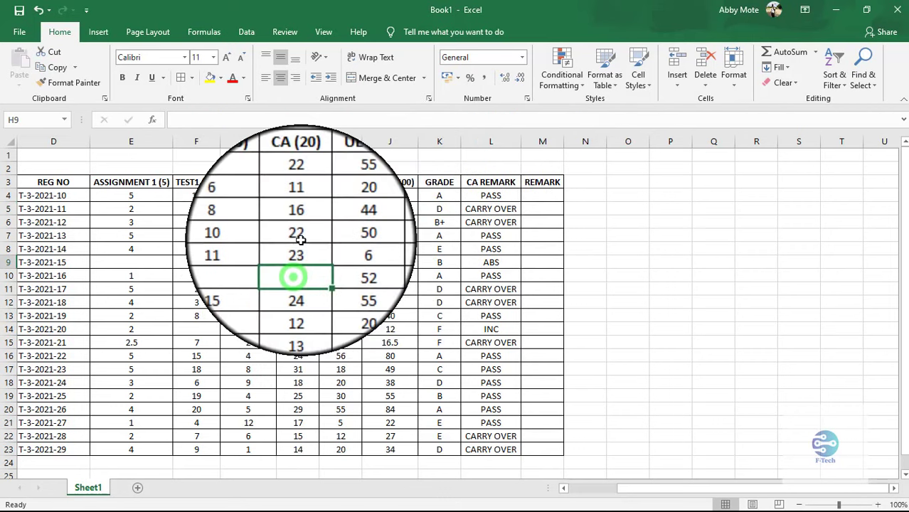
left_click(298, 196)
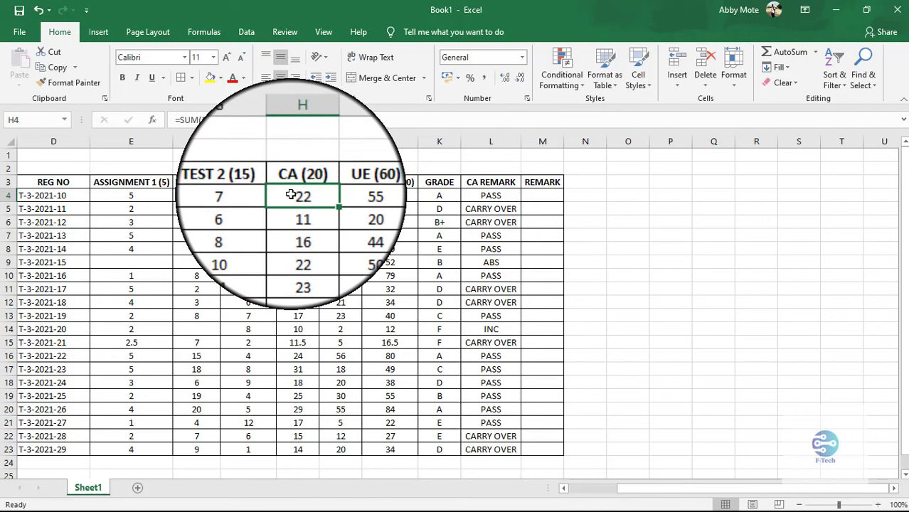
left_click(180, 120)
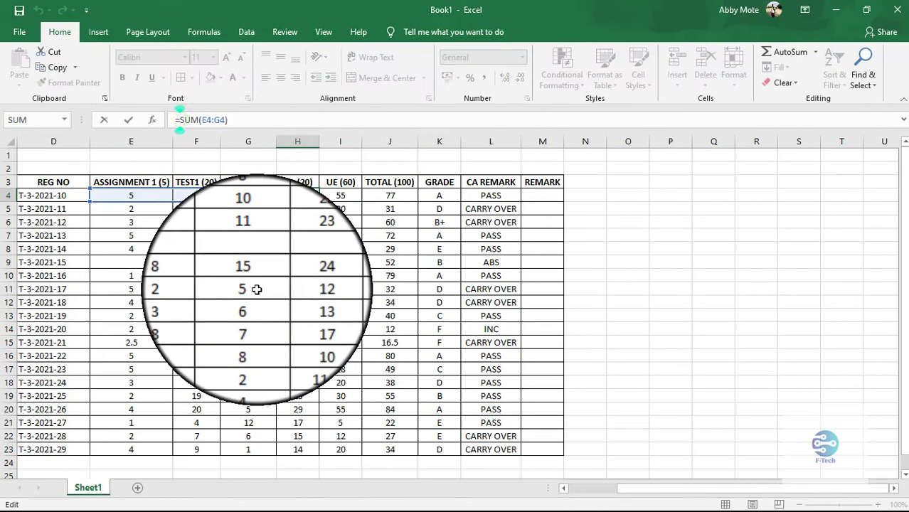
type("IF")
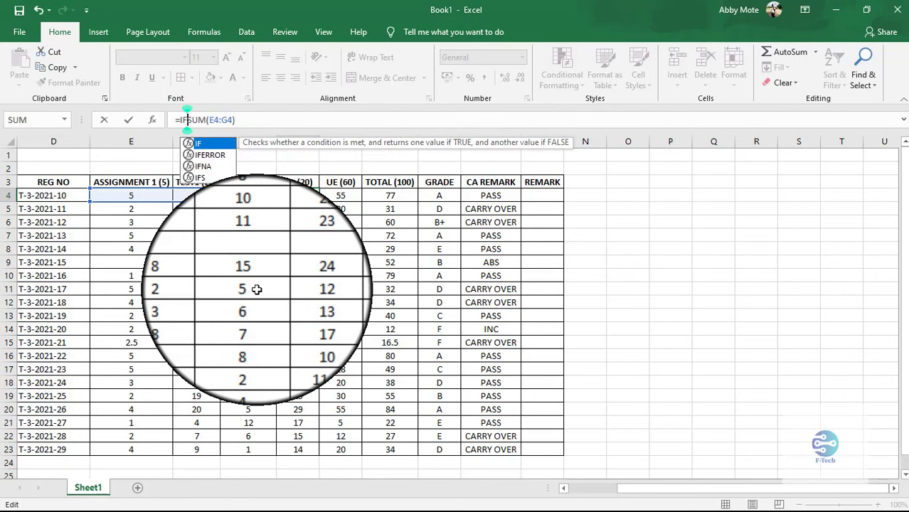
type("(")
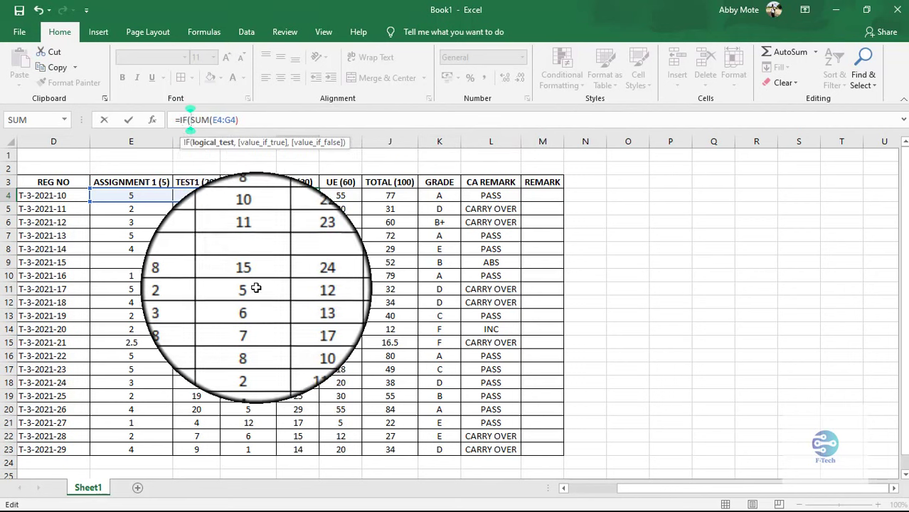
left_click(111, 195)
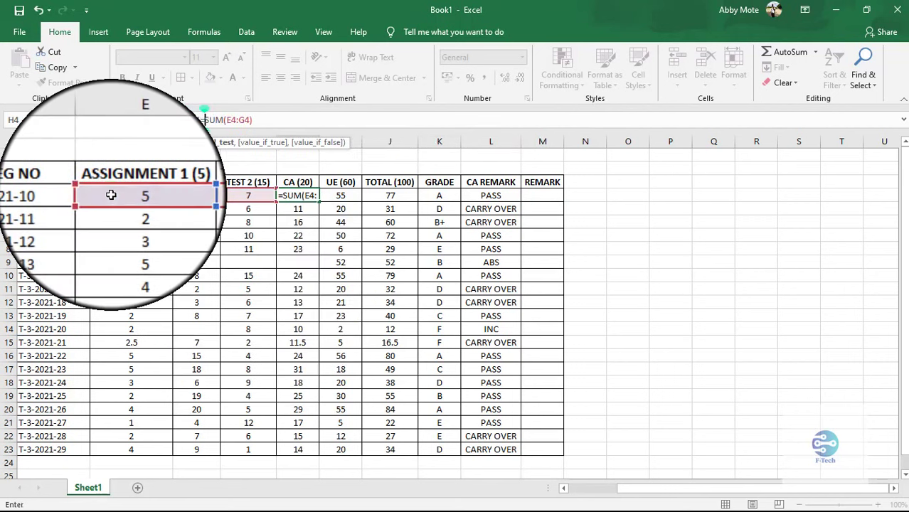
type("\"\"")
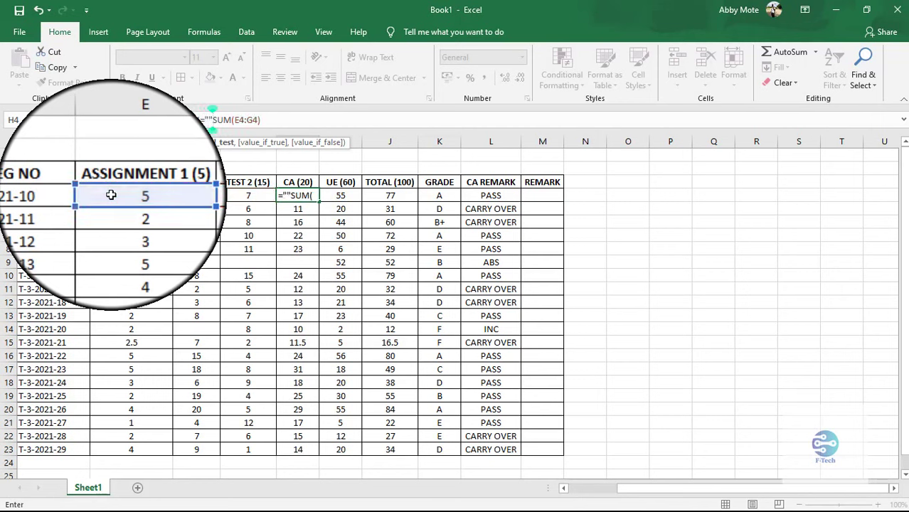
type(",")
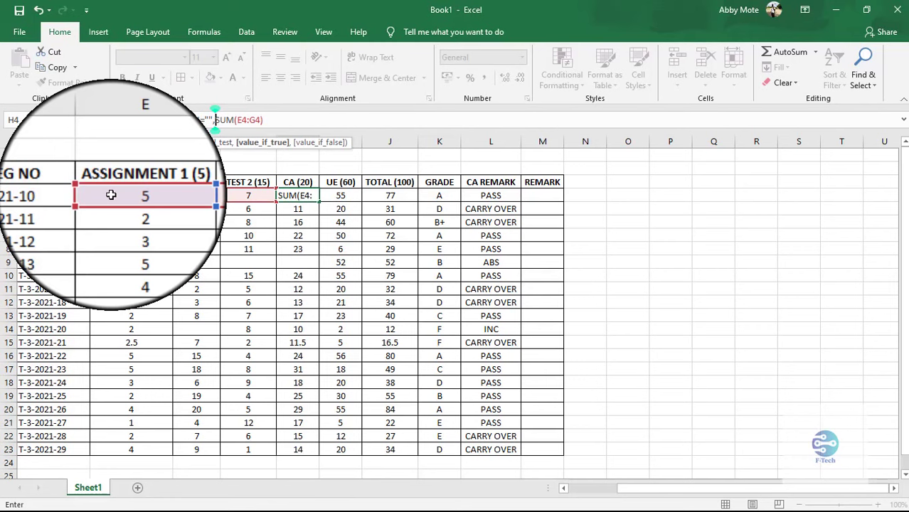
key("Right")
type("\"\",")
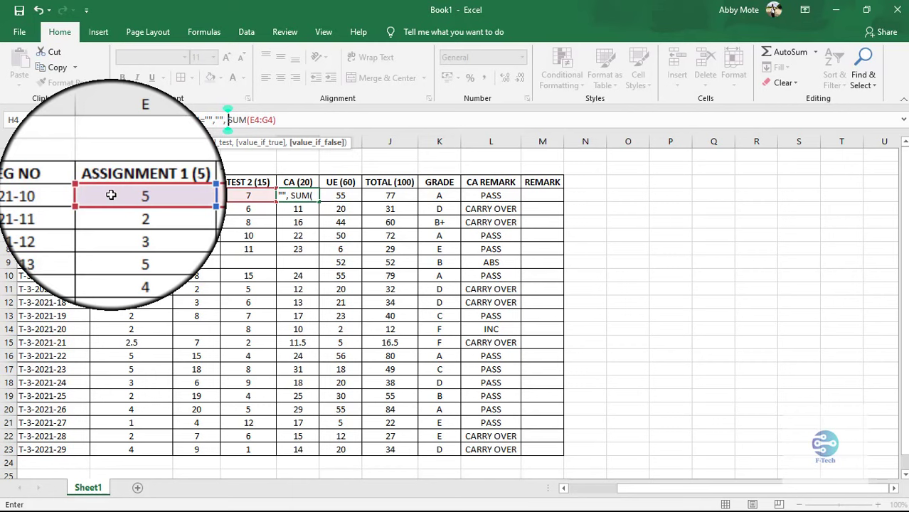
type(" IF(")
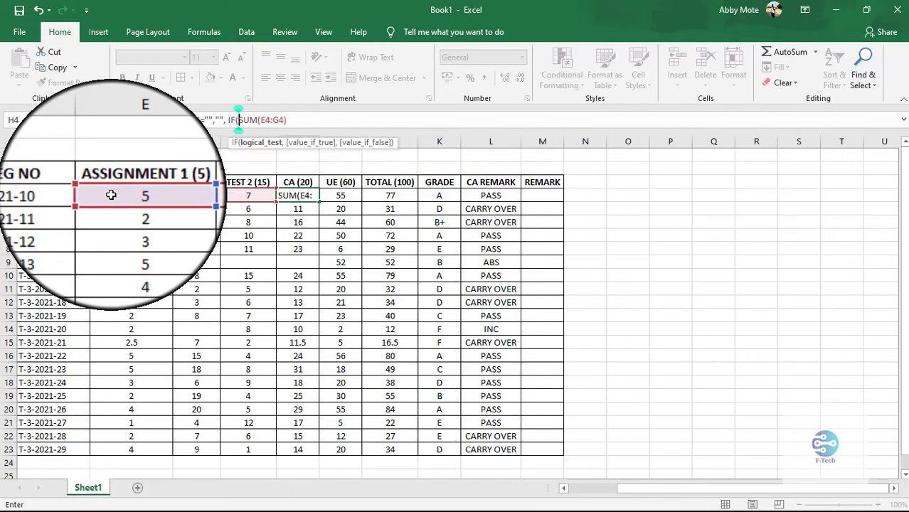
- Add the F4 and G4 blank checks around SUM(E4:G4), close the brackets and enter it
left_click(208, 197)
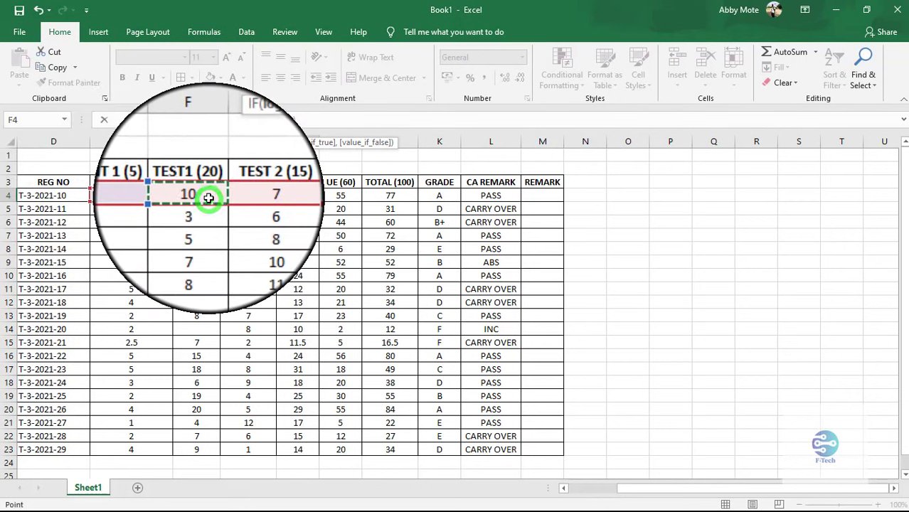
type(">")
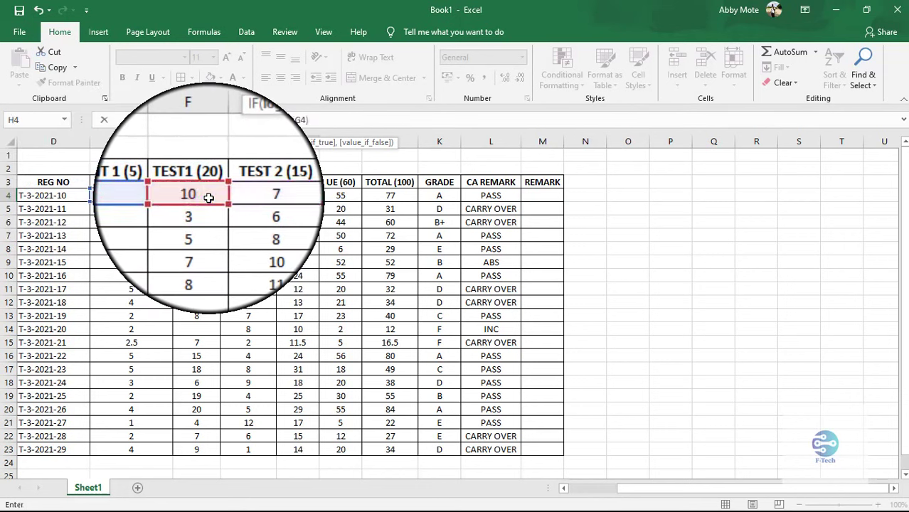
type("G4")
key("shift+Right")
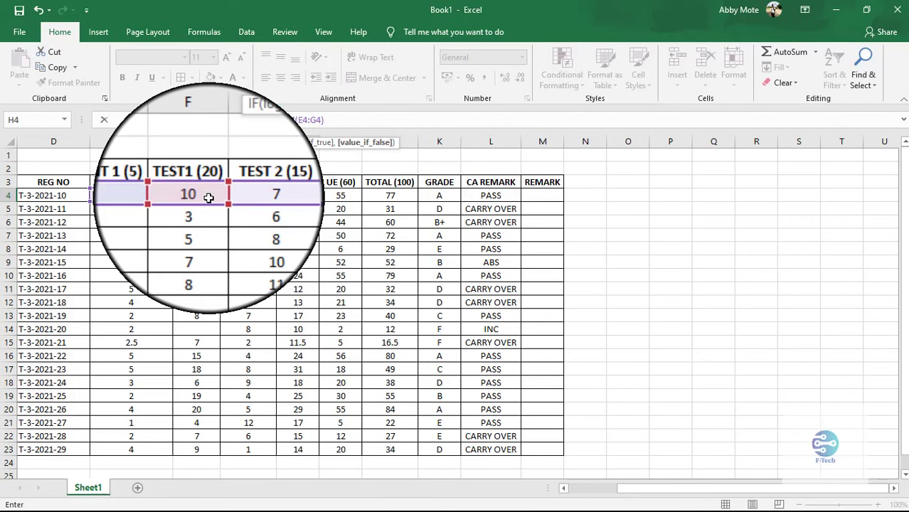
type("IF(")
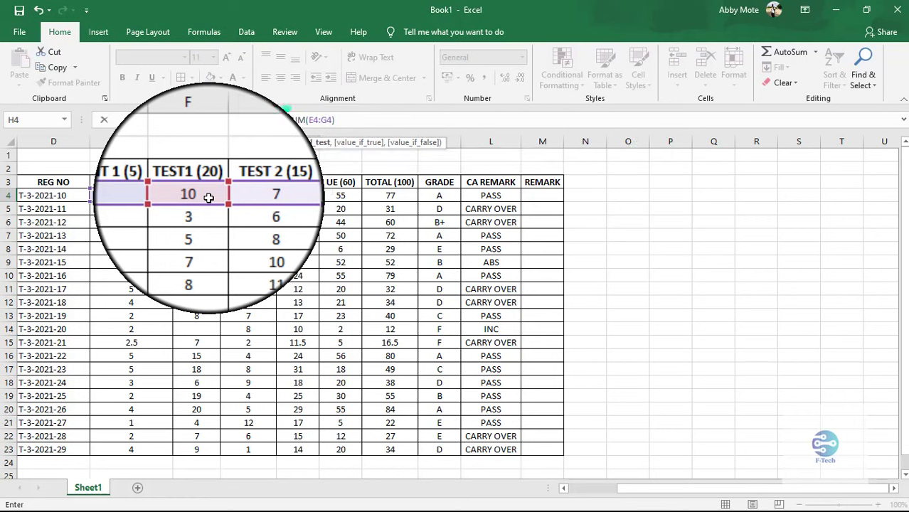
left_click(239, 194)
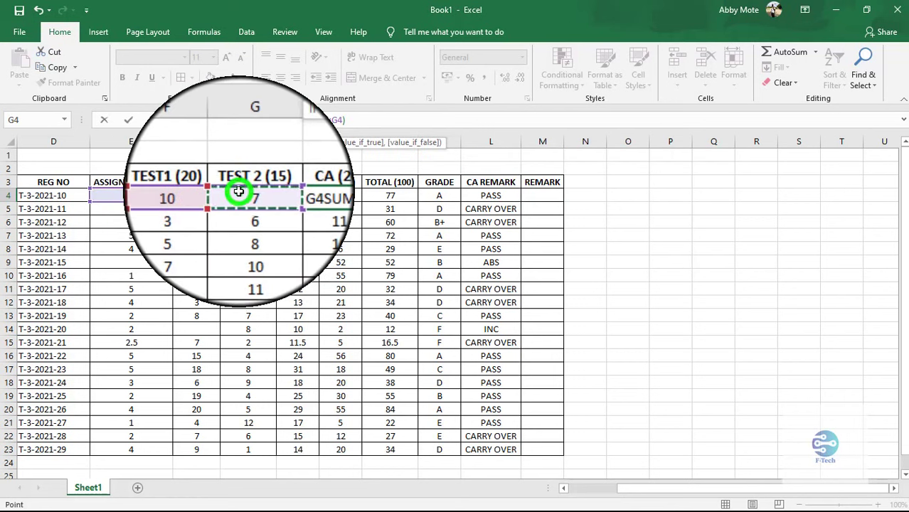
type("=\"\"")
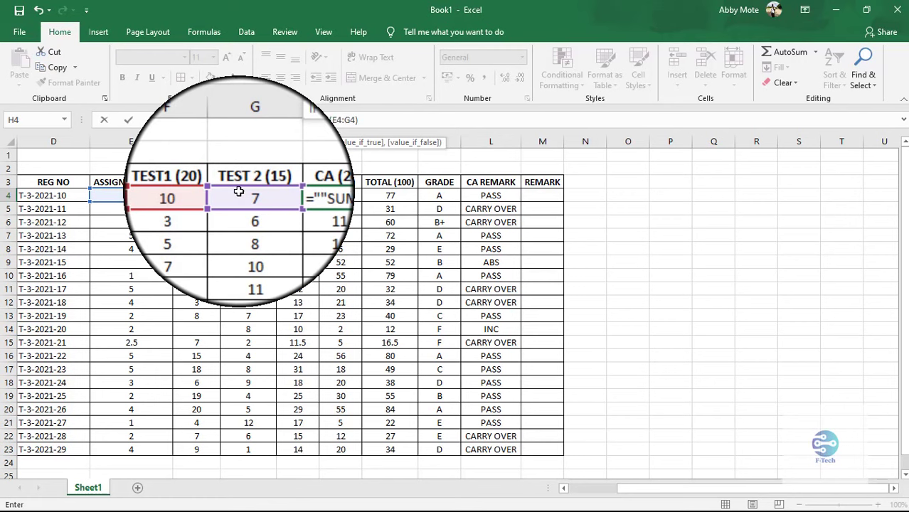
type(",\"\"")
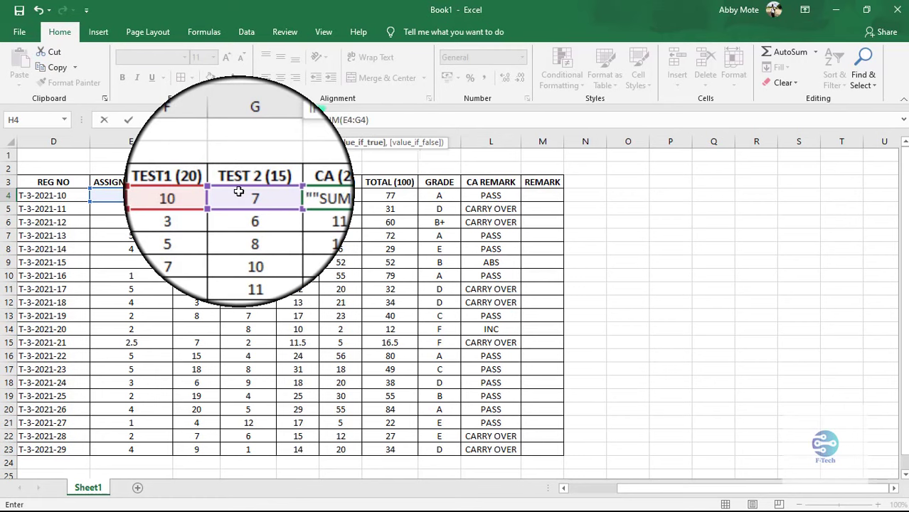
type(",")
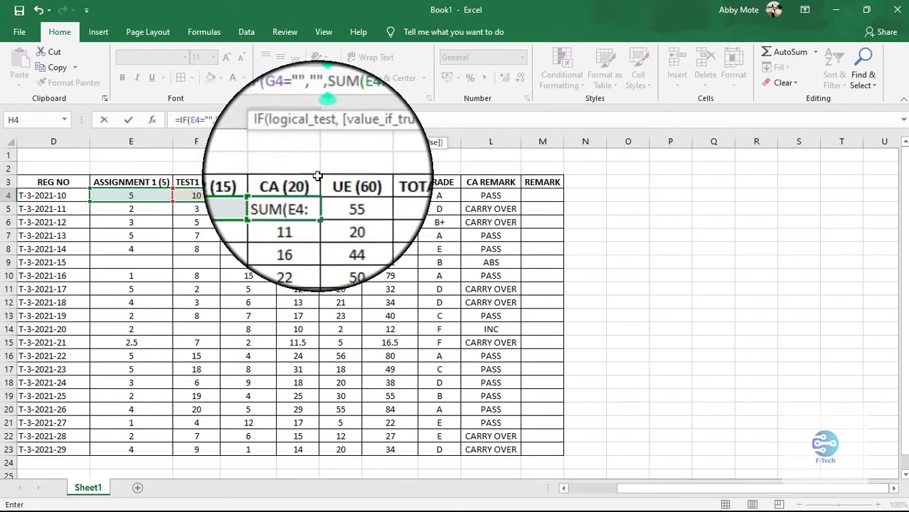
left_click(380, 123)
type(")")
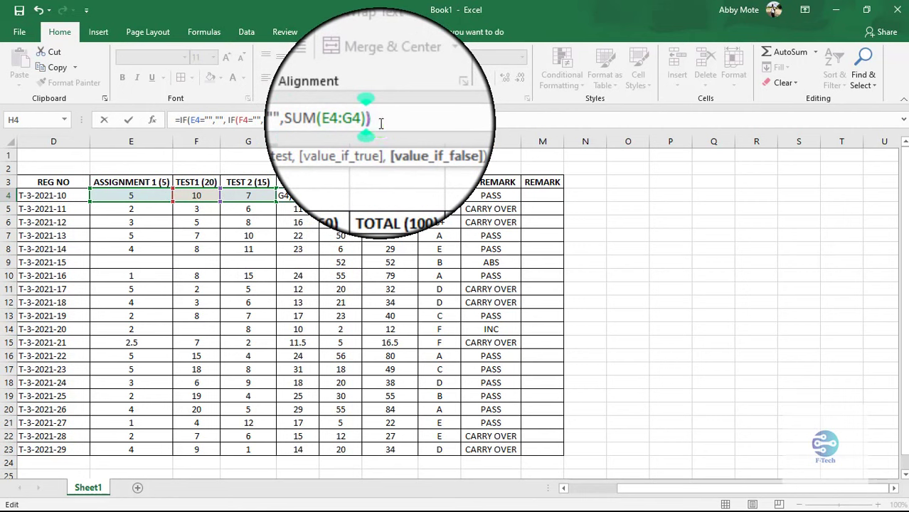
type("))")
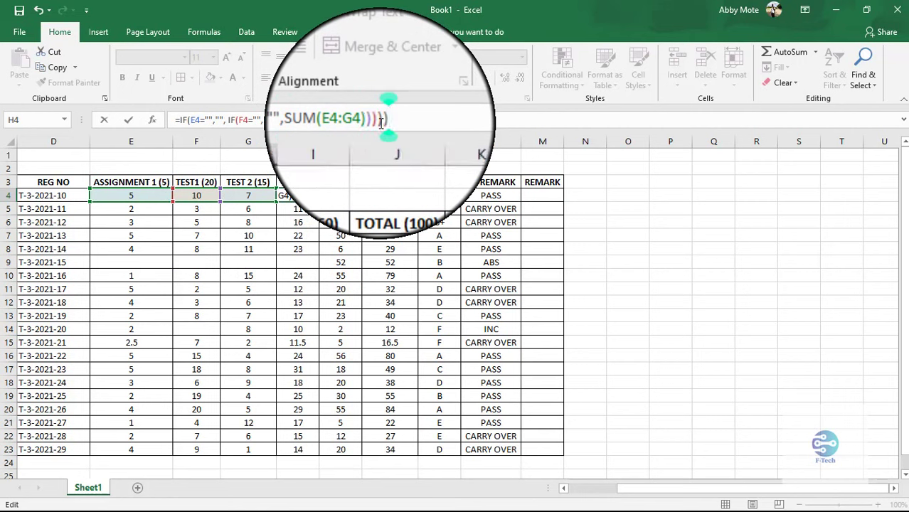
key("BackSpace")
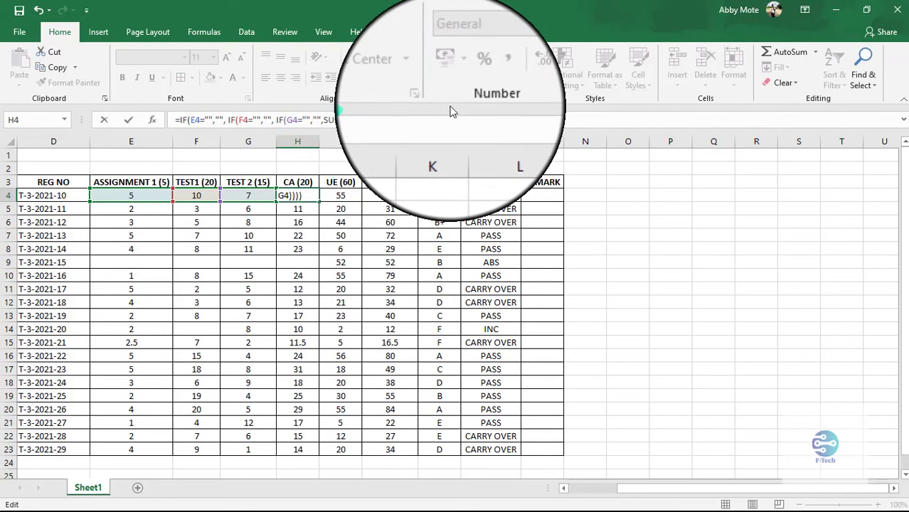
key("Return")
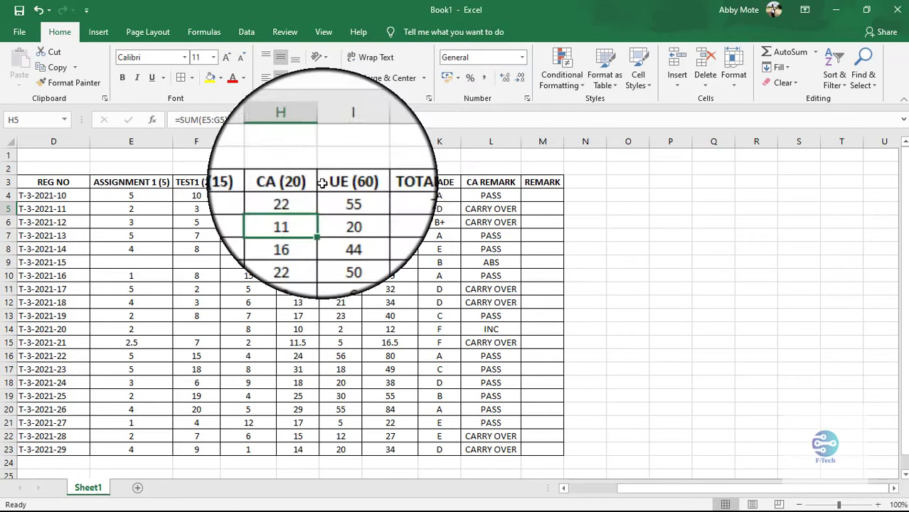
- Copy H4's CA formula down to H23 and confirm H9 and H14 stay blank
left_click(297, 195)
left_click_drag(318, 202, 313, 455)
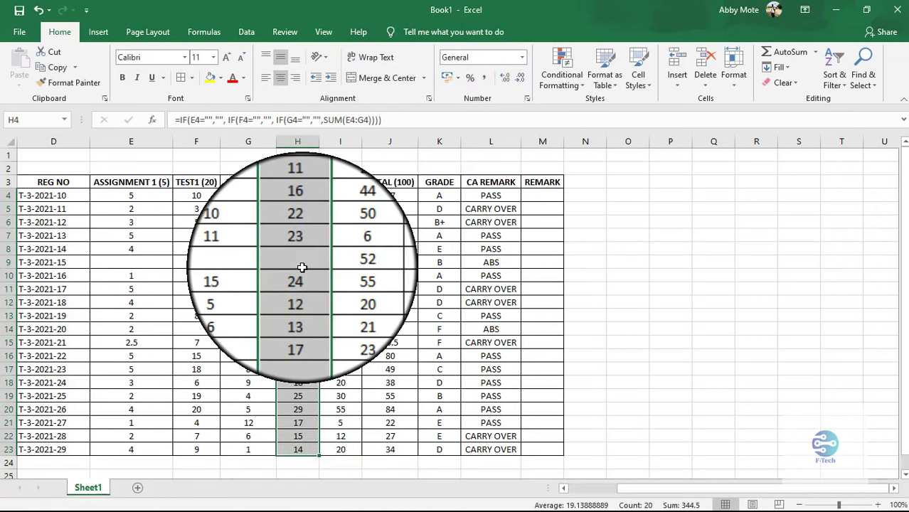
left_click(302, 265)
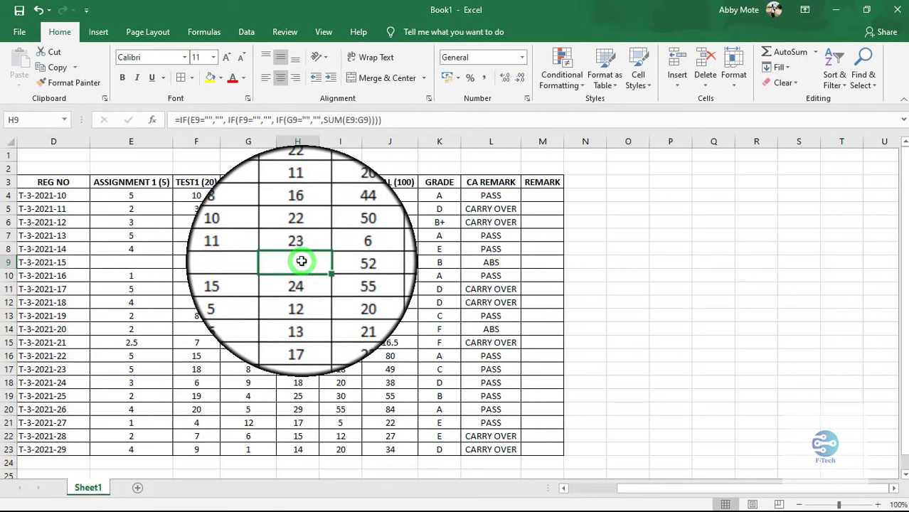
left_click(303, 327)
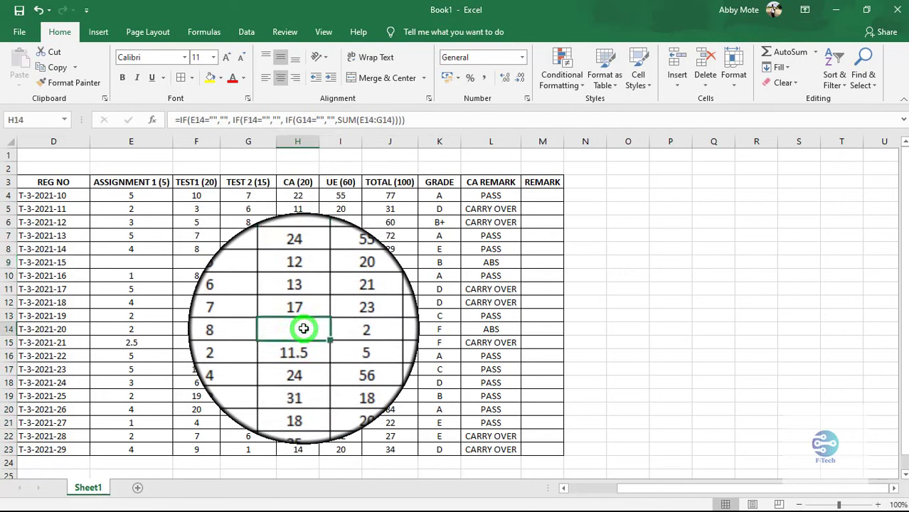
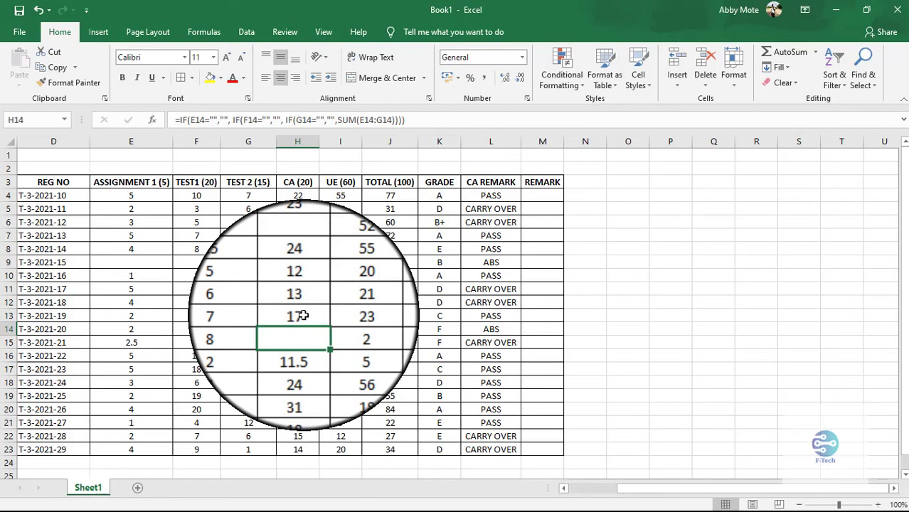
- Refill H4:H23 with H4's blank-aware CA formula, then reopen L14's CA REMARK formula
left_click(496, 330)
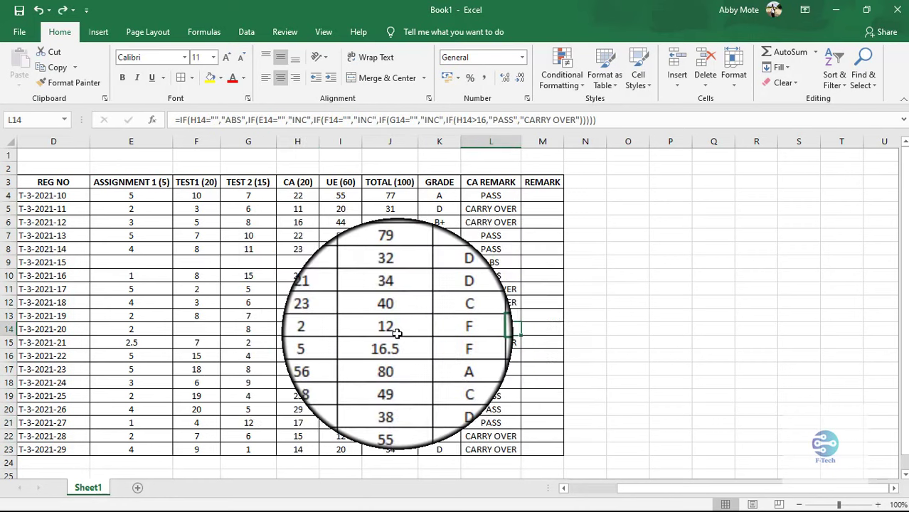
left_click(295, 329)
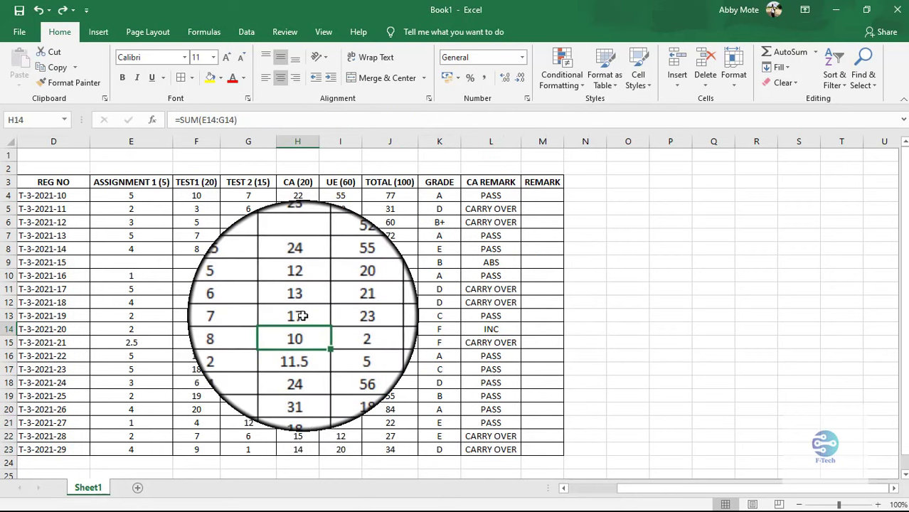
left_click(297, 315)
left_click(298, 193)
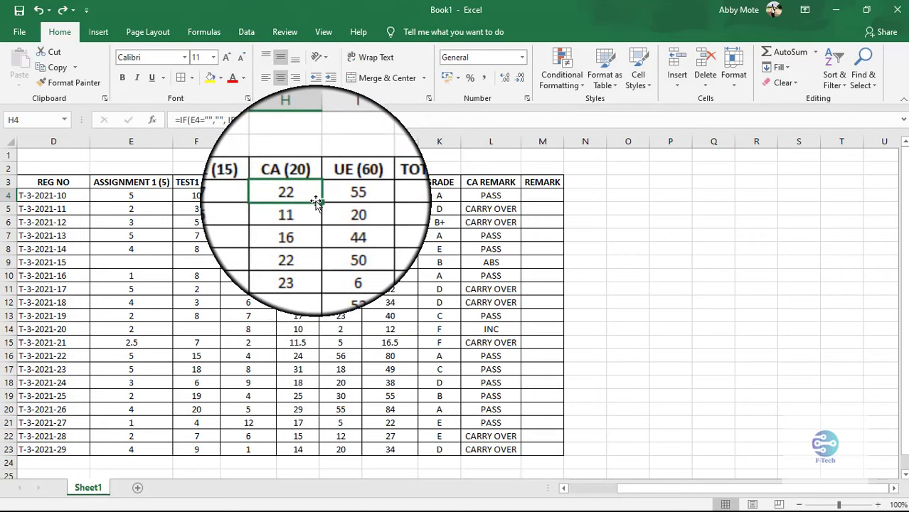
mouse_move(321, 201)
left_mouse_down()
mouse_move(330, 400)
mouse_move(309, 450)
left_mouse_up()
left_click(490, 329)
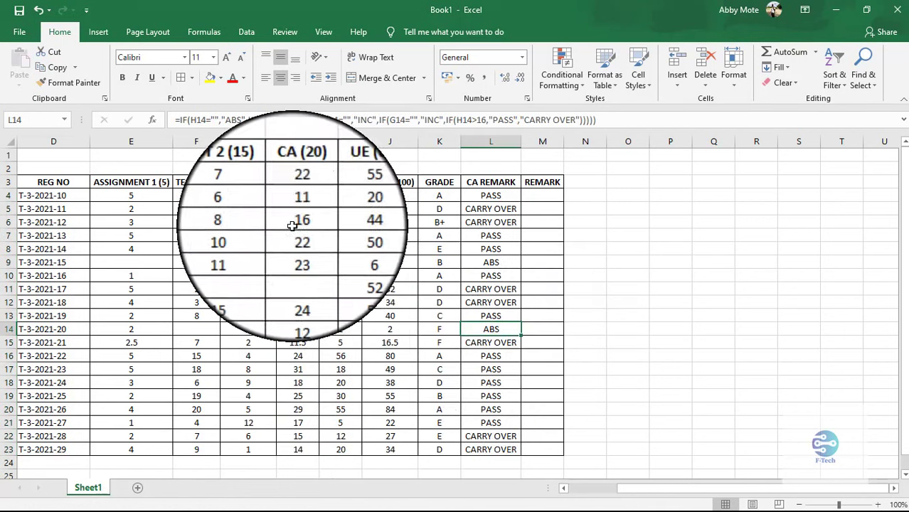
left_click(192, 119)
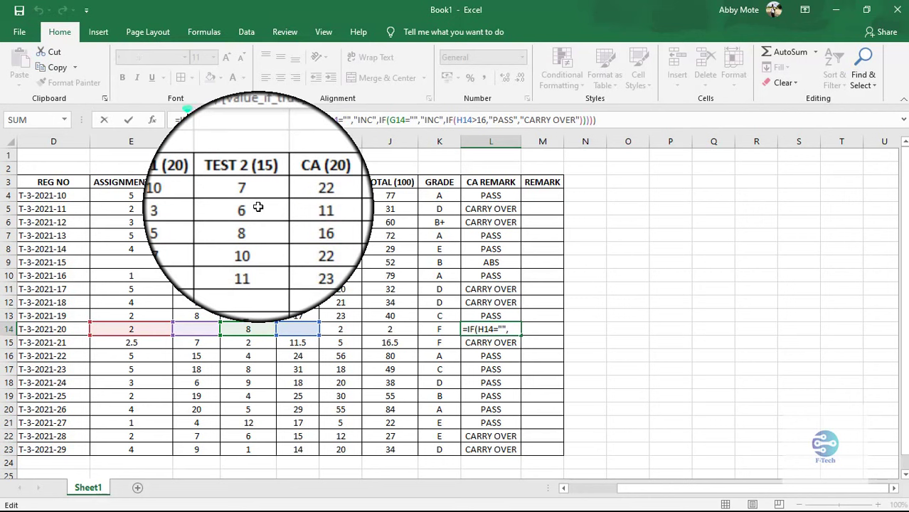
- Drop the L14 edit and start L4's remark formula with IF(H4="","INC"
type("(")
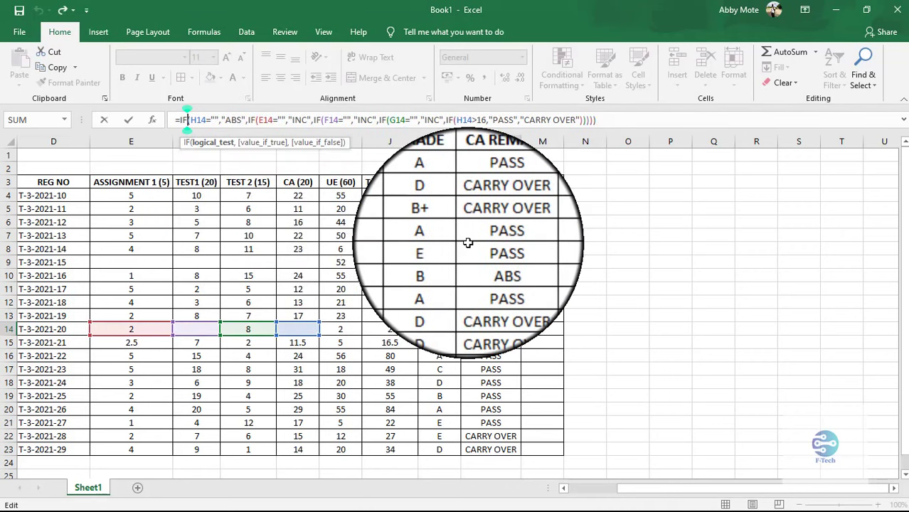
key("Escape")
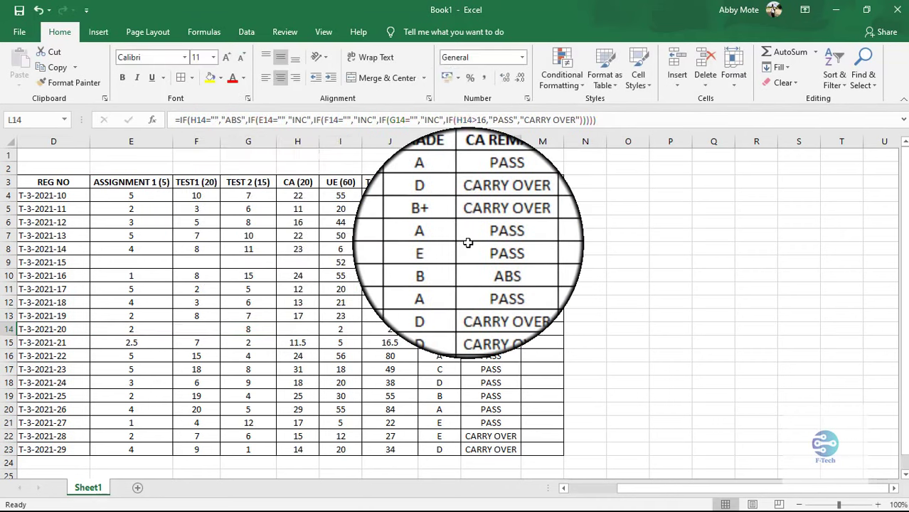
left_click(491, 196)
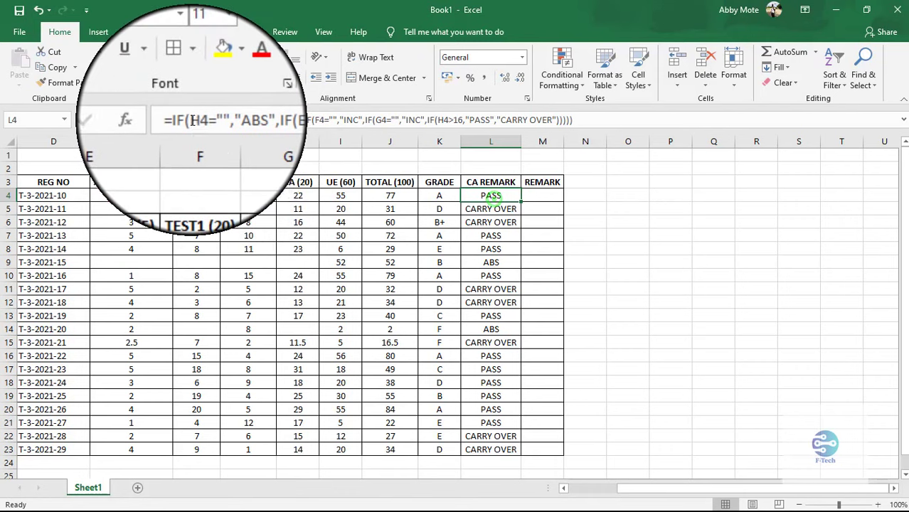
left_click(193, 120)
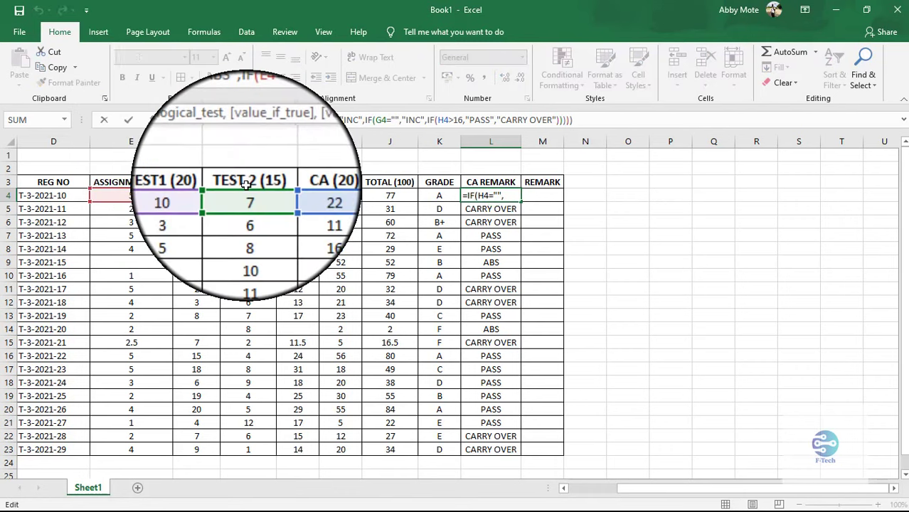
type("(")
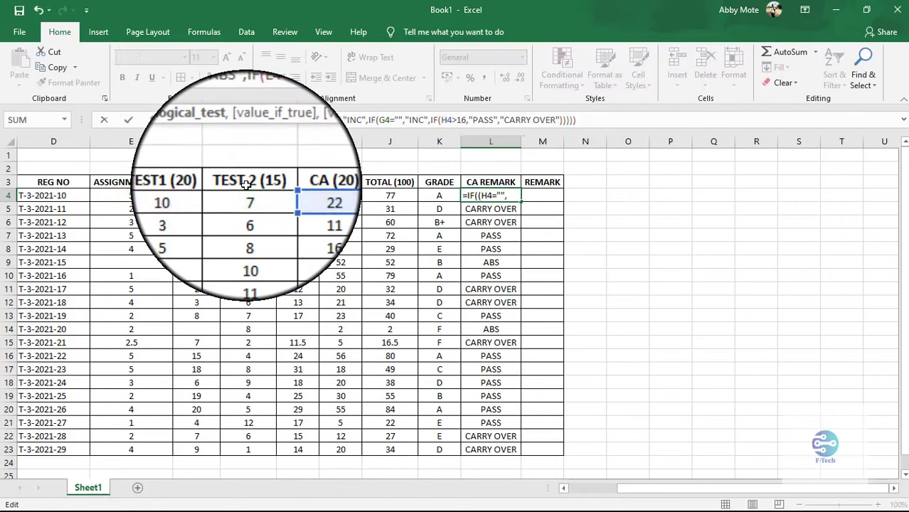
left_click(284, 196)
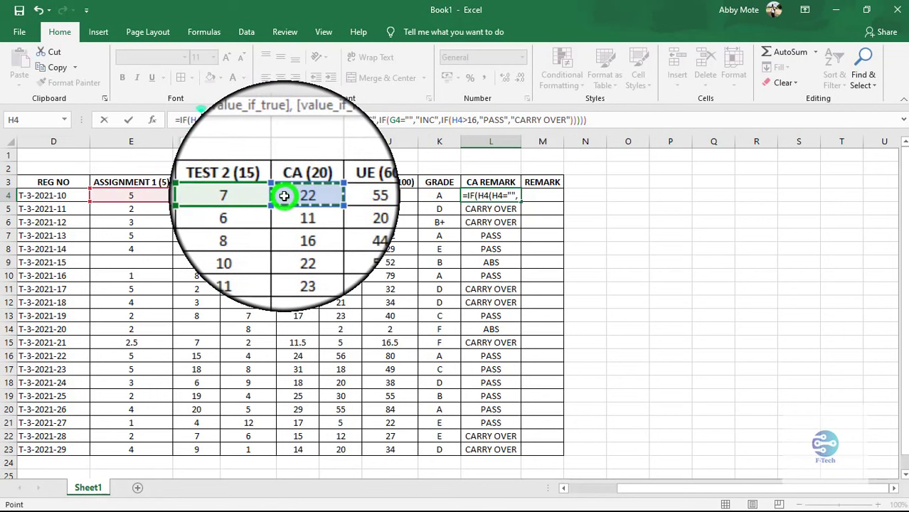
type("=")
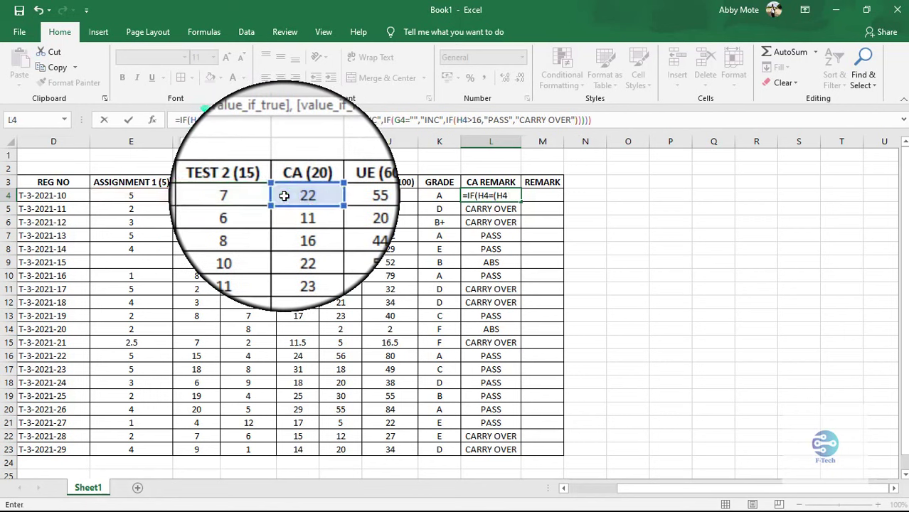
type("\"")
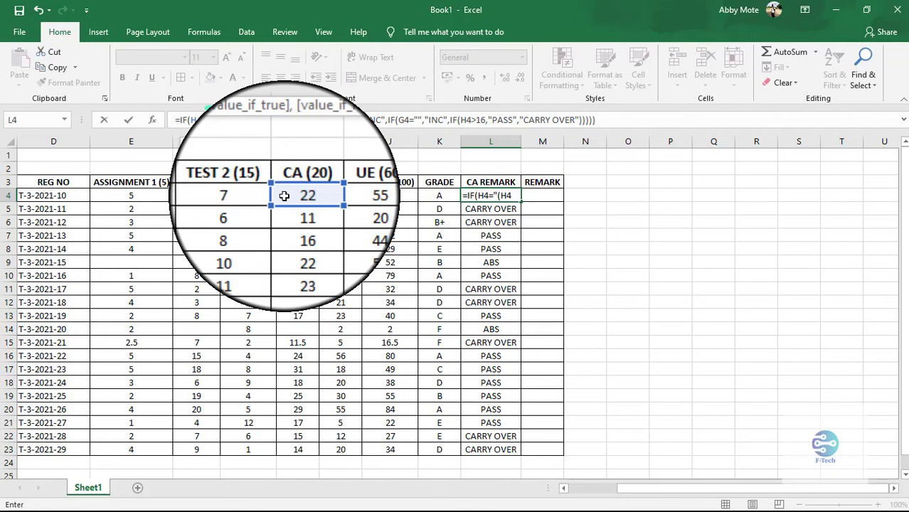
type("\",")
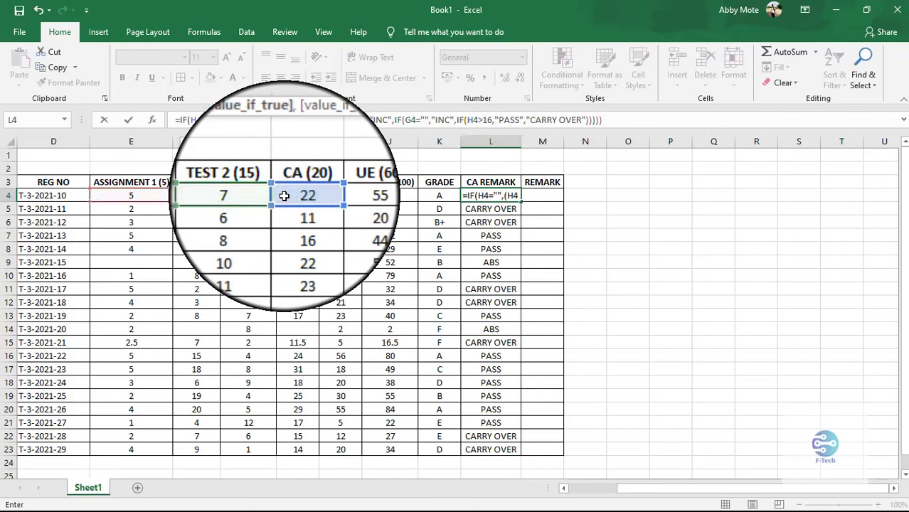
type("\"")
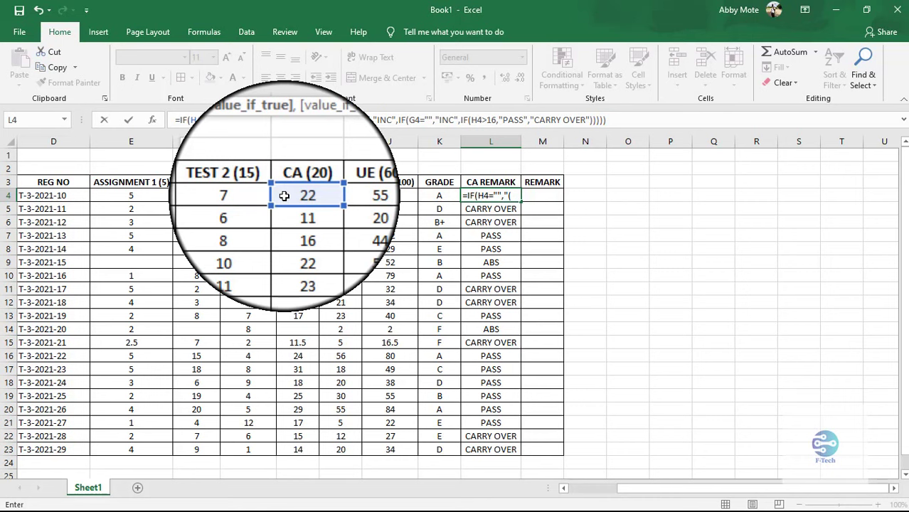
type("i")
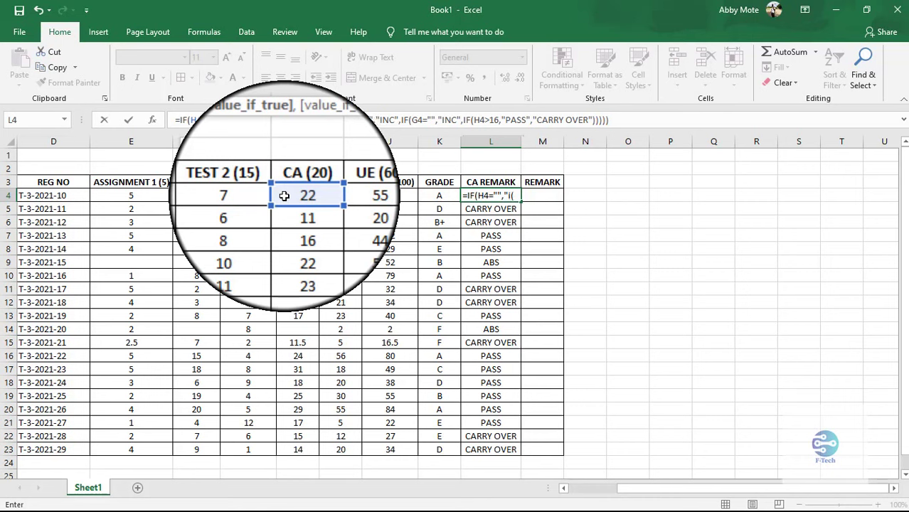
key("BackSpace")
type("INC")
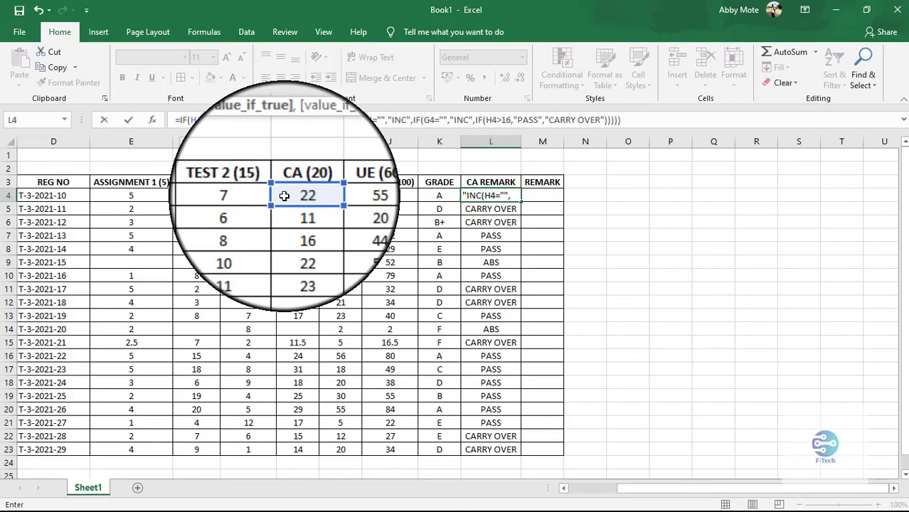
- Nest the existing remark check after INC, fix the extra parenthesis, and commit L4
type("\"")
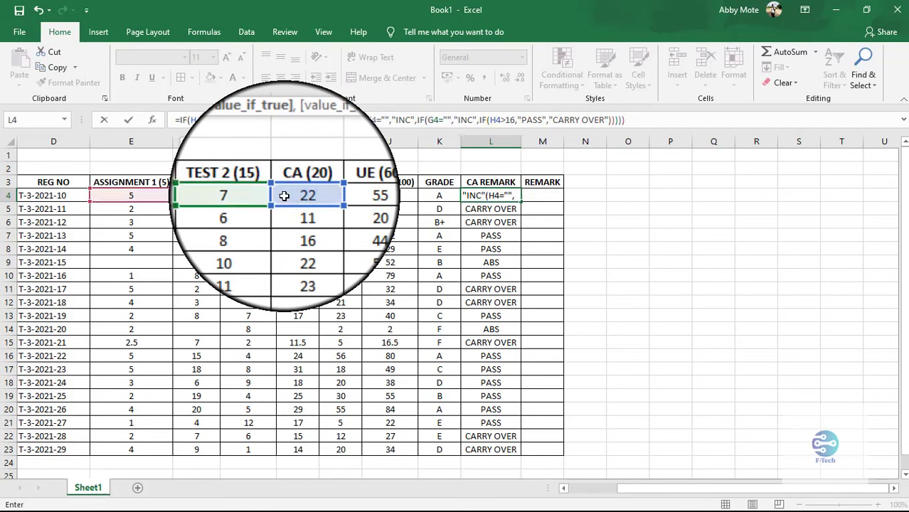
type(",IF")
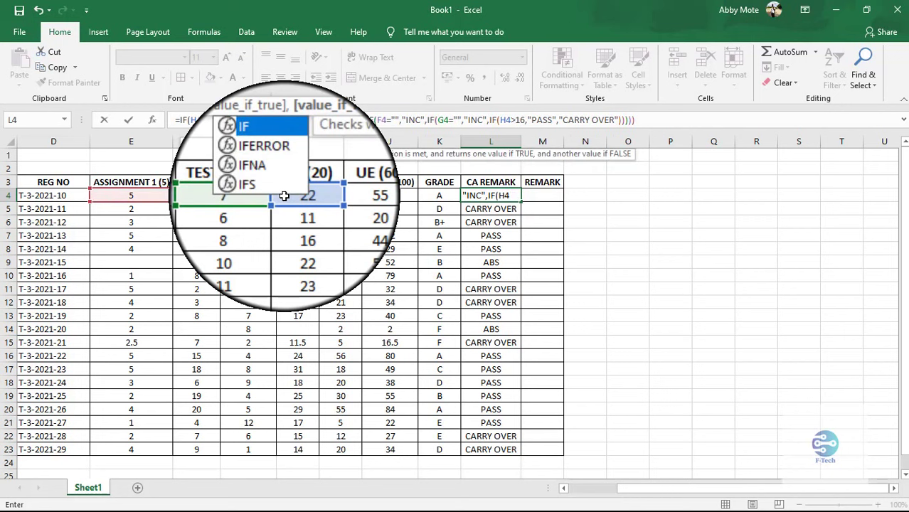
type("(")
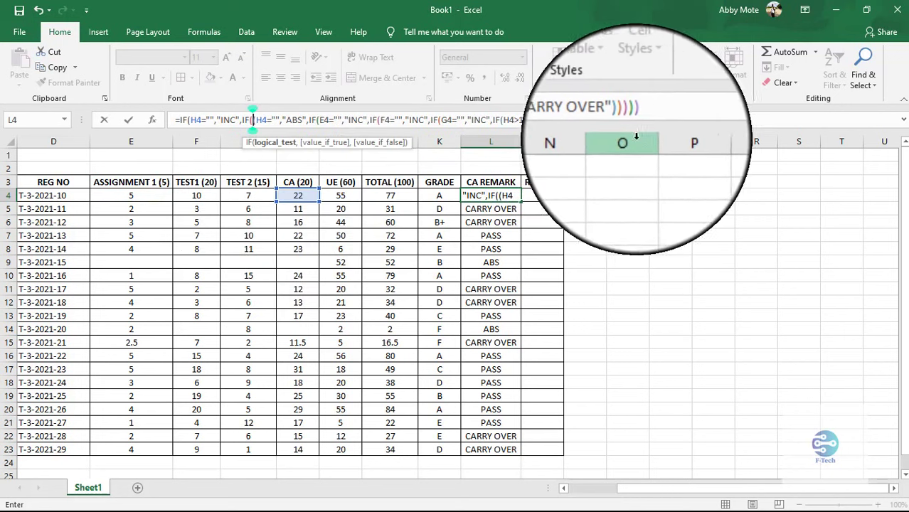
left_click(648, 128)
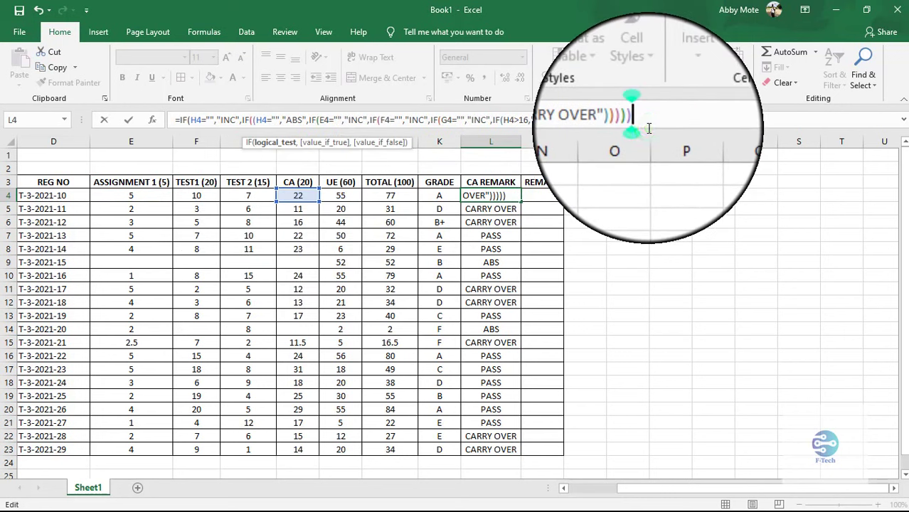
type(")")
key("Return")
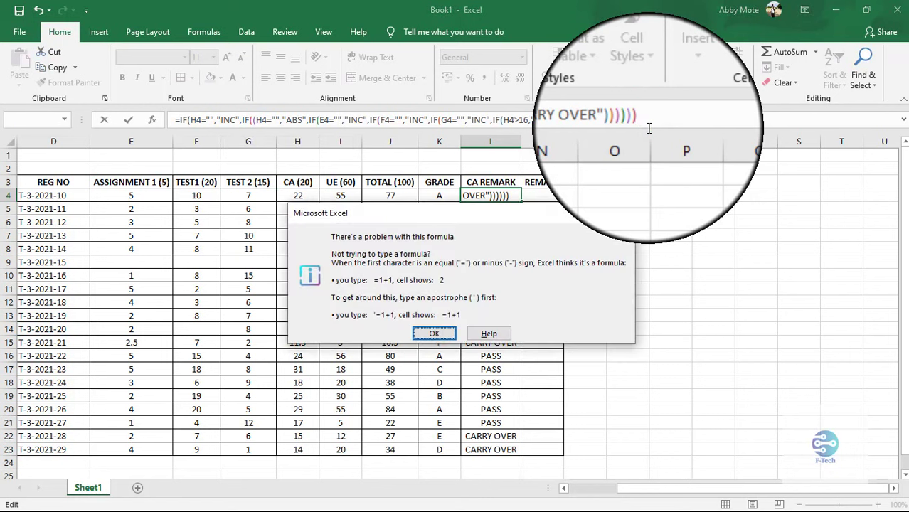
left_click(439, 336)
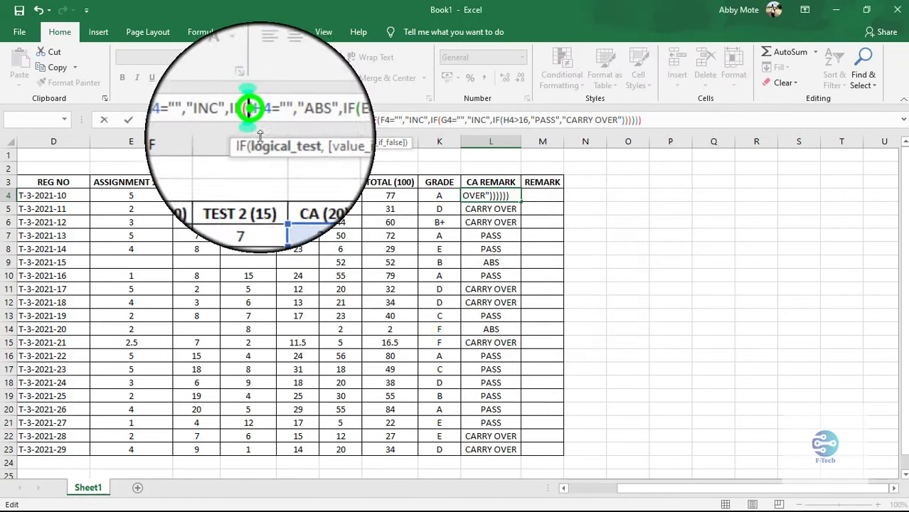
key("Home")
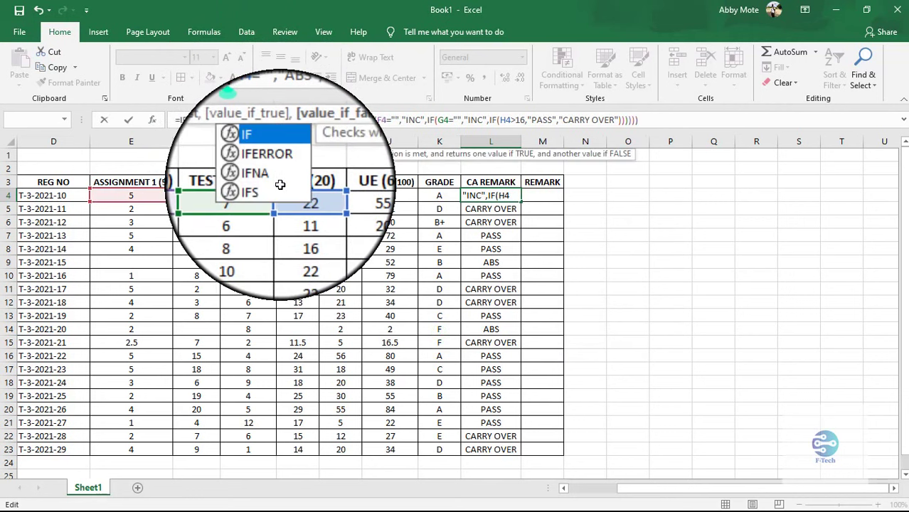
left_click(696, 122)
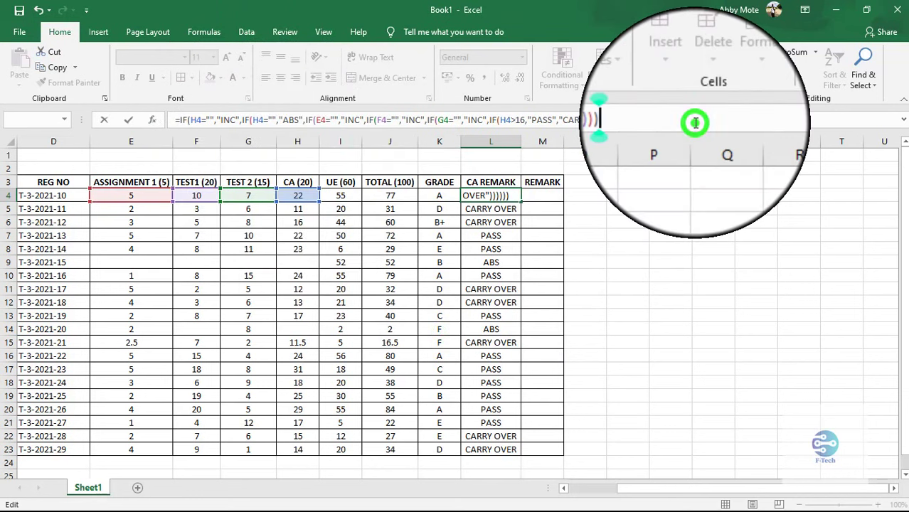
key("Return")
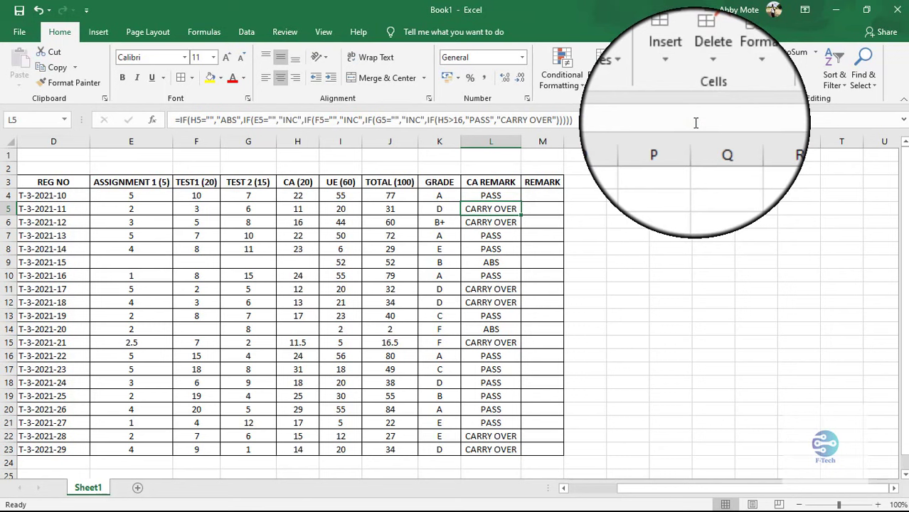
- Copy L4's revised CA REMARK formula down to L23 so rows 8 and 14 show INC
left_click(491, 196)
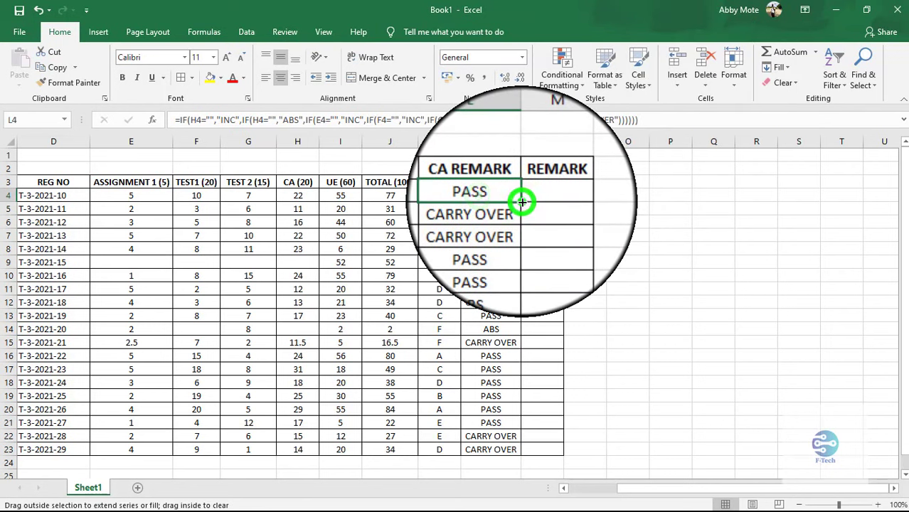
left_click_drag(521, 202, 524, 453)
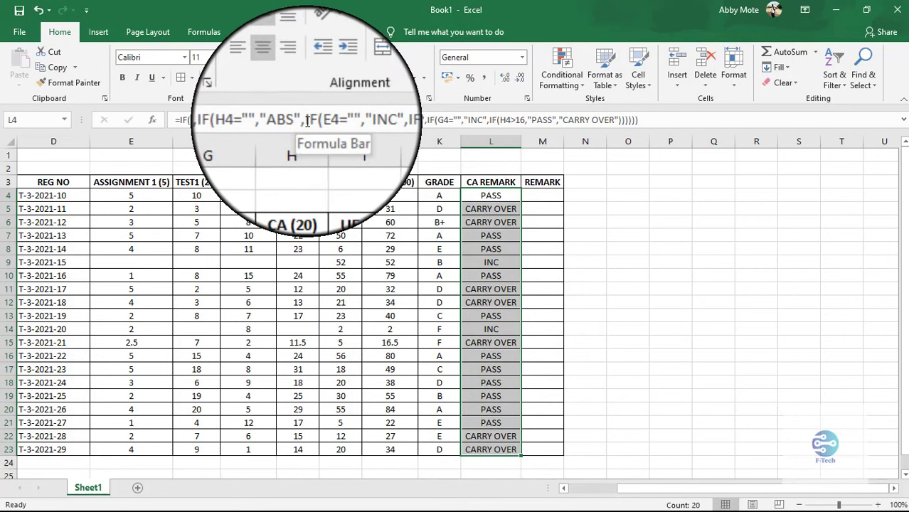
- Remove the duplicate IF(H4="", ABS check from L4's remark formula
left_click(303, 119)
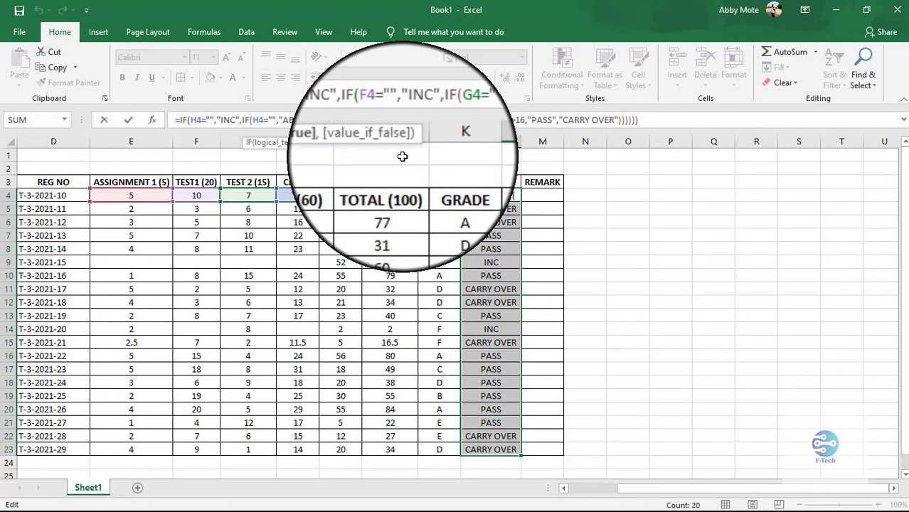
key("BackSpace")
key("BackSpace")
key("BackSpace")
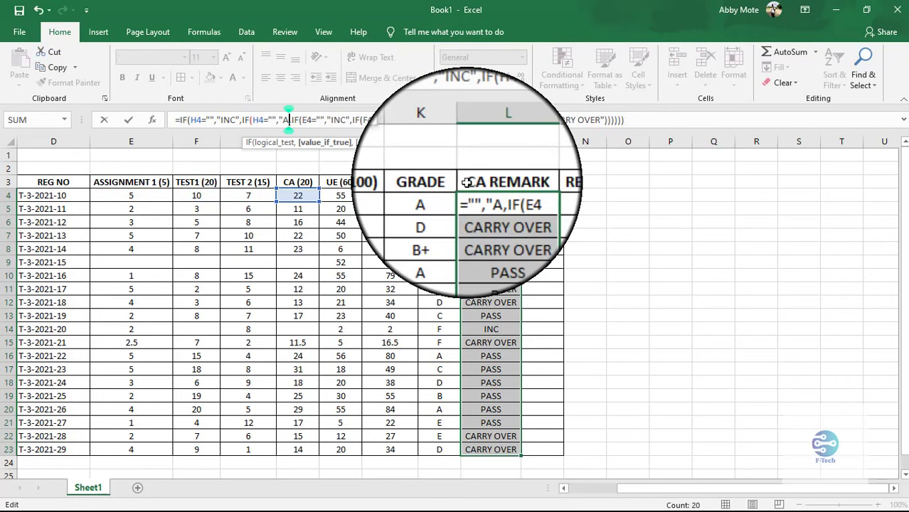
key("BackSpace")
key("BackSpace")
key("BackSpace")
key("BackSpace")
key("BackSpace")
key("BackSpace")
key("BackSpace")
key("BackSpace")
key("BackSpace")
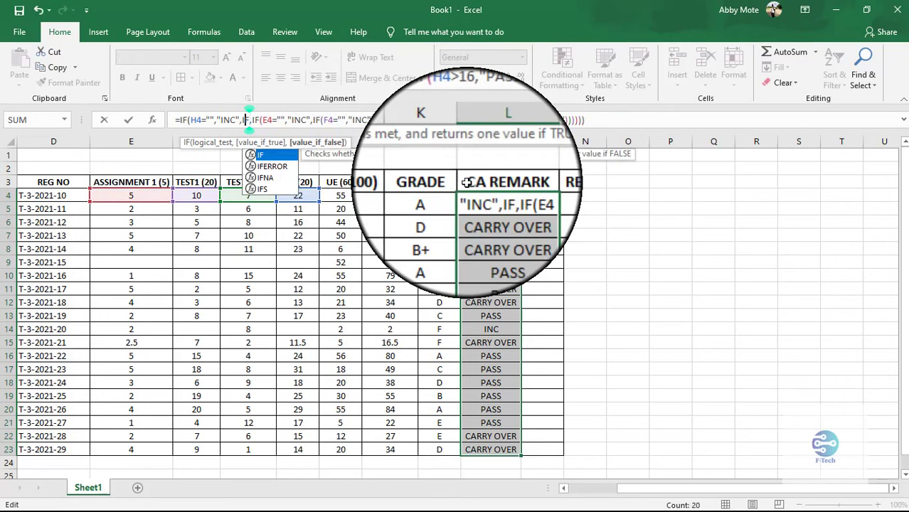
key("BackSpace")
key("BackSpace")
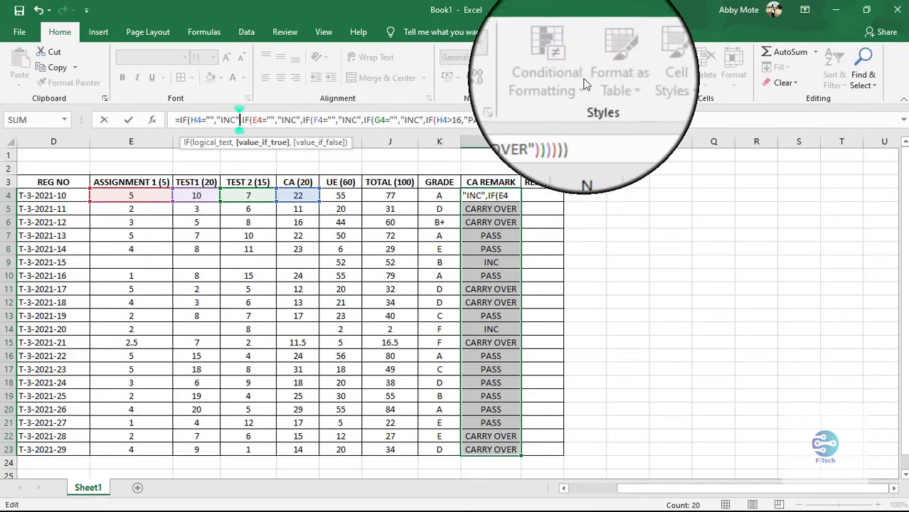
key("Return")
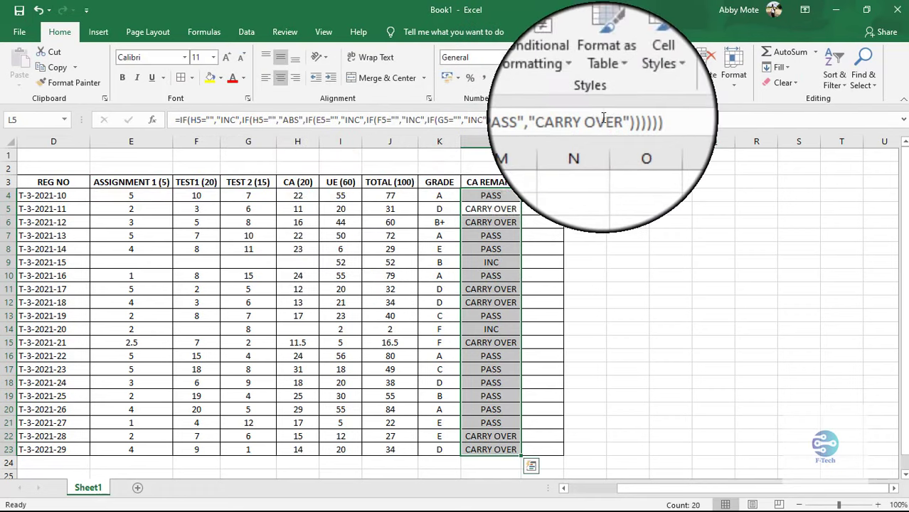
- Copy the corrected L4 remark formula down to L23
left_click(491, 195)
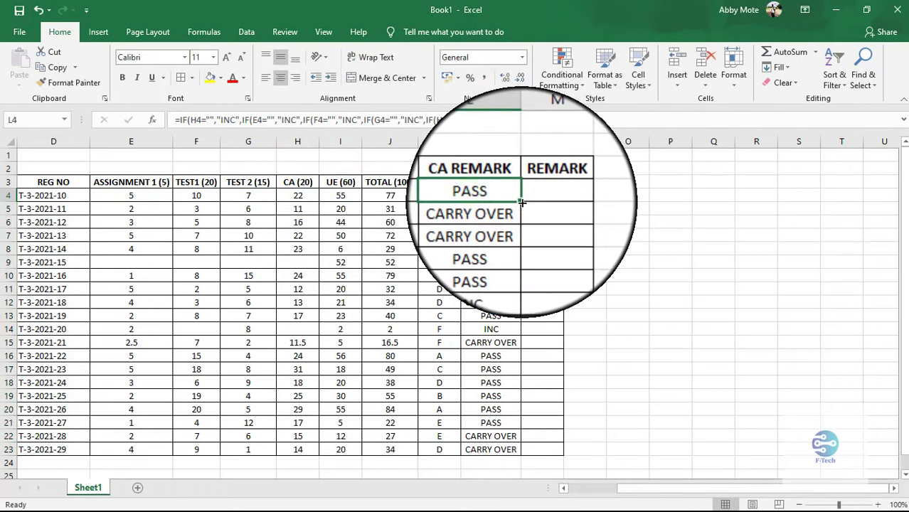
left_click_drag(521, 240, 539, 448)
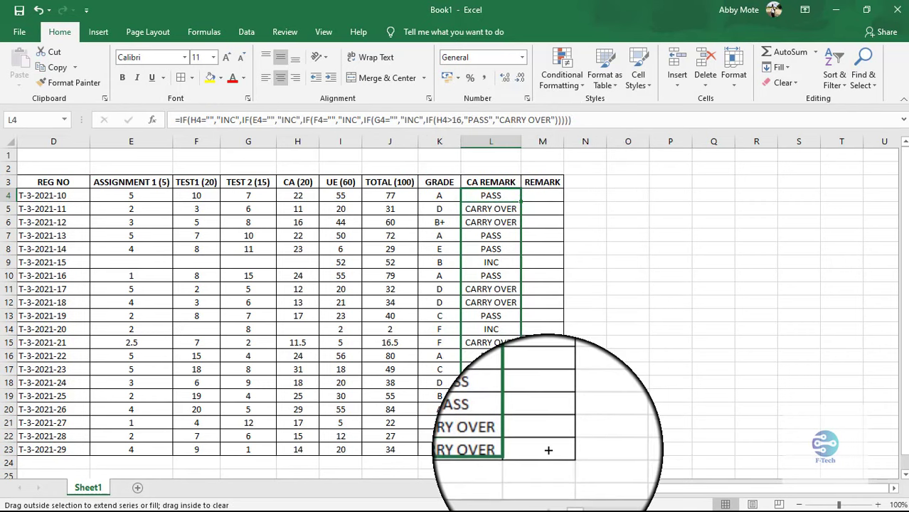
left_click(635, 233)
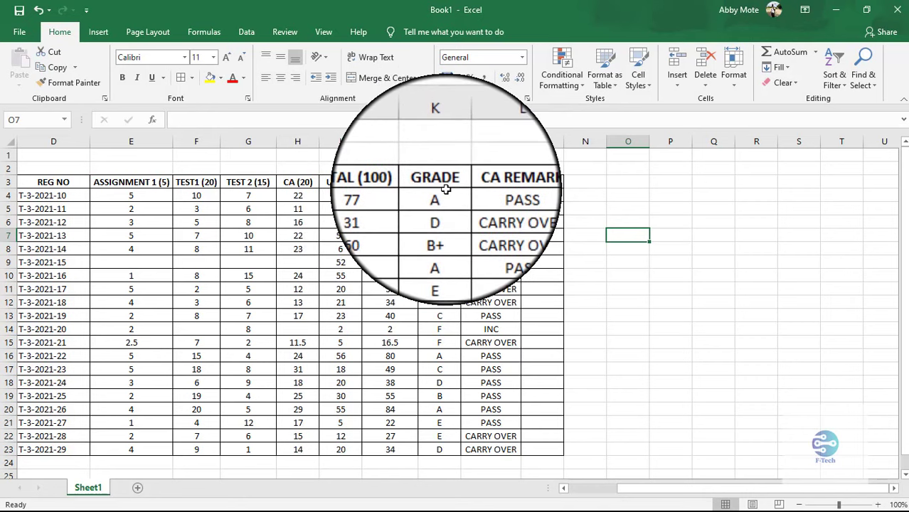
left_click(538, 140)
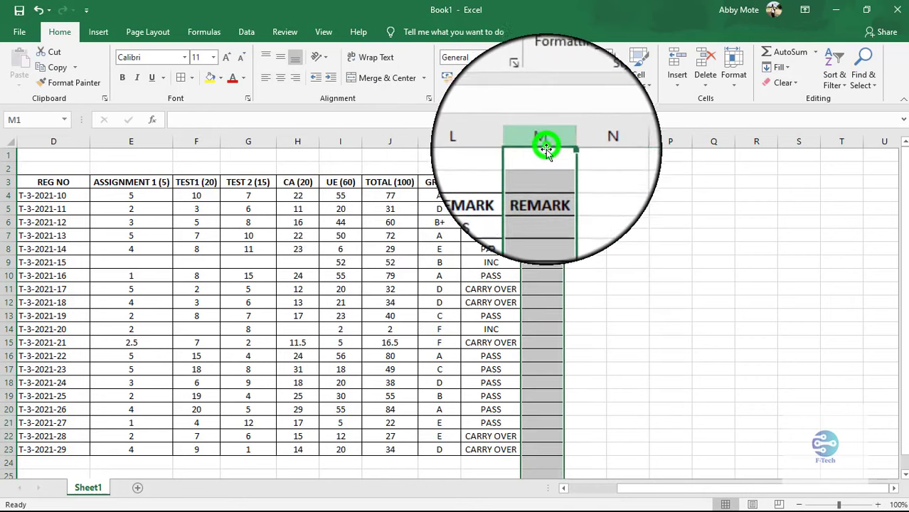
left_click(537, 195)
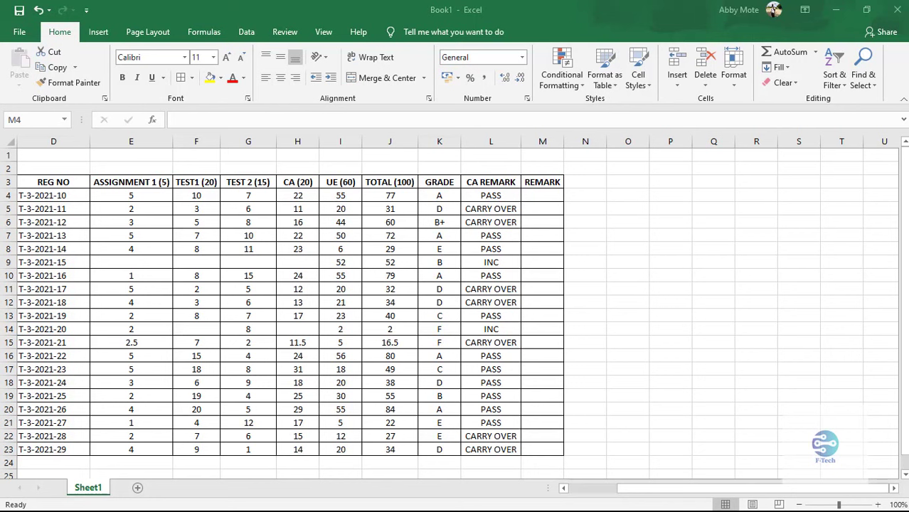
left_click(505, 208)
left_click(442, 209)
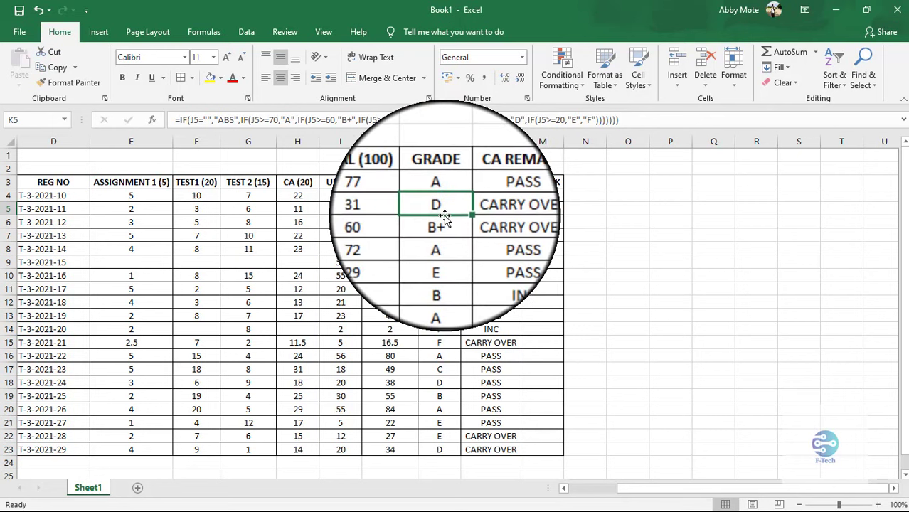
- Widen column K and recommit the GRADE formula in K5
left_click(461, 141)
left_click_drag(461, 142, 481, 142)
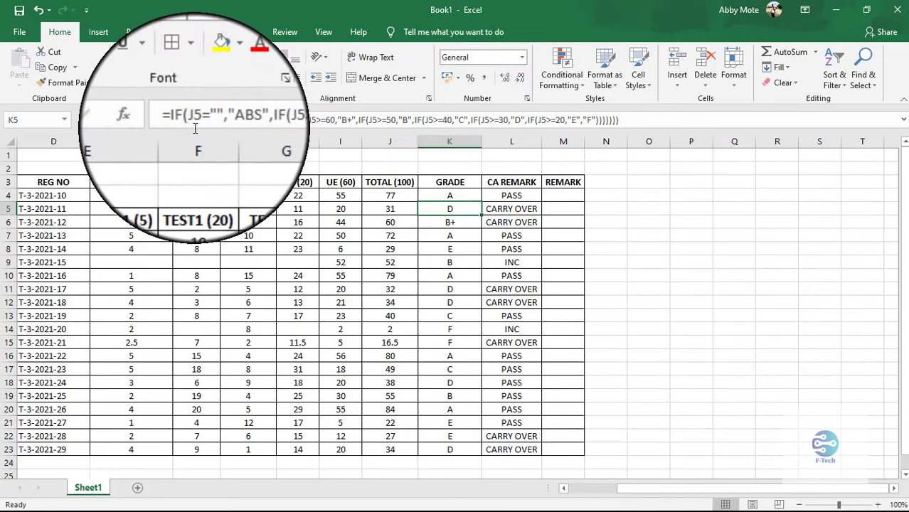
left_click(186, 120)
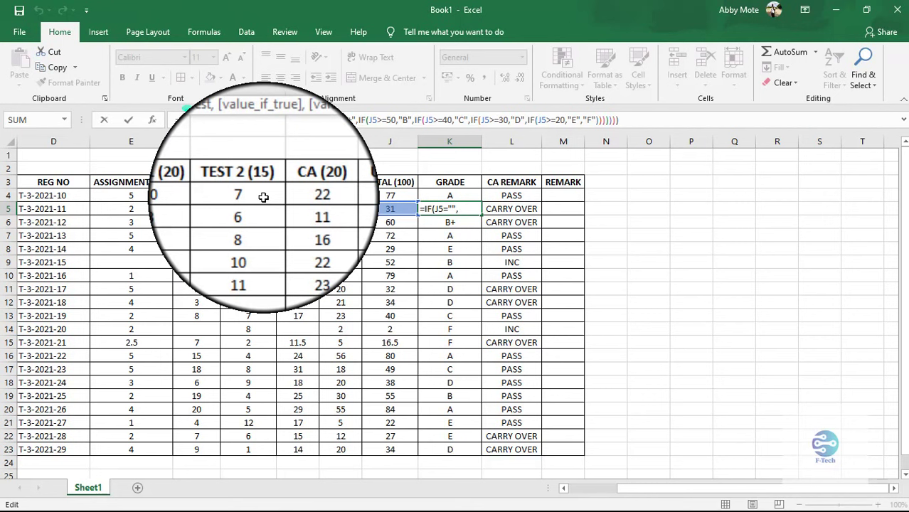
key("Return")
- Prefix K4's grade formula with a check on L4="CARRY OVER"
left_click(453, 196)
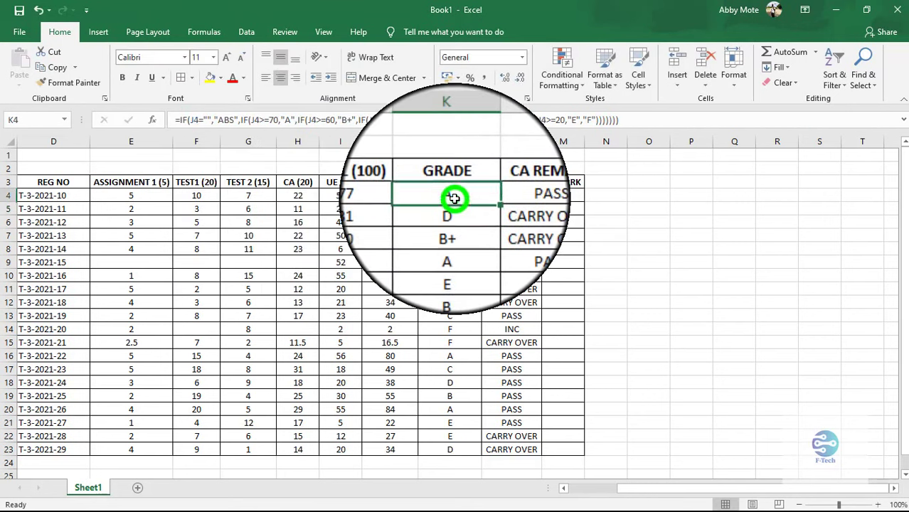
left_click(187, 121)
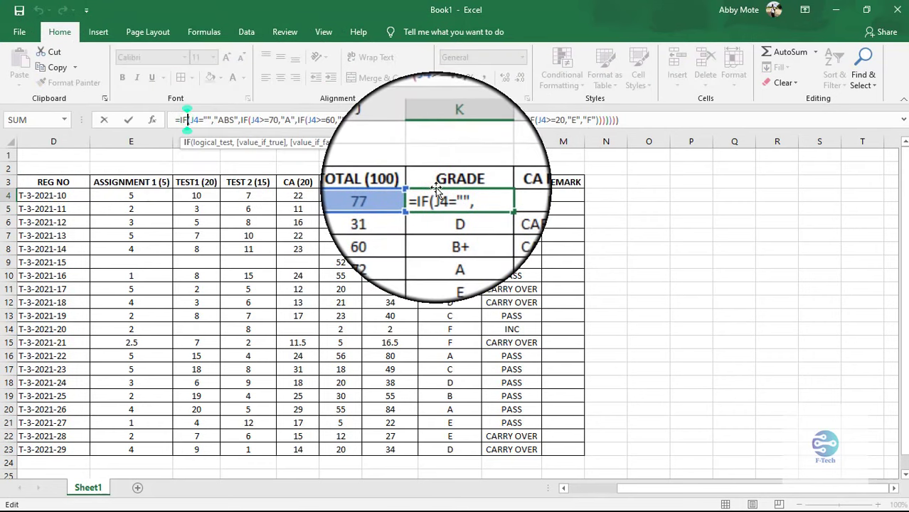
type("(")
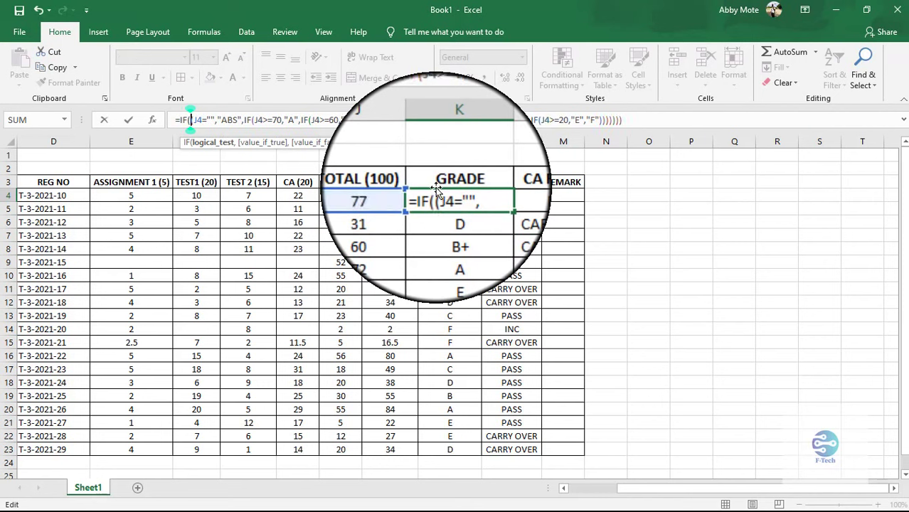
left_click(531, 197)
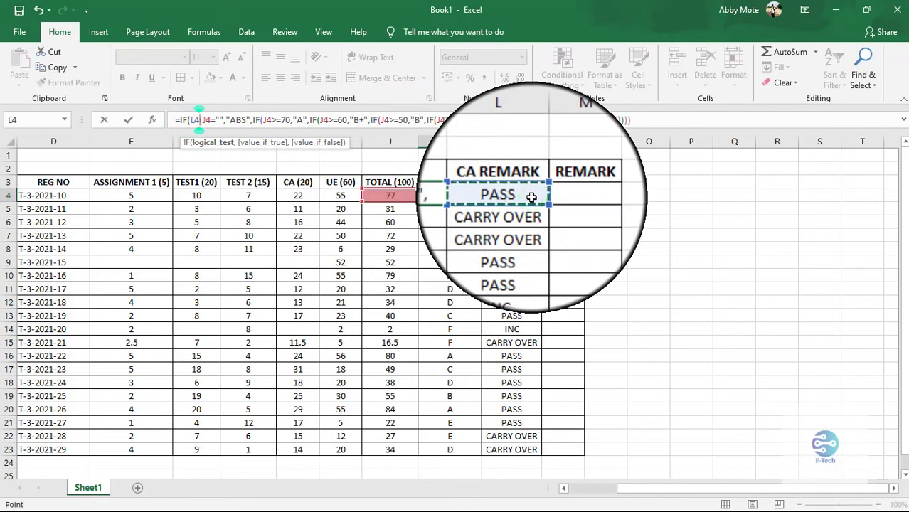
type("=\"")
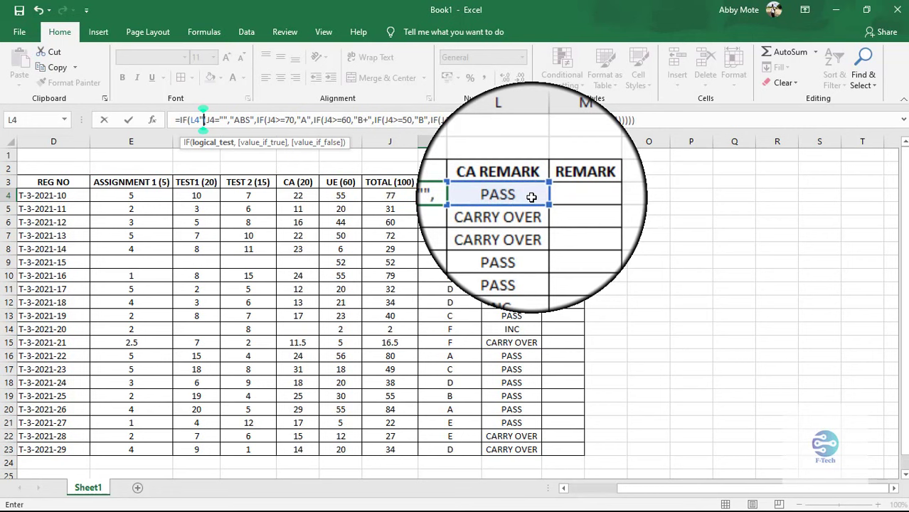
type("CA")
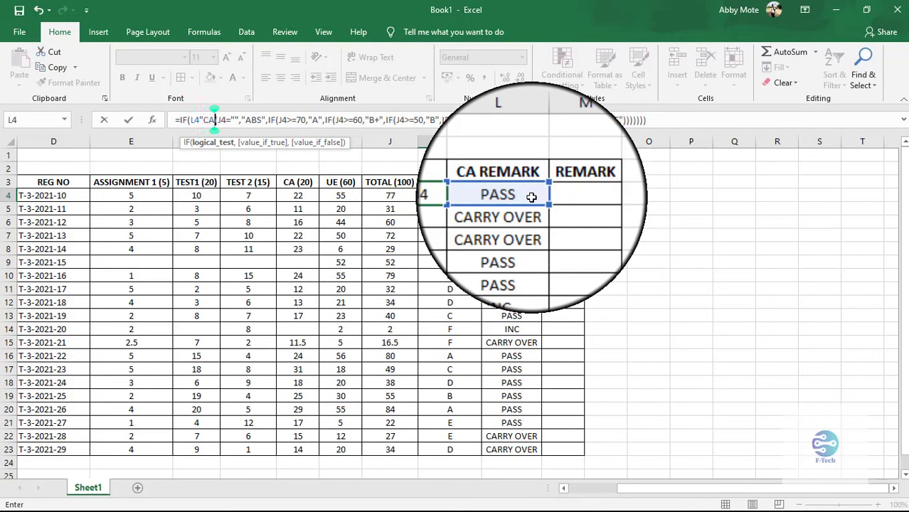
type("RRY O")
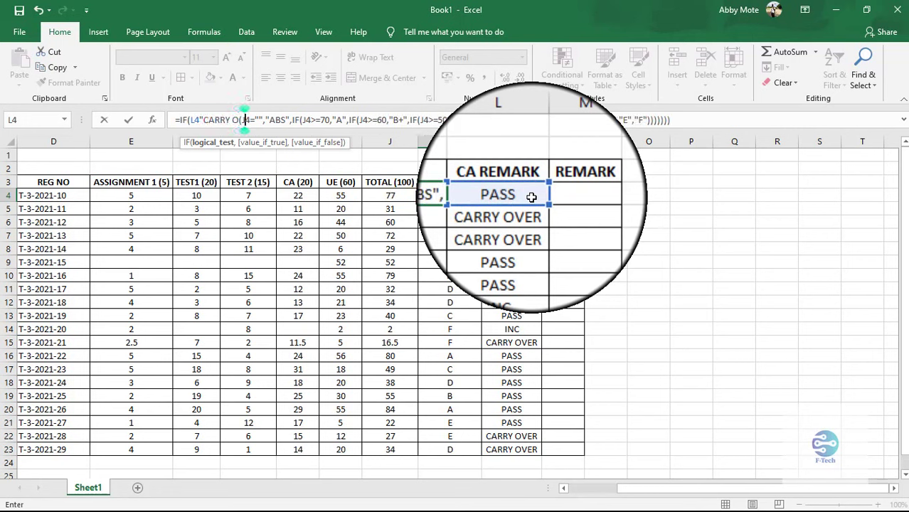
type("VER")
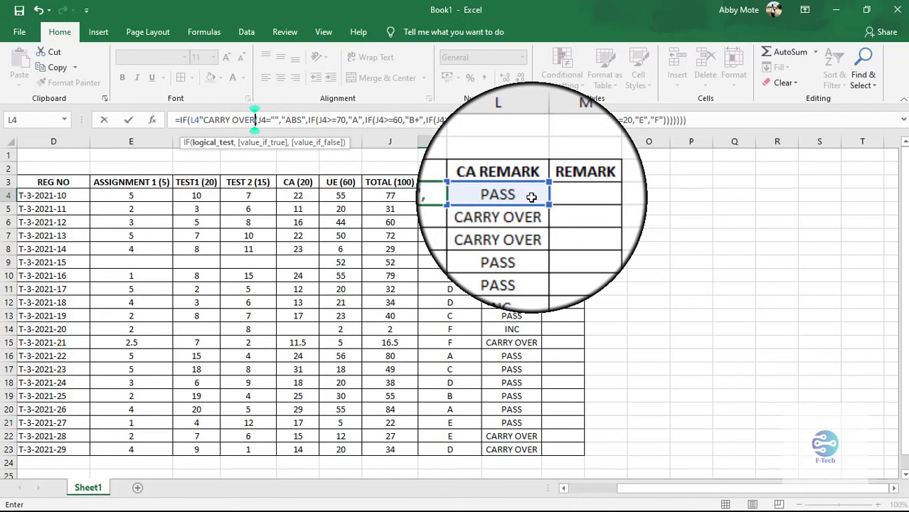
type("\"")
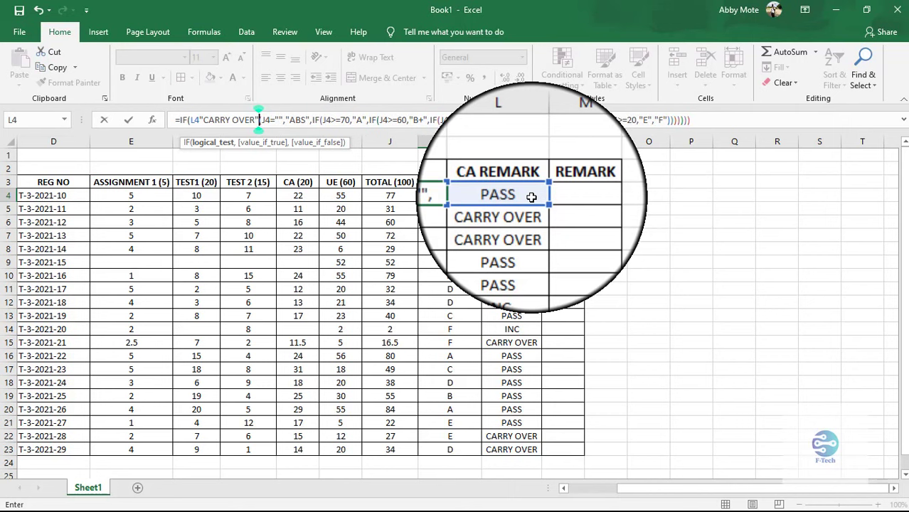
key("Return")
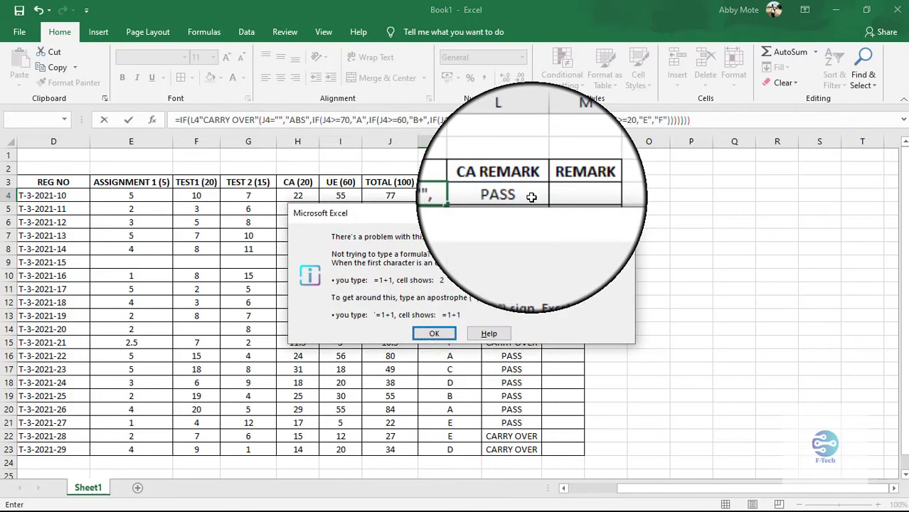
- Fix K4's formula to return "CARRY OVER", then IF(J4="",…, closing it with a parenthesis
left_click(434, 333)
left_click(200, 119)
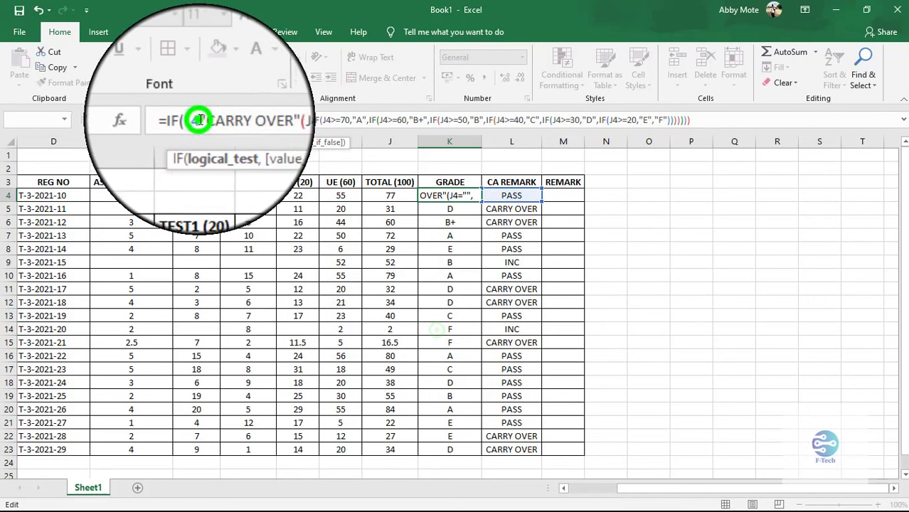
type("=")
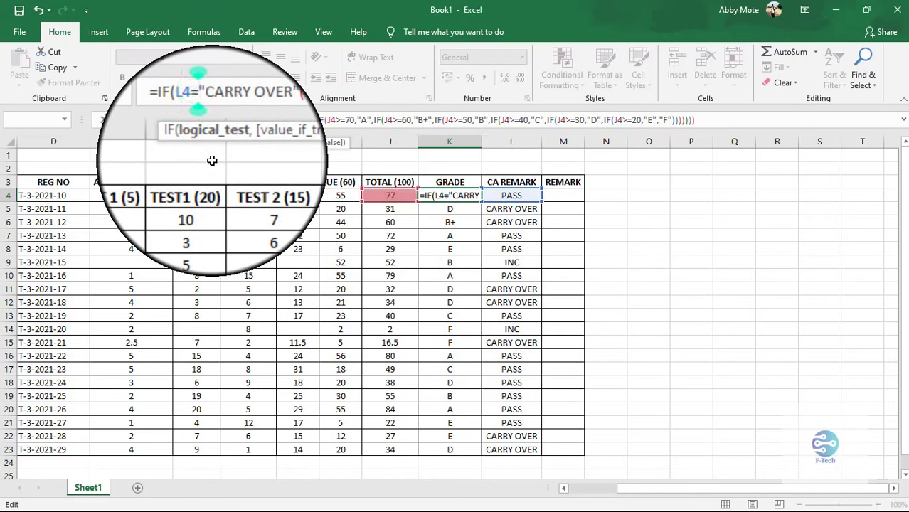
left_click(260, 119)
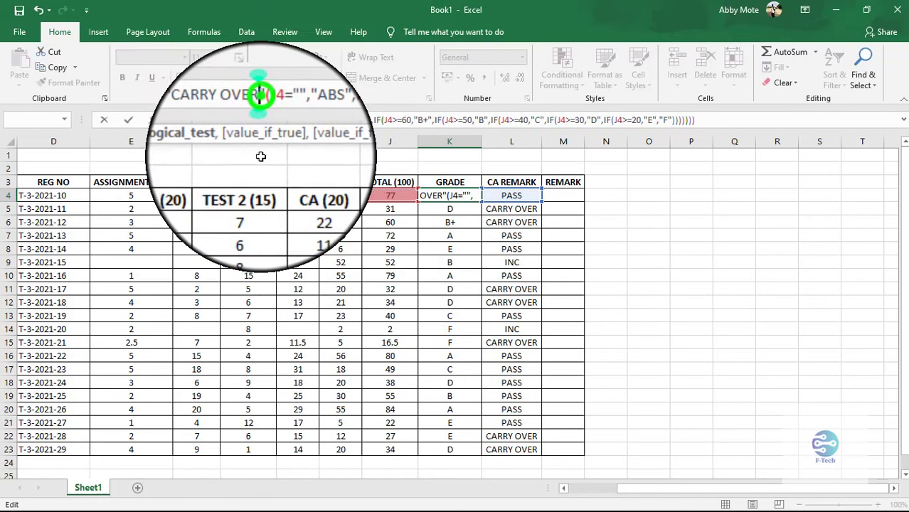
type("\"")
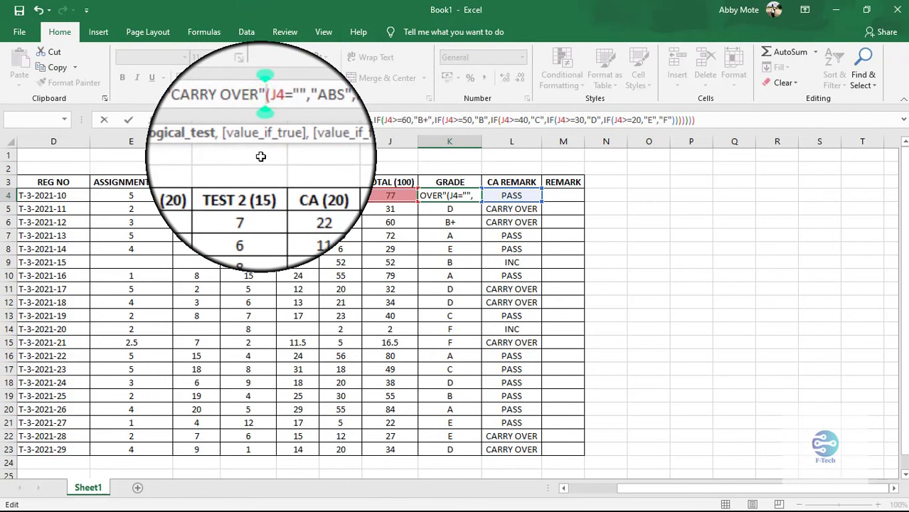
type(",\"")
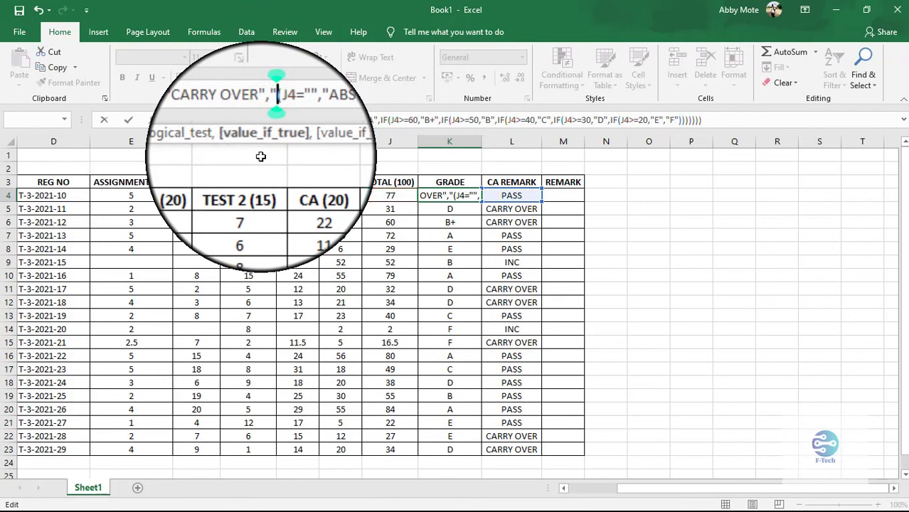
type("CARR")
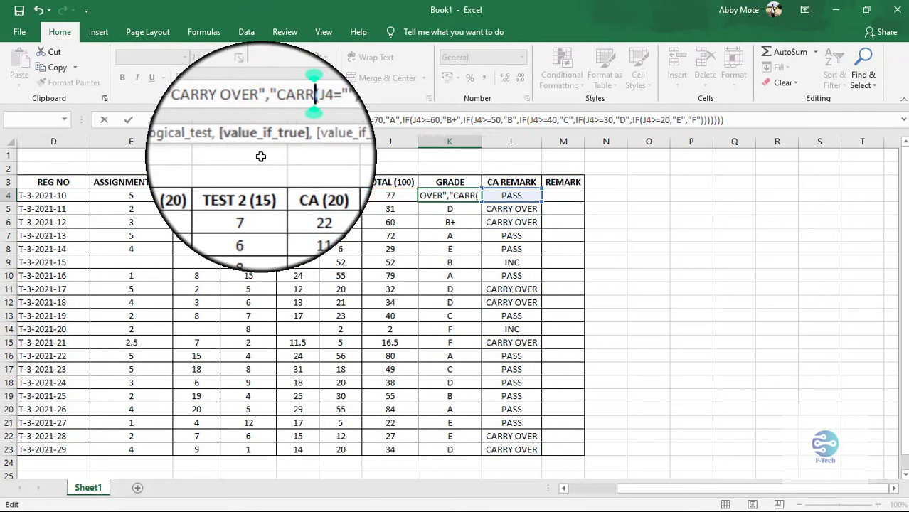
type("Y OVER")
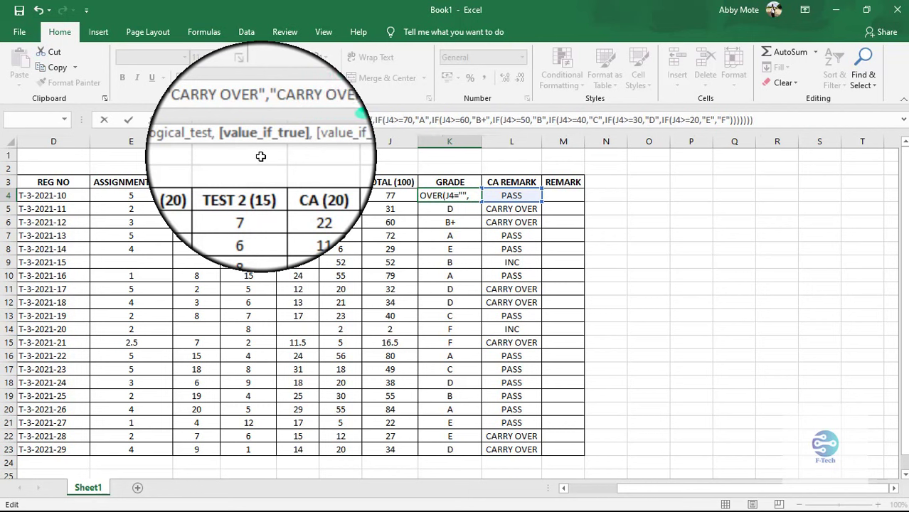
type("\",")
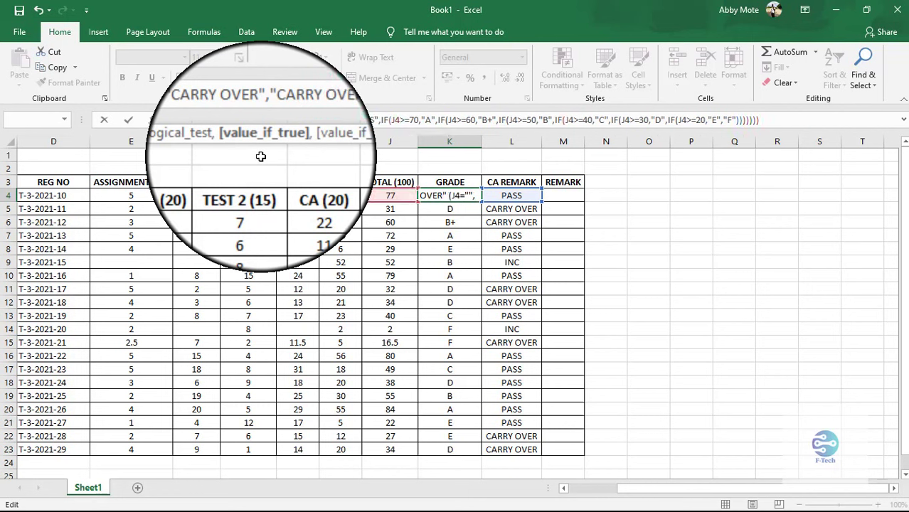
type("IF(J4=\"\"")
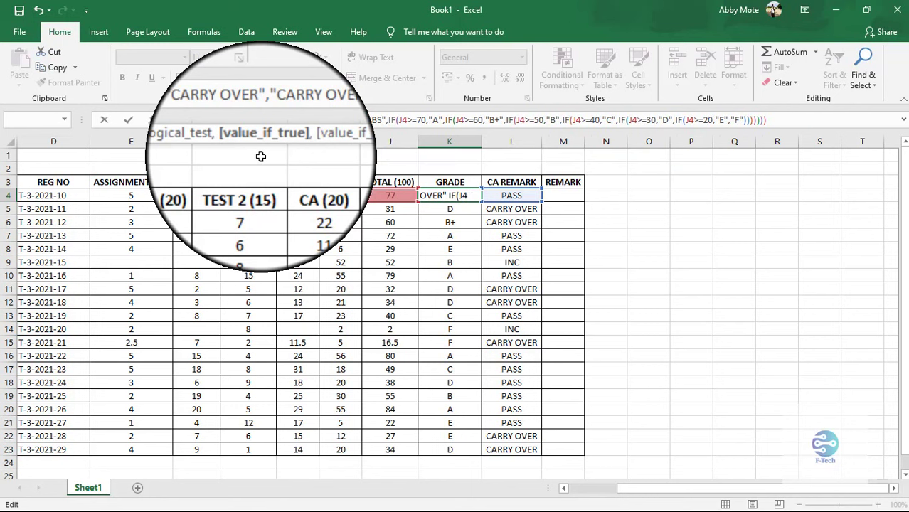
type(",")
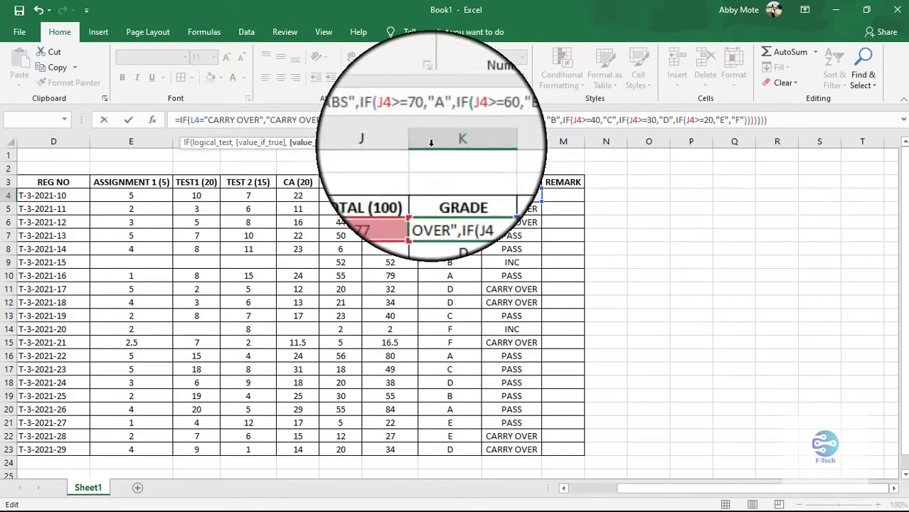
left_click(787, 127)
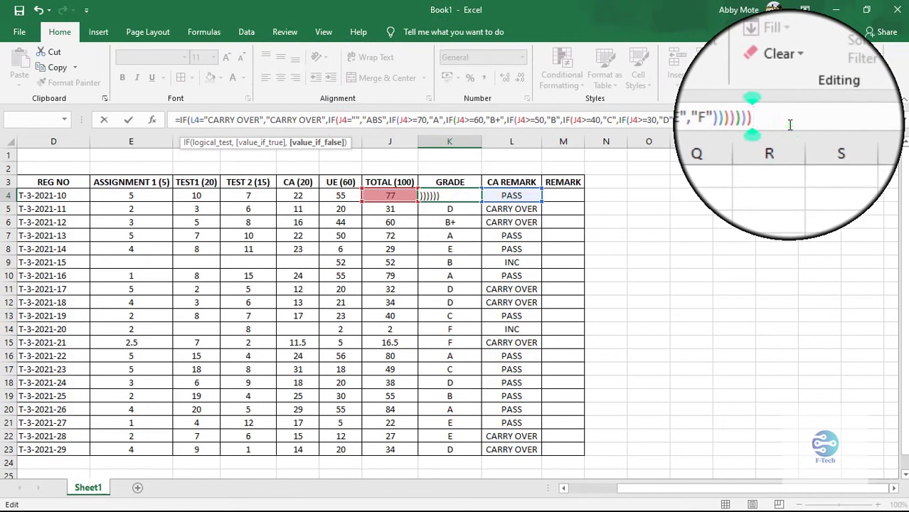
type(")")
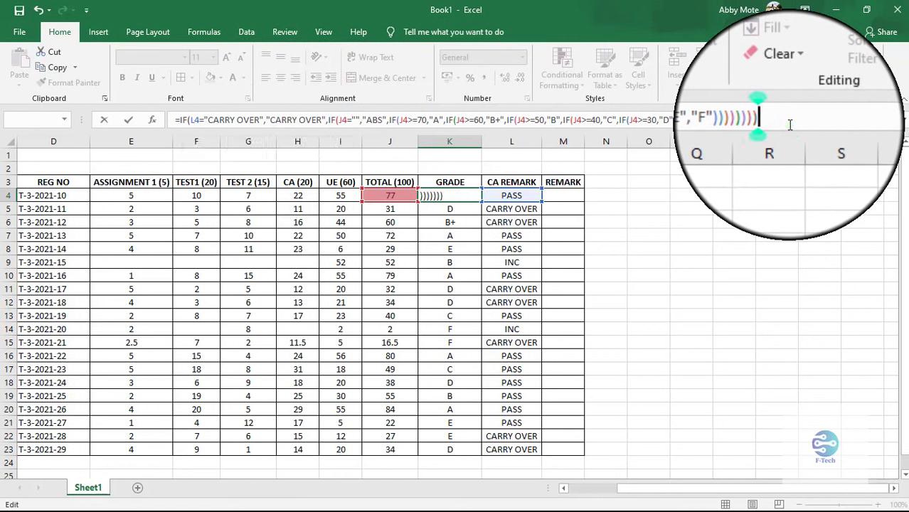
key("Return")
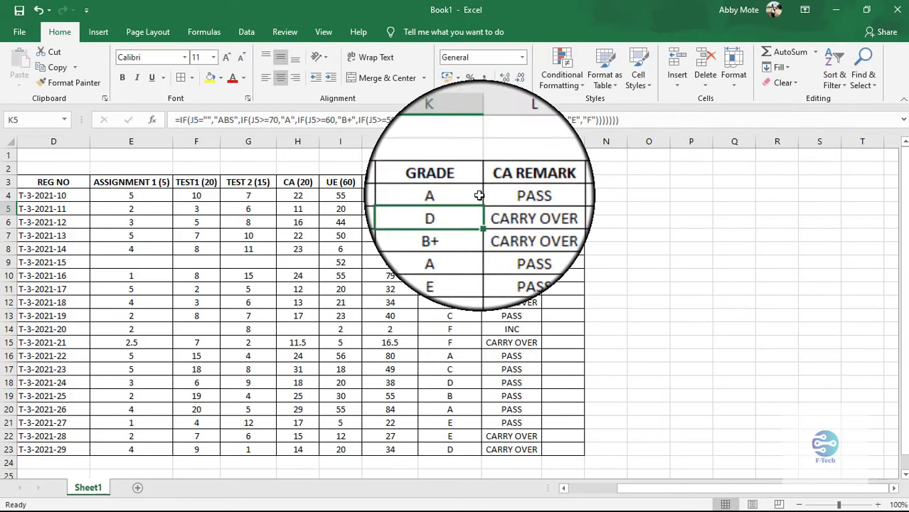
- Copy K4's grade formula down to K23 so carry-over students show CARRY OVER
left_click(473, 195)
left_click_drag(482, 202, 477, 451)
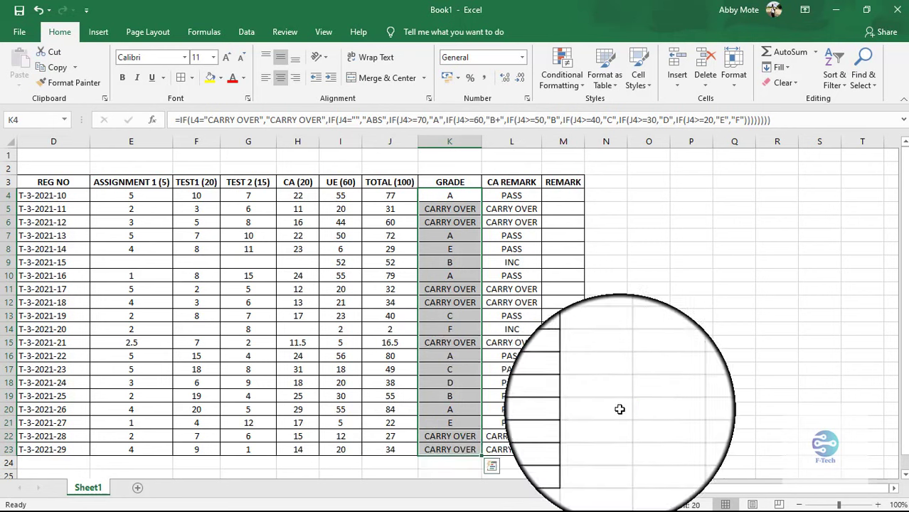
left_click(664, 392)
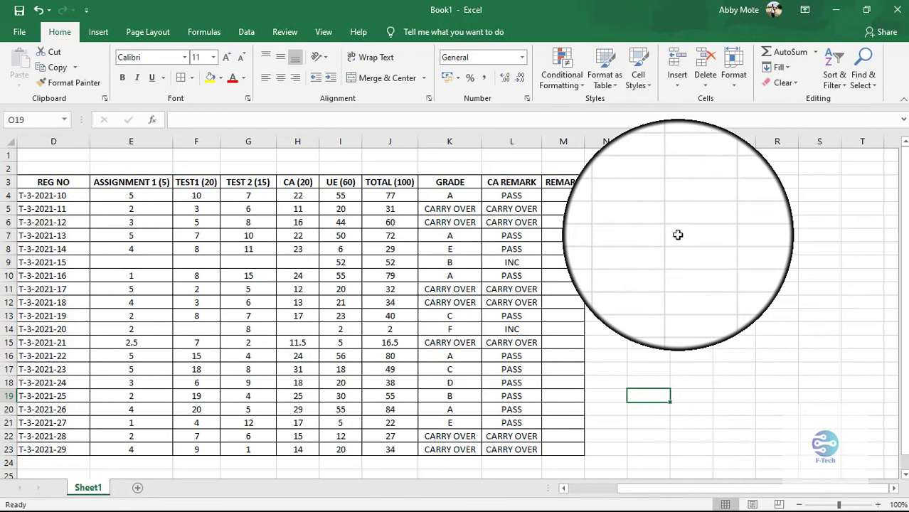
- Begin M4's remark formula as =IF(K4="CARRY OVER","CARRY OVER",
left_click(559, 192)
type("=")
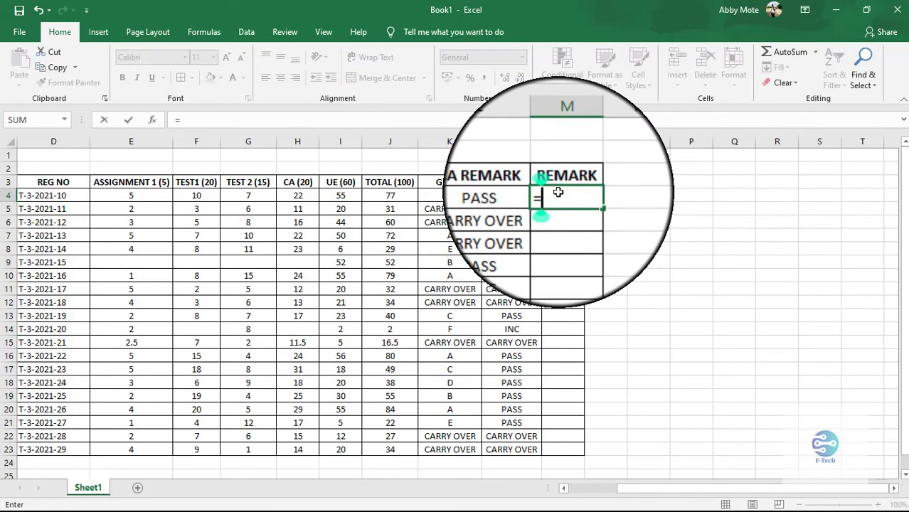
type("IF")
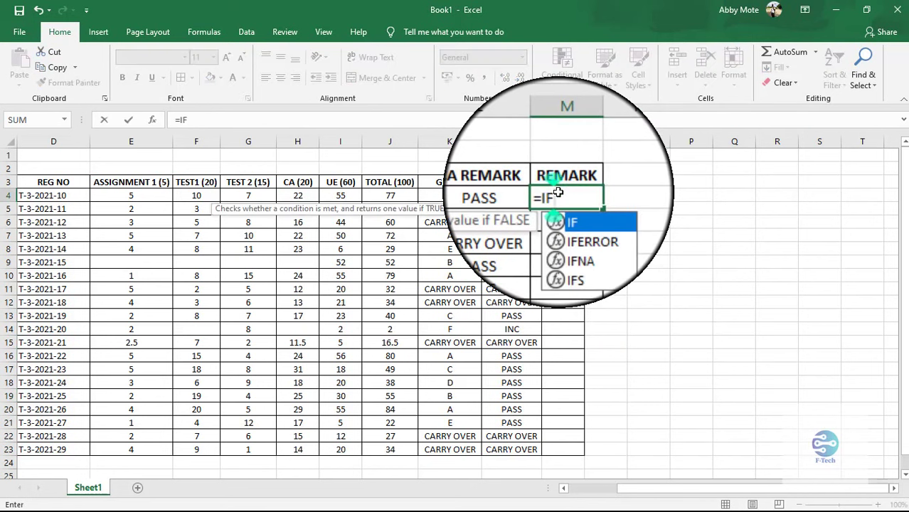
type("(")
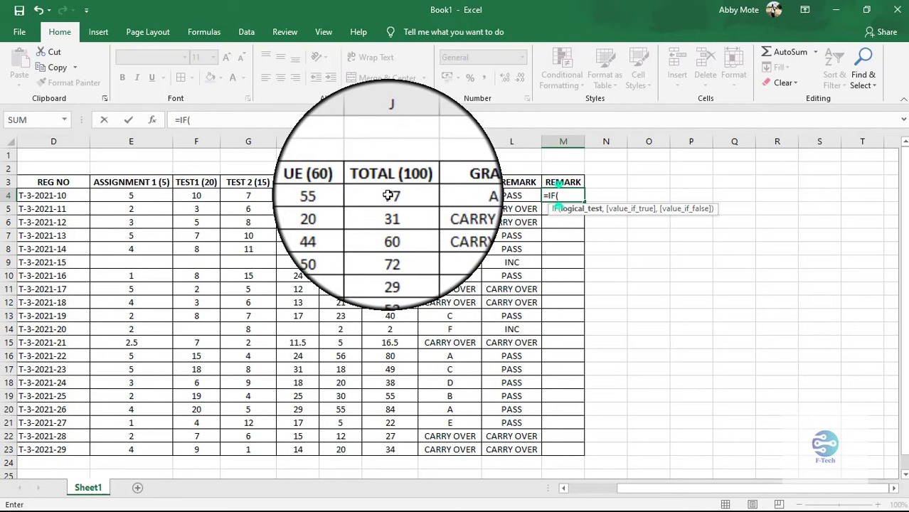
left_click(457, 196)
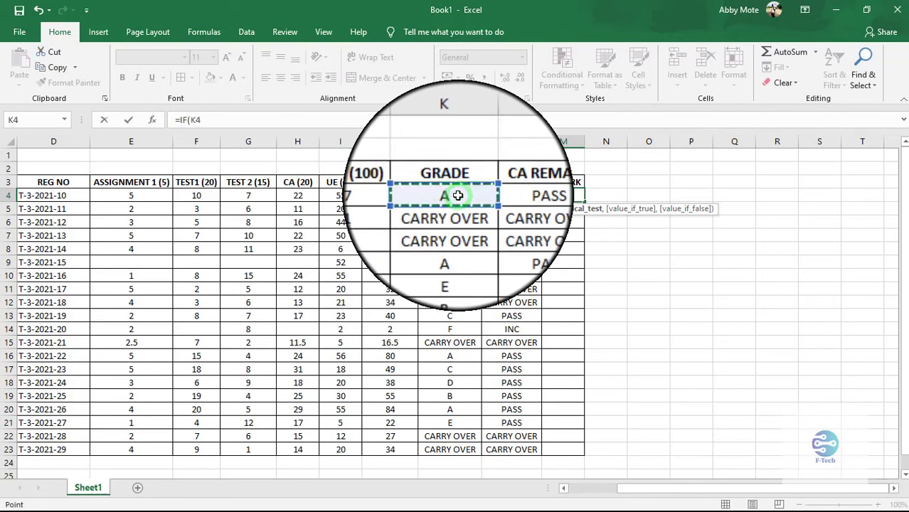
type("+")
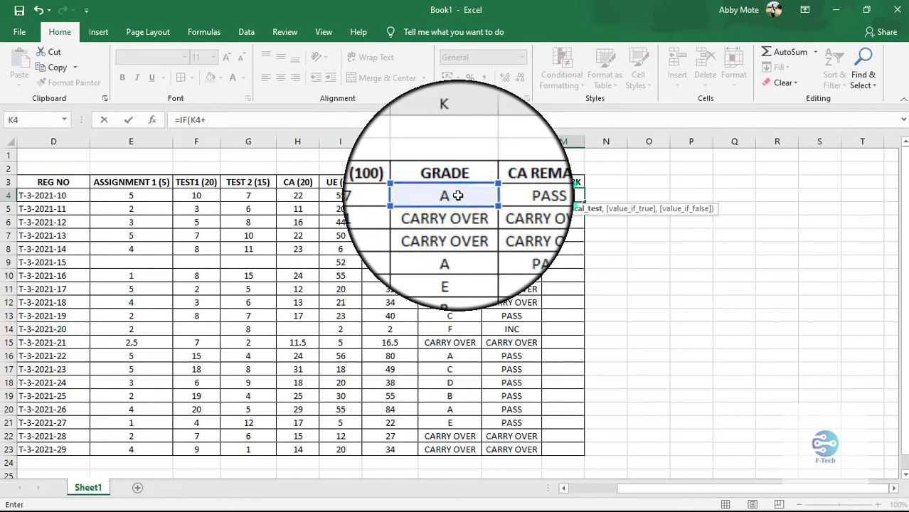
key("BackSpace")
type("=")
type("\"CARR")
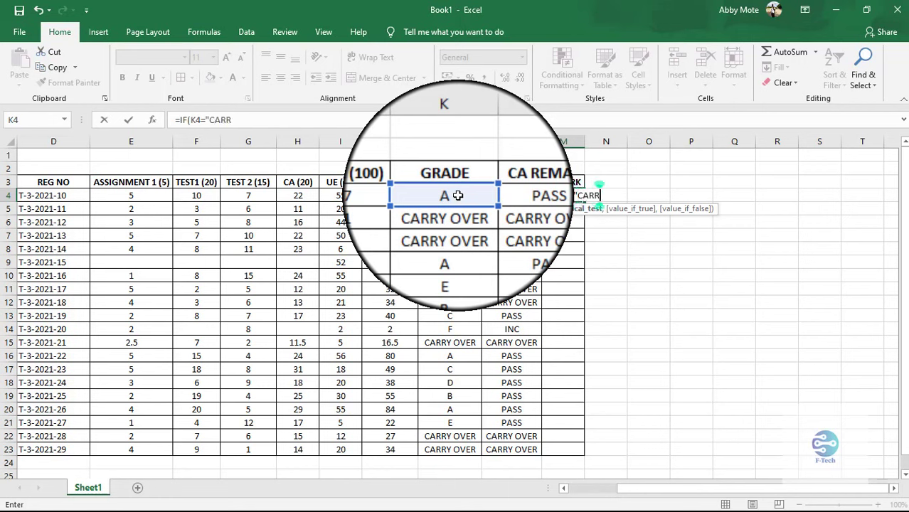
type("Y")
type(" OV")
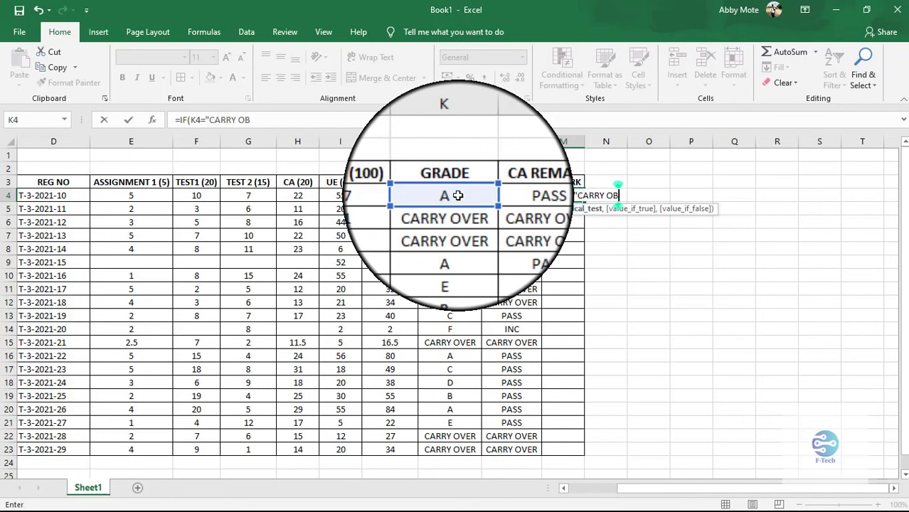
type("ER")
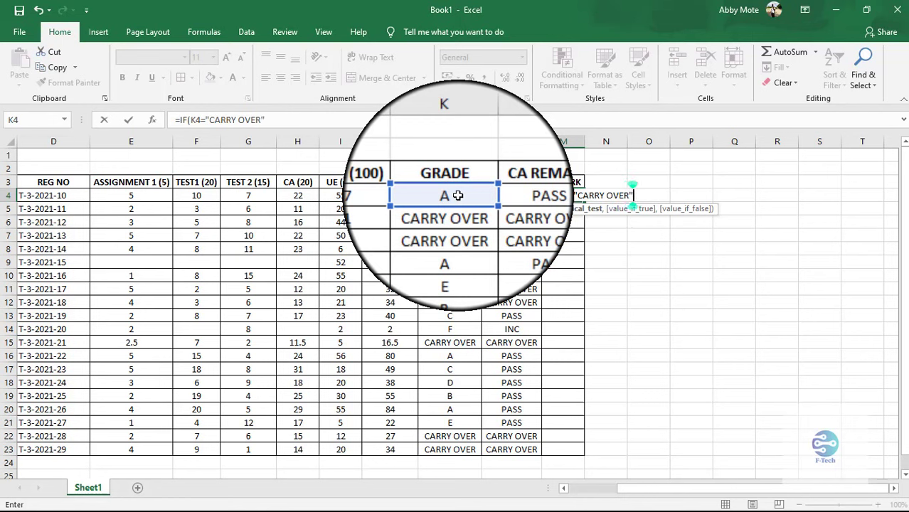
type(" ,\"")
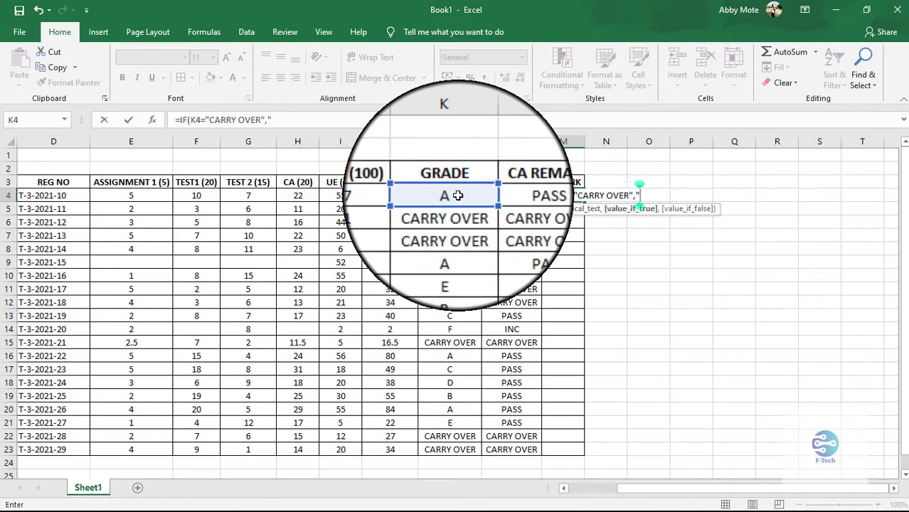
type("CARRY")
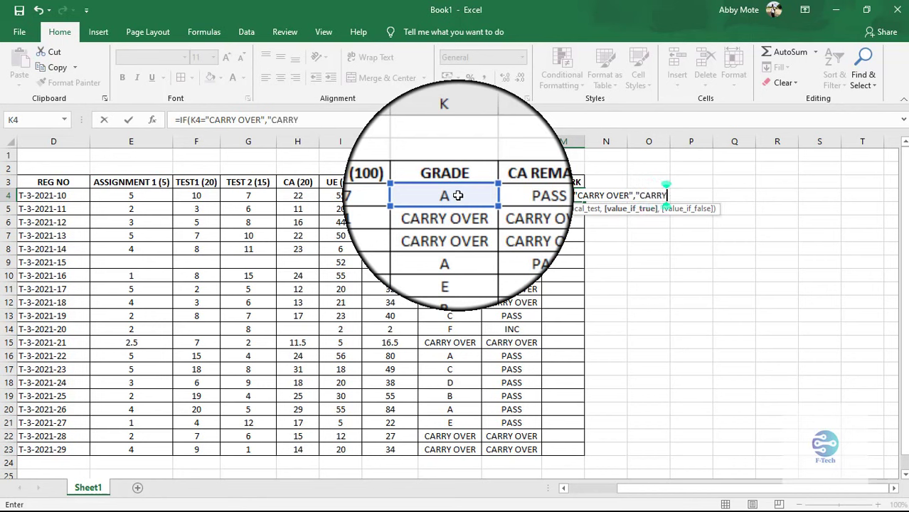
type(" OVER")
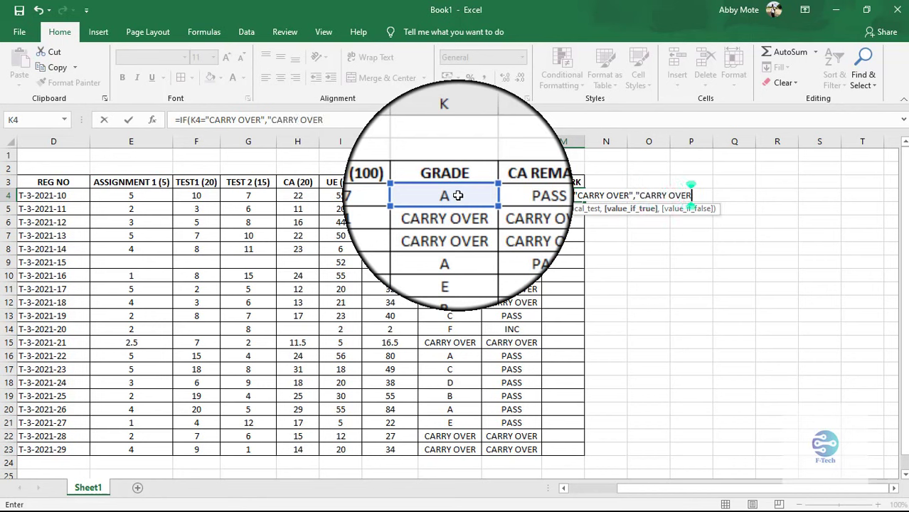
type("\"")
type(",")
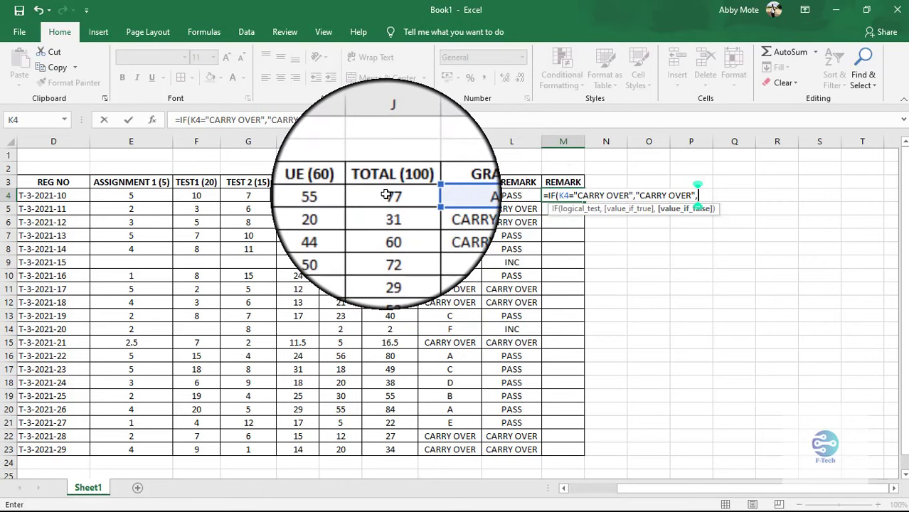
- Add an IF(J4="","ABS", branch to M4's remark formula
type("IF")
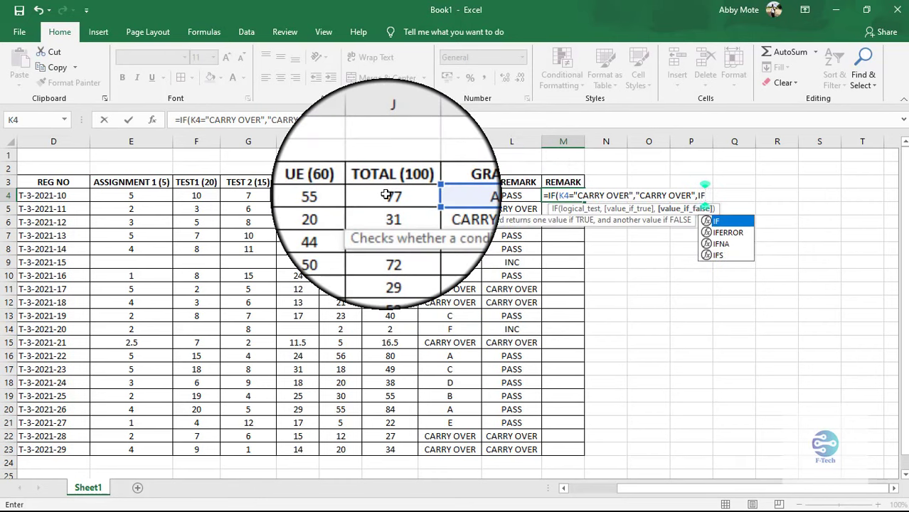
type("(")
left_click(385, 195)
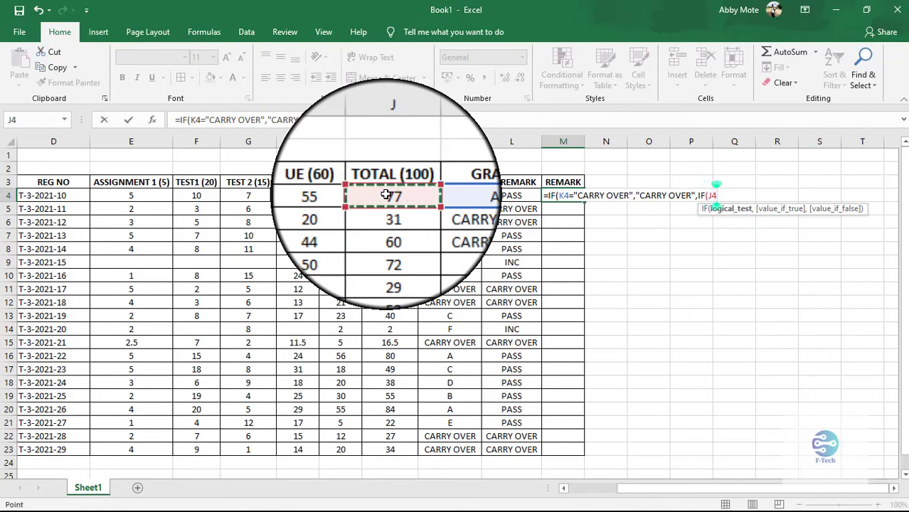
type(">")
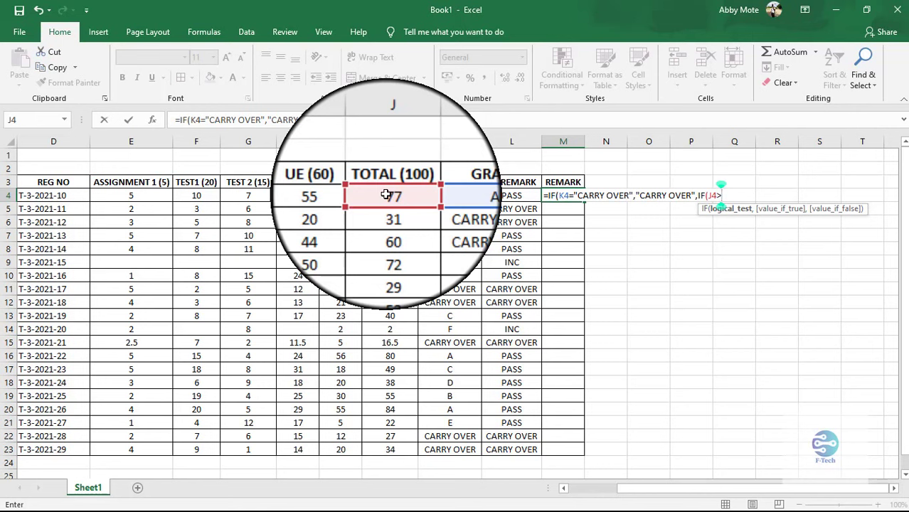
type("=")
key("BackSpace")
key("BackSpace")
type("=")
type("\"INC")
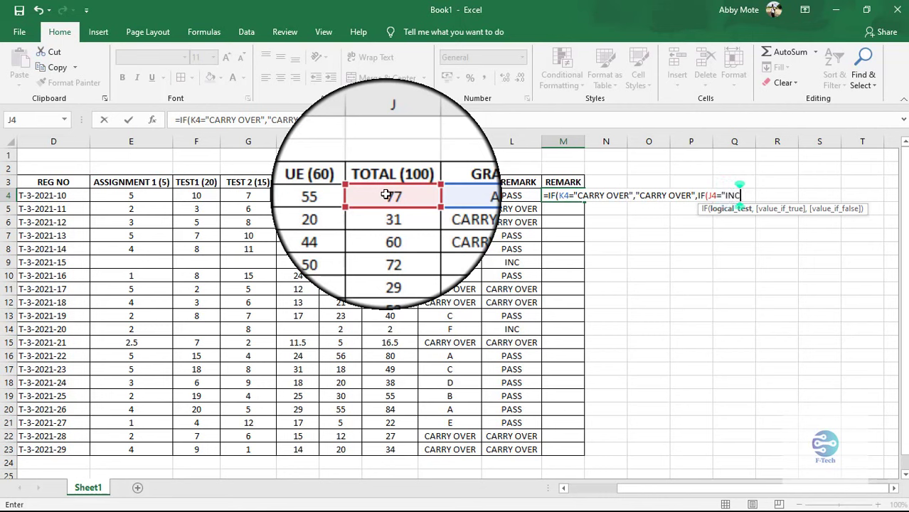
key("BackSpace")
key("BackSpace")
key("BackSpace")
type("ABS\"")
type(",")
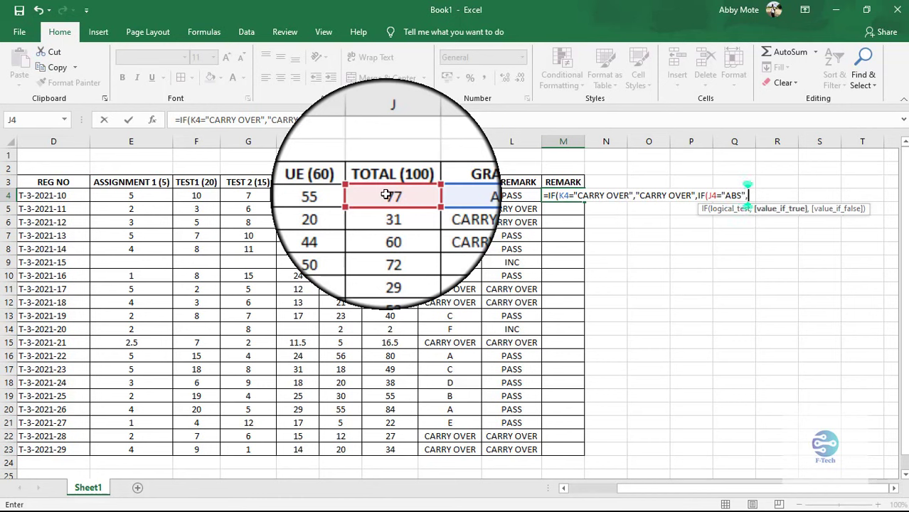
type("\"")
type("SB")
key("BackSpace")
key("BackSpace")
type("ABS")
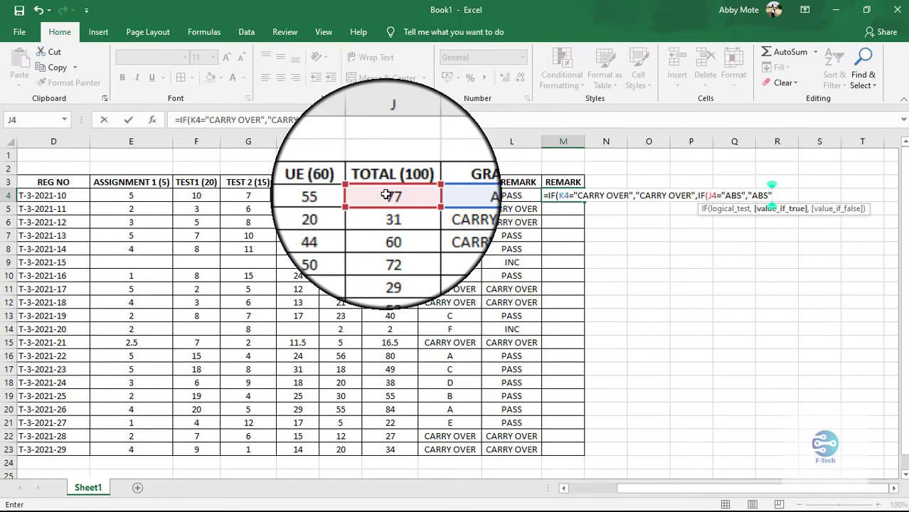
type(",")
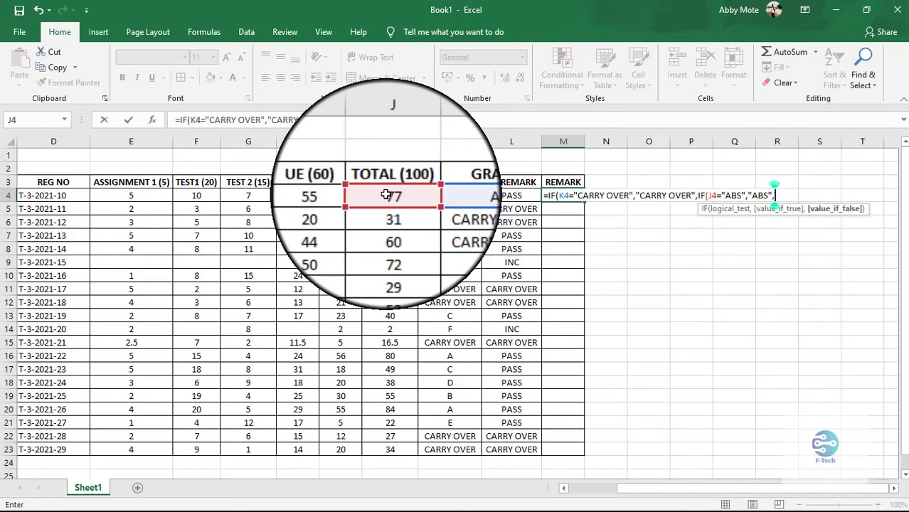
type("I")
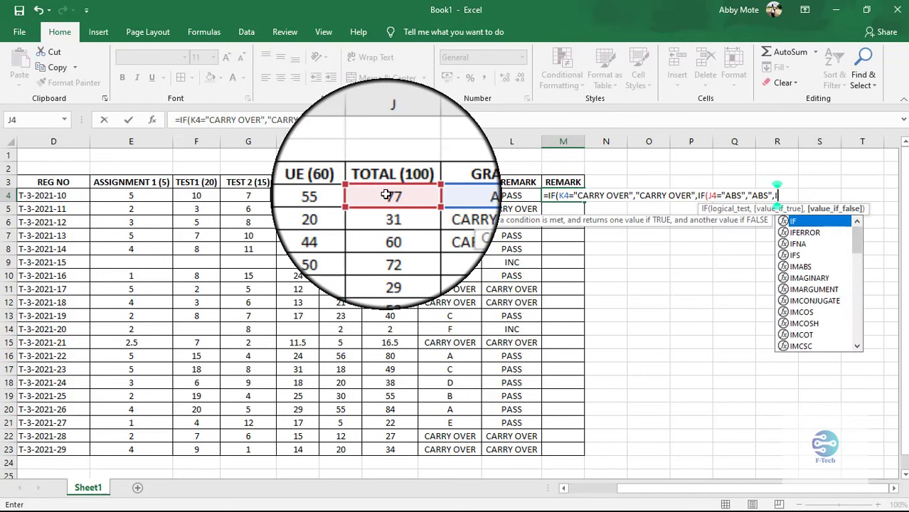
type("F(")
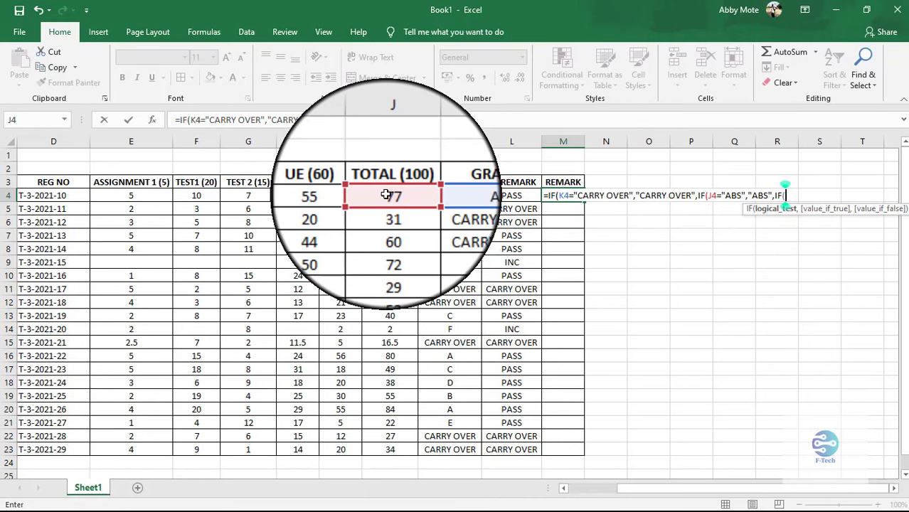
- Finish with IF(J4>=40,"PASS","FAIL"), adding the missing comma after 40, and commit M4
left_click(385, 195)
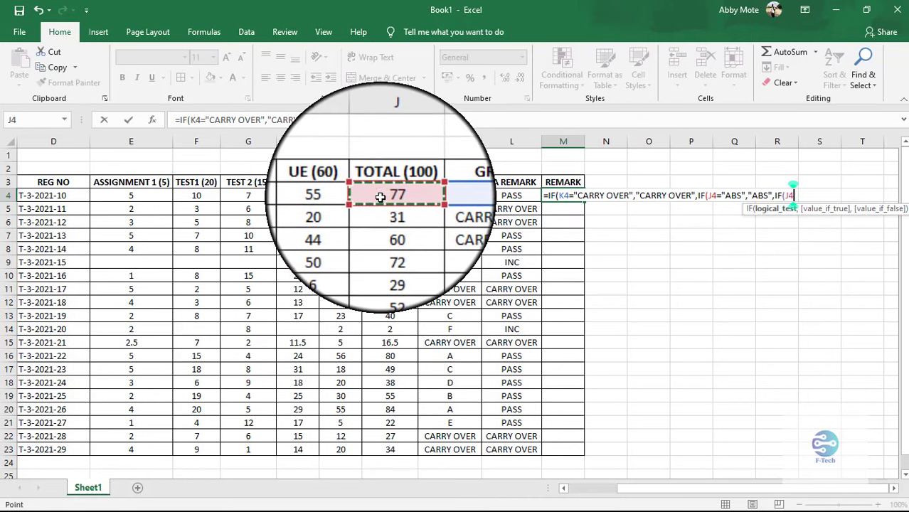
type(">=")
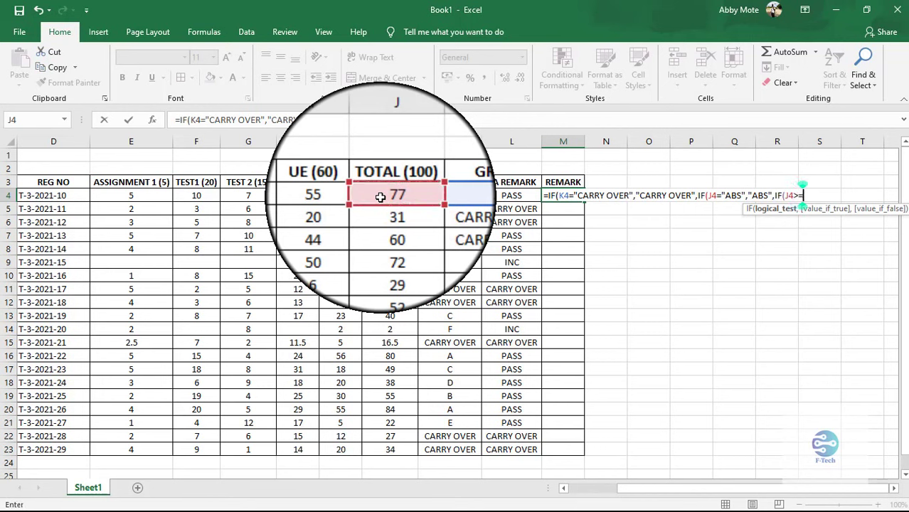
type("40")
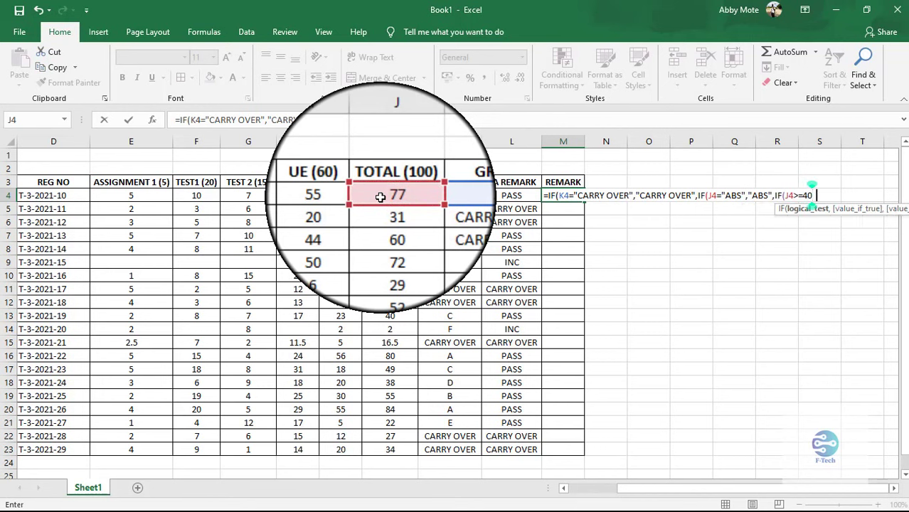
type("\"PASS\"")
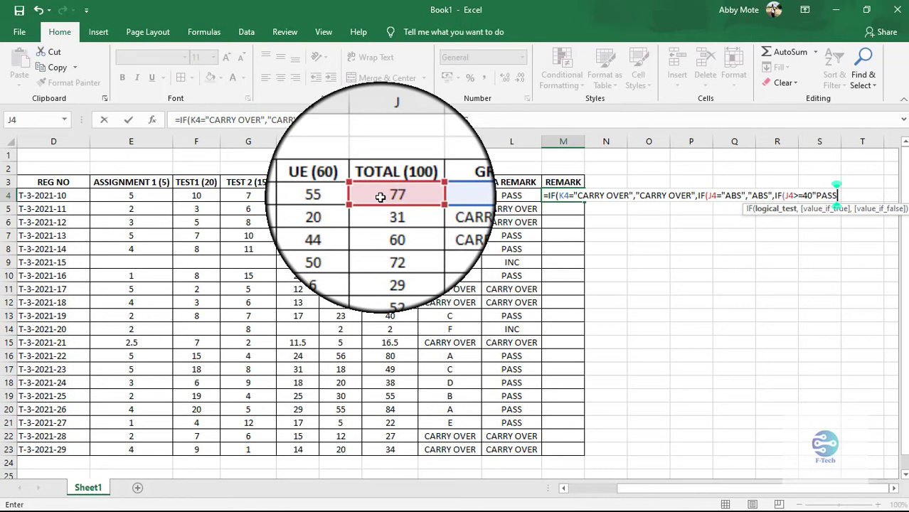
type(",")
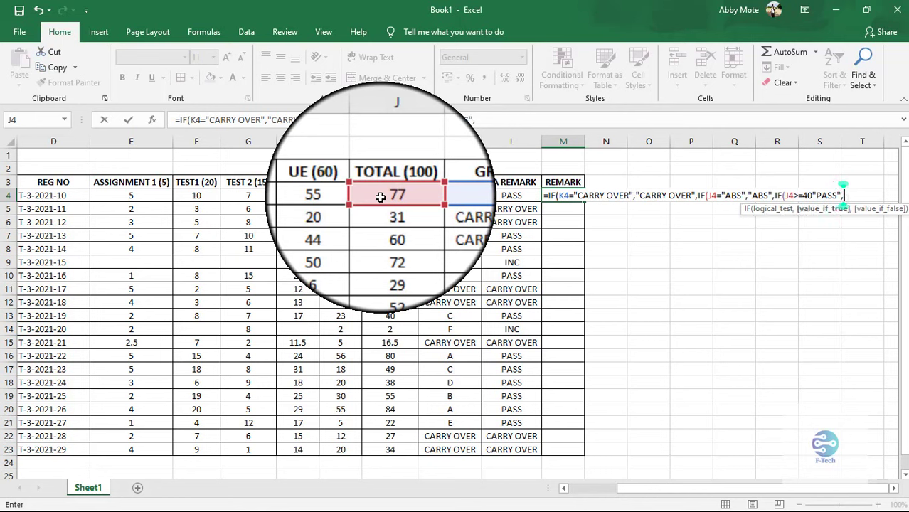
type("\"FAIL")
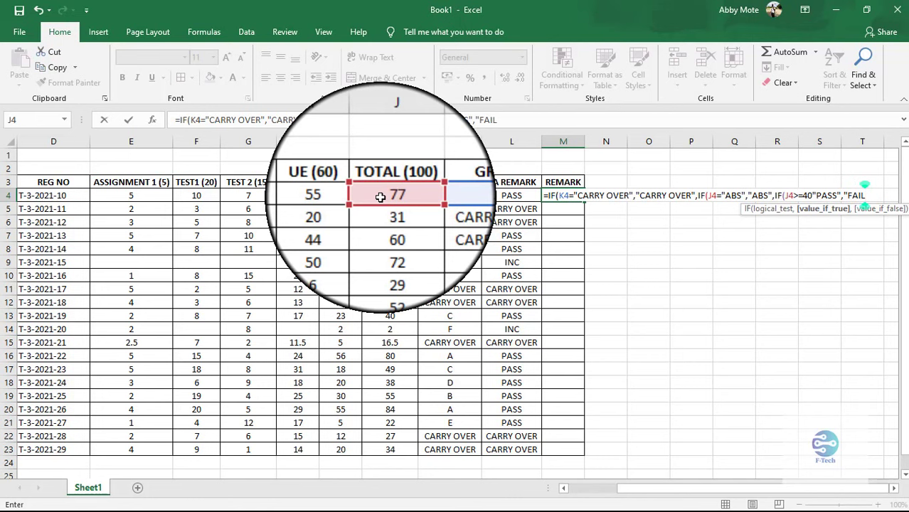
type("\"")
type(")")
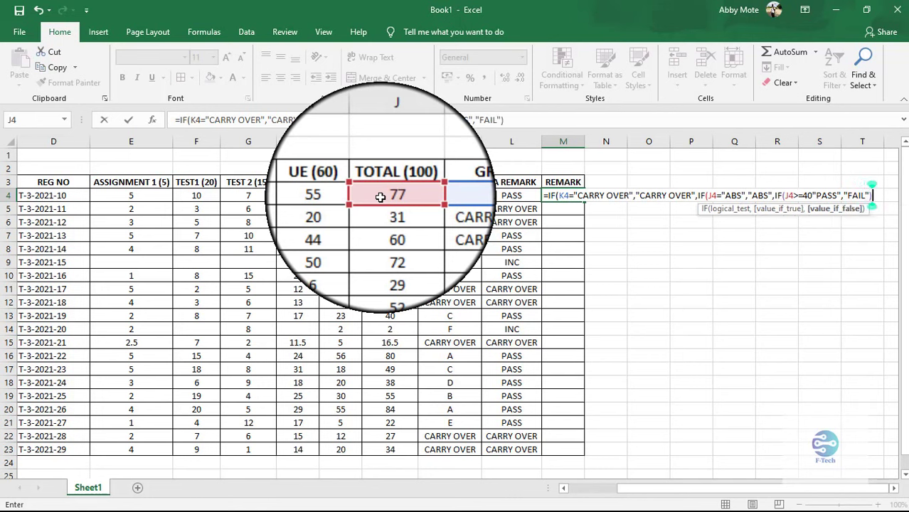
type("))")
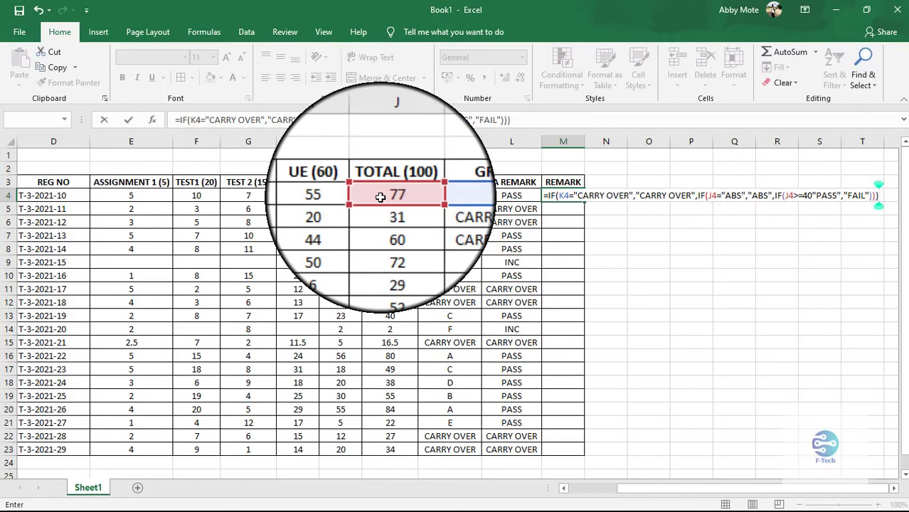
key("Return")
key("Return")
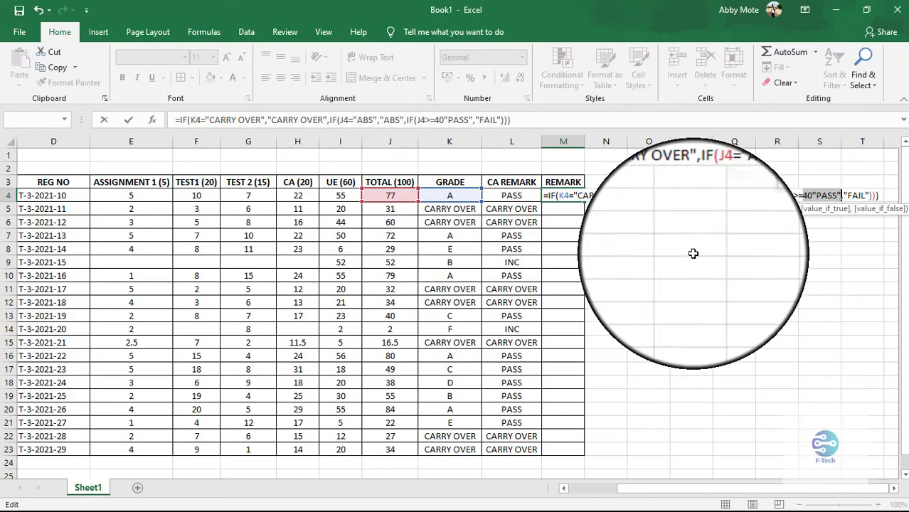
left_click(878, 196)
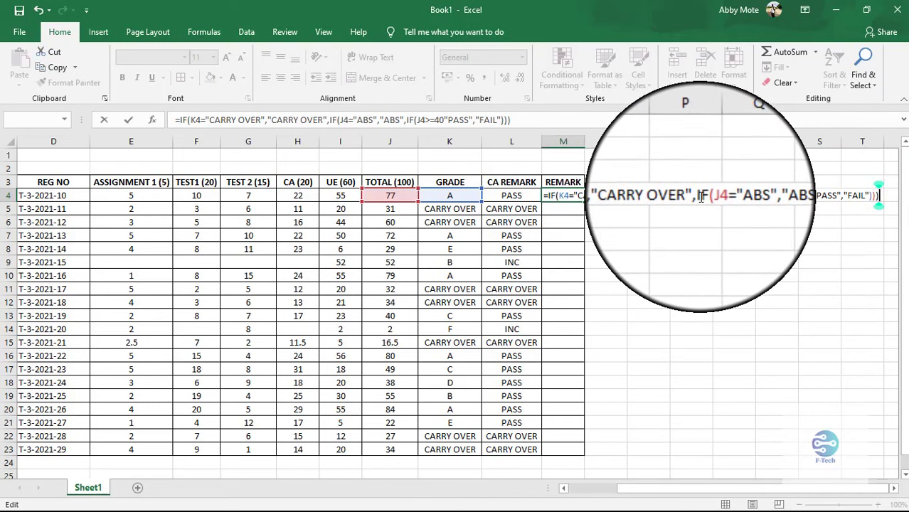
key("Return")
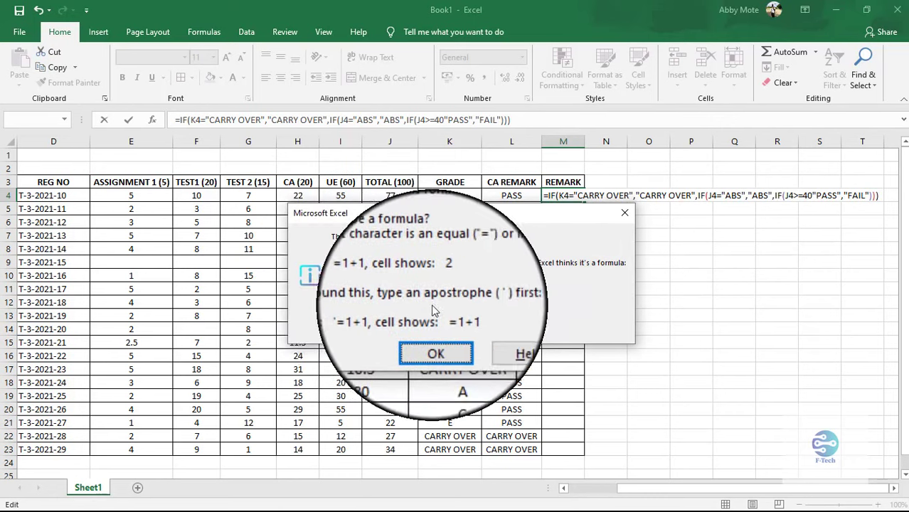
left_click(620, 215)
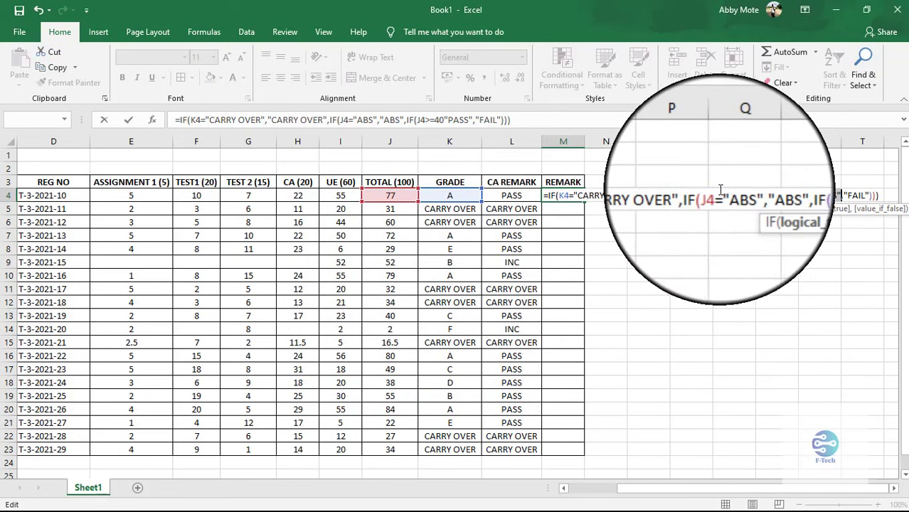
left_click(813, 193)
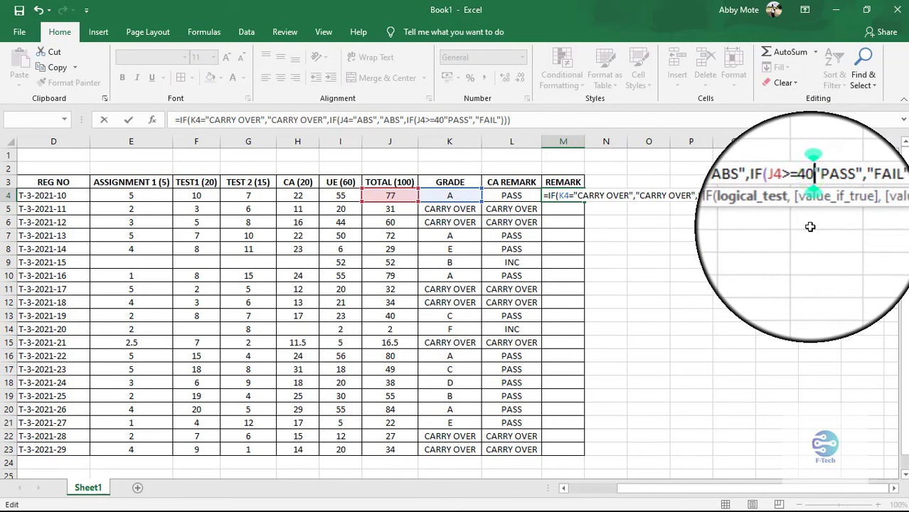
type(",")
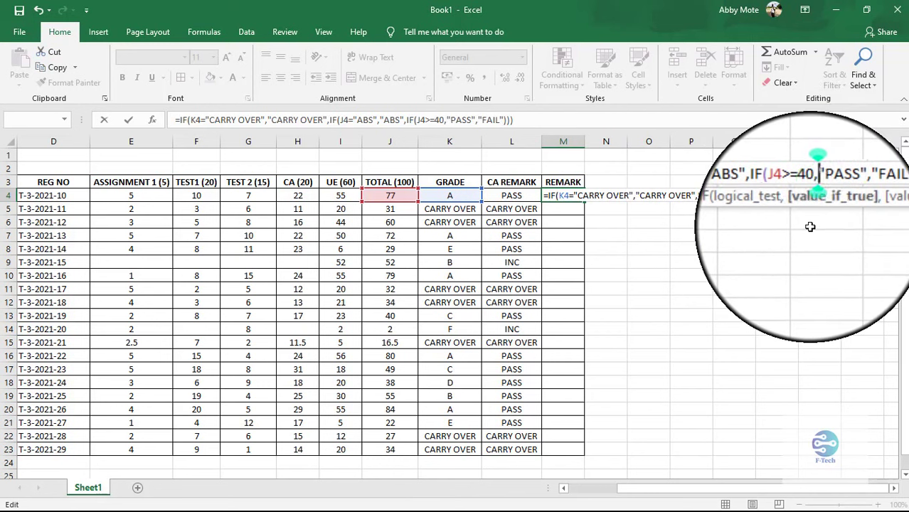
key("Return")
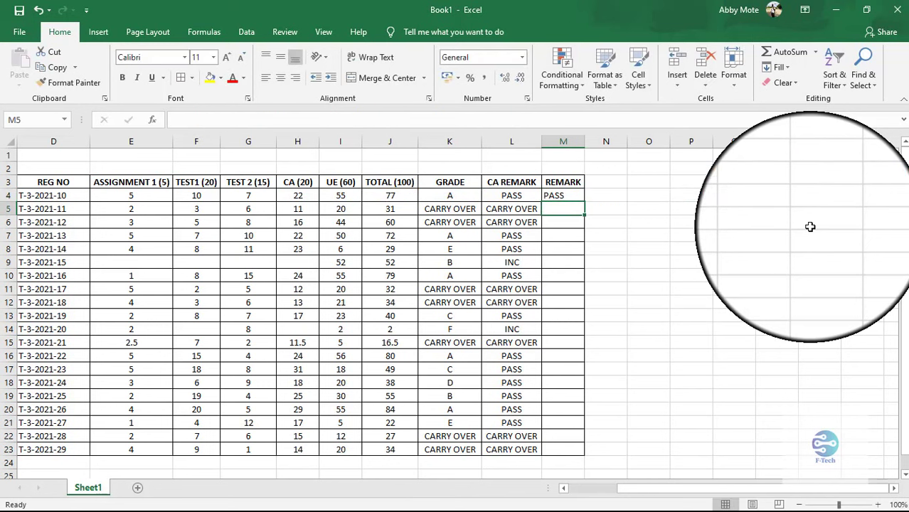
- Fill M4's remark formula down to M23, widen column M and centre the remarks
left_click(559, 195)
left_click_drag(585, 202, 596, 451)
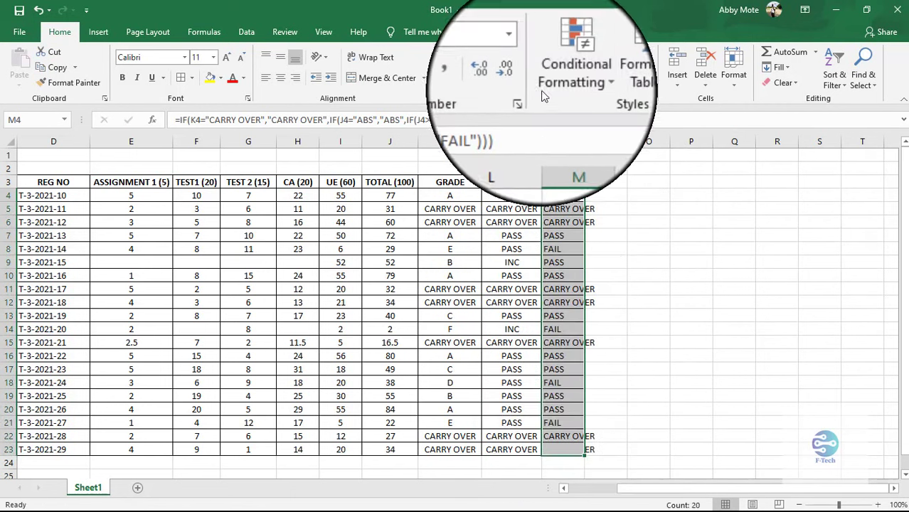
left_click_drag(585, 140, 599, 141)
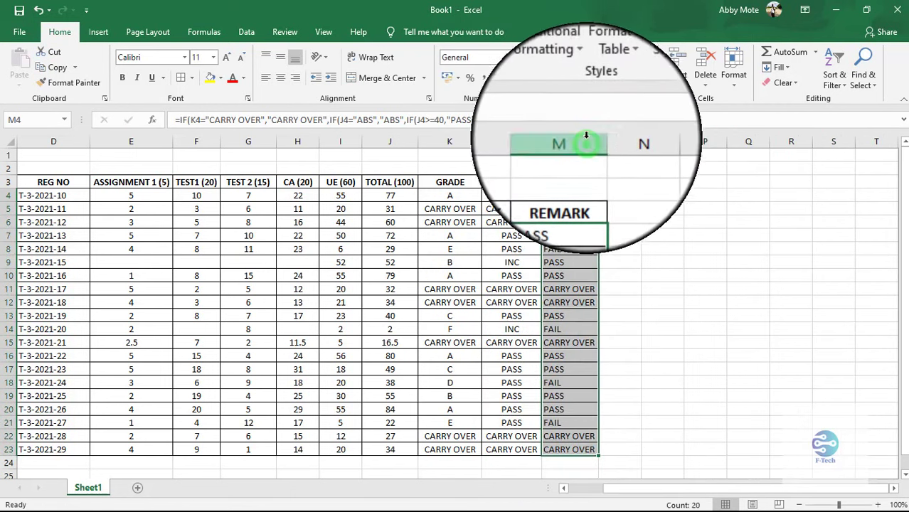
left_click(283, 81)
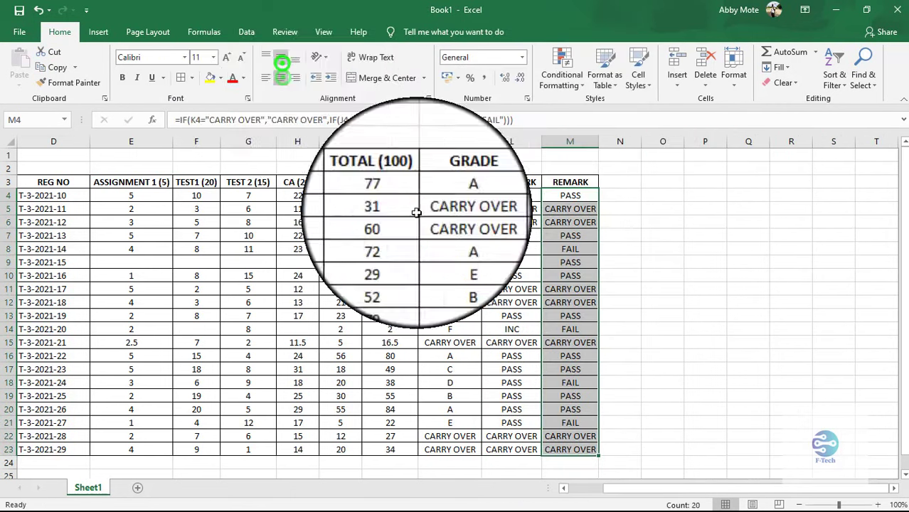
left_click(688, 343)
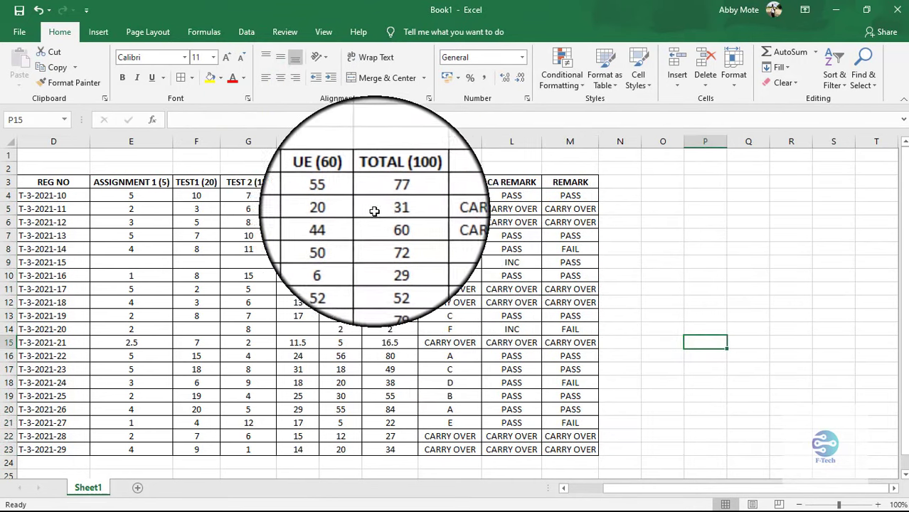
left_click(383, 210)
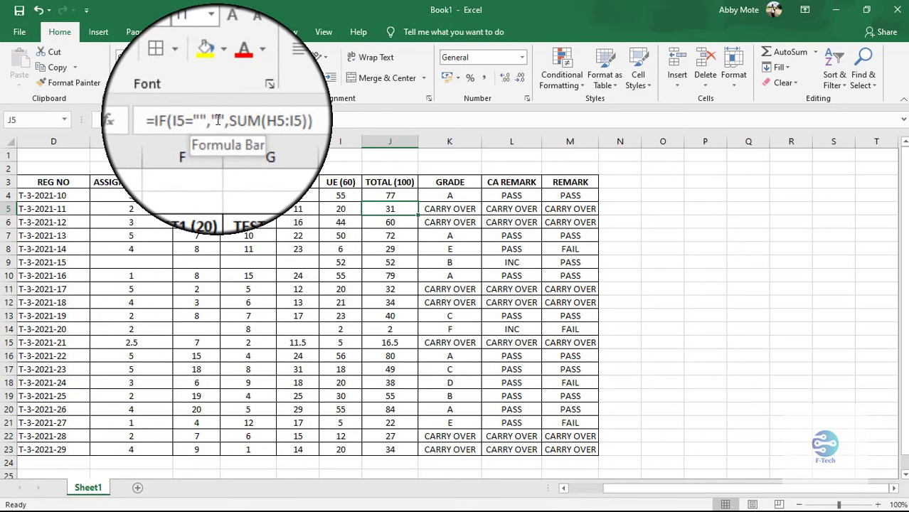
- Make the TOTAL formula return "ABS" for a blank UE score and fill J4:J23
left_click(214, 119)
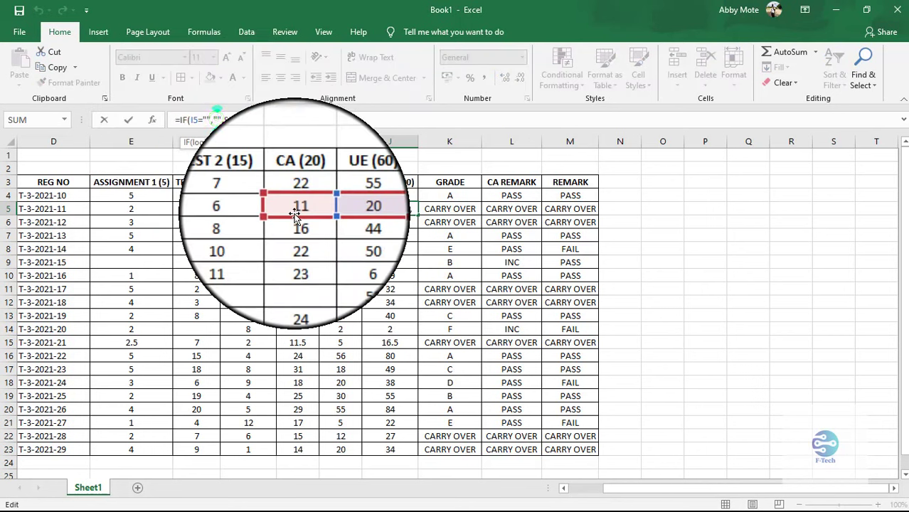
type("AB")
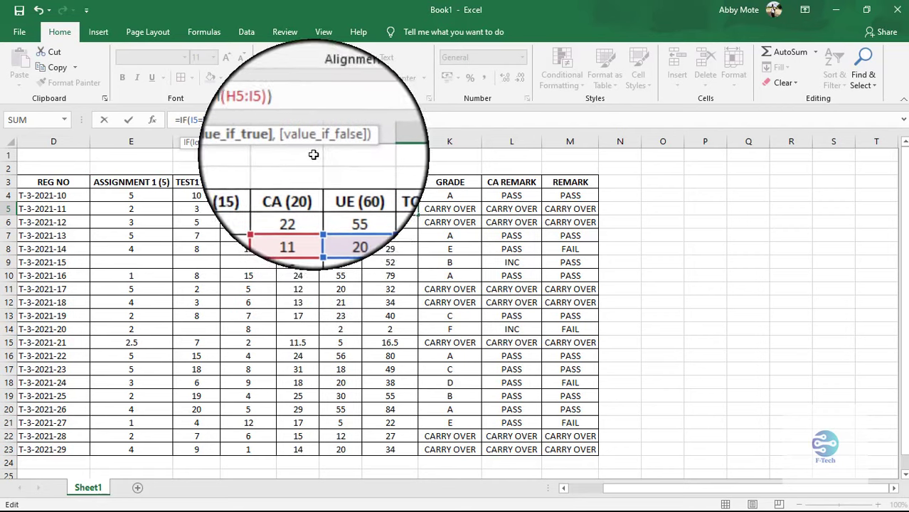
type("S\",SUM")
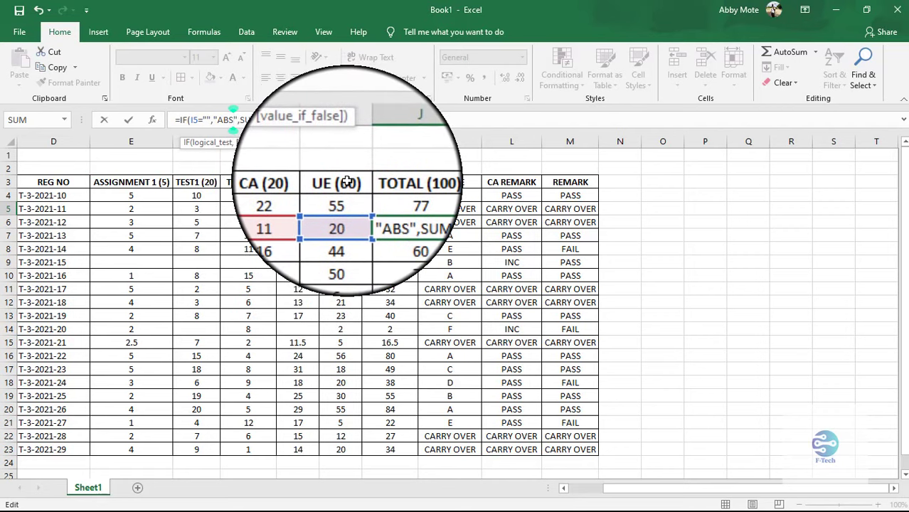
key("Return")
left_click(349, 196)
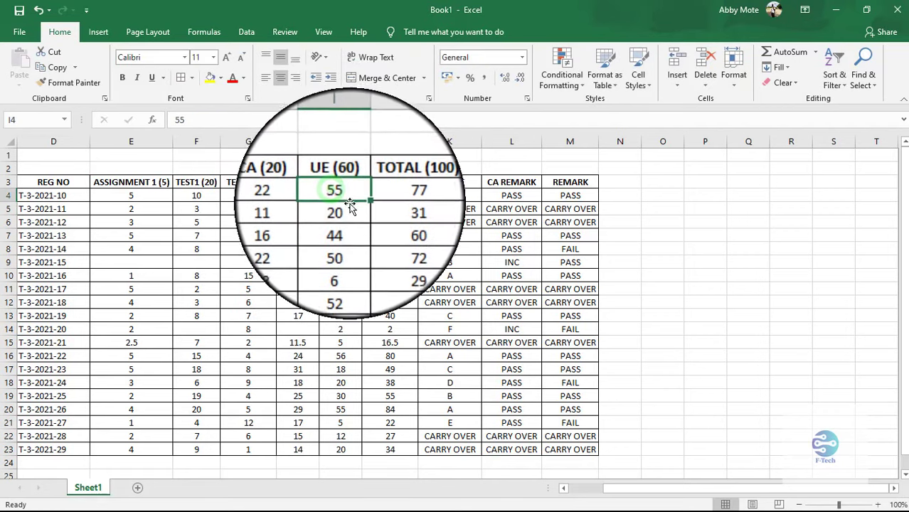
left_click(348, 208)
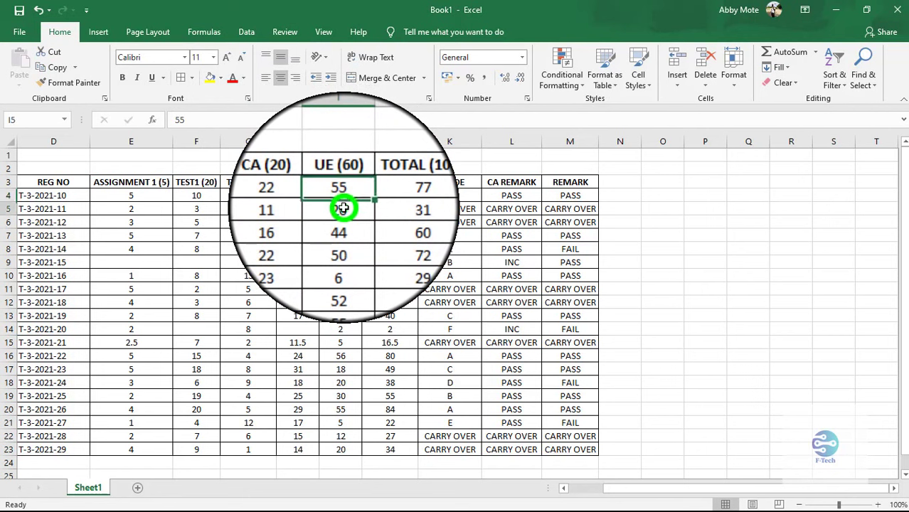
left_click(381, 198)
left_click(217, 118)
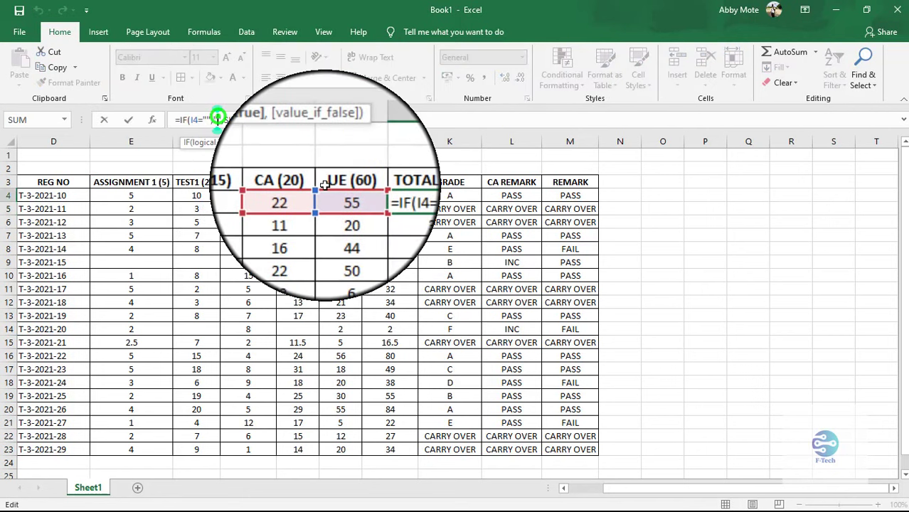
left_click(233, 117)
type(",\"ABS\",SUM(H4:I4))")
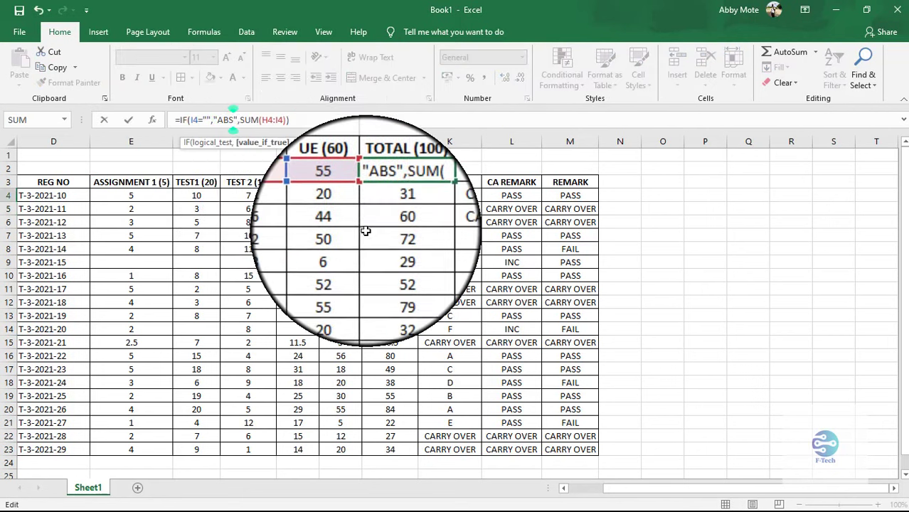
left_click(395, 196)
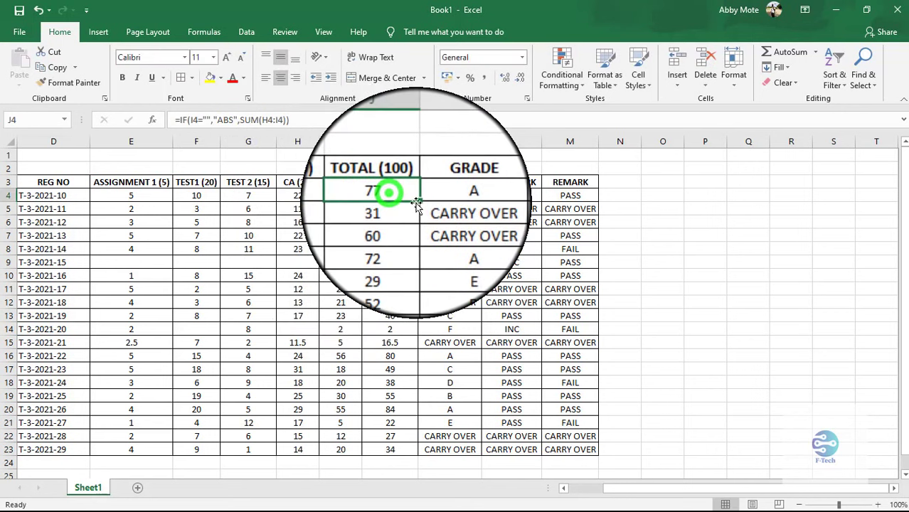
left_click_drag(419, 202, 424, 455)
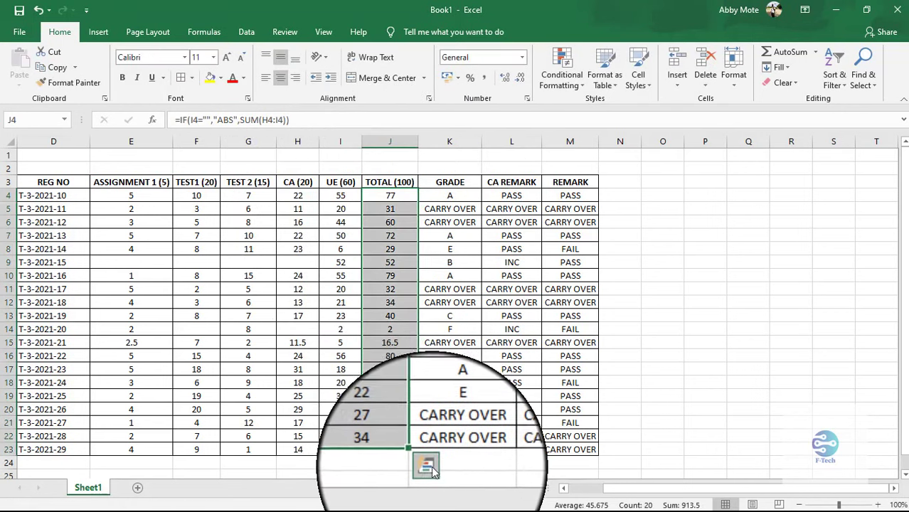
- Clear the UE score in I16 to test the ABS result
left_click(346, 350)
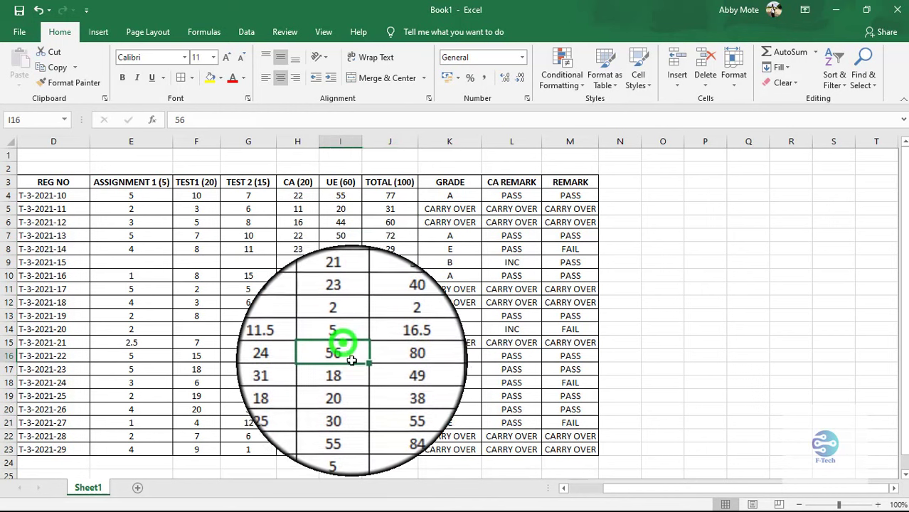
key("BackSpace")
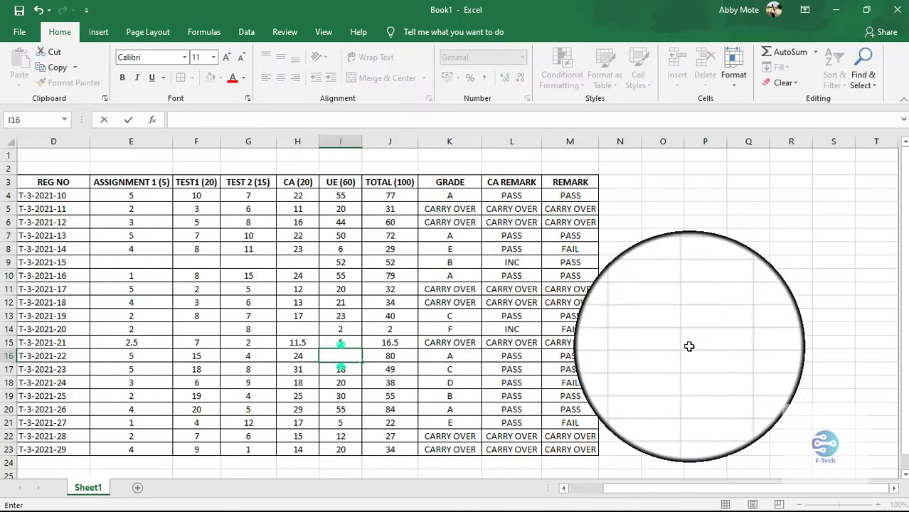
left_click(788, 321)
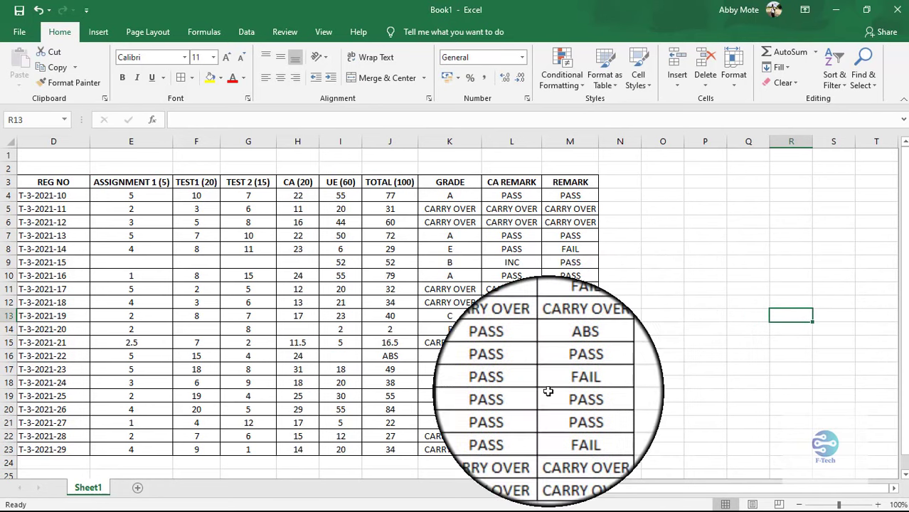
- Save the workbook as BRESULT in the LECTURES folder using More save options
left_click(20, 12)
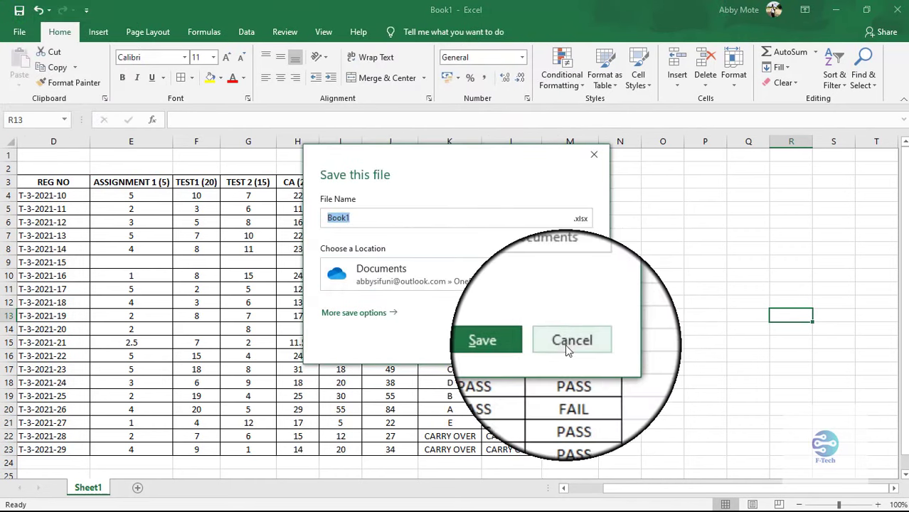
left_click(382, 324)
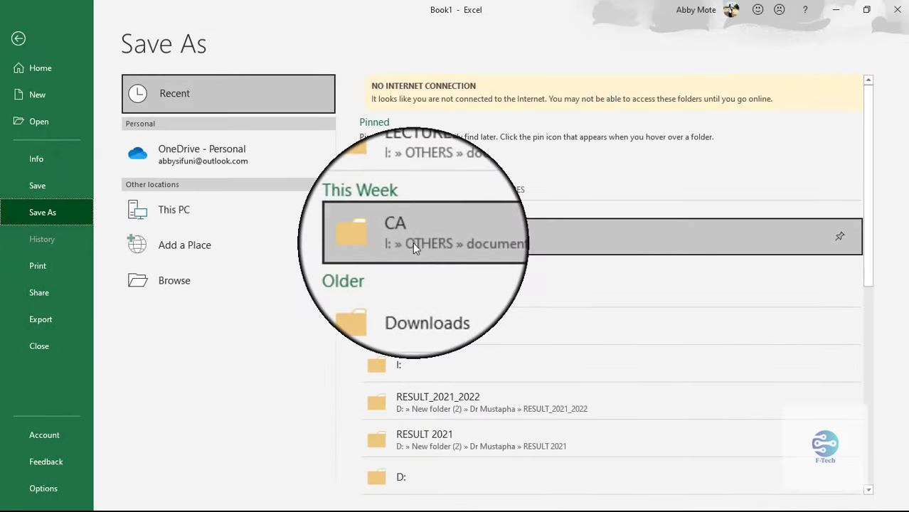
left_click(429, 190)
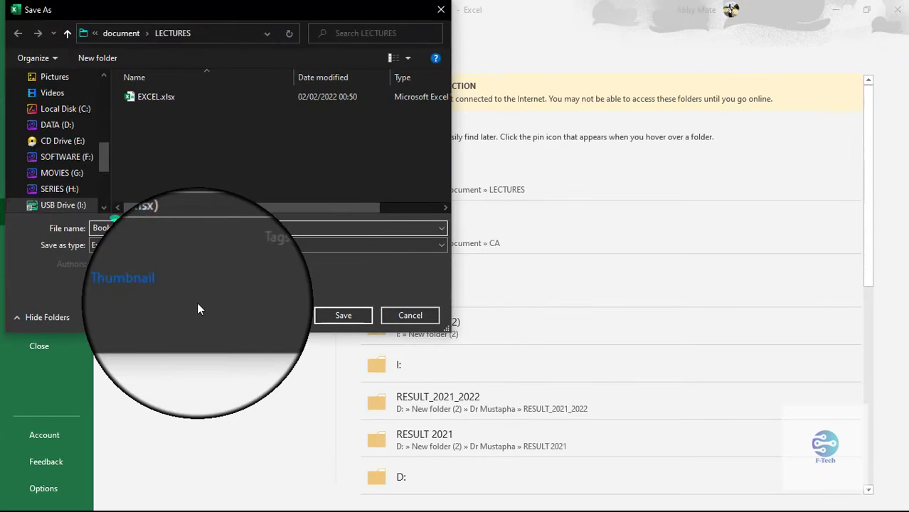
type("RESULT")
left_click(362, 317)
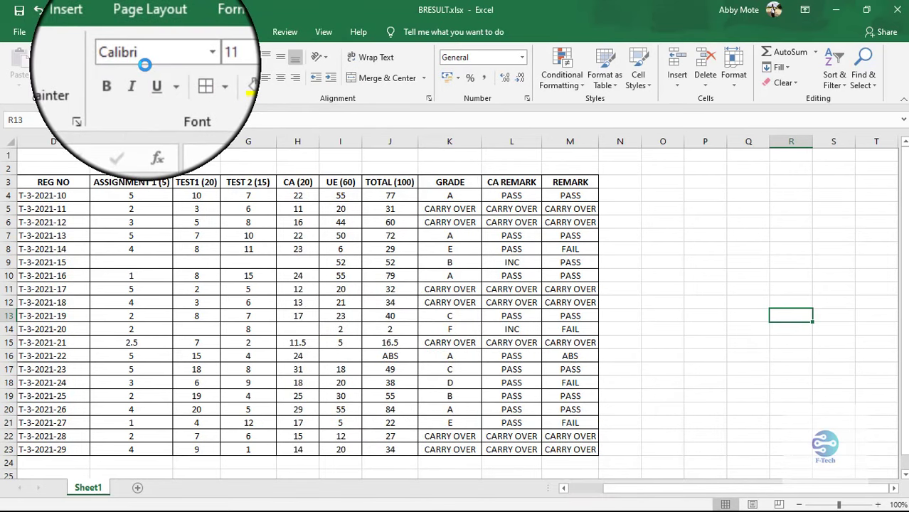
key("alt+F4")
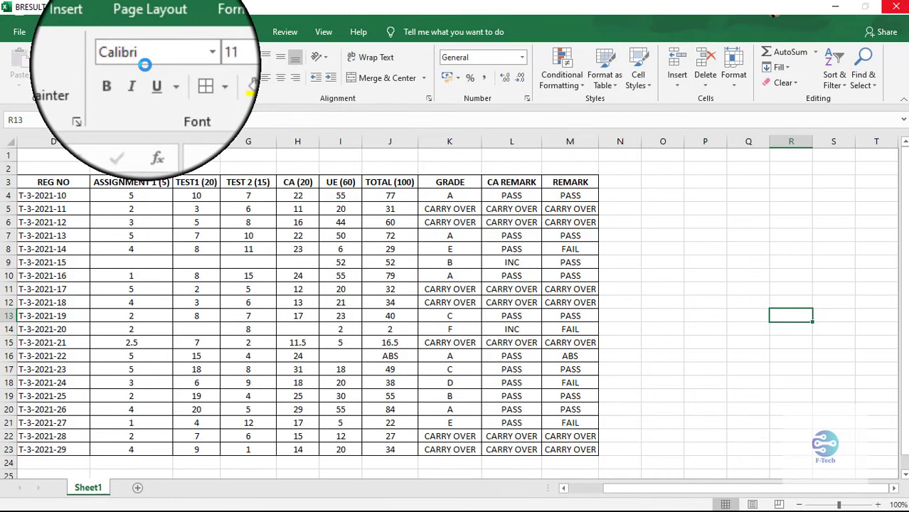
scroll(146, 65, "down", 1)
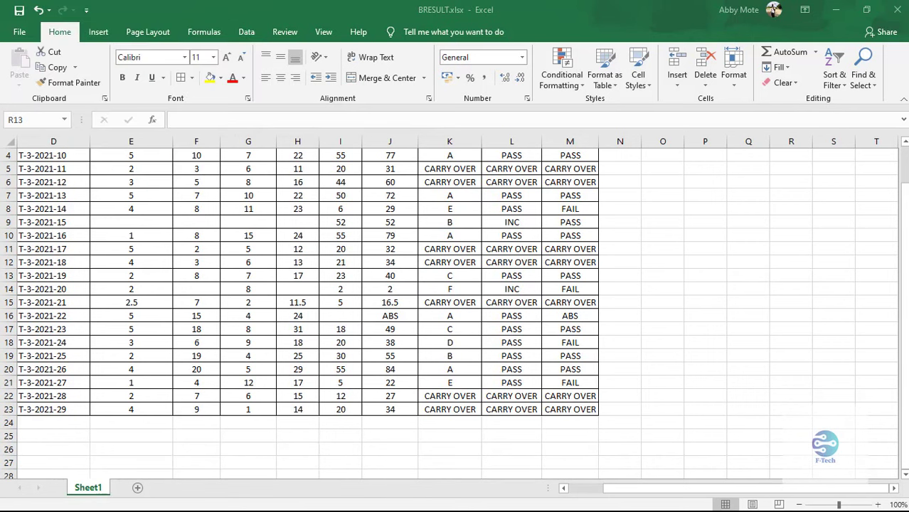
left_click_drag(624, 488, 596, 491)
scroll(462, 341, "up", 1)
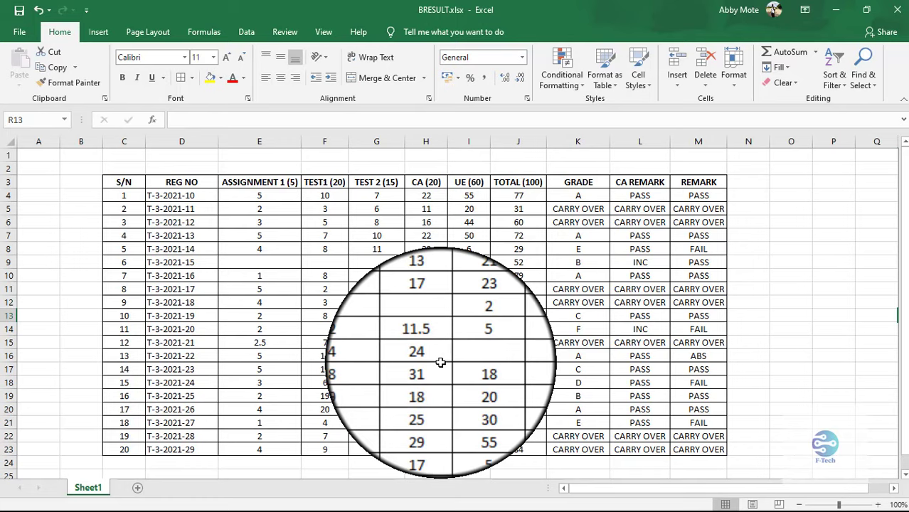
scroll(441, 363, "down", 2)
scroll(441, 361, "down", 3)
scroll(385, 355, "down", 1)
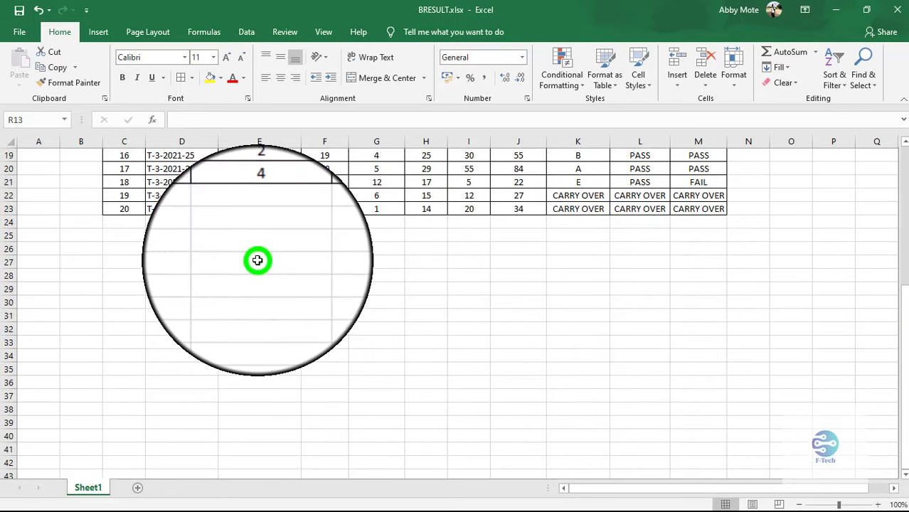
left_click(257, 261)
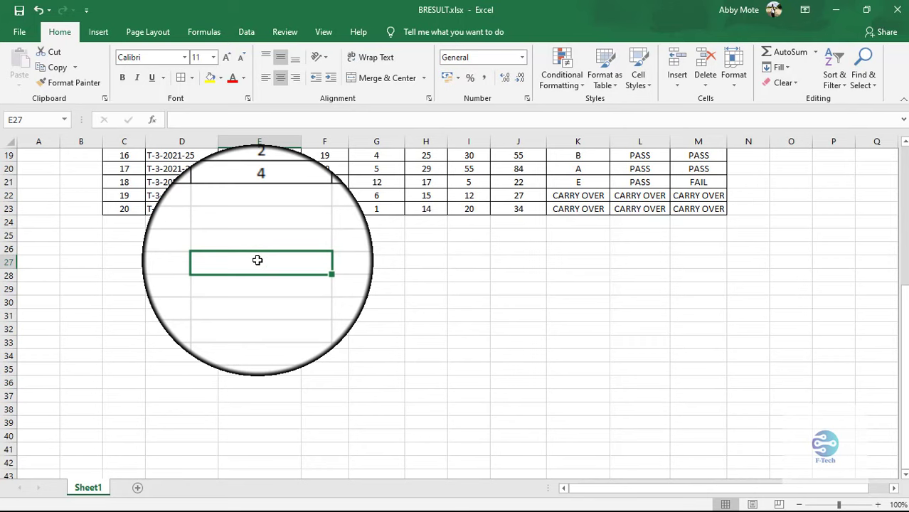
- Enter CA SUMMARY in E27 with labels TOTAL STUDENT, CARRY OVER, PASS and INC below it
type("CA S")
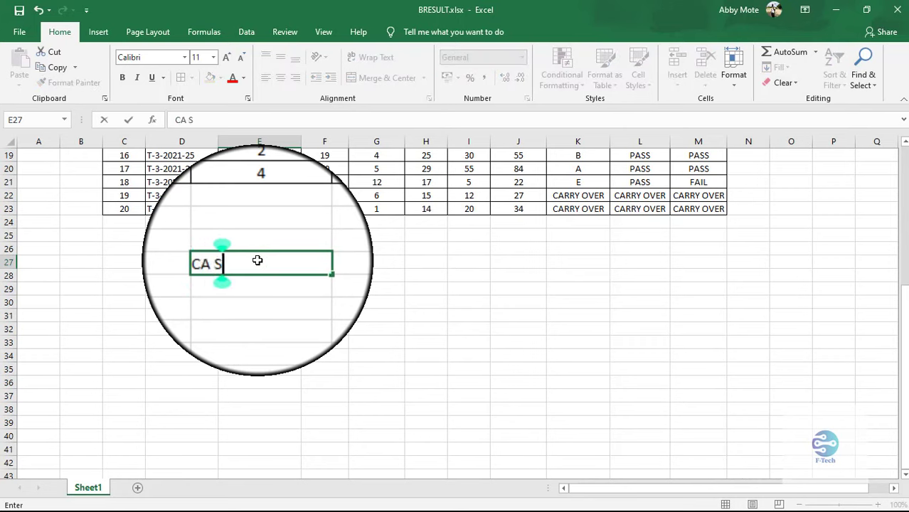
type("UMMARY")
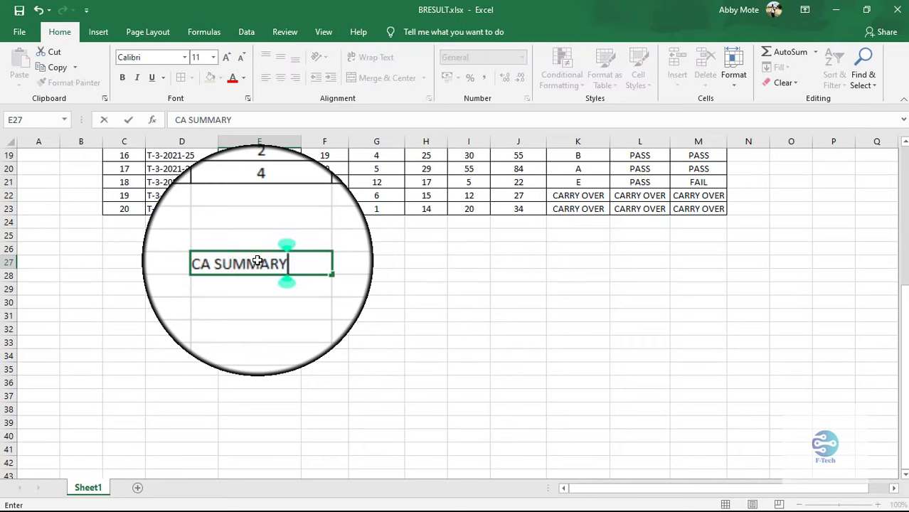
left_click(257, 279)
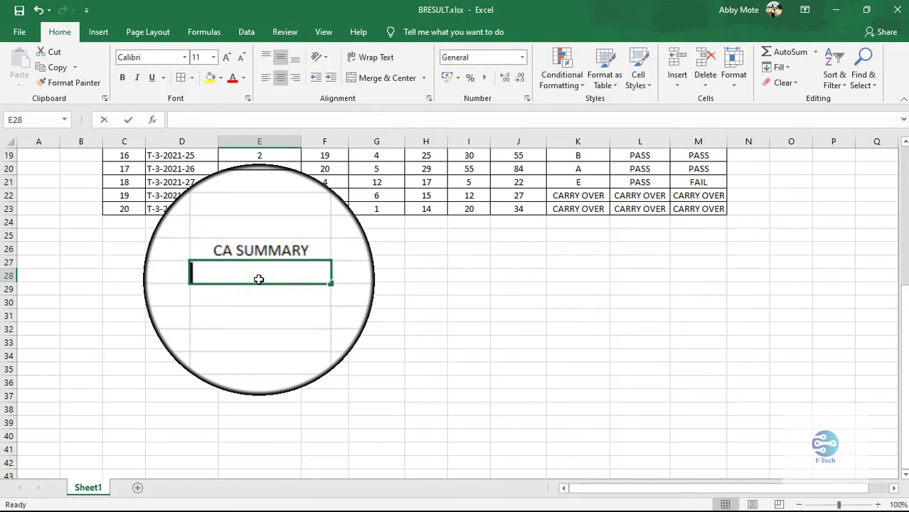
type("TOTA")
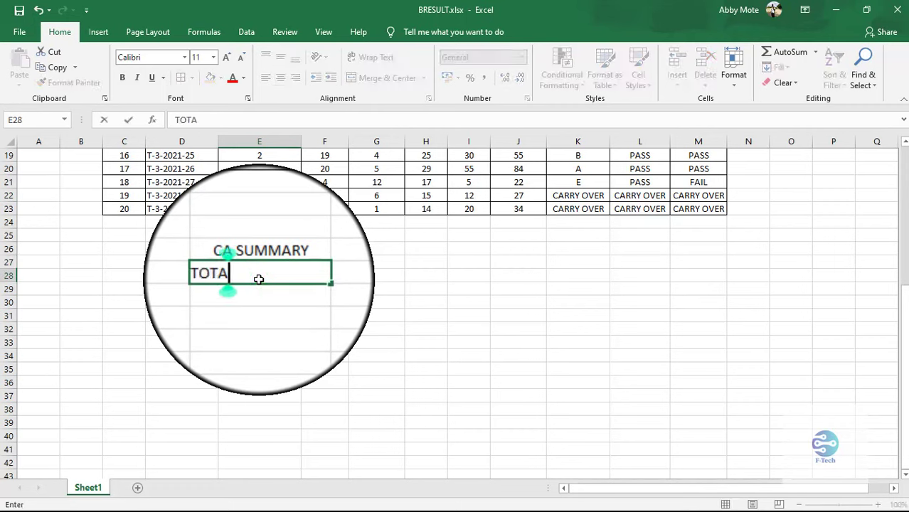
type("L STU")
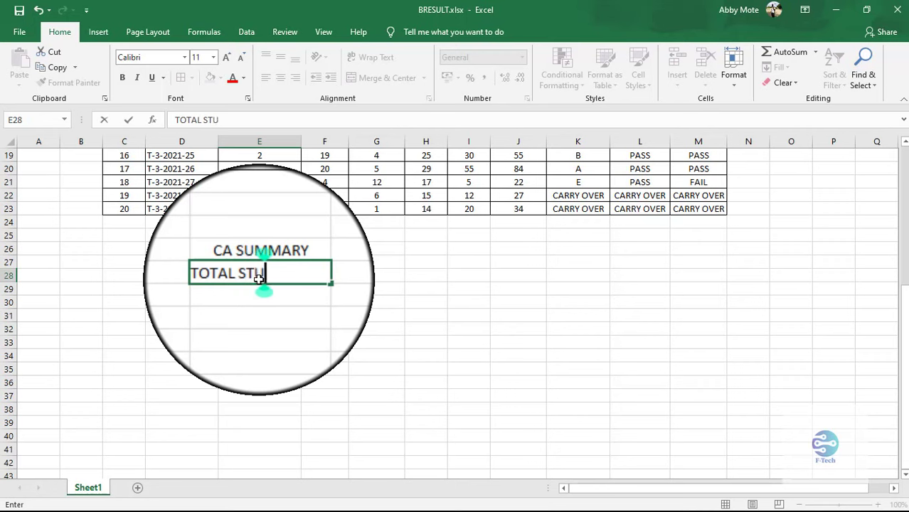
type("DENT")
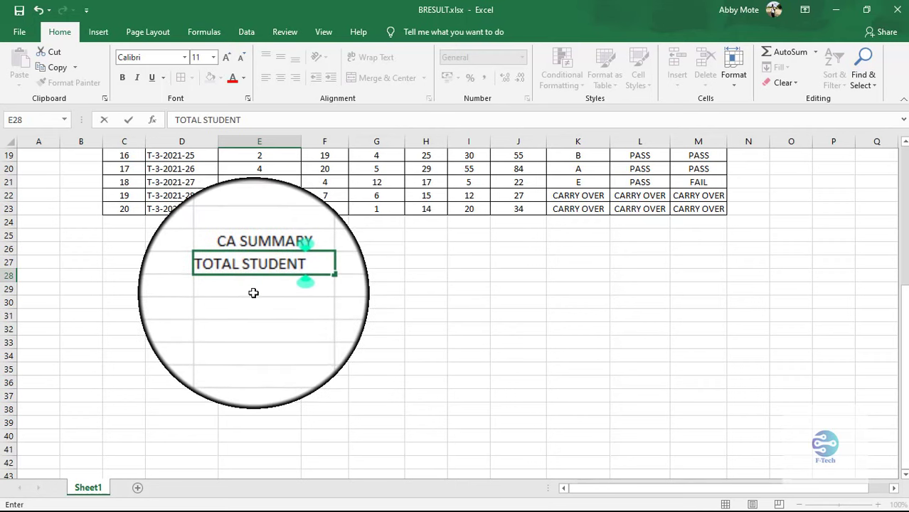
left_click(253, 291)
type("C")
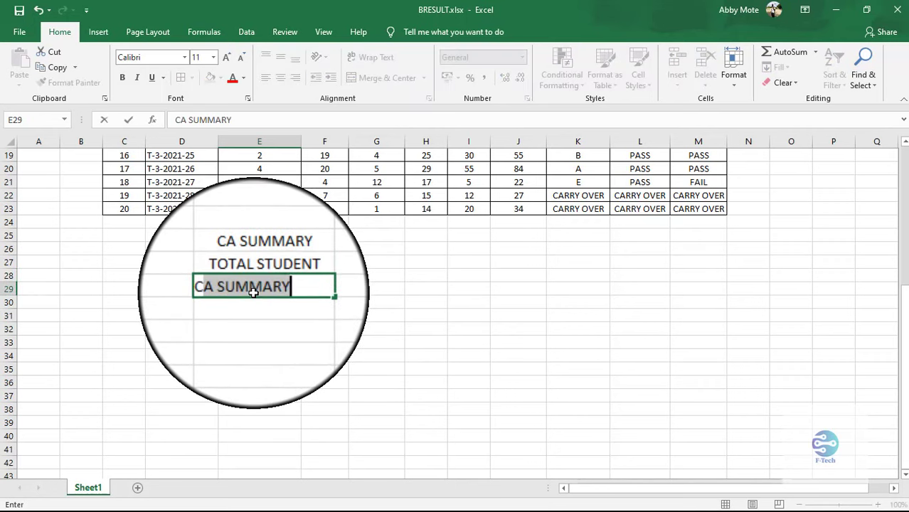
type("ARRY O")
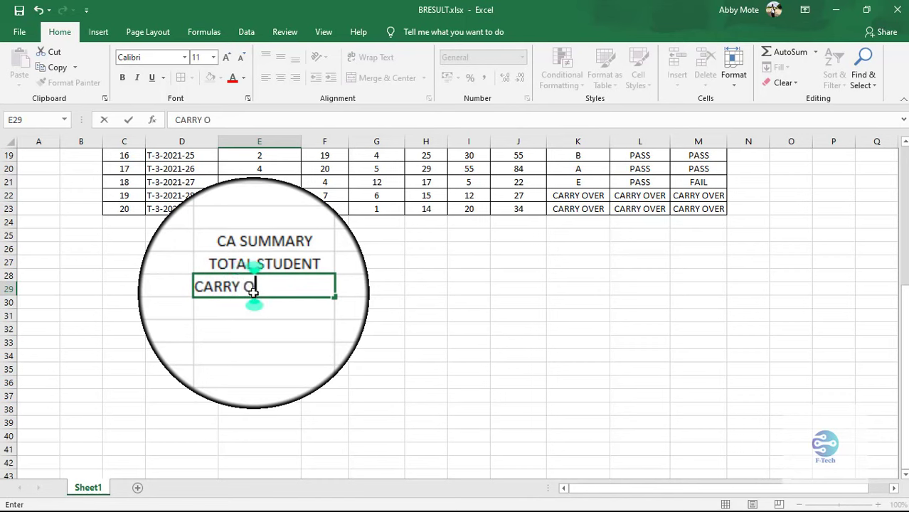
type("VER")
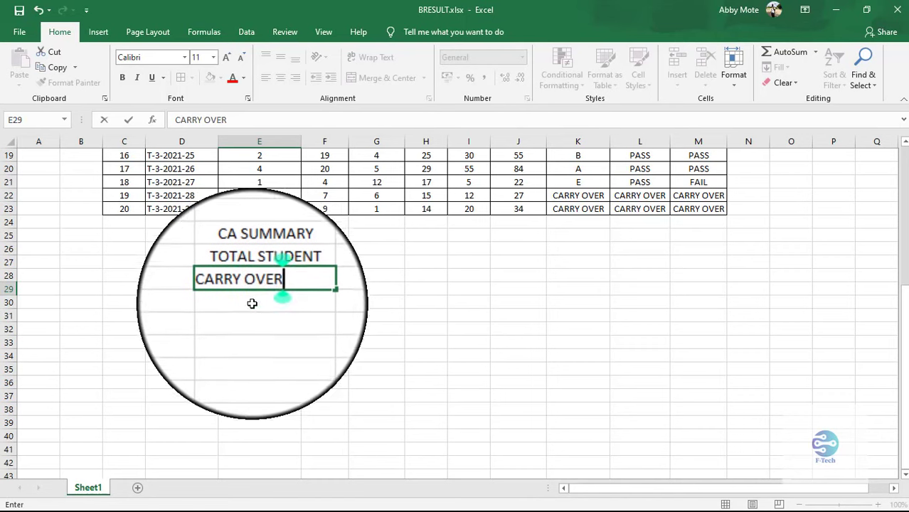
left_click(252, 302)
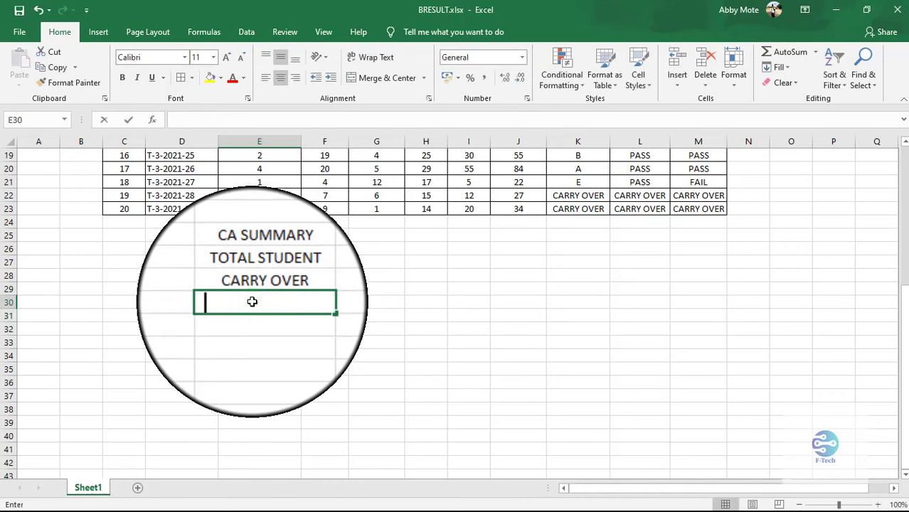
type("PASS")
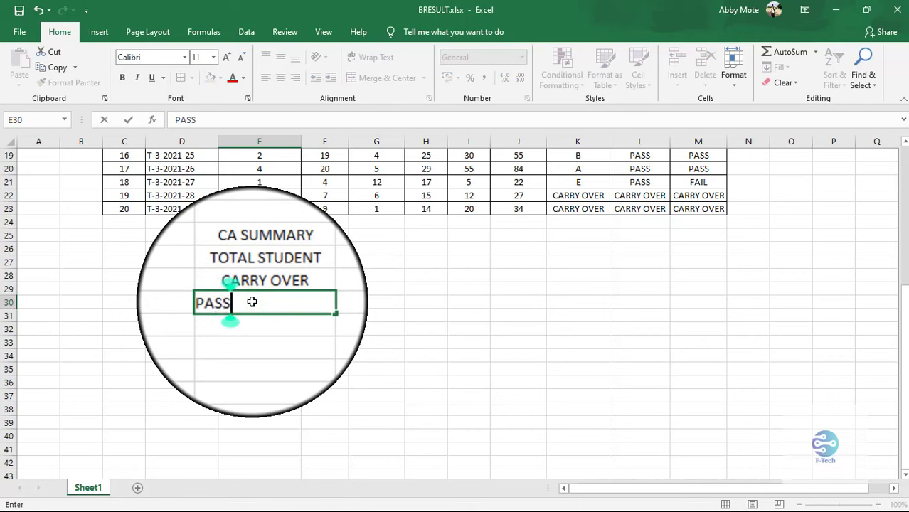
left_click(256, 313)
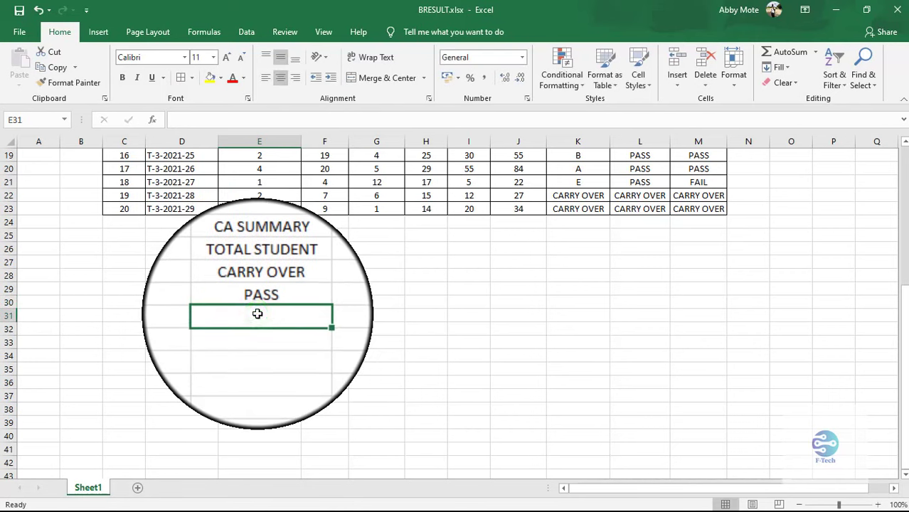
type("INC")
left_click(258, 328)
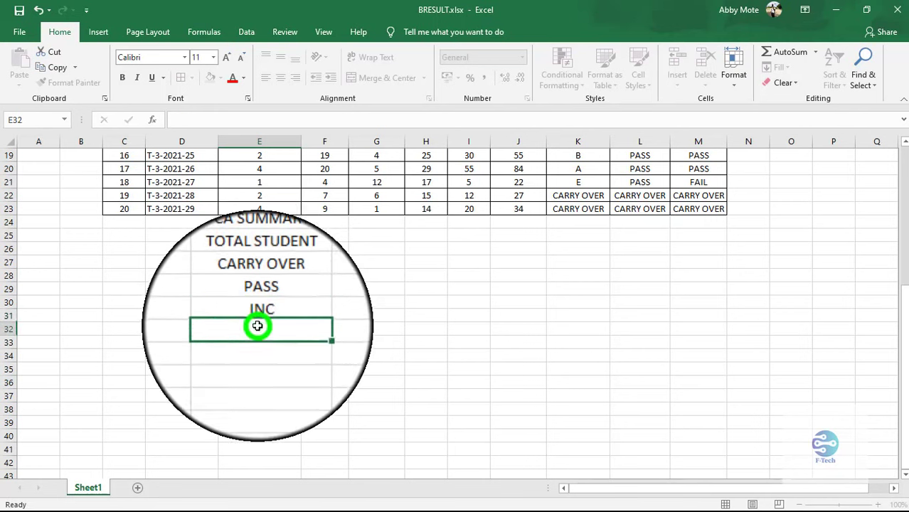
- Bold the CA SUMMARY heading and left-align the four labels in E28:E31
left_click(227, 262)
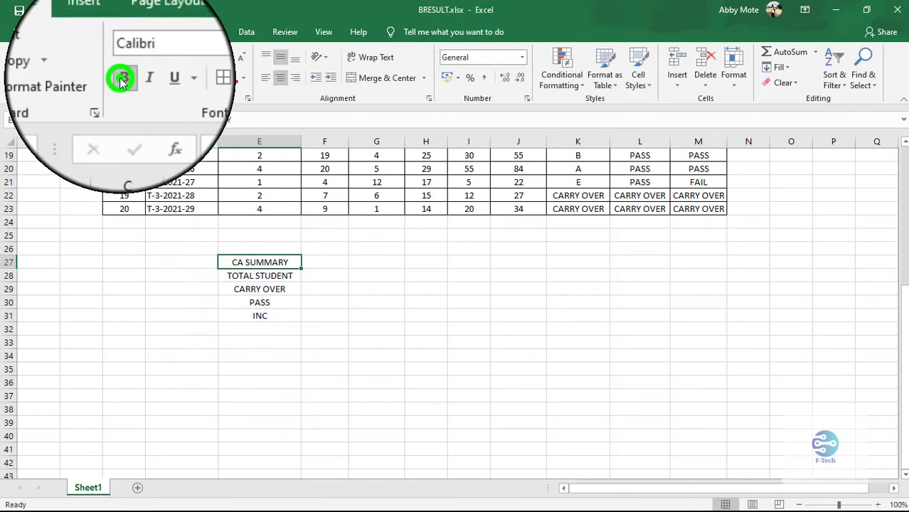
left_click(260, 289)
left_click_drag(241, 275, 246, 316)
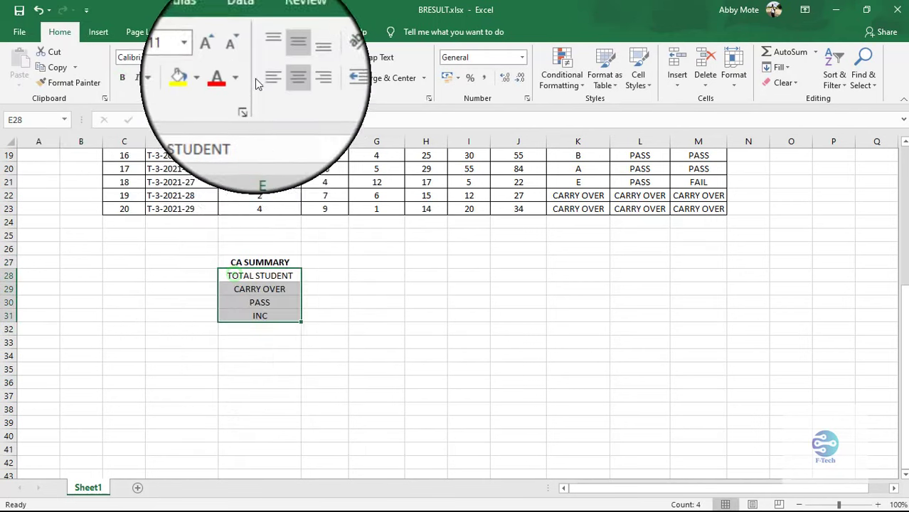
left_click(280, 78)
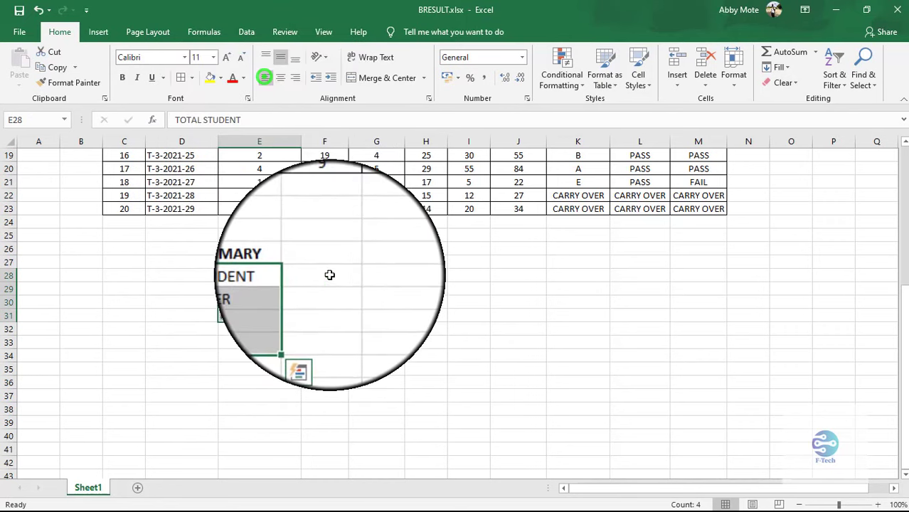
left_click(329, 275)
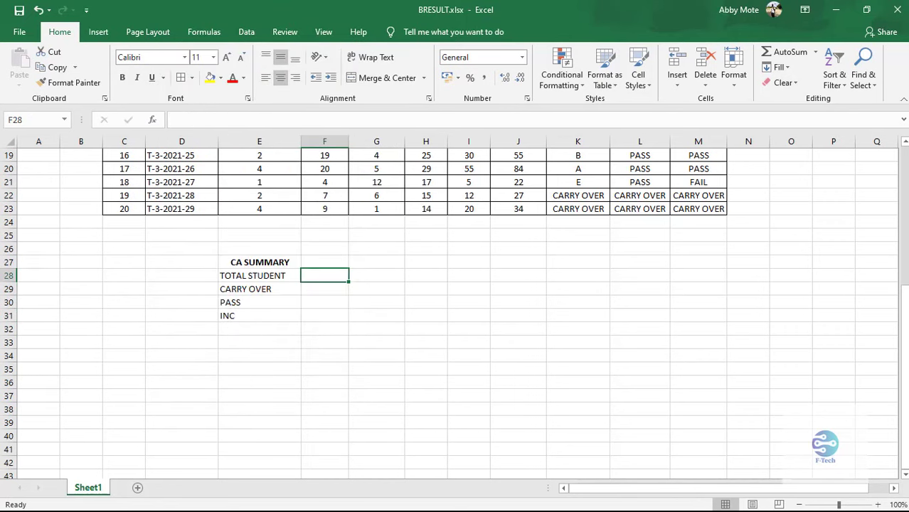
- Enter =COUNT(D4:D23) in F28 beside TOTAL STUDENT
left_click(311, 275)
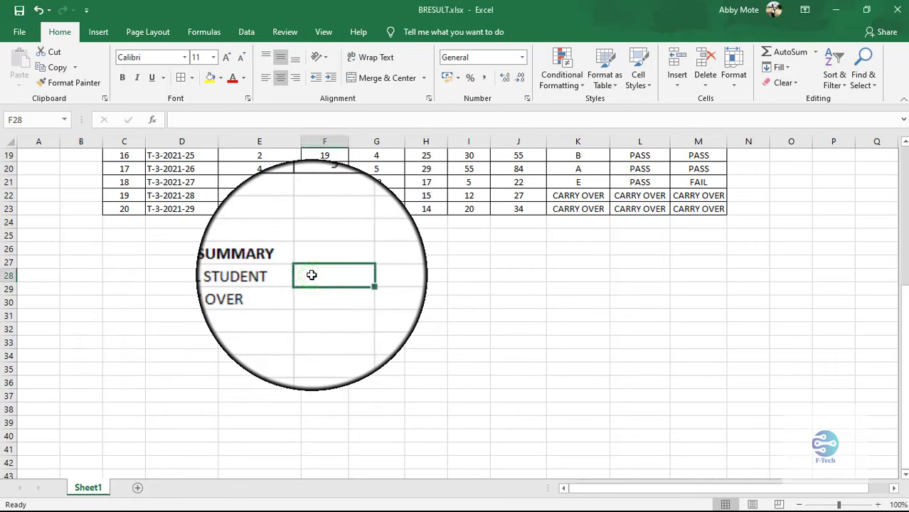
type("=")
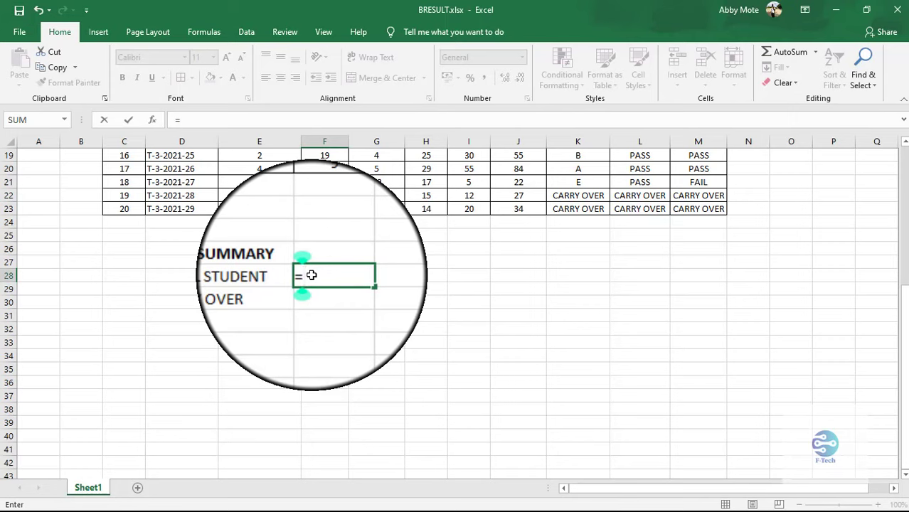
type("C")
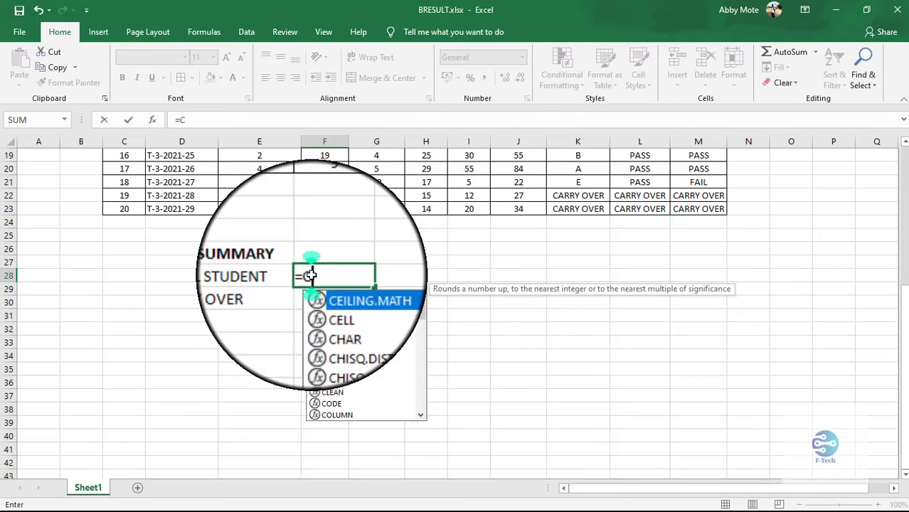
type("OUNT")
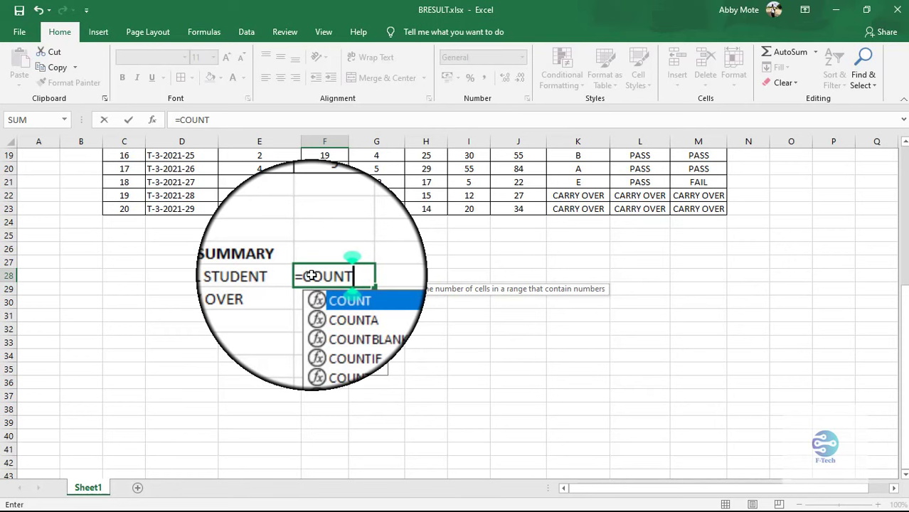
type("(")
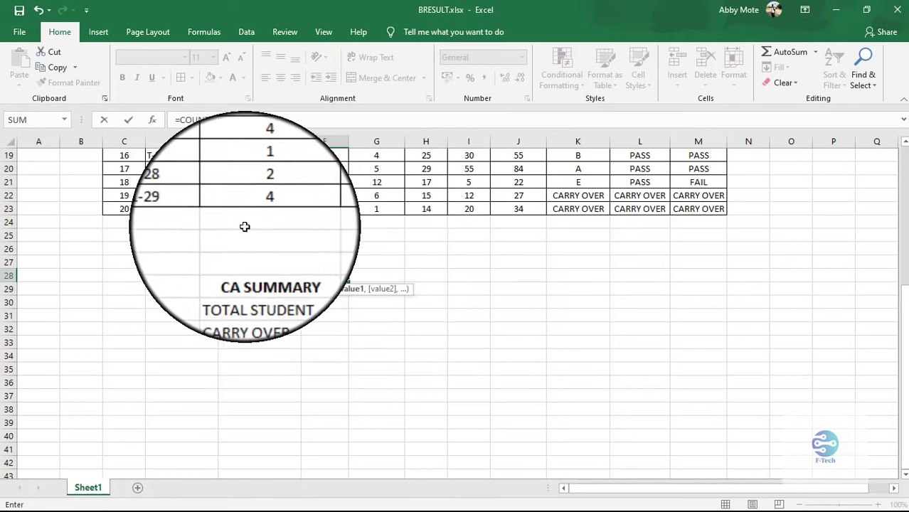
scroll(249, 224, "up", 4)
scroll(263, 228, "up", 2)
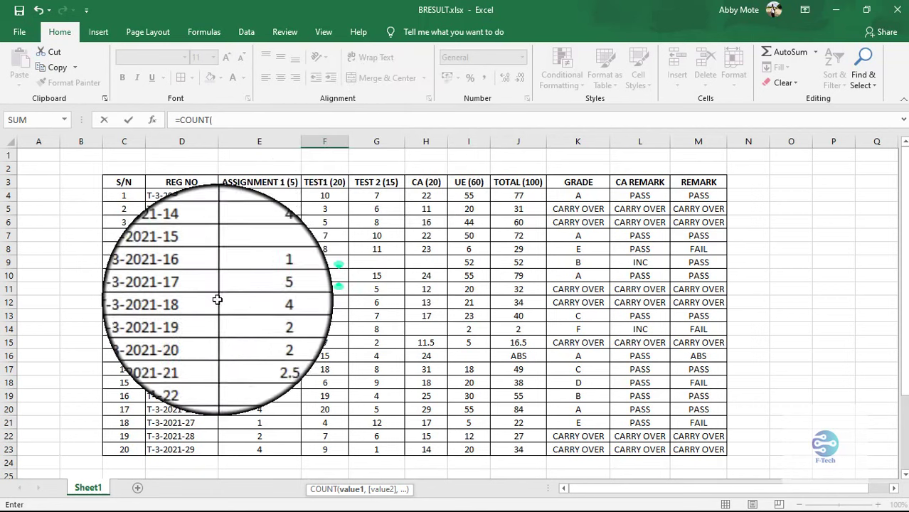
left_click(193, 197)
scroll(265, 279, "down", 2)
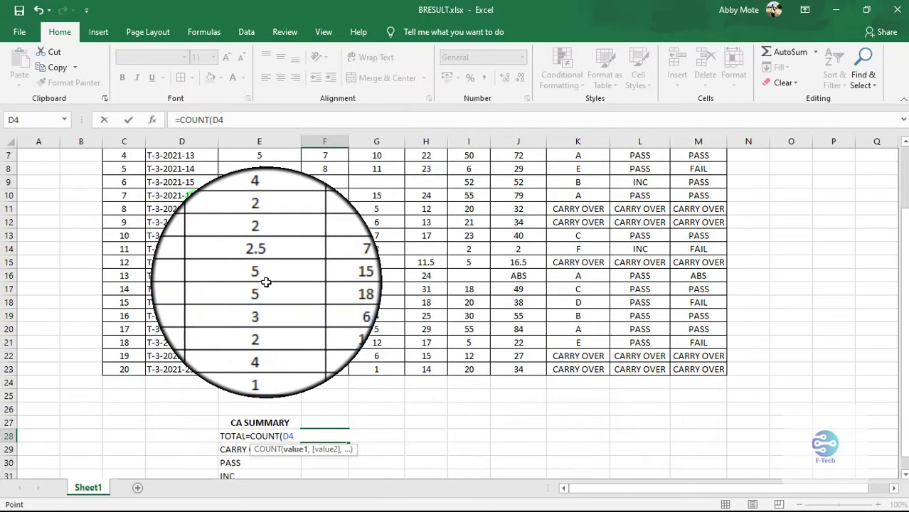
scroll(266, 278, "up", 1)
key("F8")
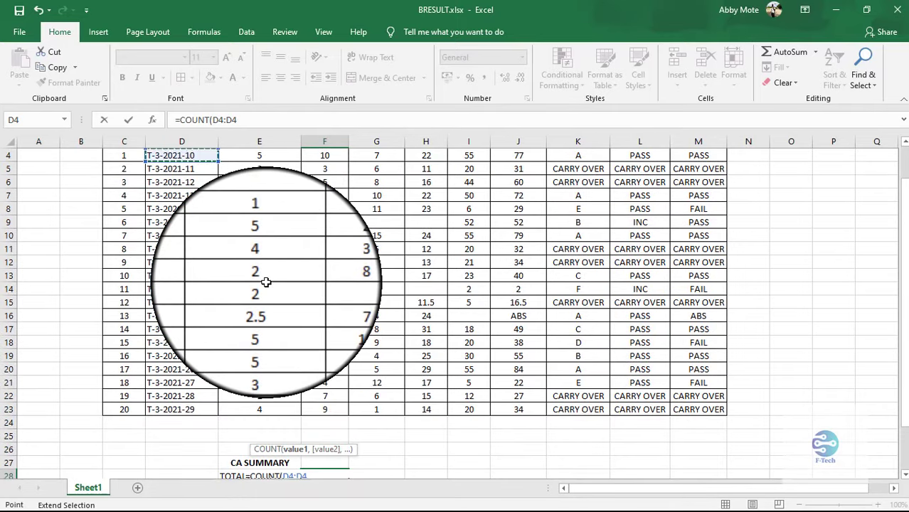
left_click(187, 414)
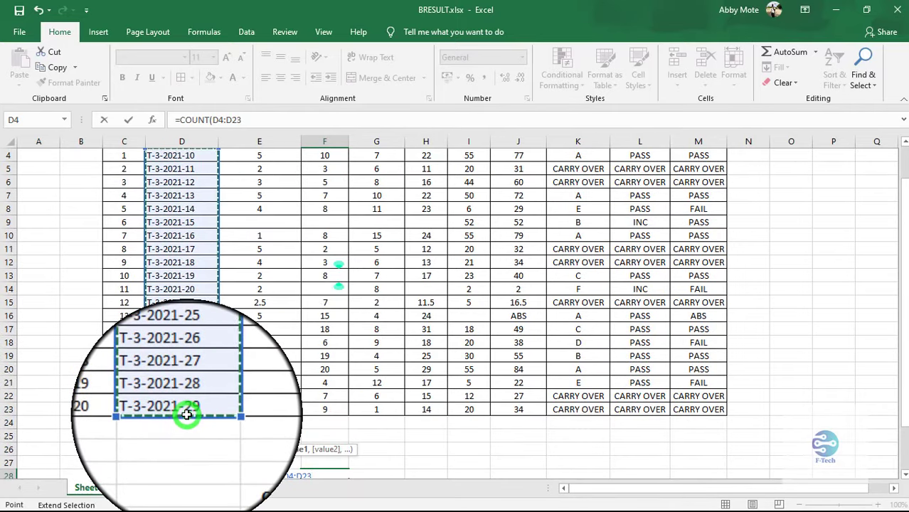
key("Return")
- Clear the COUNT formula from F28 because it returned 0
key("Up")
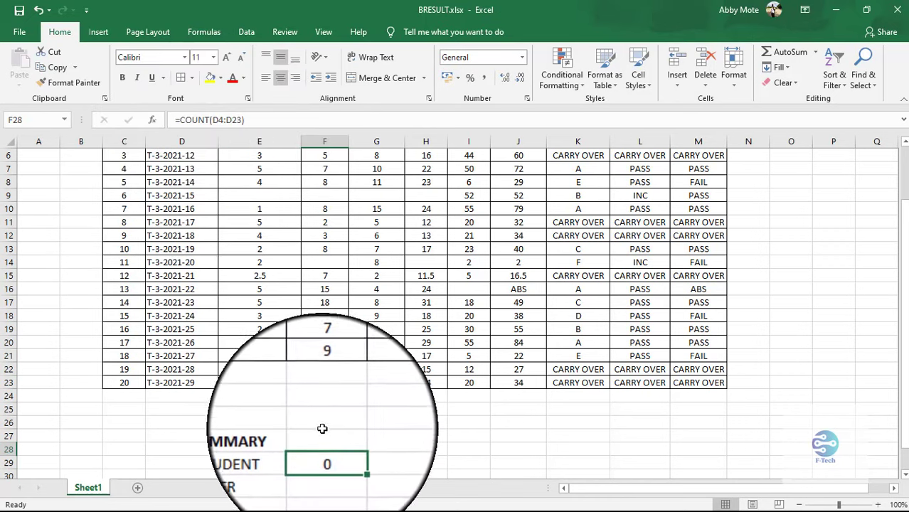
key("Delete")
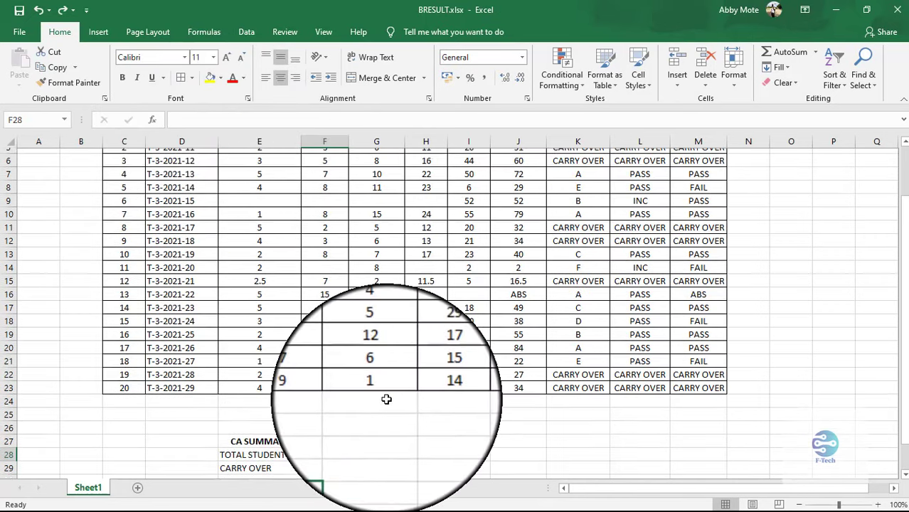
scroll(386, 399, "up", 2)
- Count the CA scores with =COUNT(H4:H23) in F28, giving 18 students
scroll(387, 399, "down", 3)
left_click(329, 393)
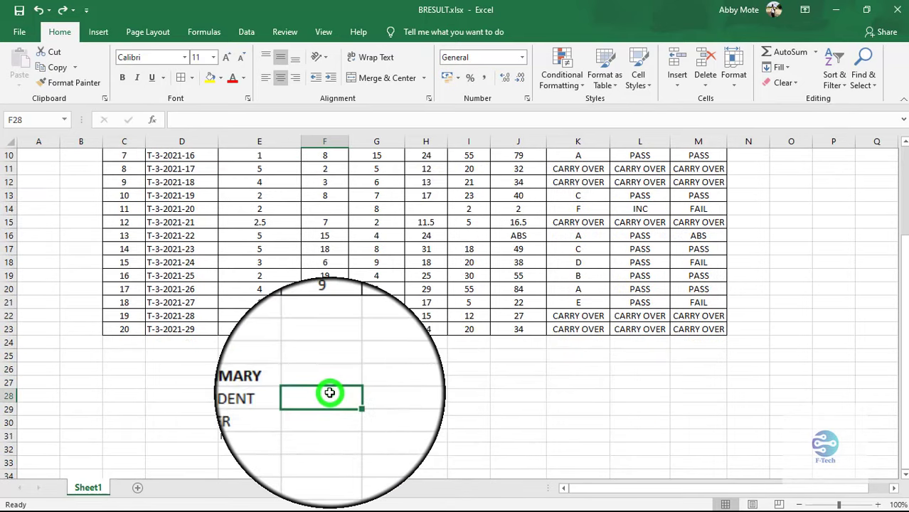
type("=")
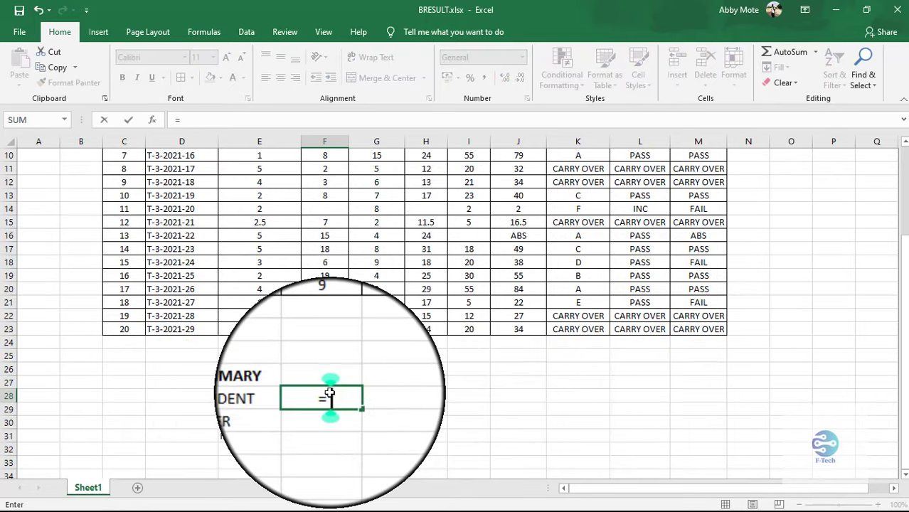
type("COUNT")
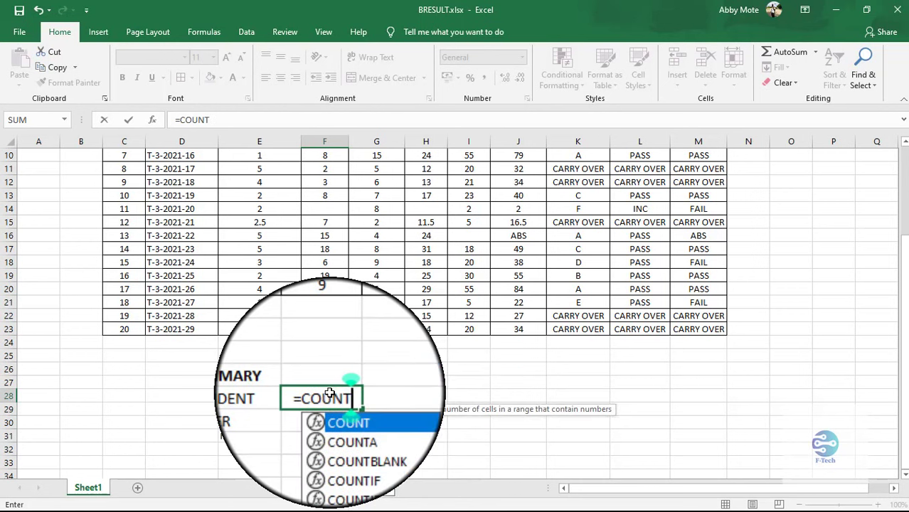
type("(")
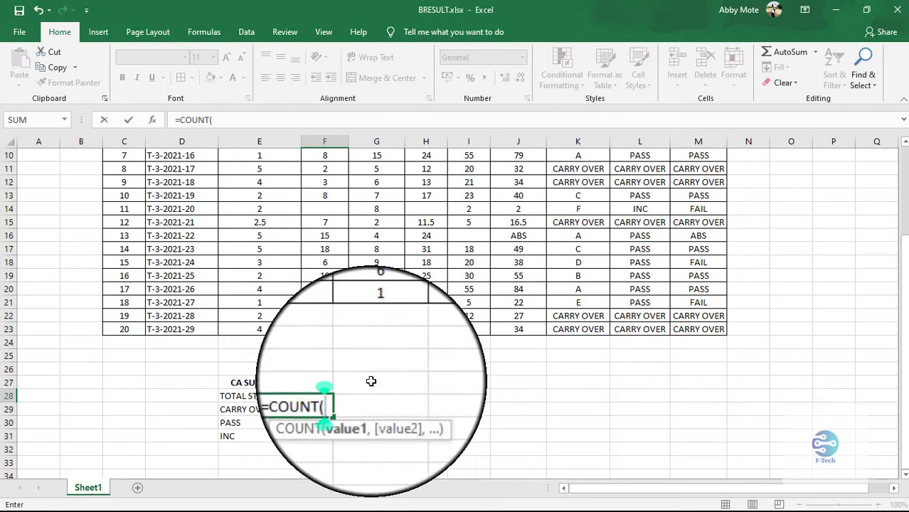
scroll(454, 344, "up", 2)
scroll(454, 344, "up", 1)
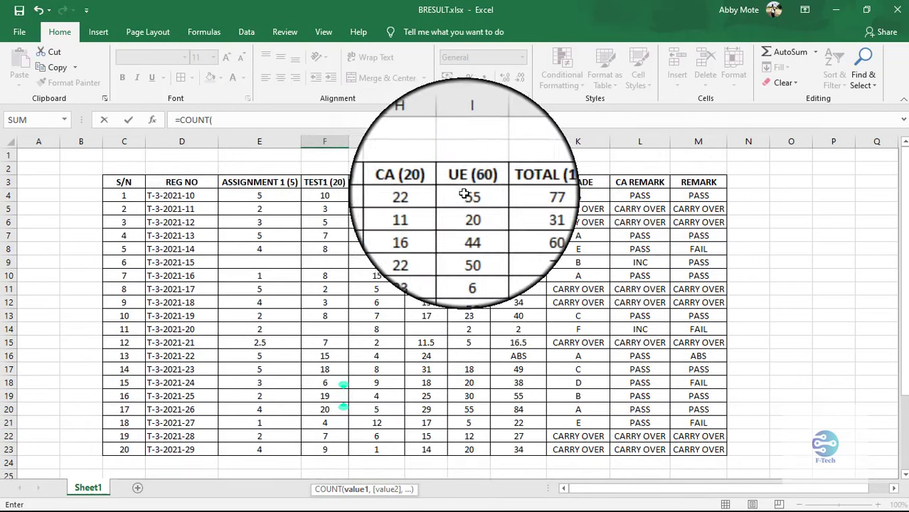
left_click(426, 195)
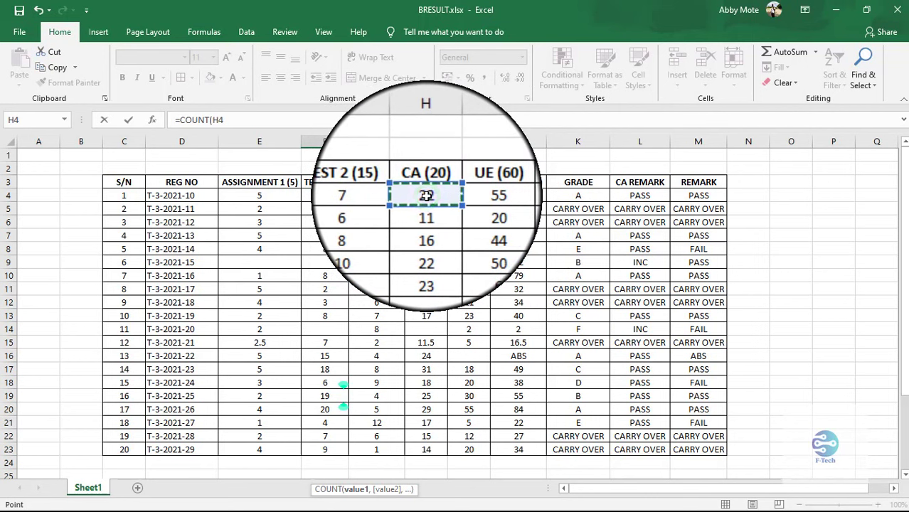
scroll(420, 320, "down", 2)
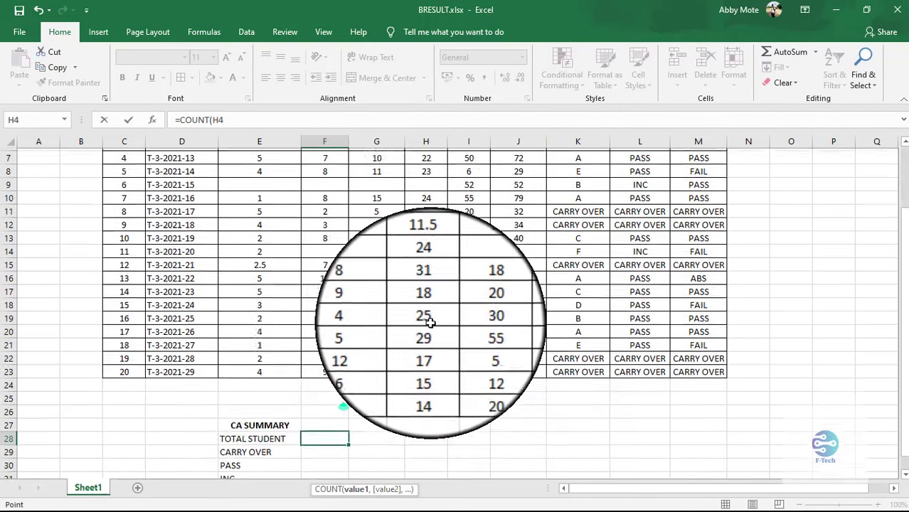
scroll(420, 341, "down", 1)
scroll(417, 350, "down", 1)
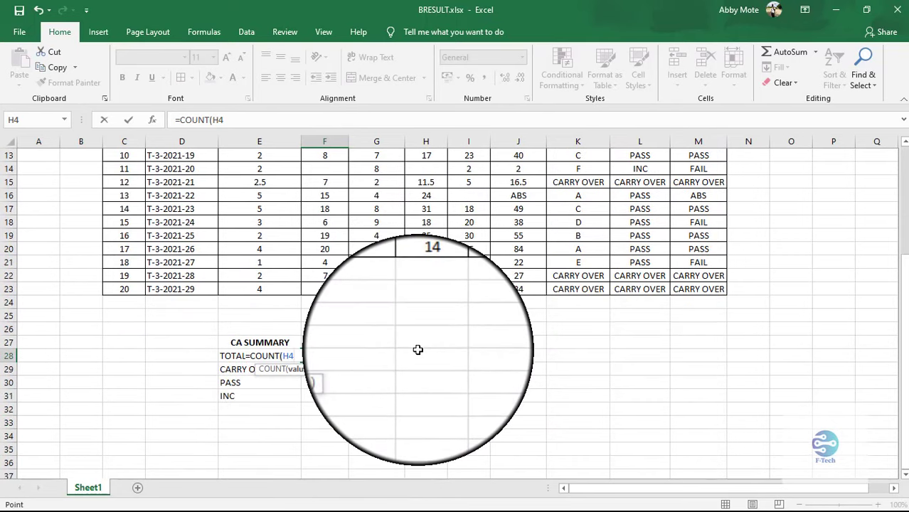
key("F8")
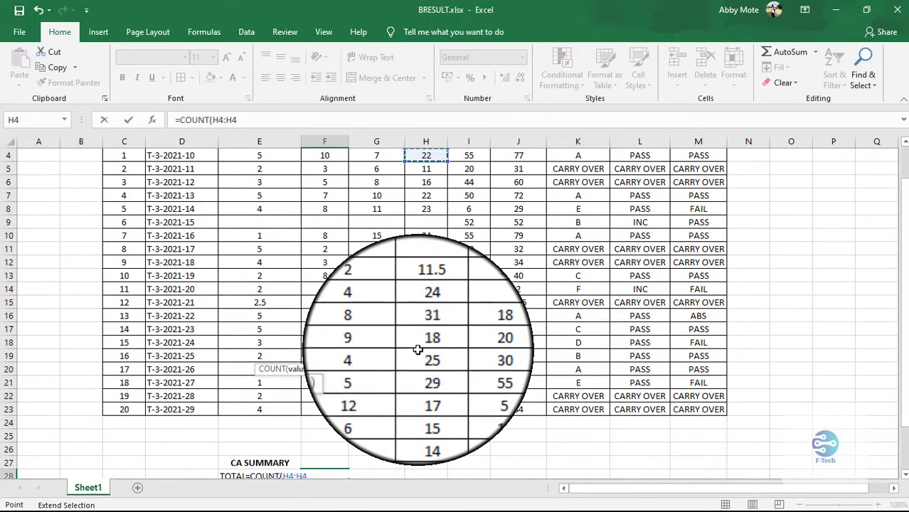
left_click(427, 409)
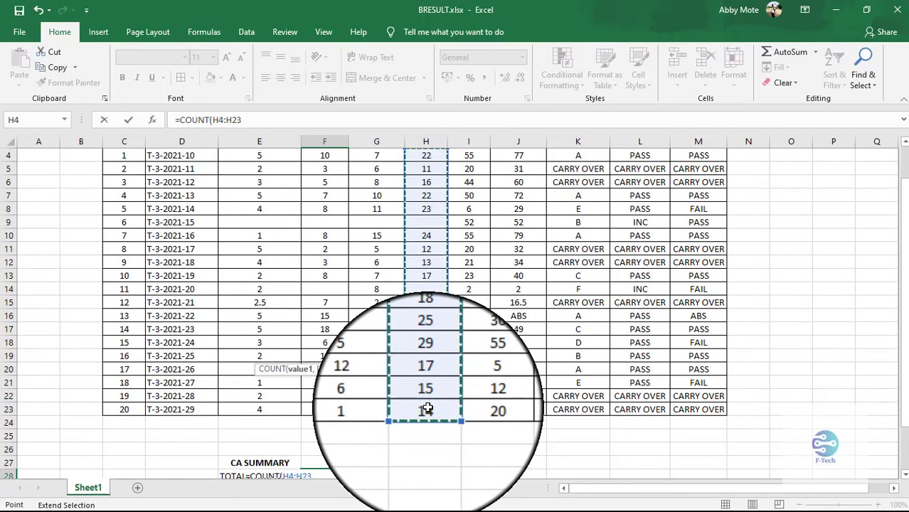
type(")")
key("Return")
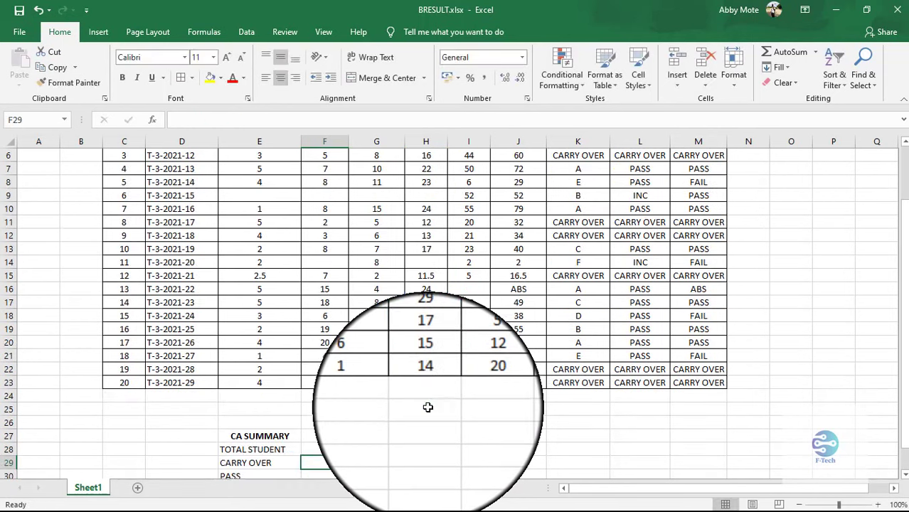
left_click(338, 450)
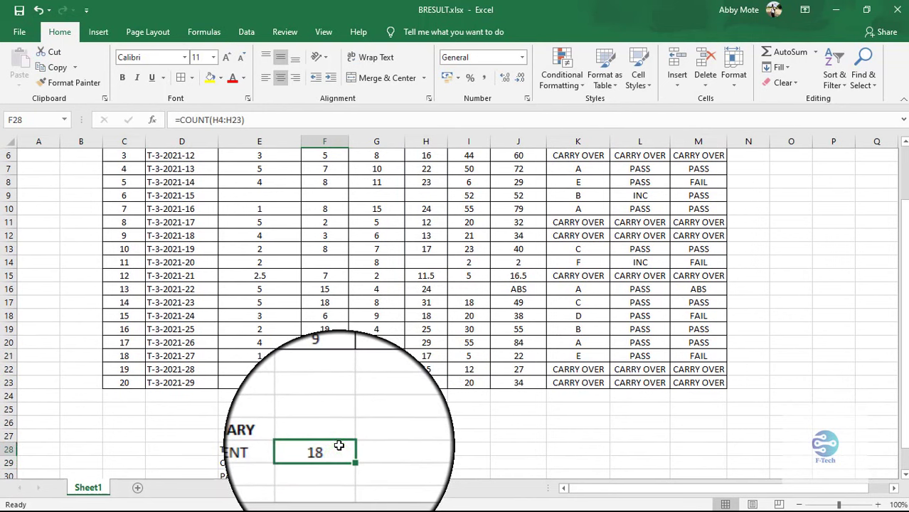
scroll(334, 434, "down", 1)
left_click(332, 426)
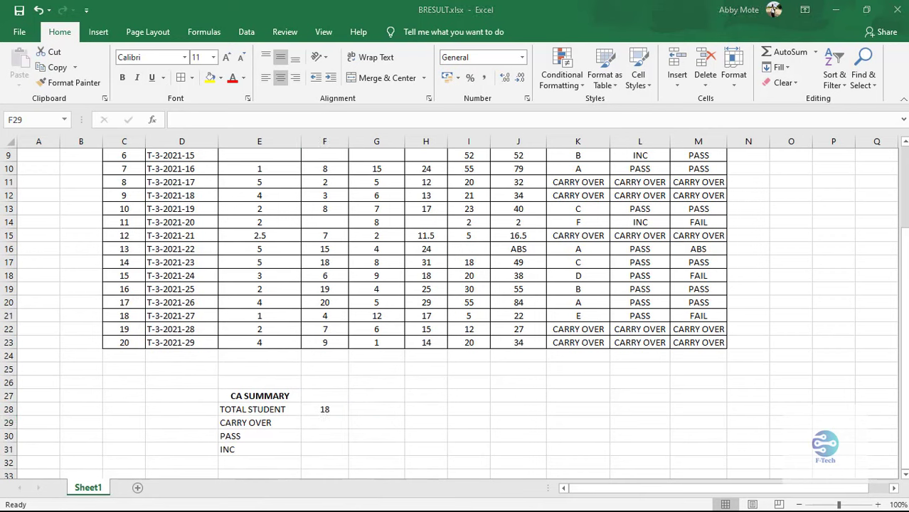
- Enter =COUNTIF(L4:L23,"CARRY OVER") in F29, accepting Excel's suggested correction, to get 7
left_click(325, 423)
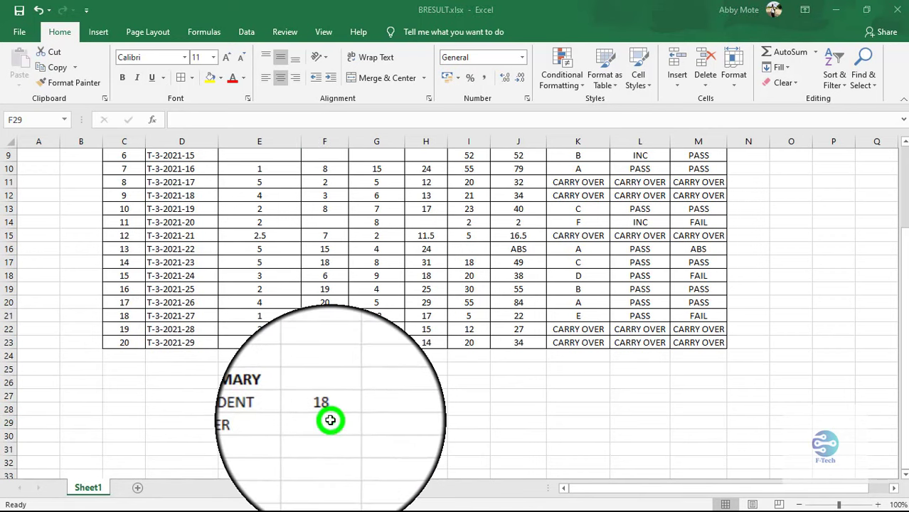
type("=")
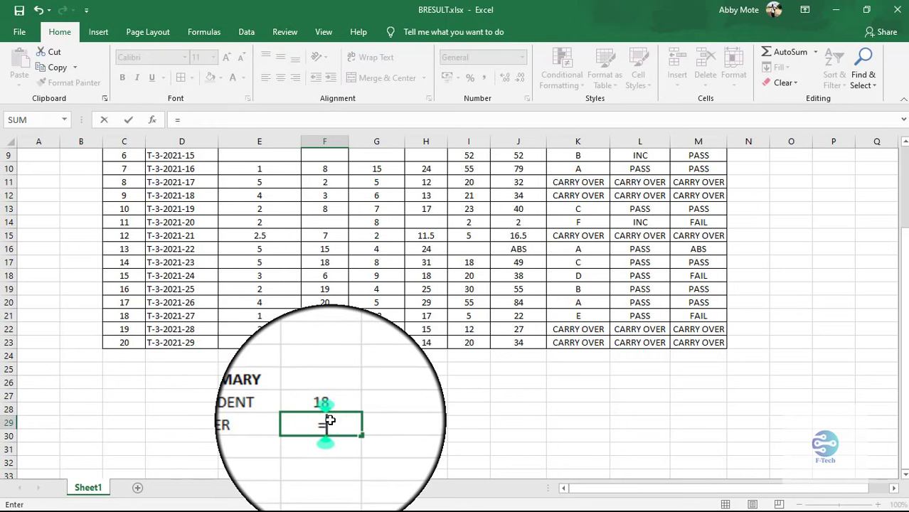
type("CO")
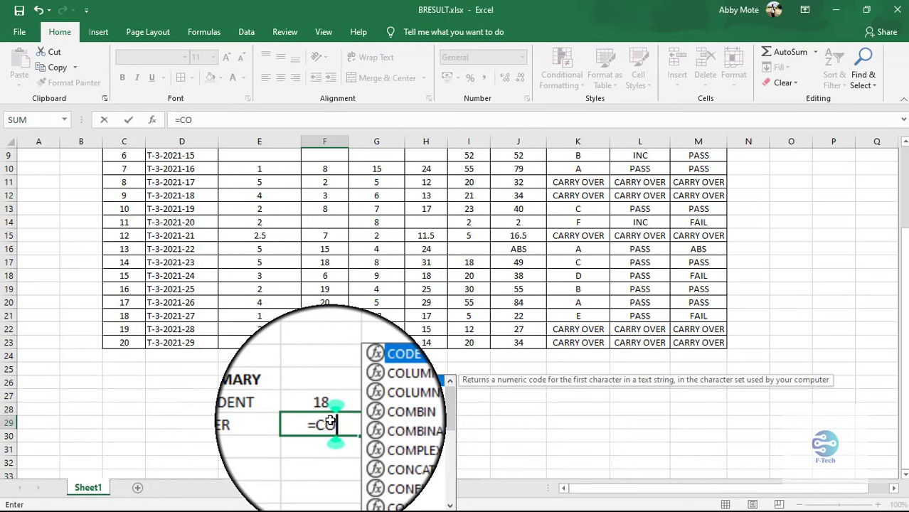
type("UNTIF")
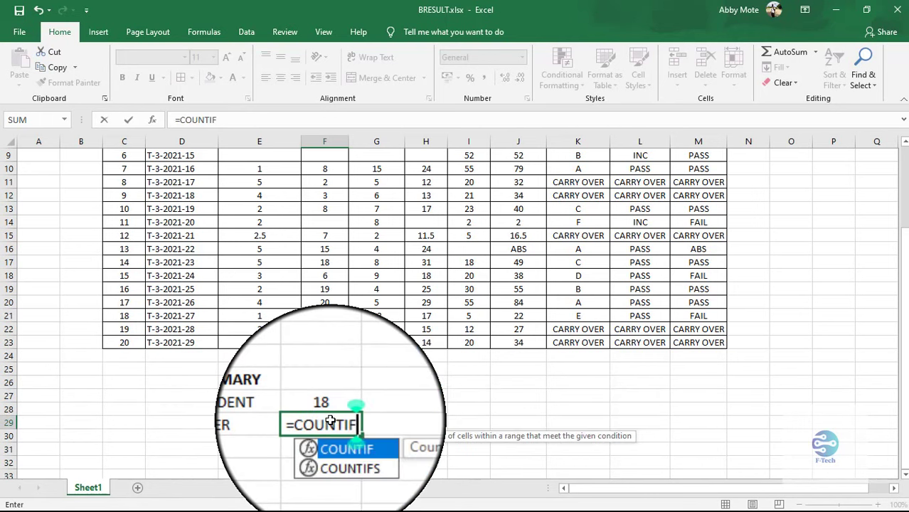
type("(")
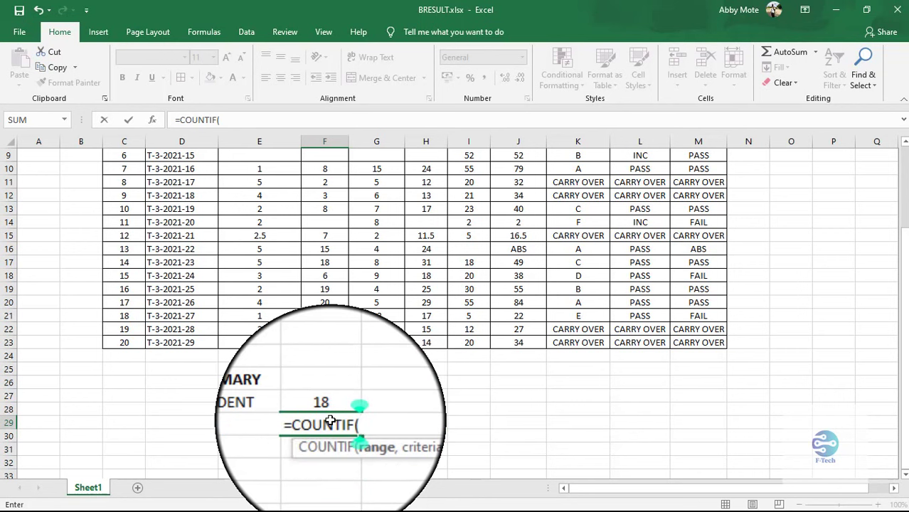
scroll(412, 271, "up", 3)
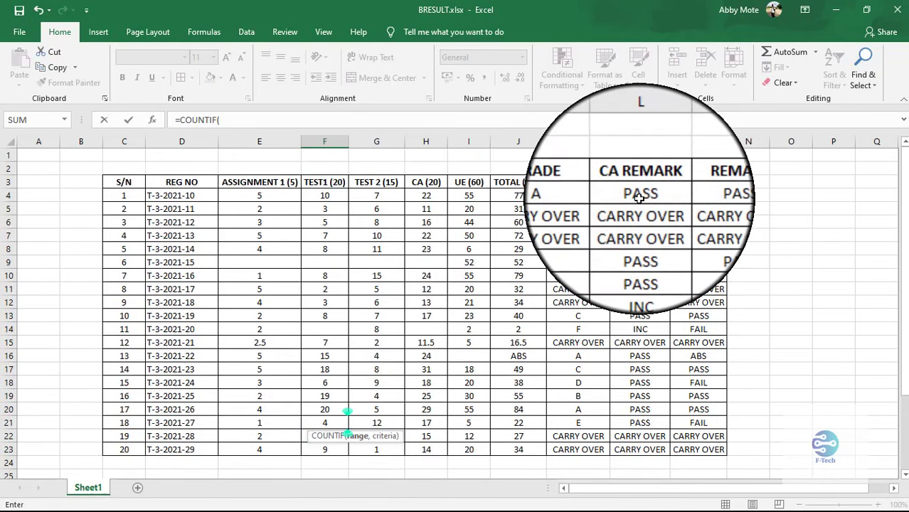
left_click(640, 195)
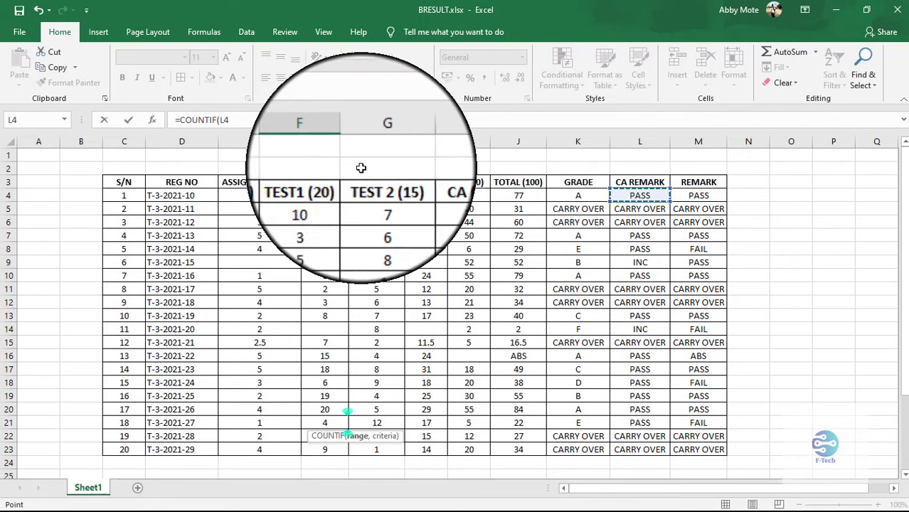
left_click(296, 125)
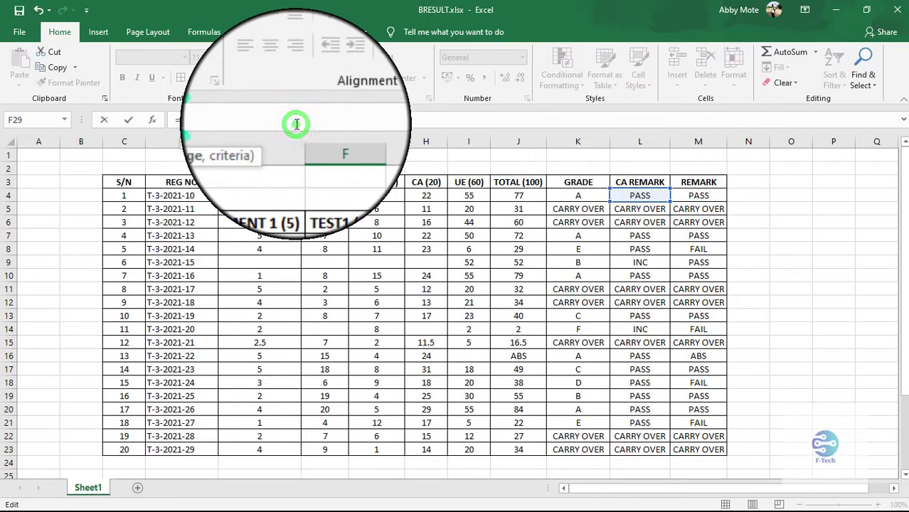
type(":")
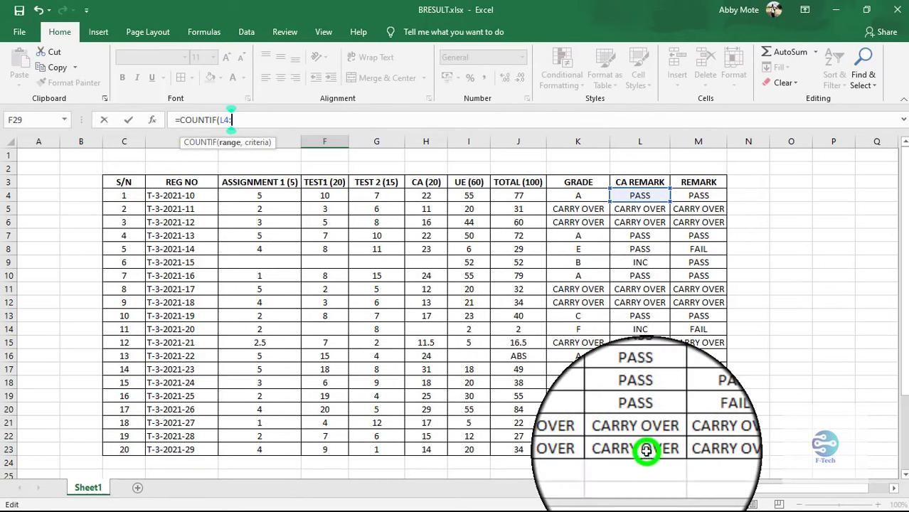
left_click(644, 449)
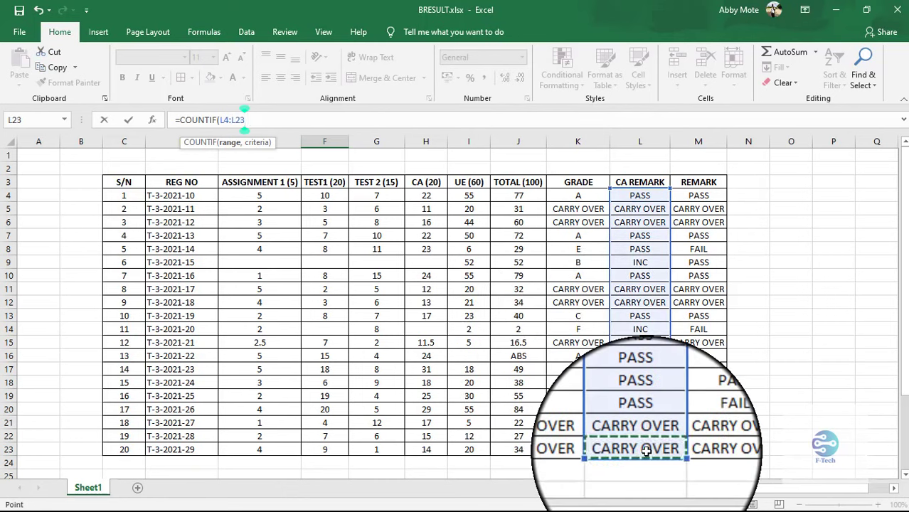
type(",\"CARRY OVER")
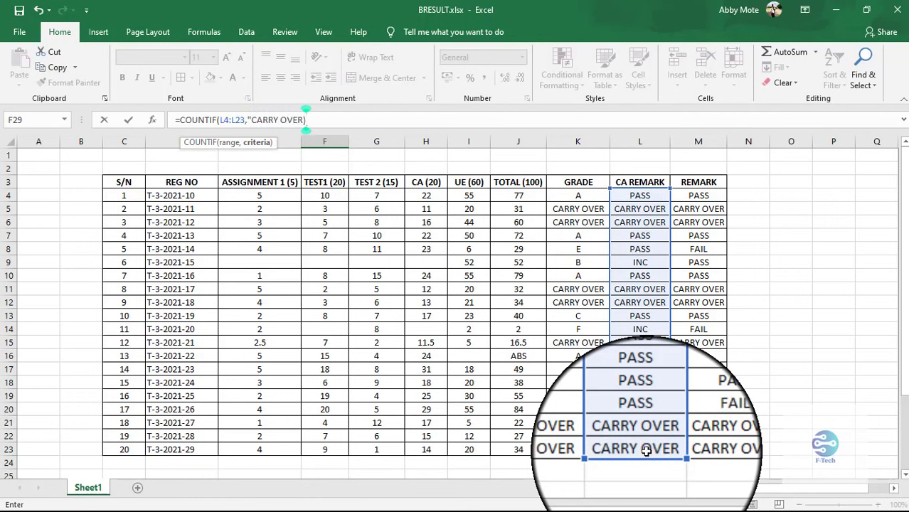
key("Return")
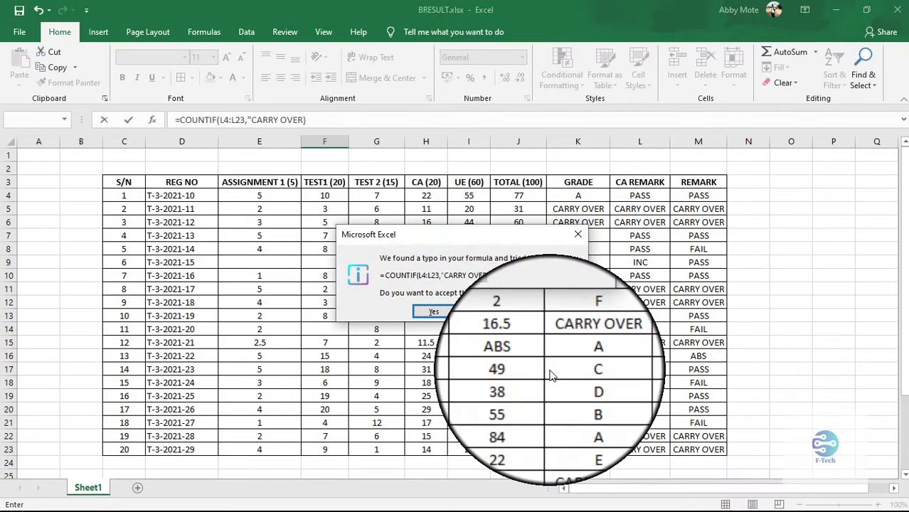
left_click(440, 312)
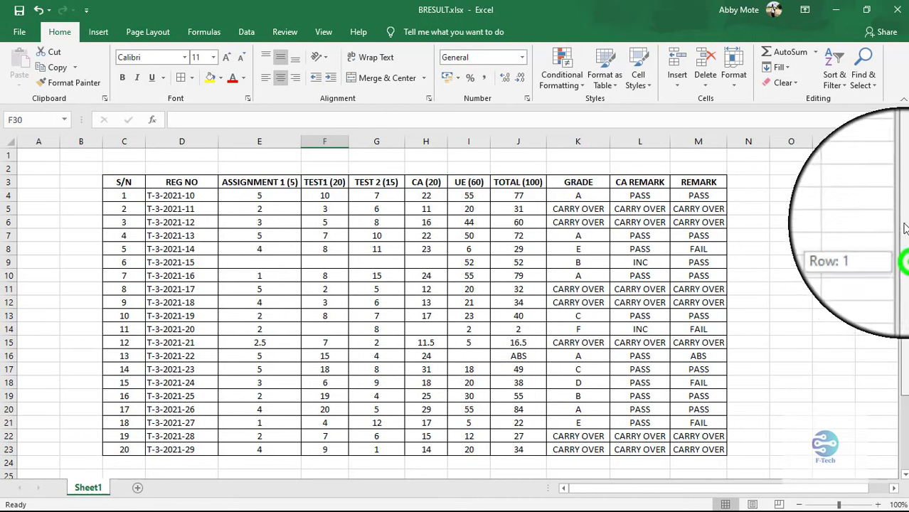
scroll(361, 377, "down", 1)
scroll(360, 377, "down", 2)
left_click(324, 449)
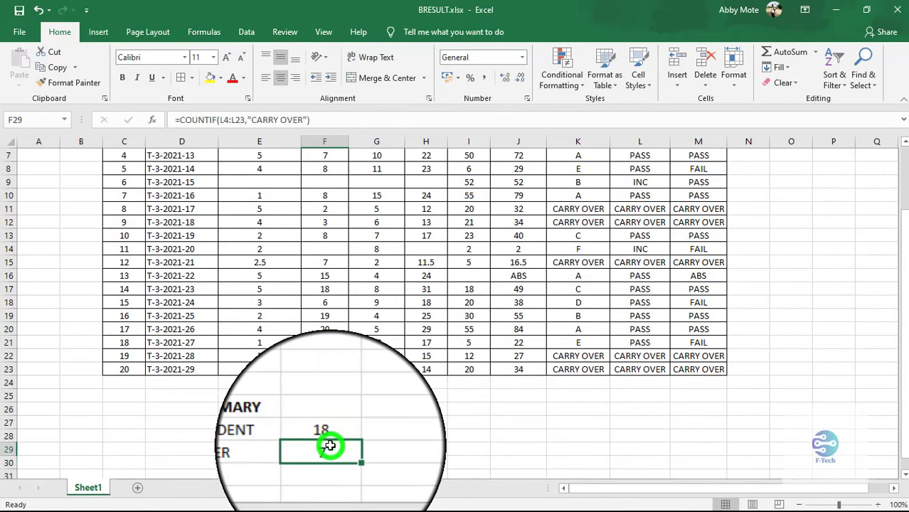
- Copy F29's COUNTIF formula into F30 and change its criterion to "PASS"
scroll(349, 473, "down", 1)
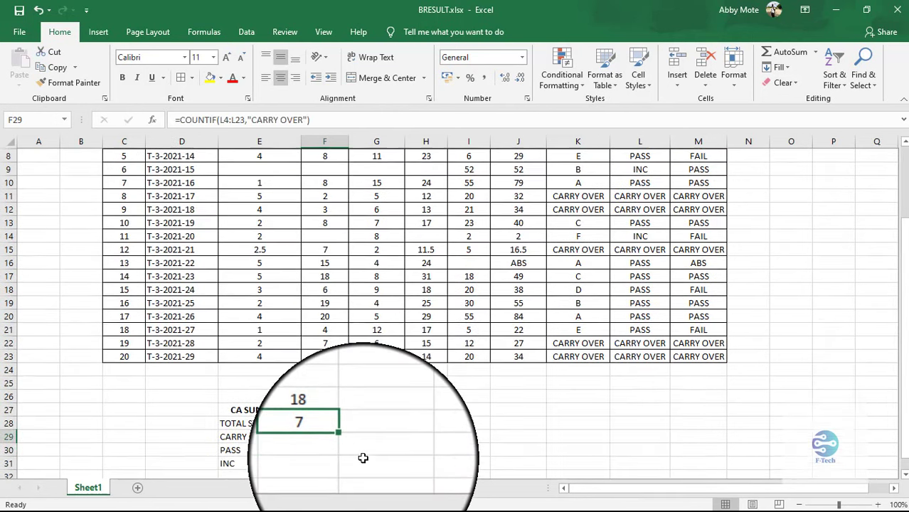
left_click(349, 418)
left_click_drag(349, 418, 349, 429)
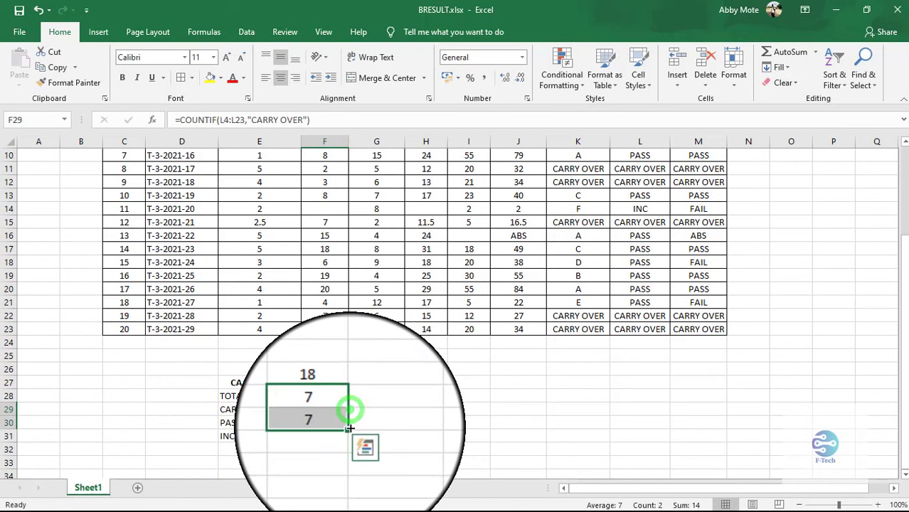
left_click(325, 423)
left_click(308, 120)
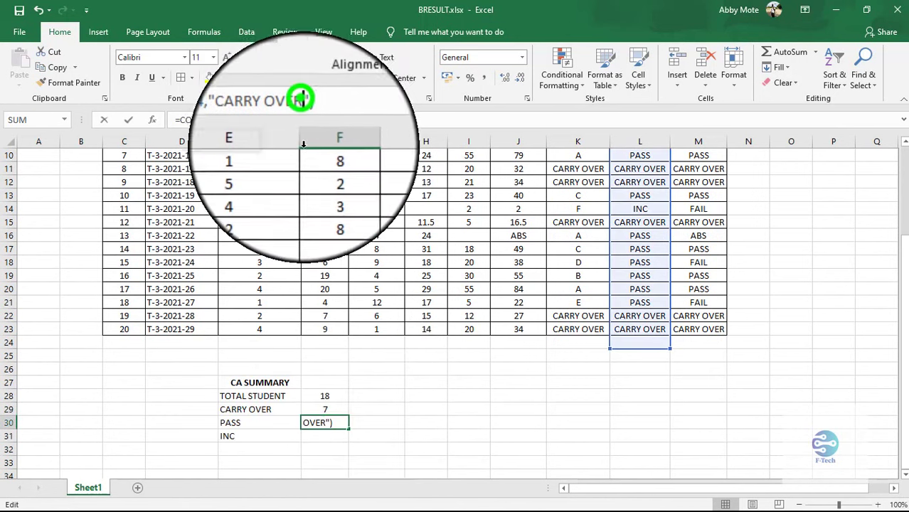
key("BackSpace")
key("BackSpace")
key("BackSpace")
key("BackSpace")
key("BackSpace")
key("BackSpace")
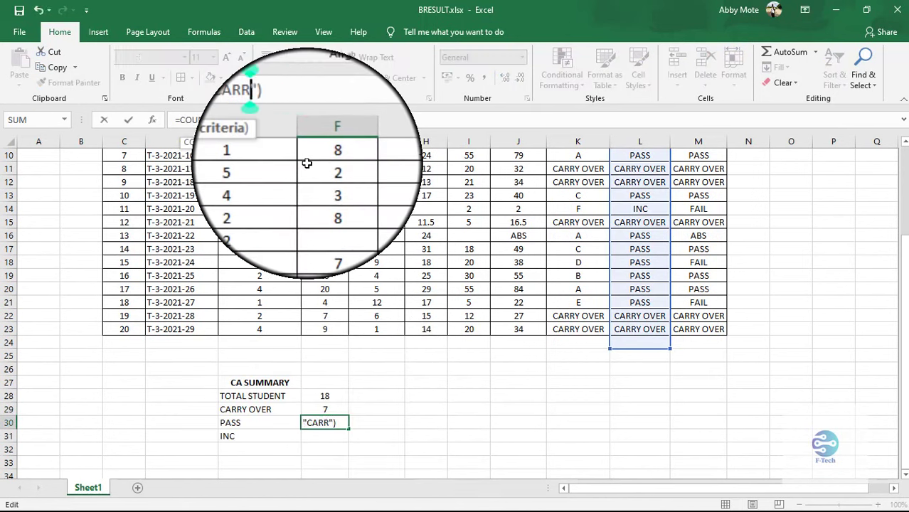
key("BackSpace")
key("BackSpace")
key("BackSpace")
key("BackSpace")
type("P")
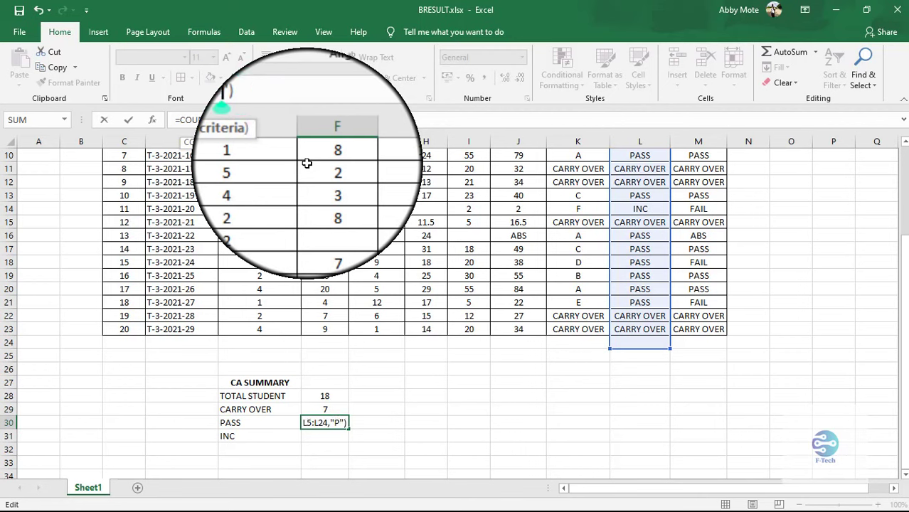
type("ASS")
key("Return")
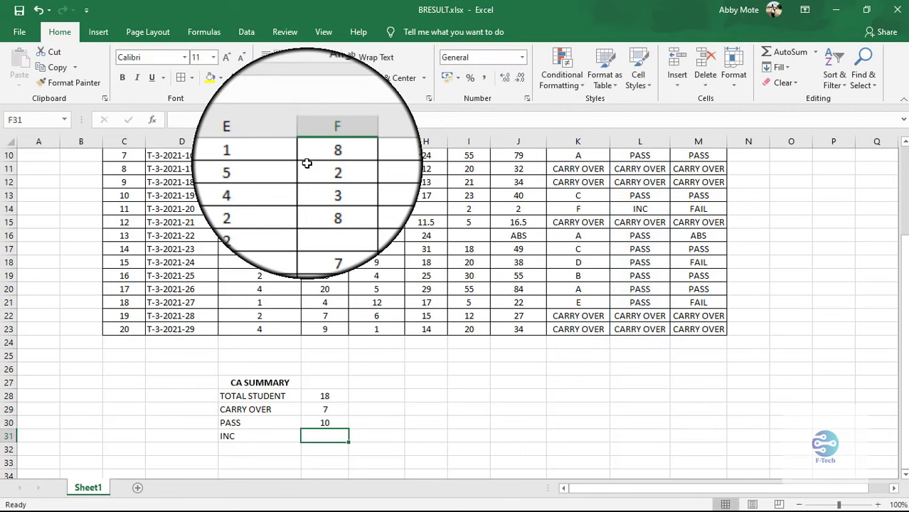
- Fill the PASS formula into F31 and change its criterion to "INC"
left_click(329, 437)
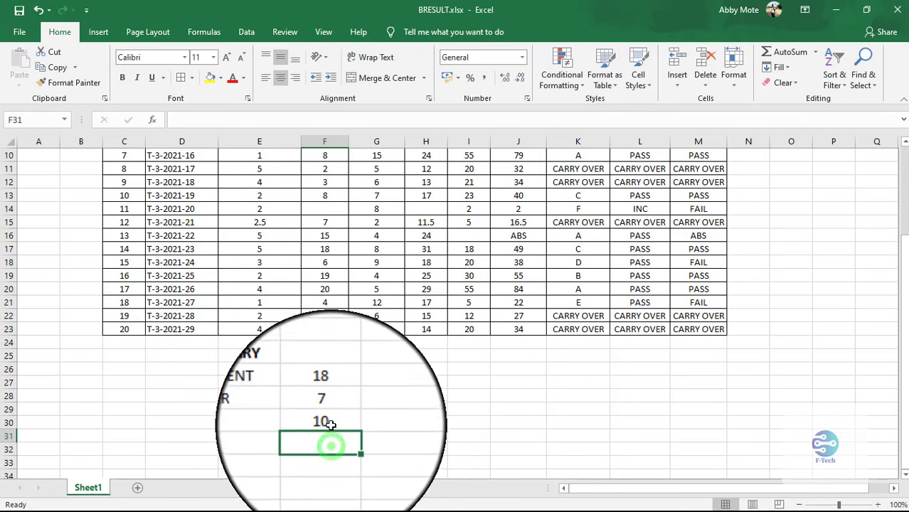
left_click(327, 423)
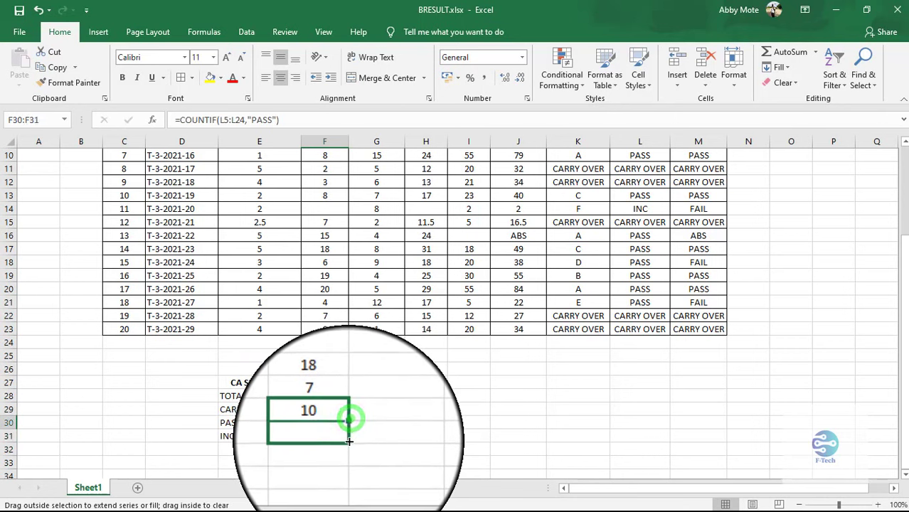
left_click_drag(348, 429, 349, 441)
left_click(274, 117)
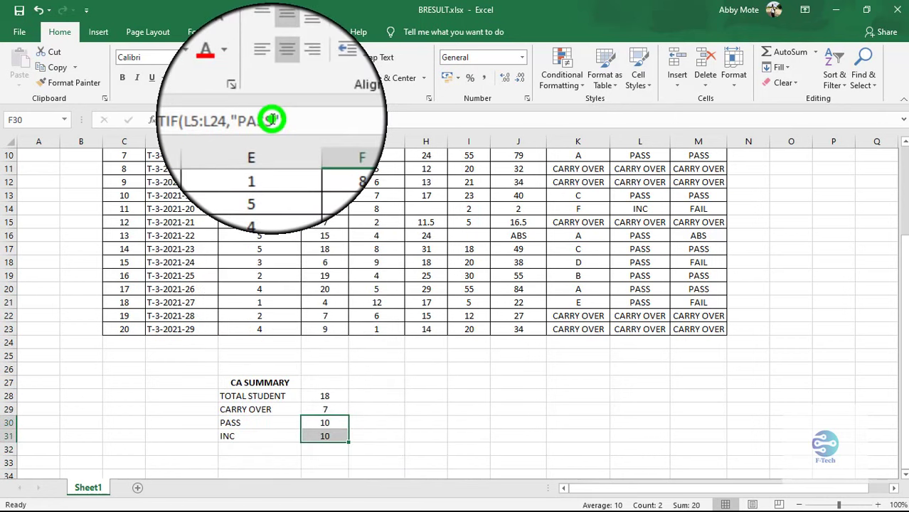
key("BackSpace")
key("BackSpace")
key("BackSpace")
key("BackSpace")
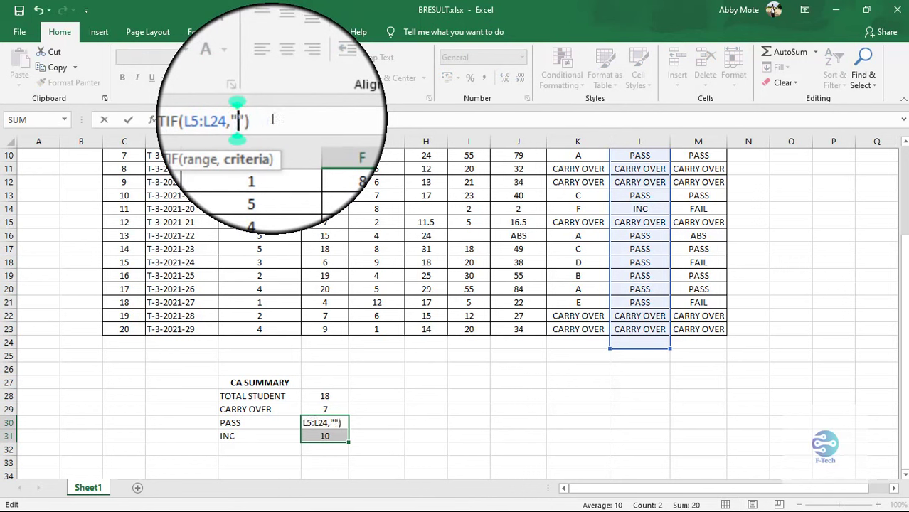
type("INC")
key("Return")
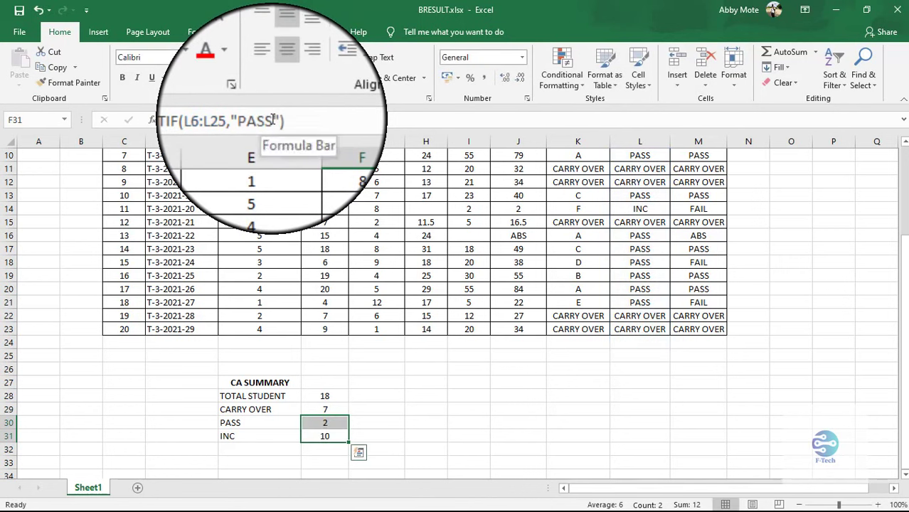
key("ctrl+z")
left_click(340, 437)
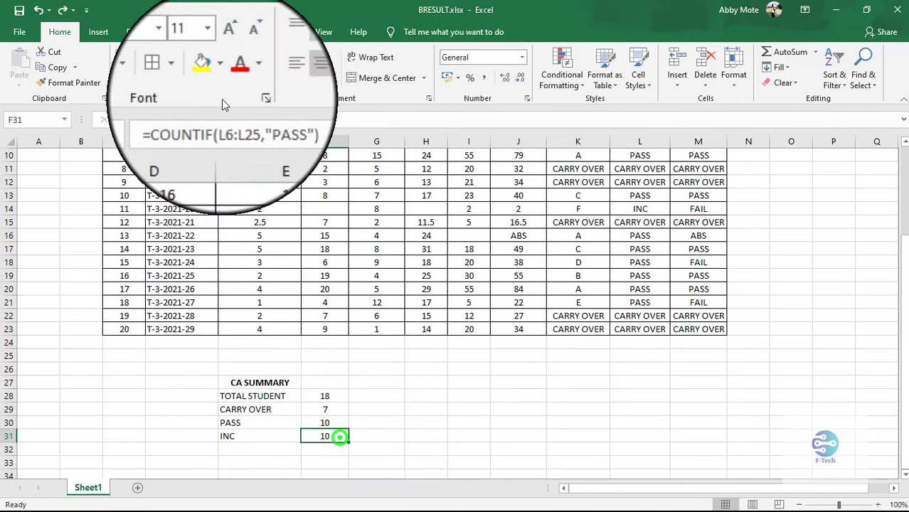
left_click(273, 119)
key("BackSpace")
key("BackSpace")
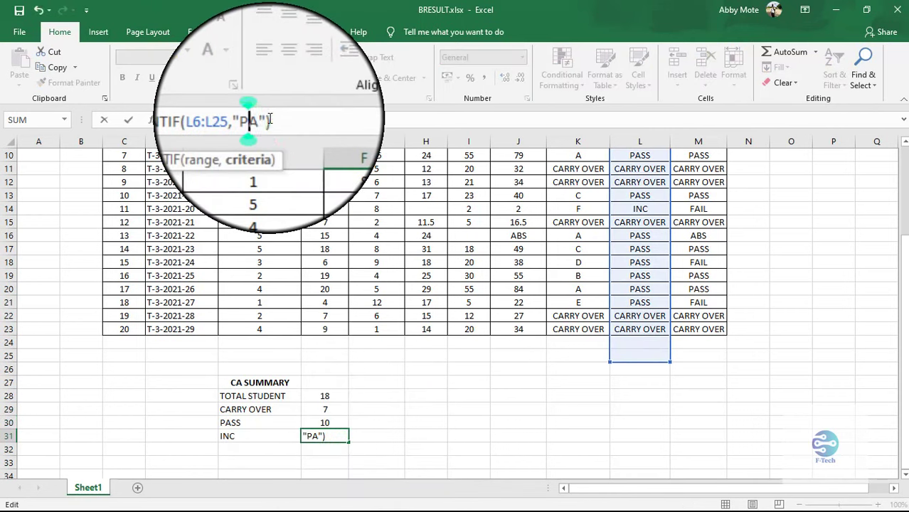
key("BackSpace")
key("BackSpace")
type("INC")
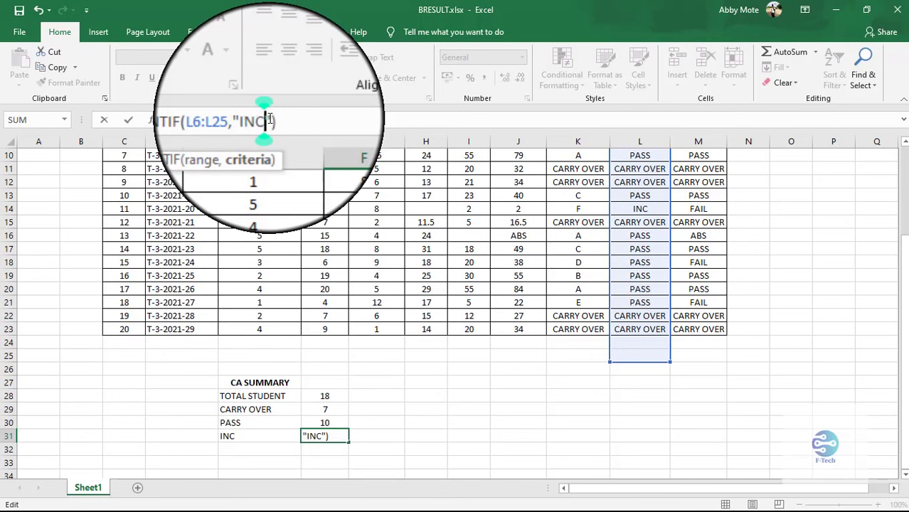
key("Return")
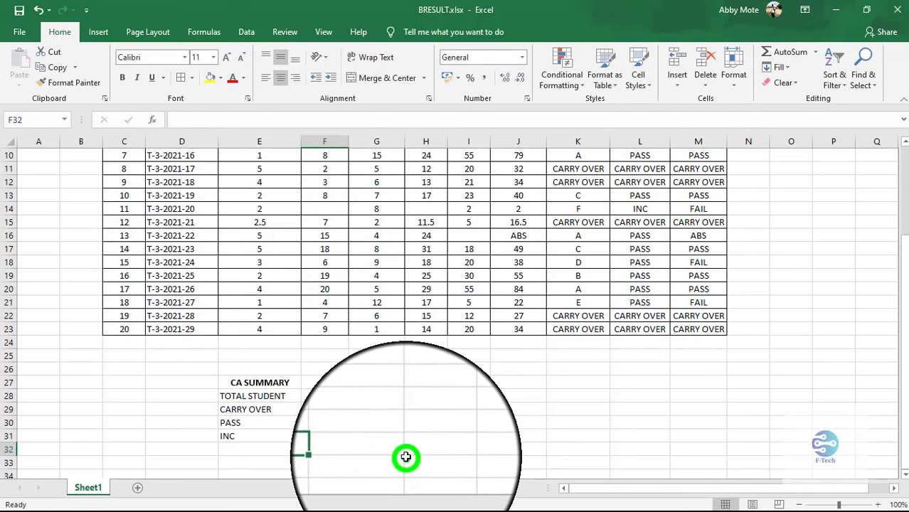
- Review the four CA SUMMARY count formulas in F28:F31
left_click(409, 459)
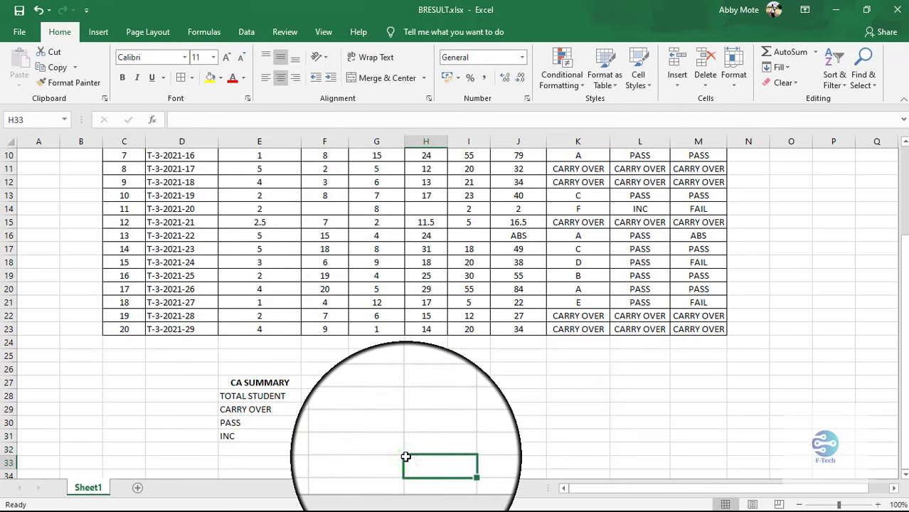
left_click(326, 435)
left_click(329, 424)
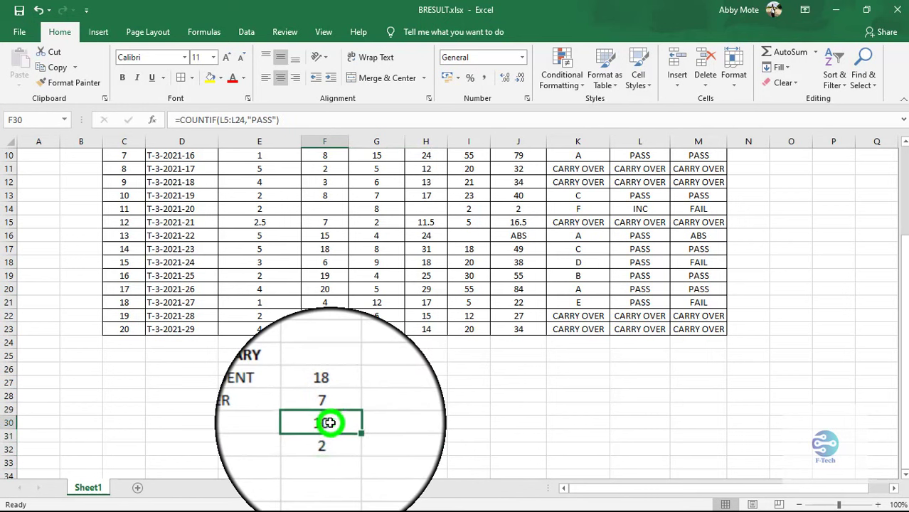
left_click(330, 409)
left_click(330, 395)
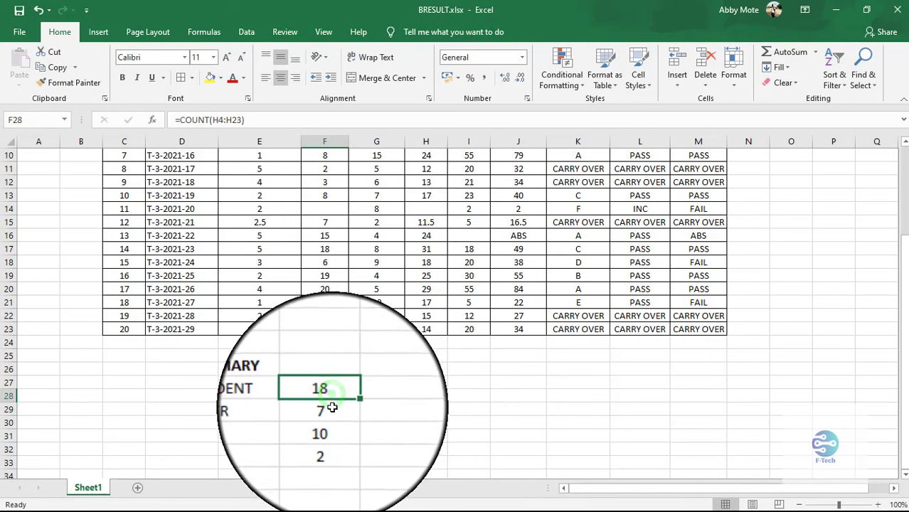
left_click(332, 407)
left_click(333, 422)
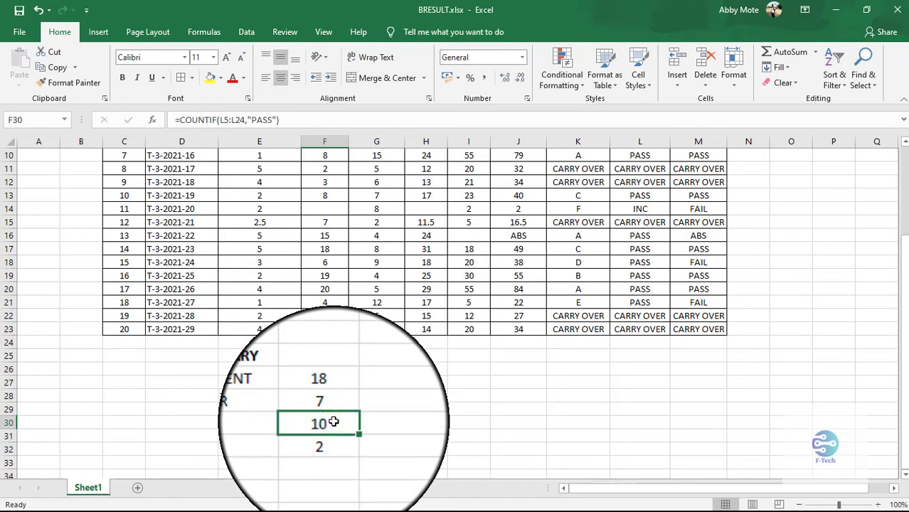
left_click(472, 383)
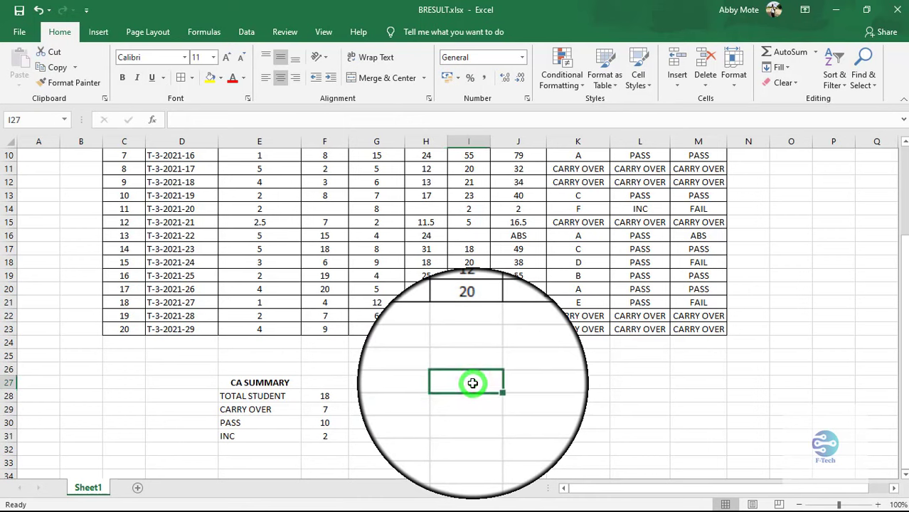
- Type the UE SUMMARY heading in I27, fixing its spelling
type("UE")
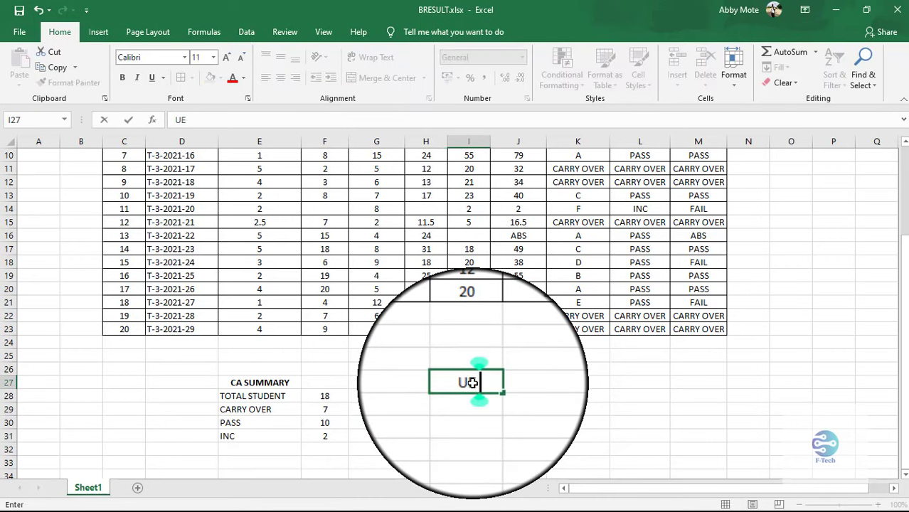
type(" A")
key("BackSpace")
type("S")
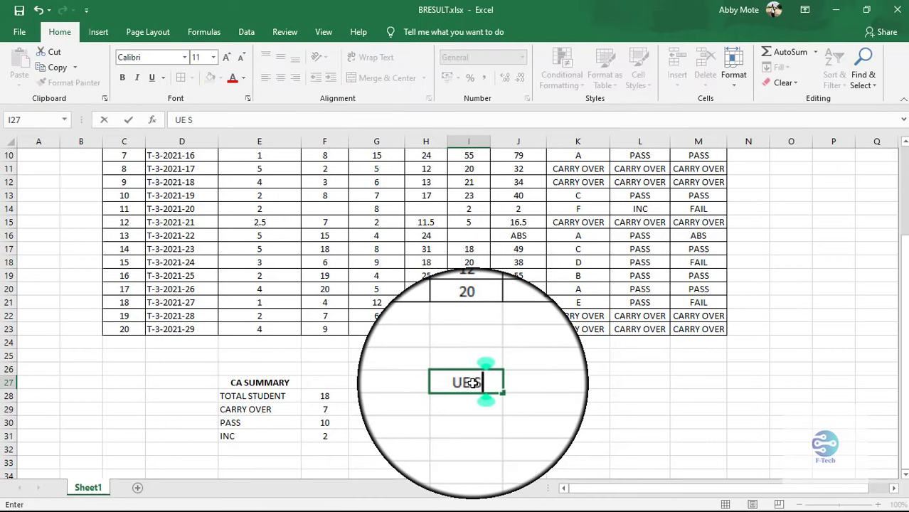
type("UMM")
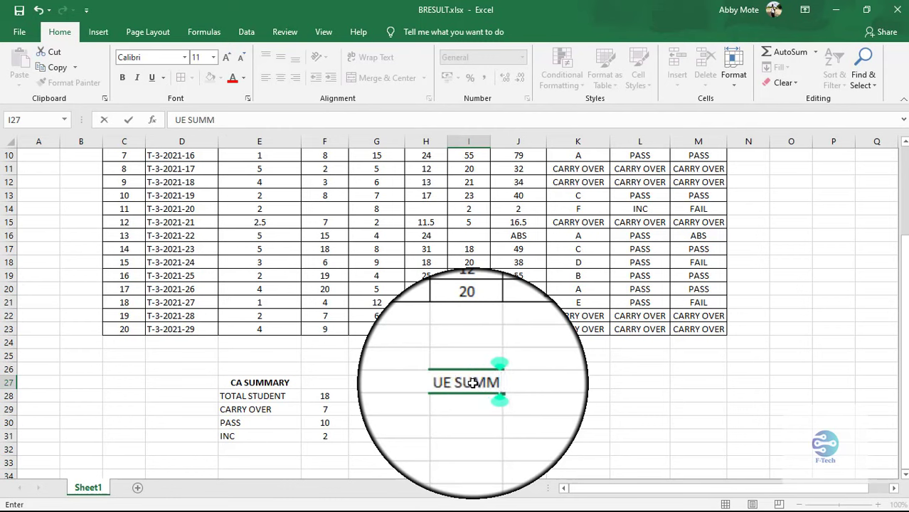
key("BackSpace")
type("ARY")
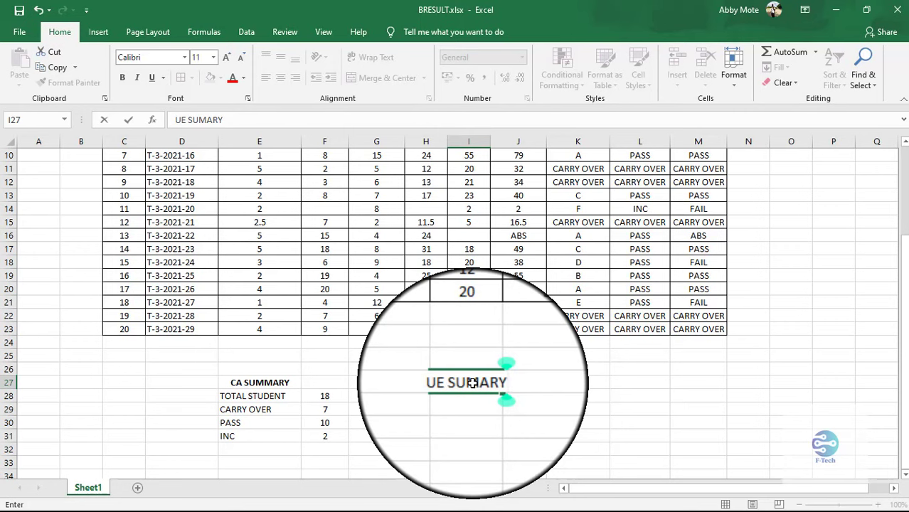
key("BackSpace")
key("BackSpace")
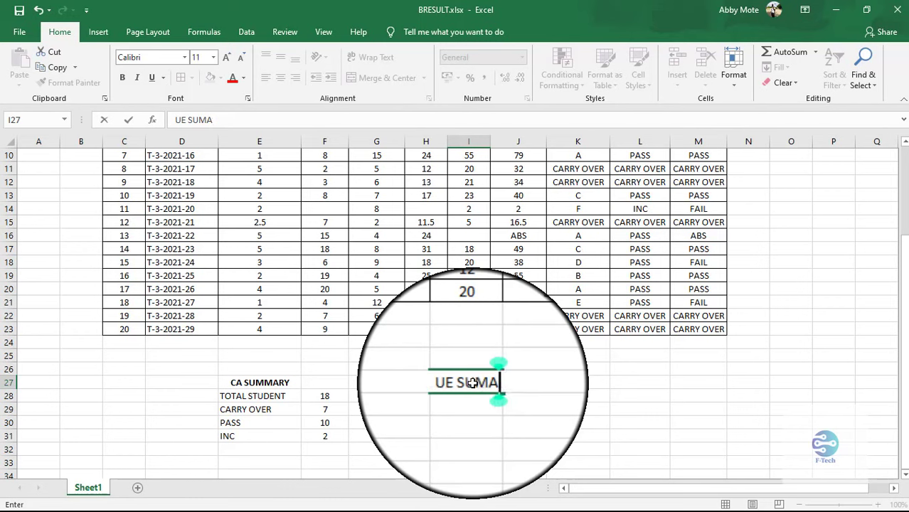
key("BackSpace")
type("MARY")
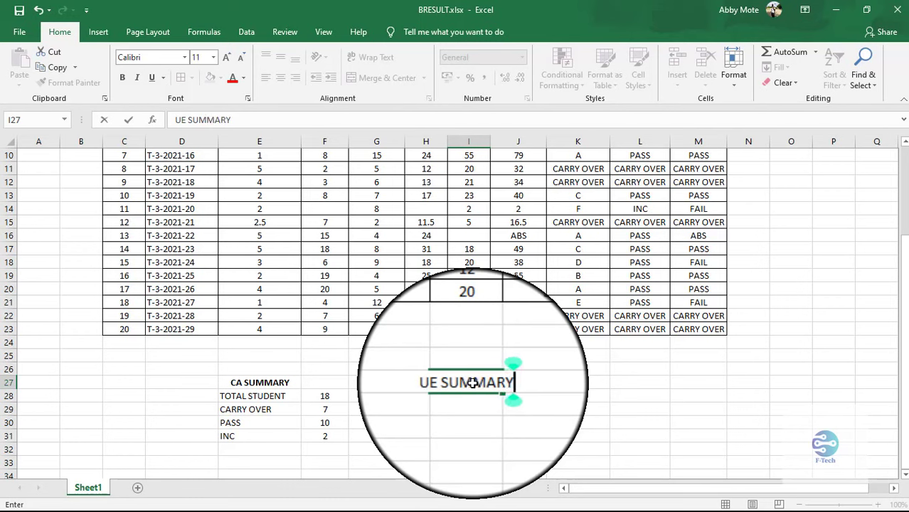
left_click(469, 396)
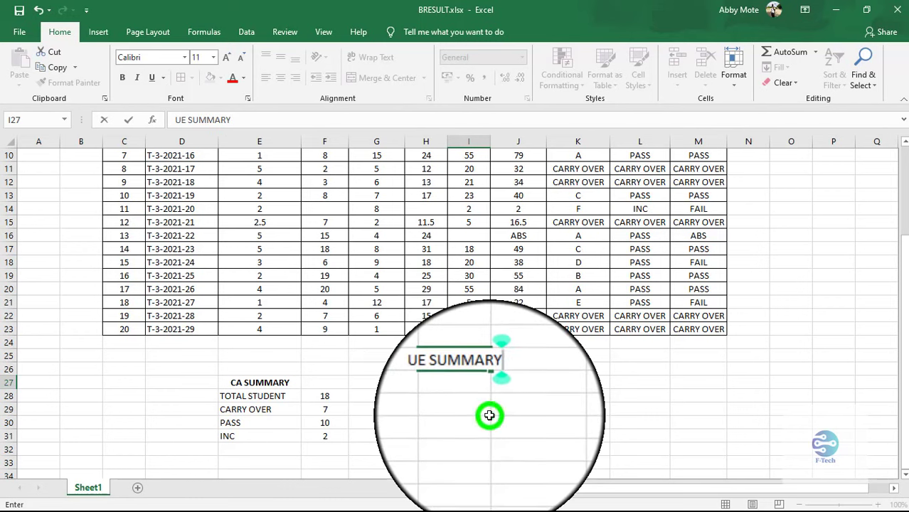
- Bold the heading across H27:J27 and widen column I
left_click(437, 383)
left_click_drag(493, 386, 526, 384)
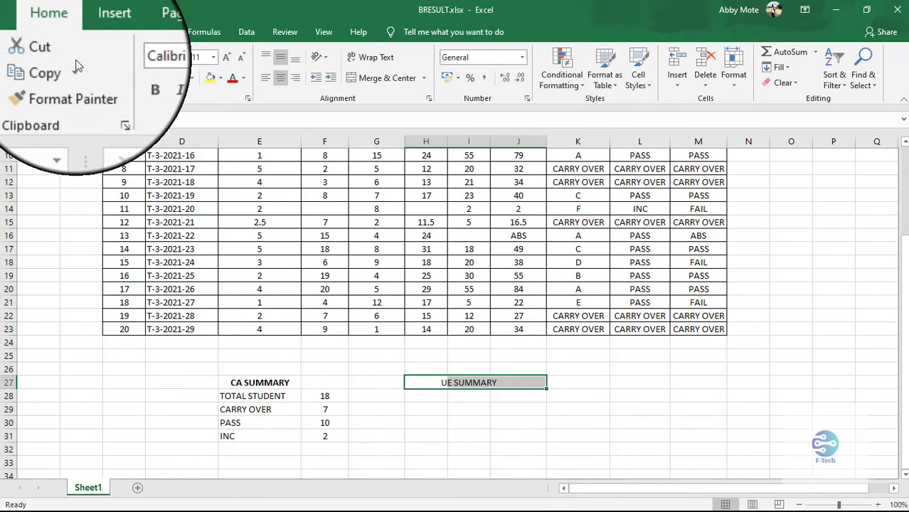
left_click(122, 77)
left_click(563, 392)
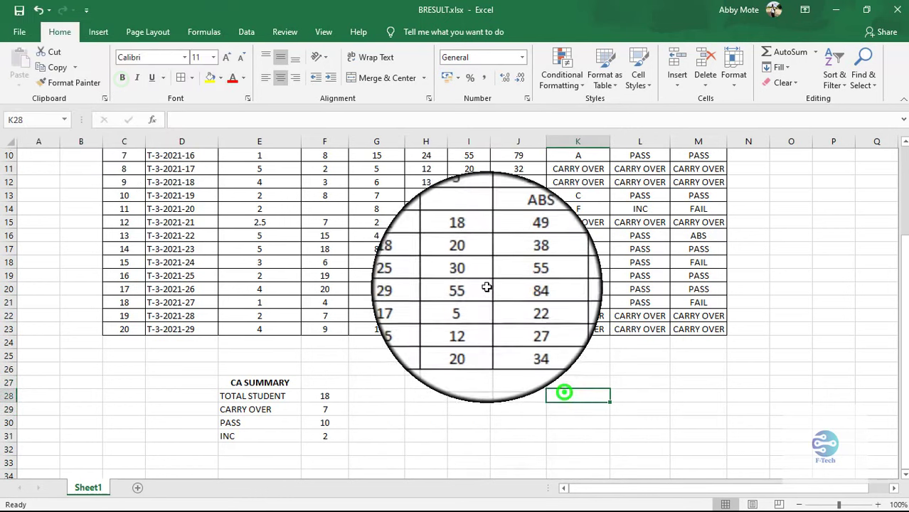
left_click_drag(490, 141, 517, 144)
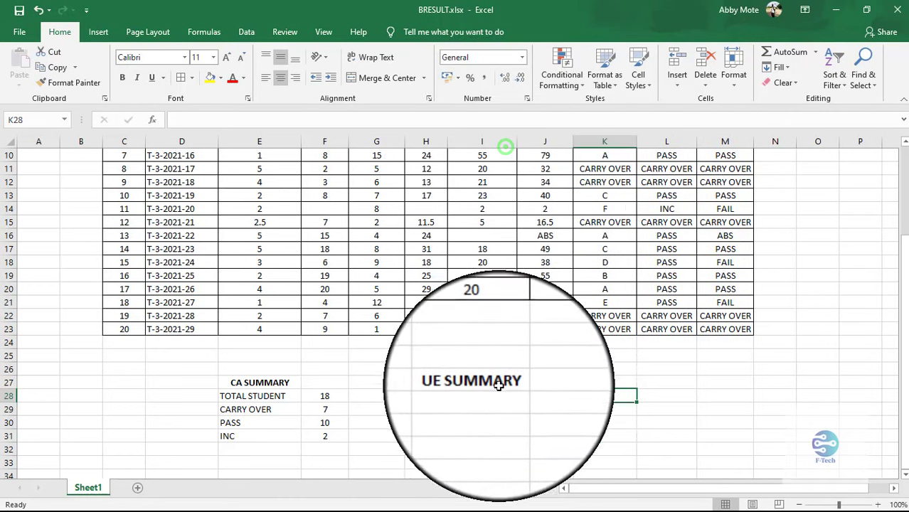
- Enter labels TOTAL, ABS, PASS, FAIL and INC down I28:I32
left_click(499, 390)
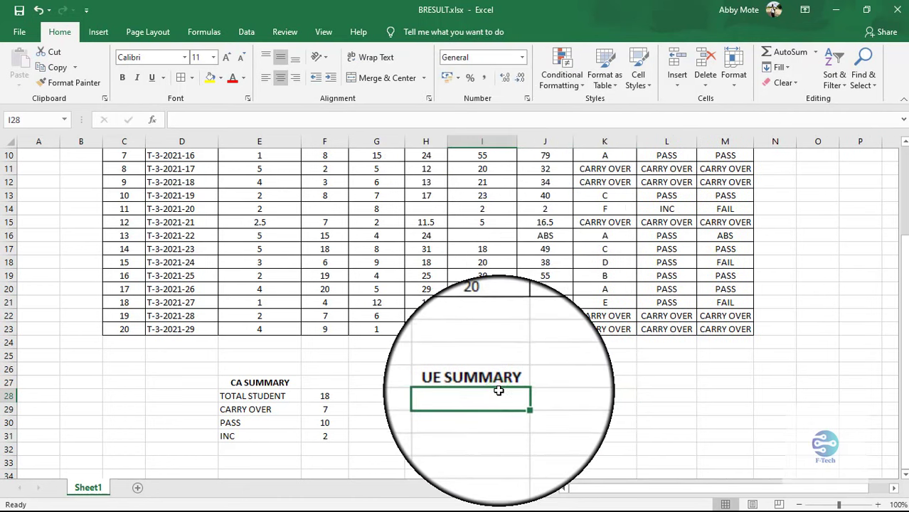
type("T")
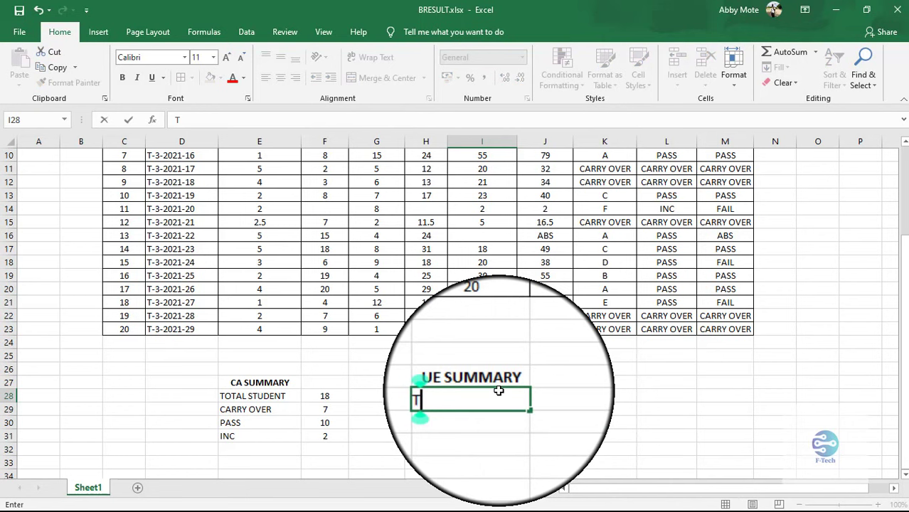
type("OTAL")
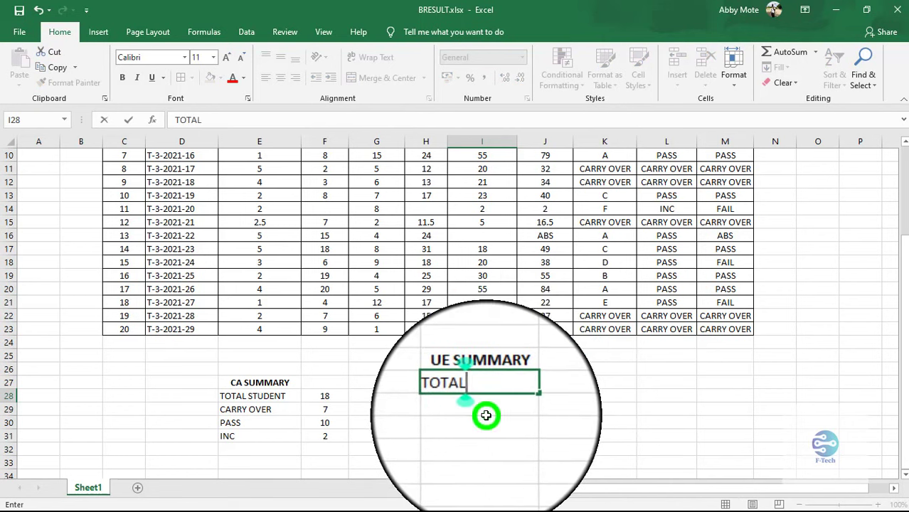
left_click(485, 412)
type("AB")
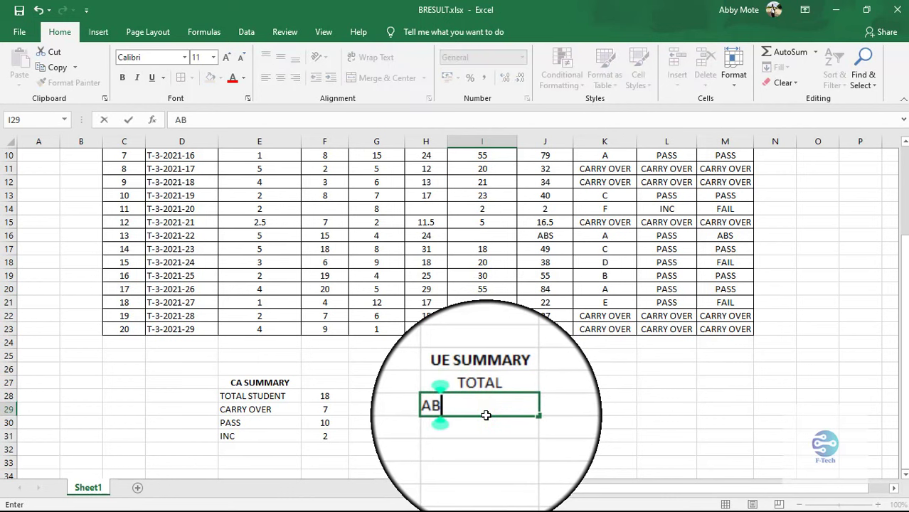
type("S")
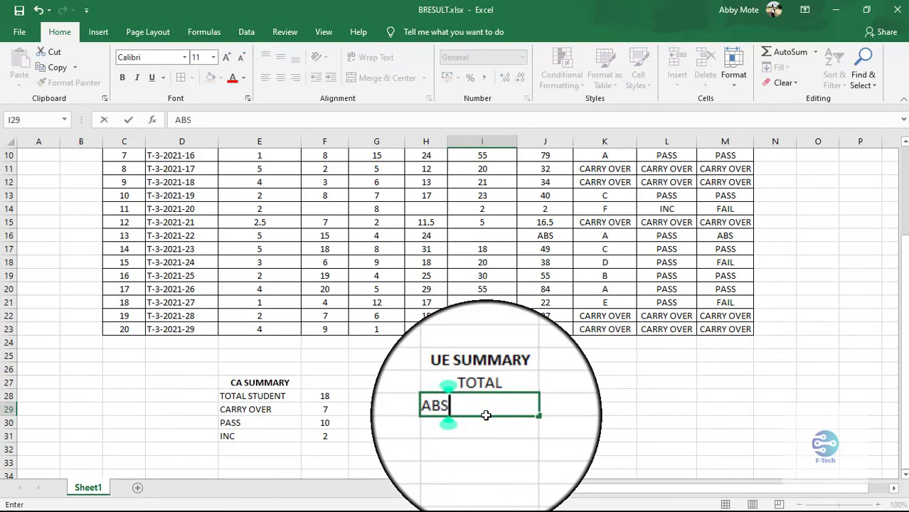
left_click(485, 423)
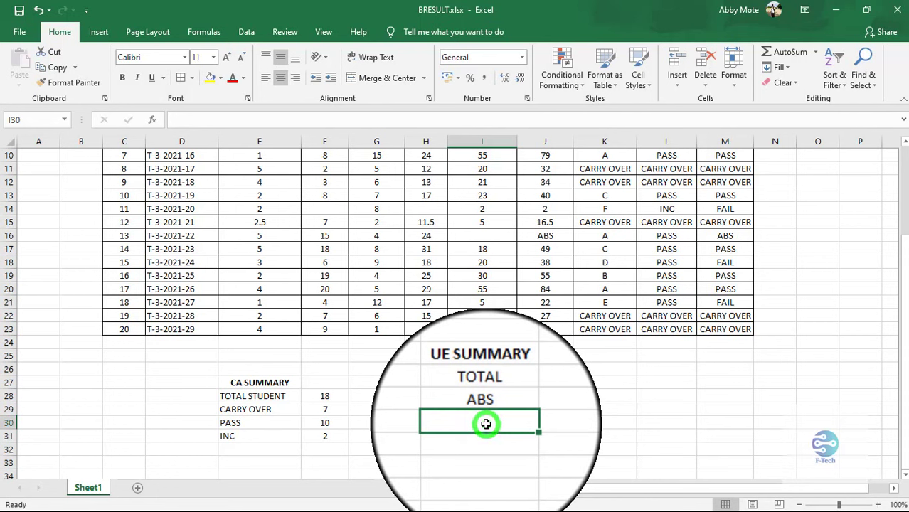
type("PASS")
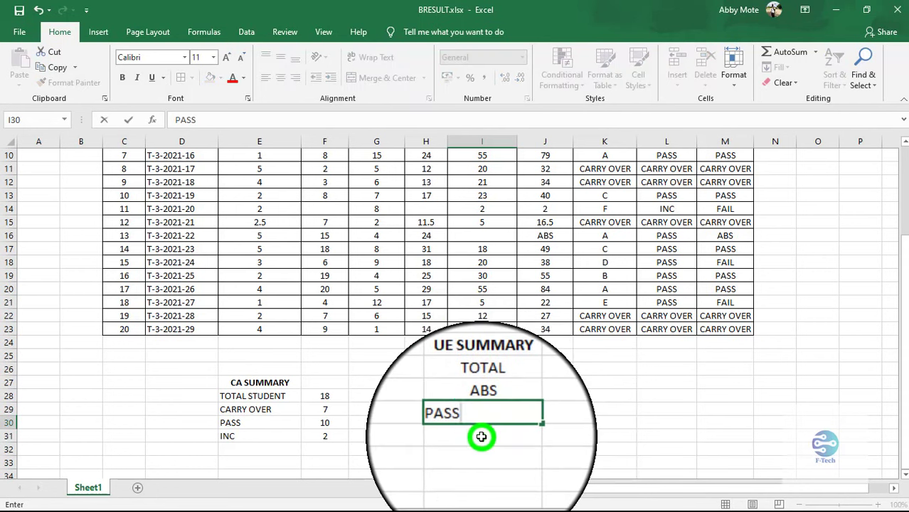
left_click(482, 436)
type("FA")
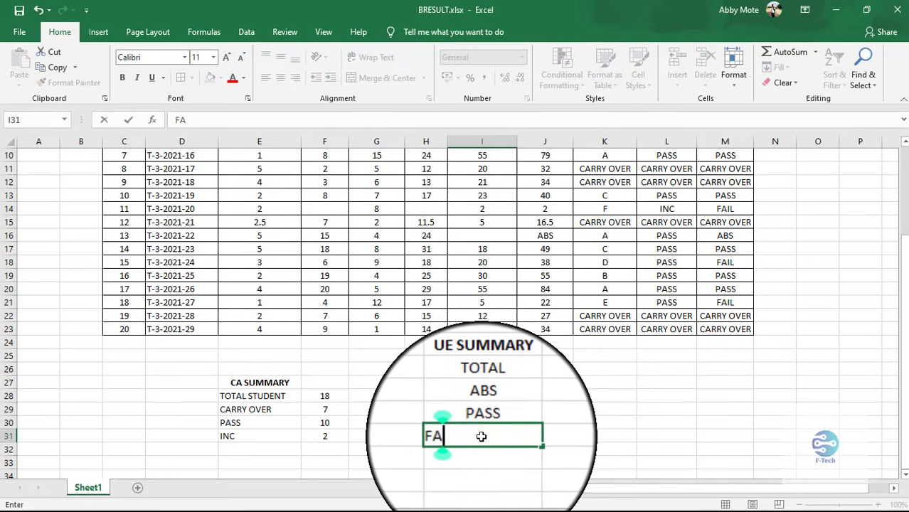
type("I;")
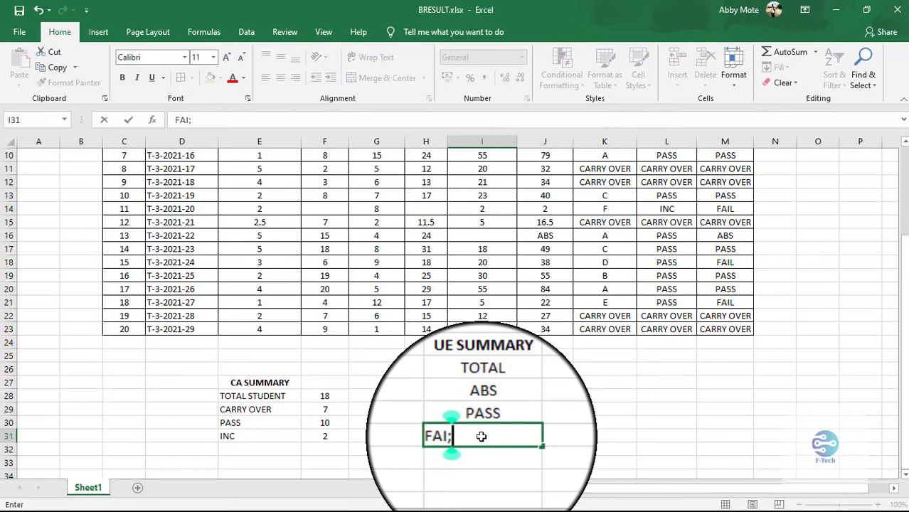
key("BackSpace")
type("L")
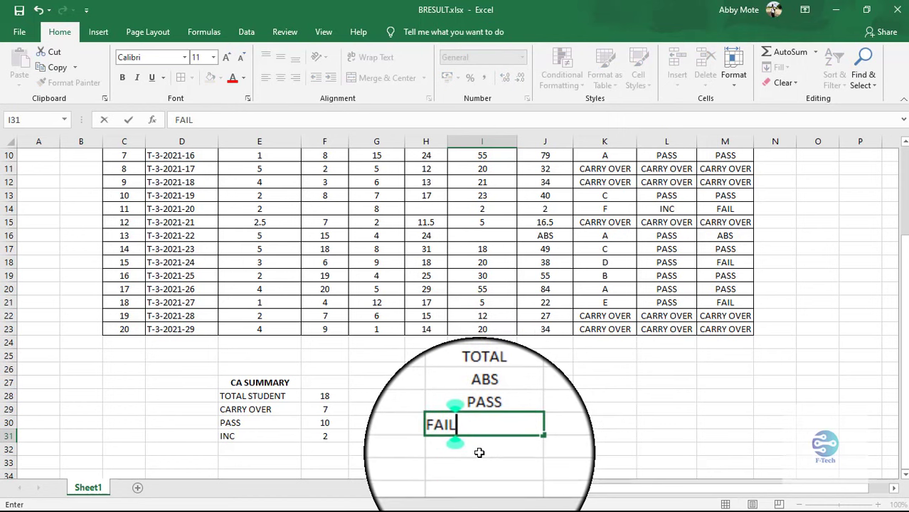
left_click(479, 452)
type("INC")
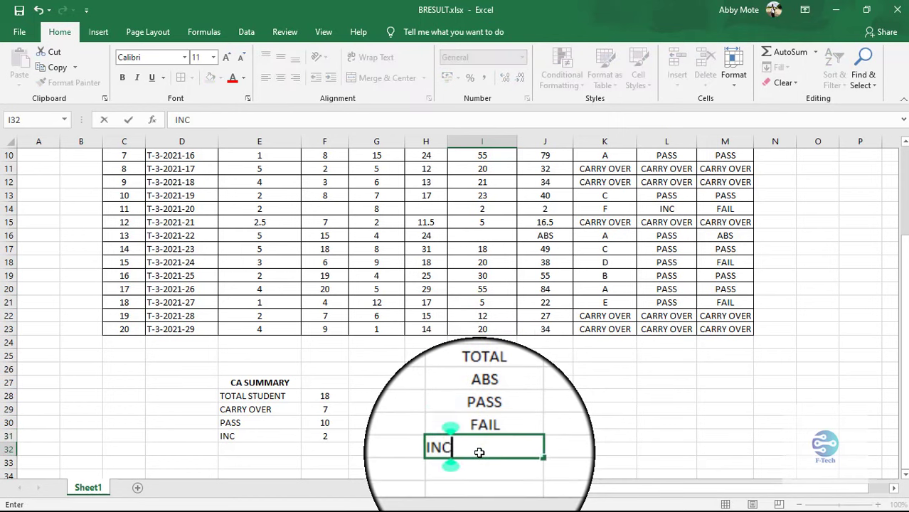
key("Return")
- Left-align the TOTAL through INC labels of the UE SUMMARY
left_click_drag(482, 395, 482, 450)
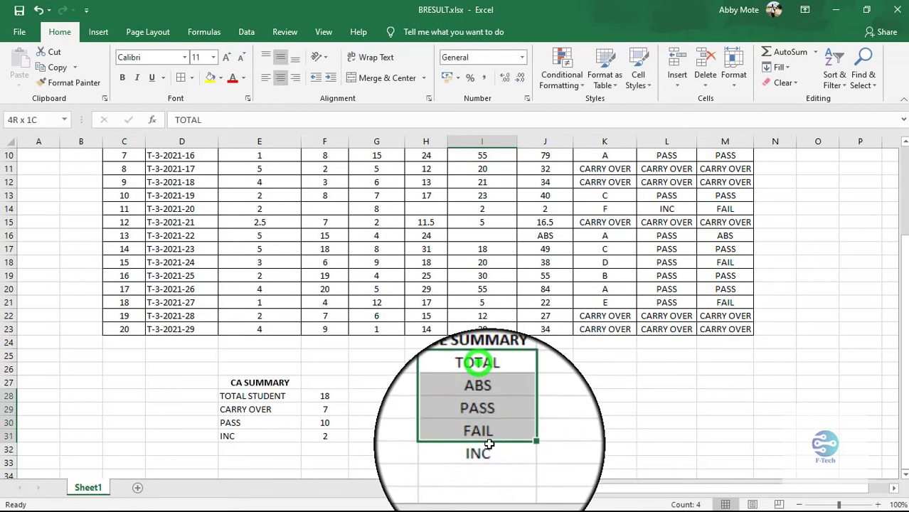
left_click(265, 77)
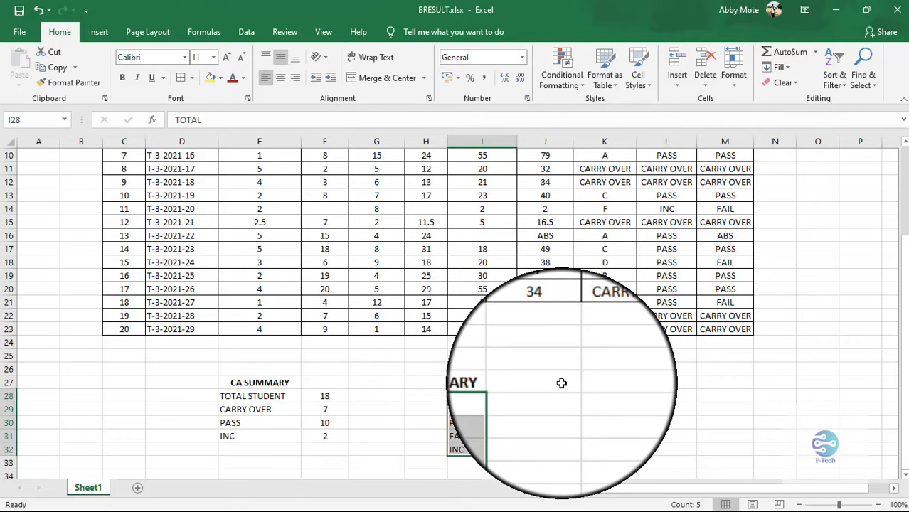
scroll(561, 384, "down", 1)
left_click(545, 356)
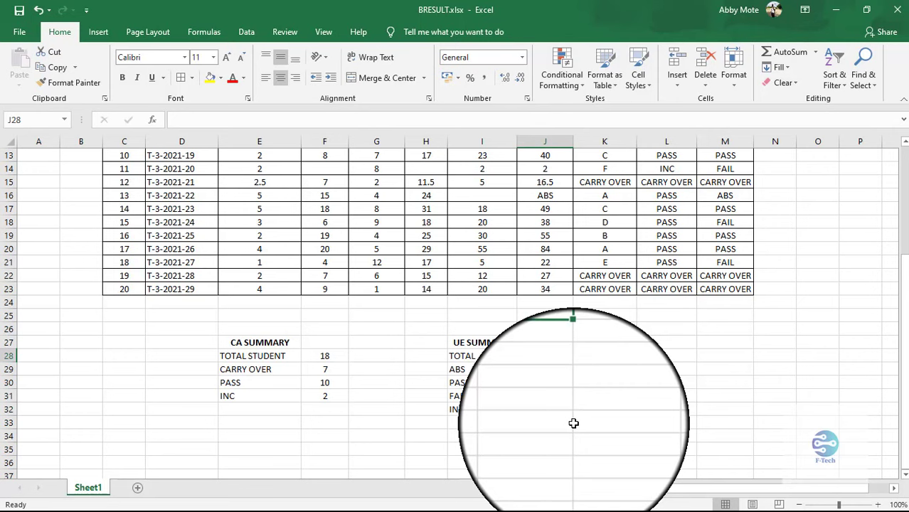
scroll(573, 424, "up", 2)
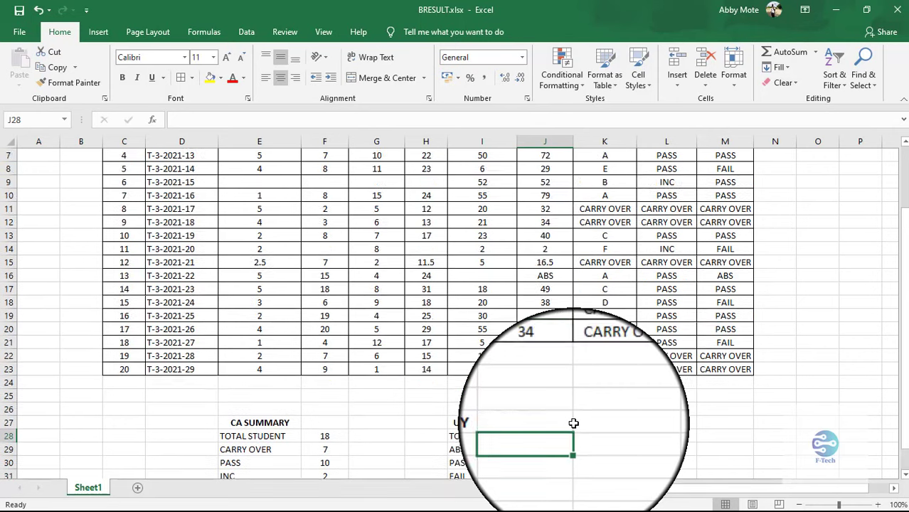
scroll(574, 423, "up", 2)
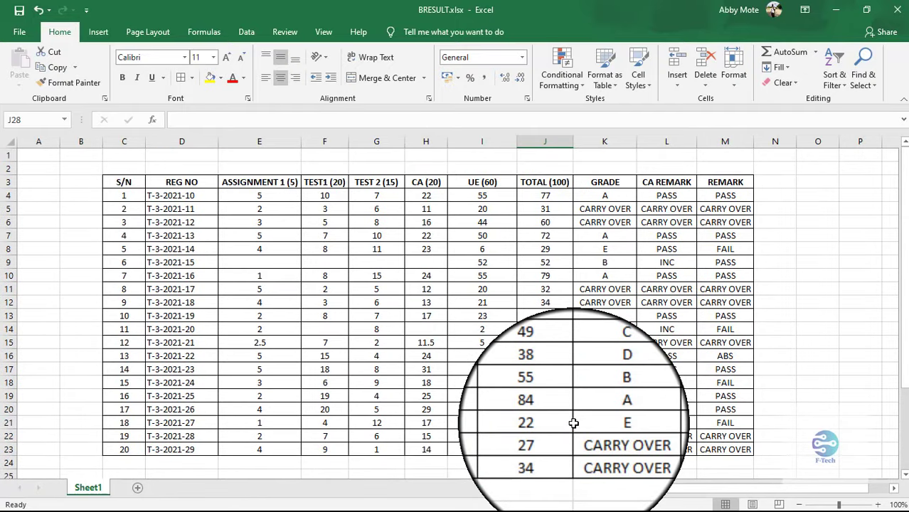
scroll(574, 423, "down", 1)
- Start a COUNT formula in J28, then reopen it after it shows #NAME?
scroll(573, 423, "up", 1)
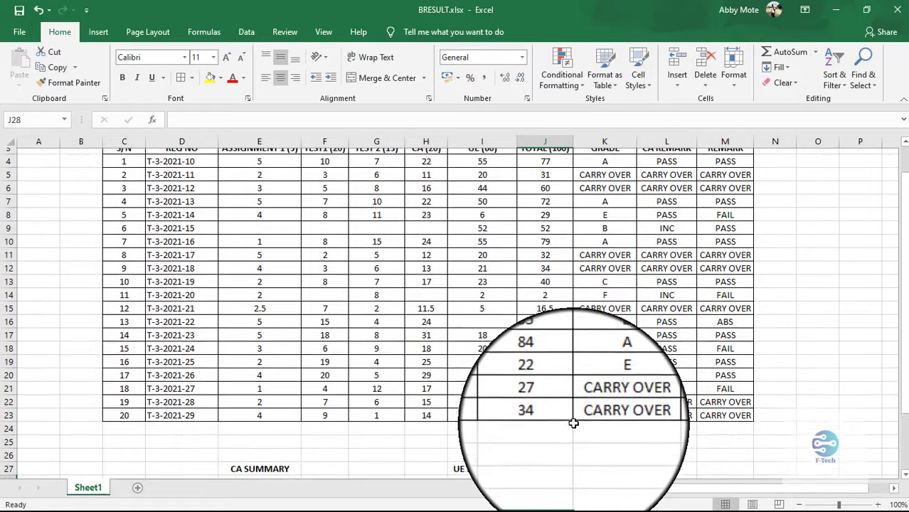
scroll(573, 423, "down", 1)
scroll(574, 423, "down", 1)
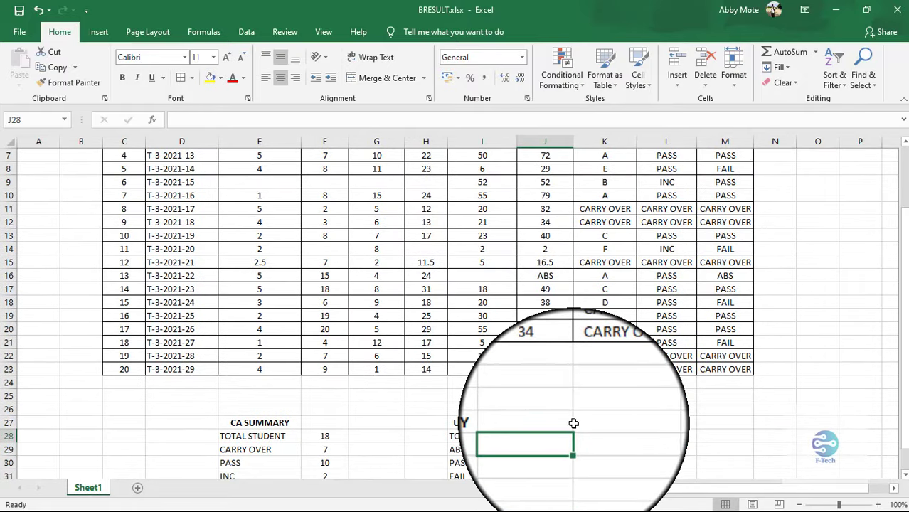
type("CO")
key("BackSpace")
key("BackSpace")
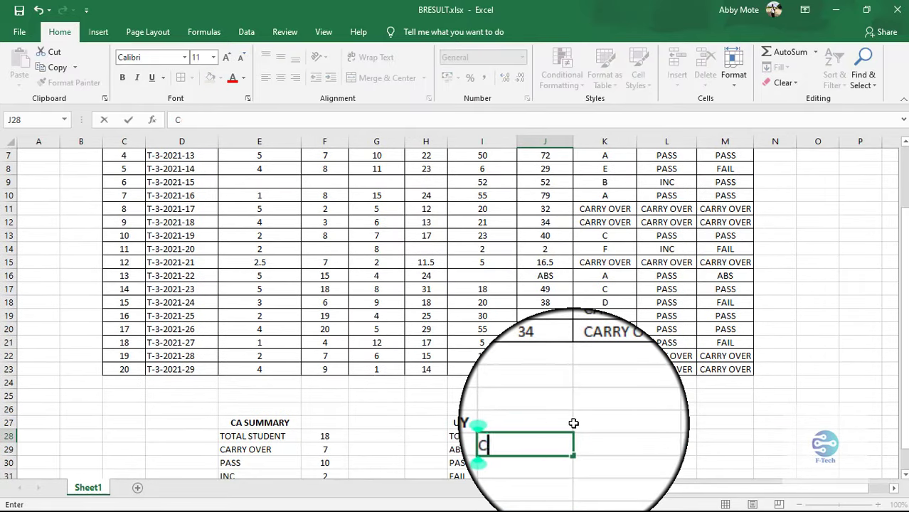
type("=COUN")
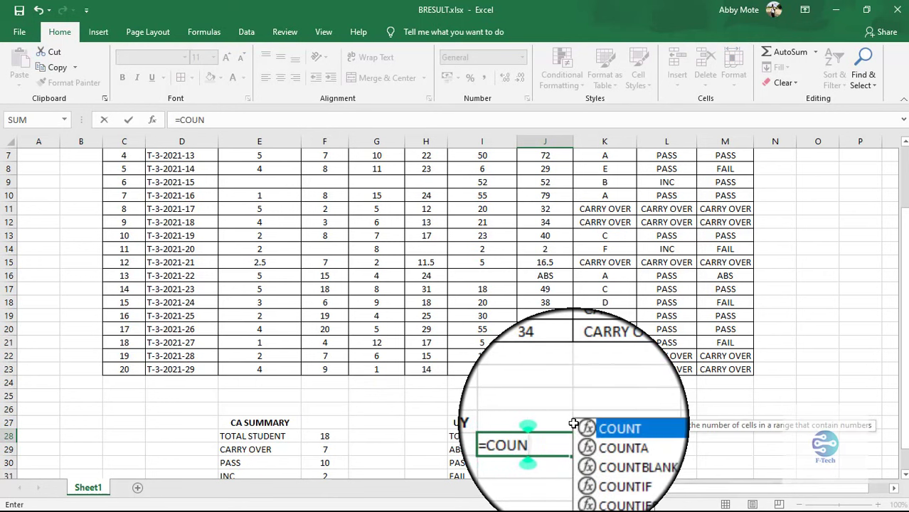
key("Down")
key("Down")
key("Up")
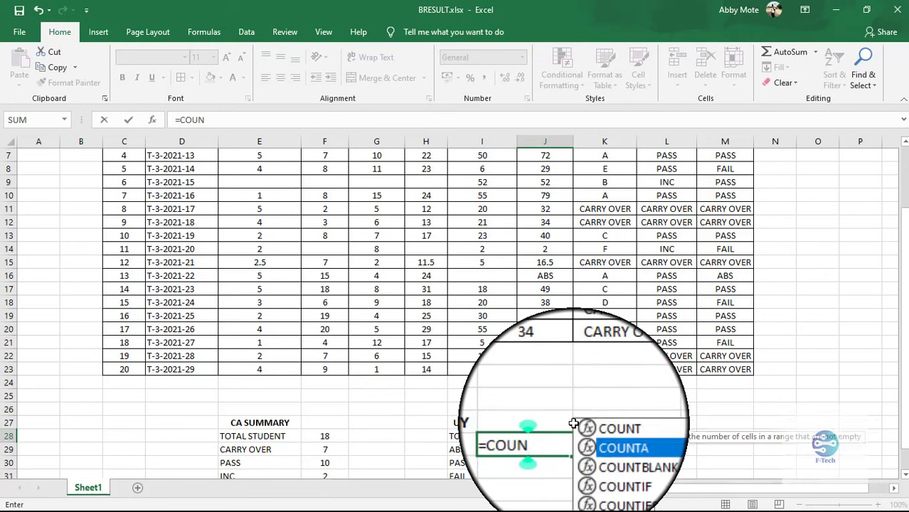
key("Right")
key("Left")
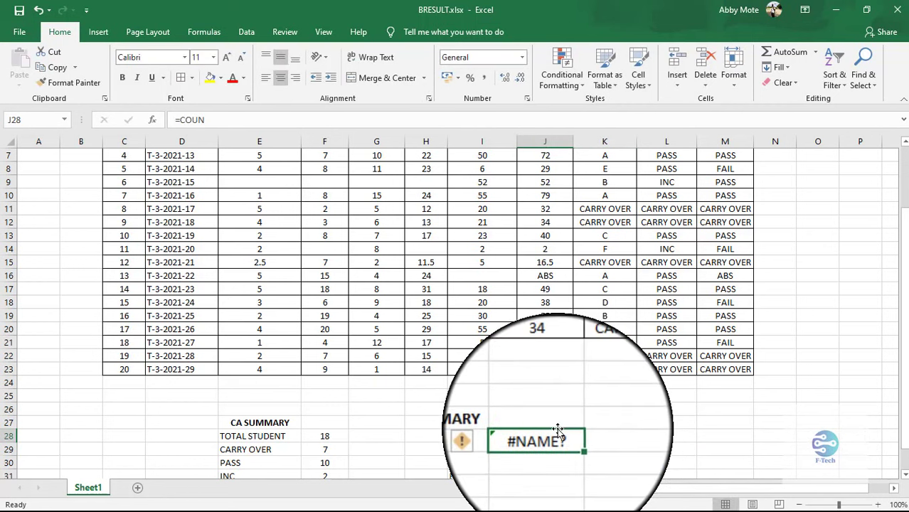
double_click(557, 437)
- Complete J28 as =COUNT(I4:I23) over the UE scores, giving 19
type("T")
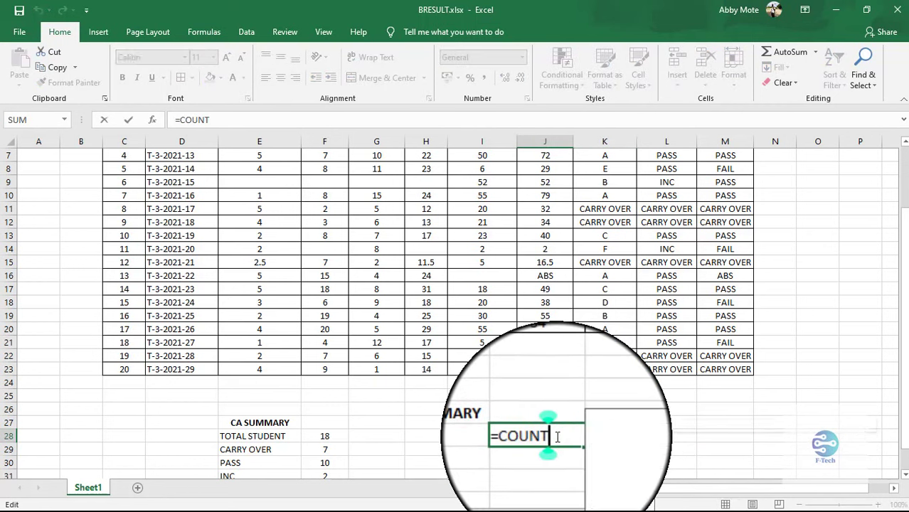
type("(")
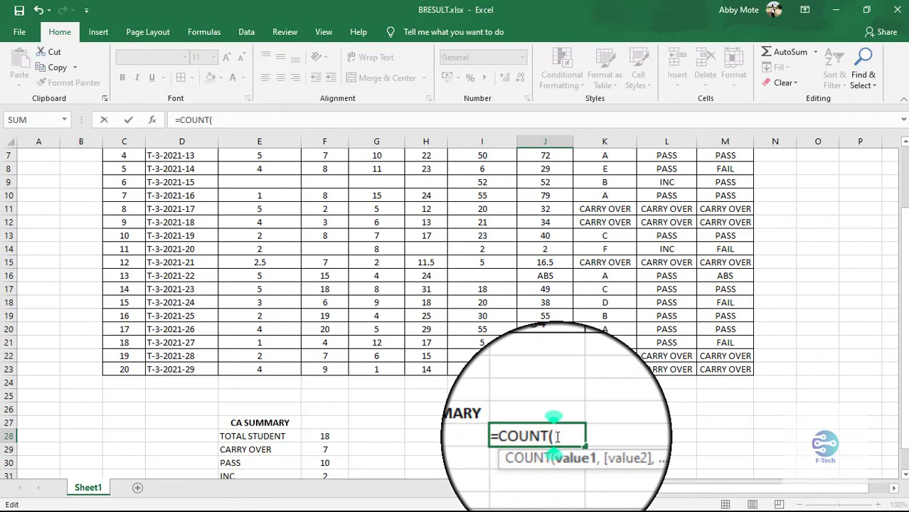
scroll(557, 436, "up", 2)
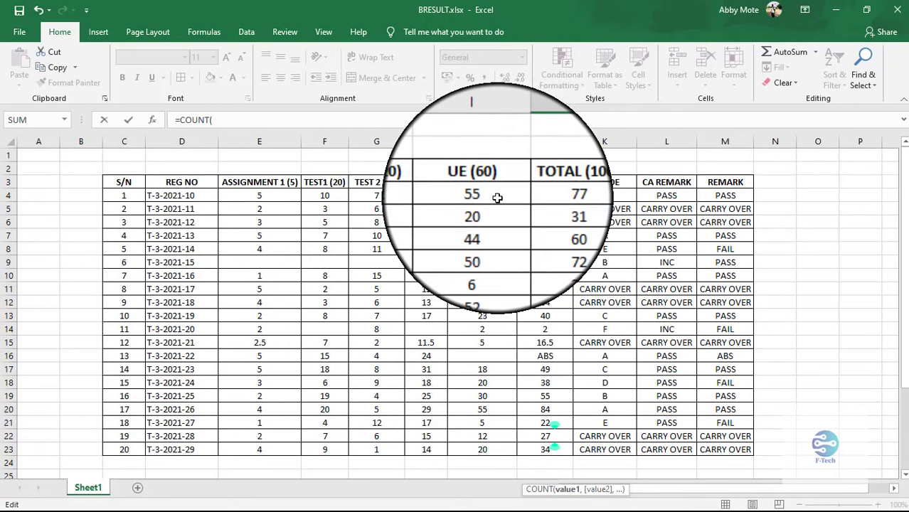
left_click(491, 197)
left_click(244, 123)
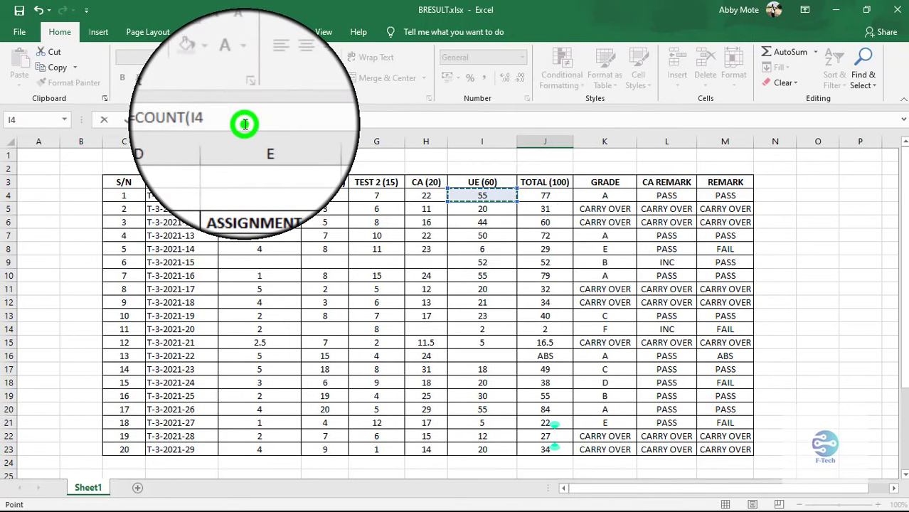
type(":")
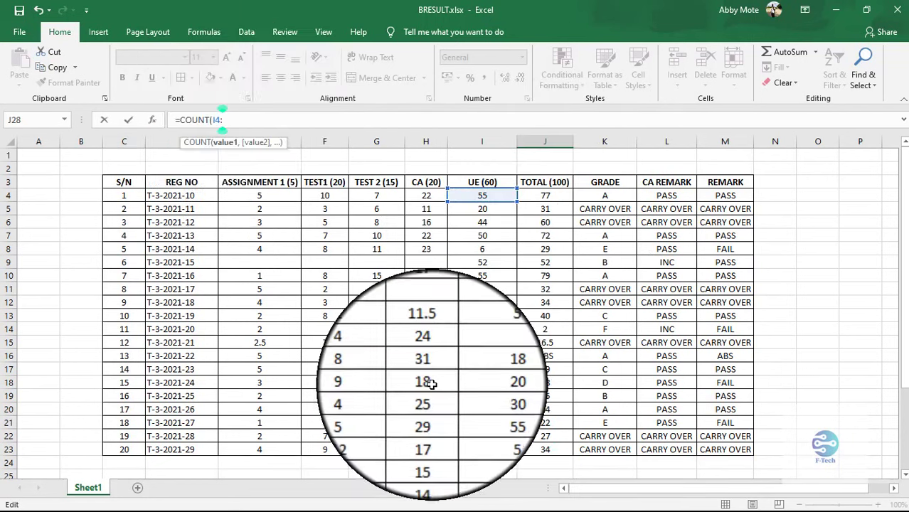
left_click(481, 449)
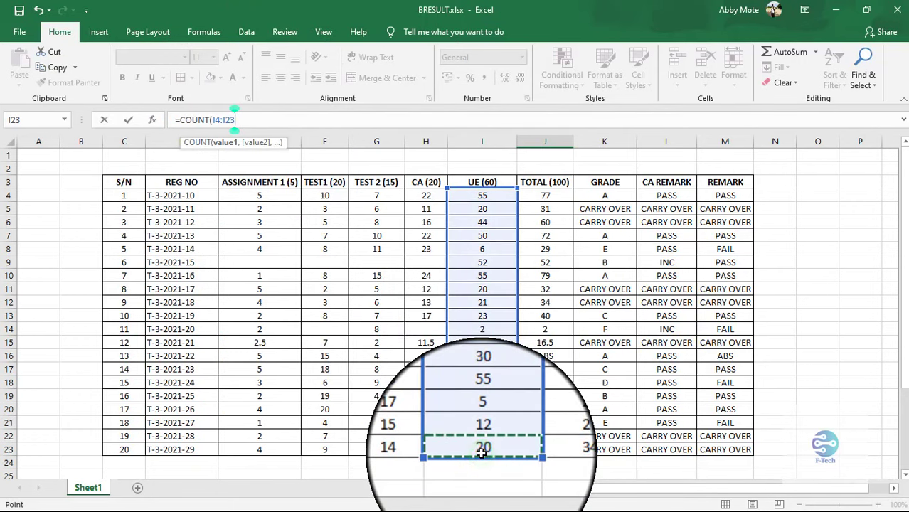
type(")")
key("Return")
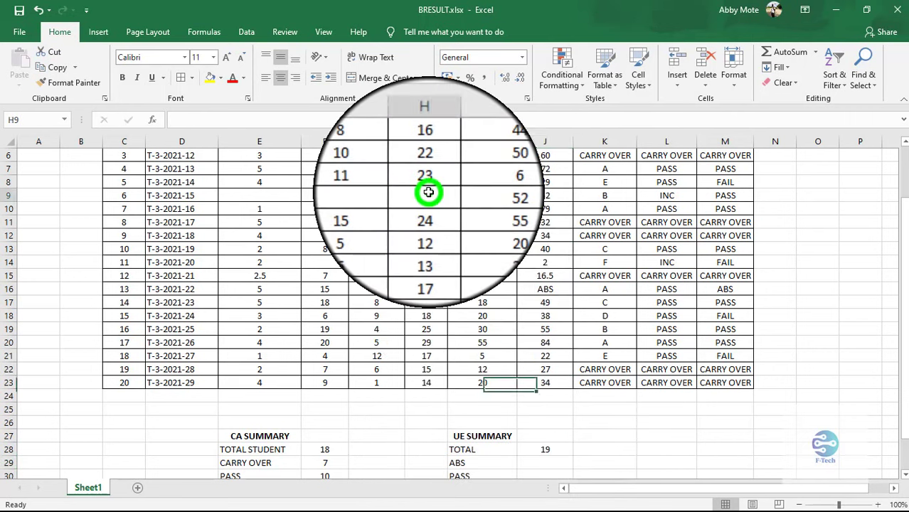
left_click(471, 195)
left_click(514, 191)
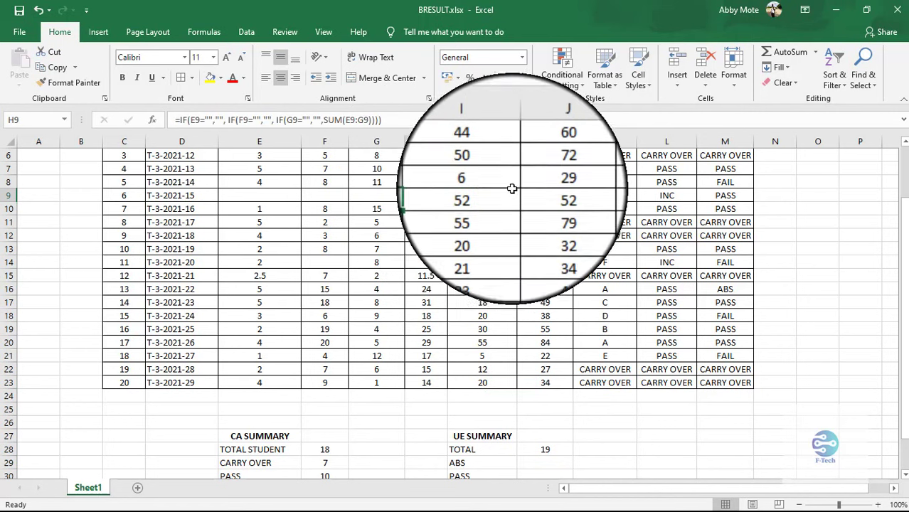
scroll(512, 192, "up", 2)
left_click(499, 197)
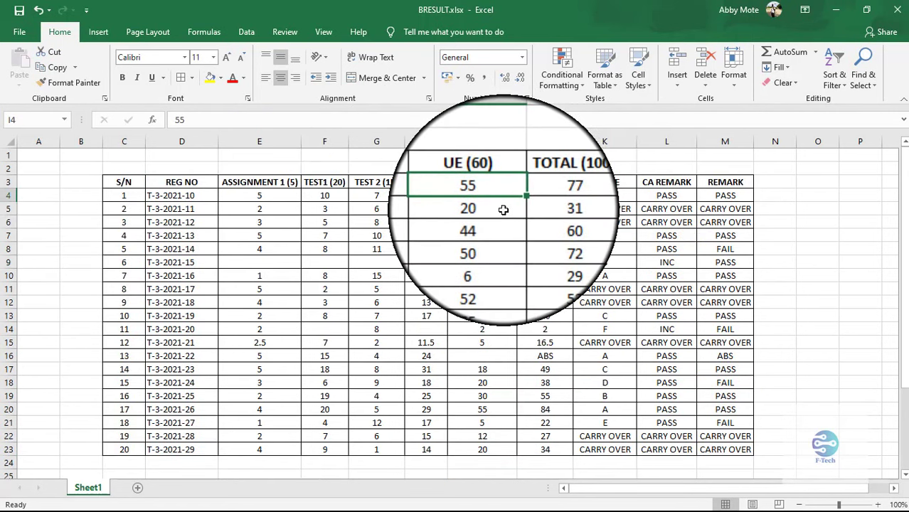
left_click(486, 261)
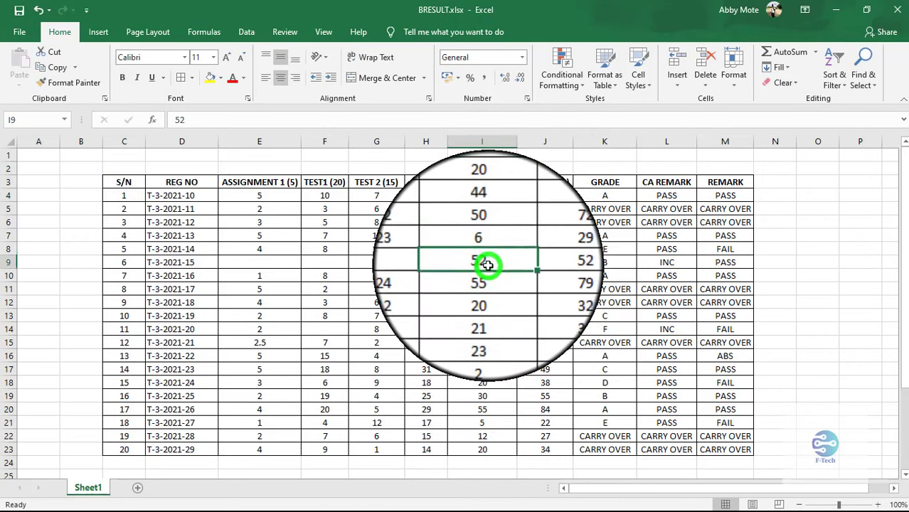
left_click(426, 261)
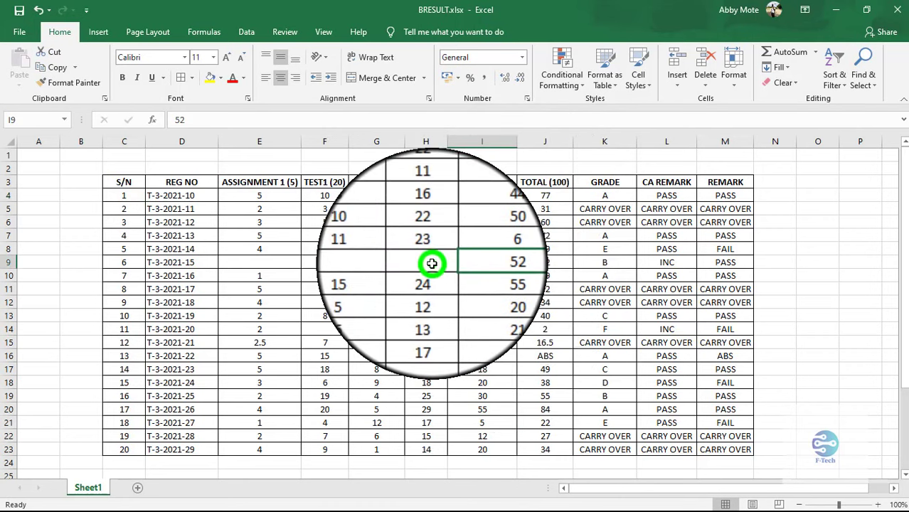
left_click(493, 263)
left_click(552, 263)
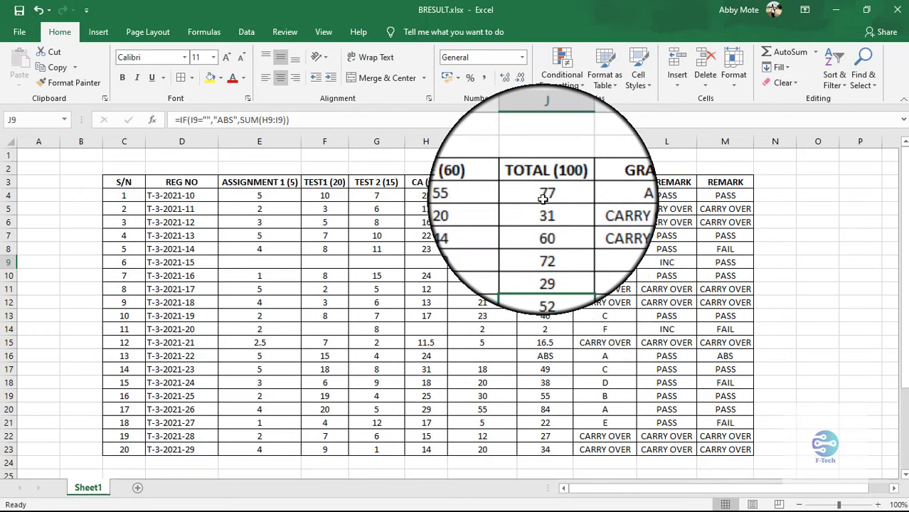
- Change J4 to =IF(H4="","",IF(I4="","ABS",SUM(H4:I4))) and fill it down to J23
left_click(543, 199)
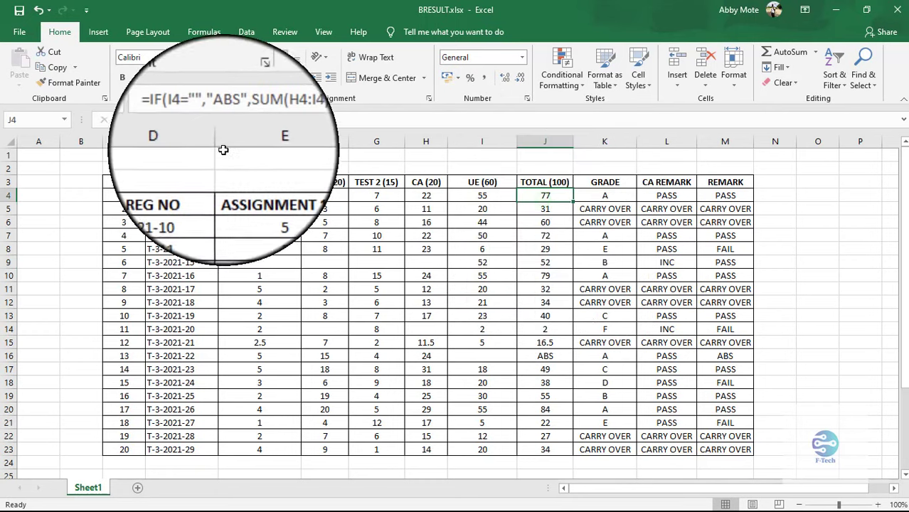
left_click(189, 121)
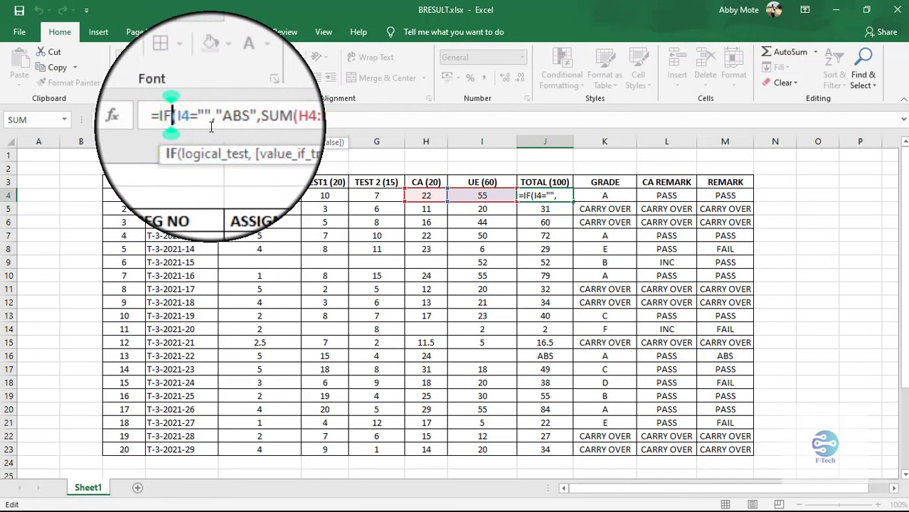
type("(")
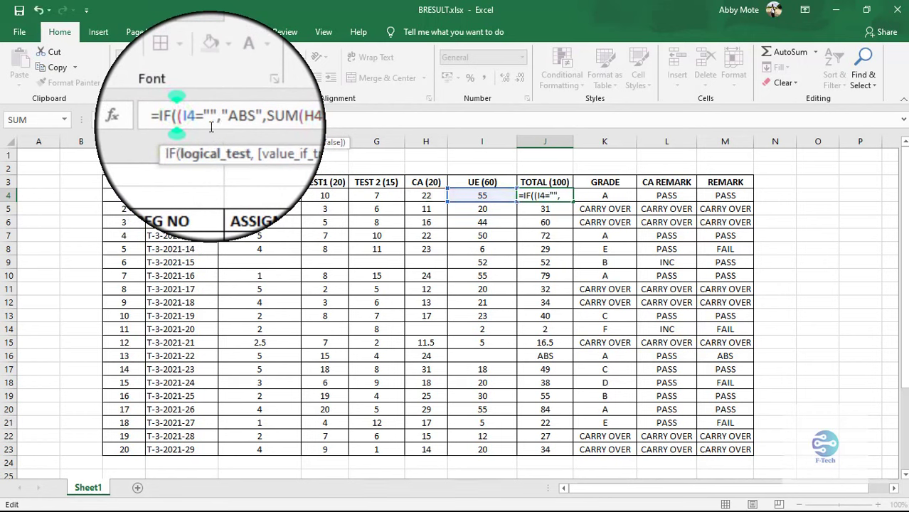
left_click(426, 196)
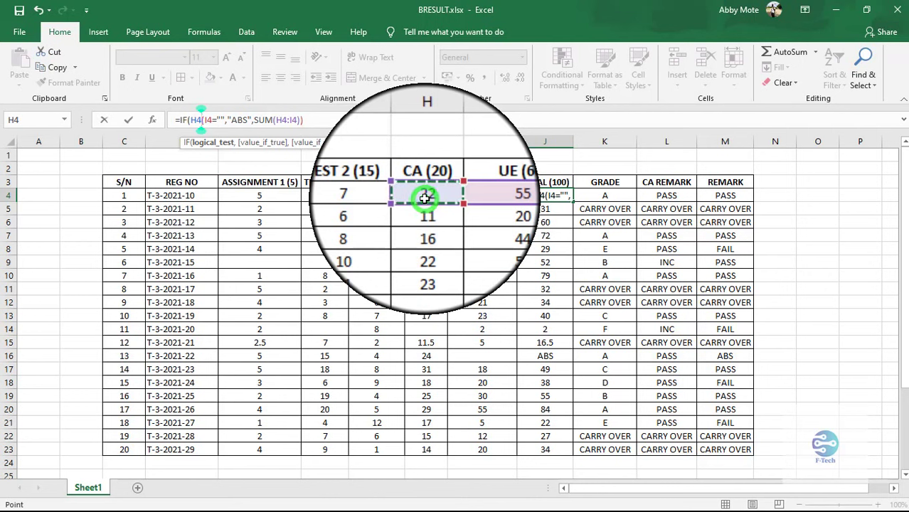
type("+")
key("BackSpace")
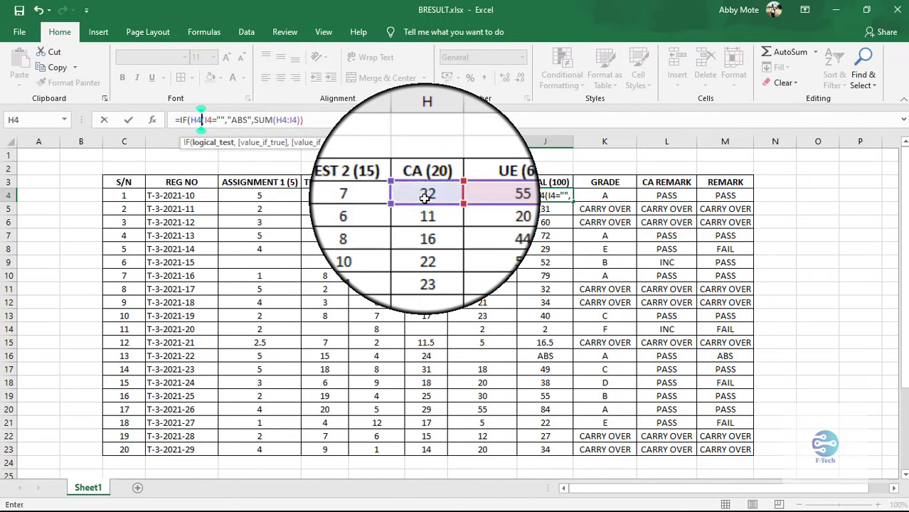
type("+")
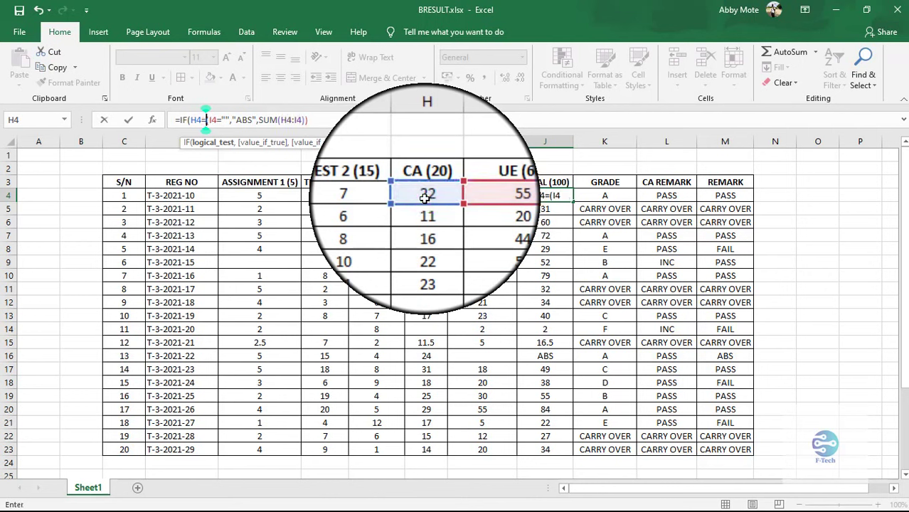
type("\"\"")
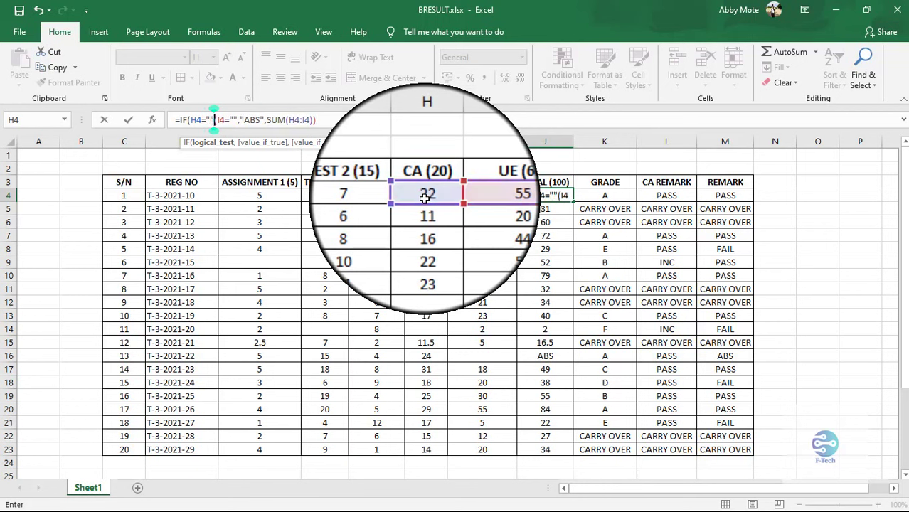
type(",")
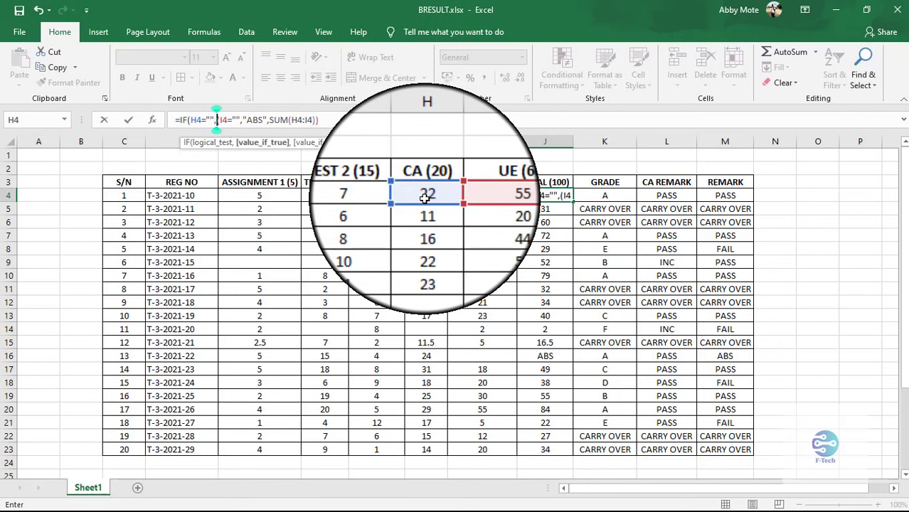
type("\"\"")
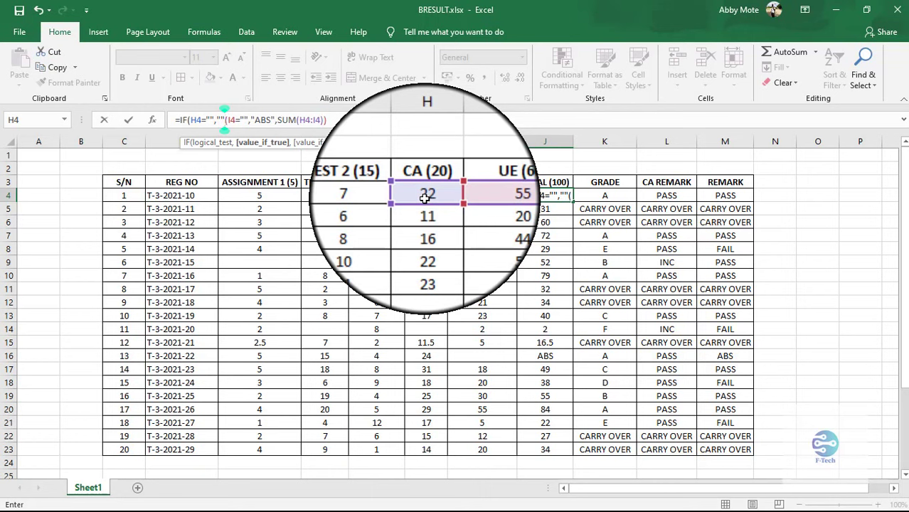
type(",IF")
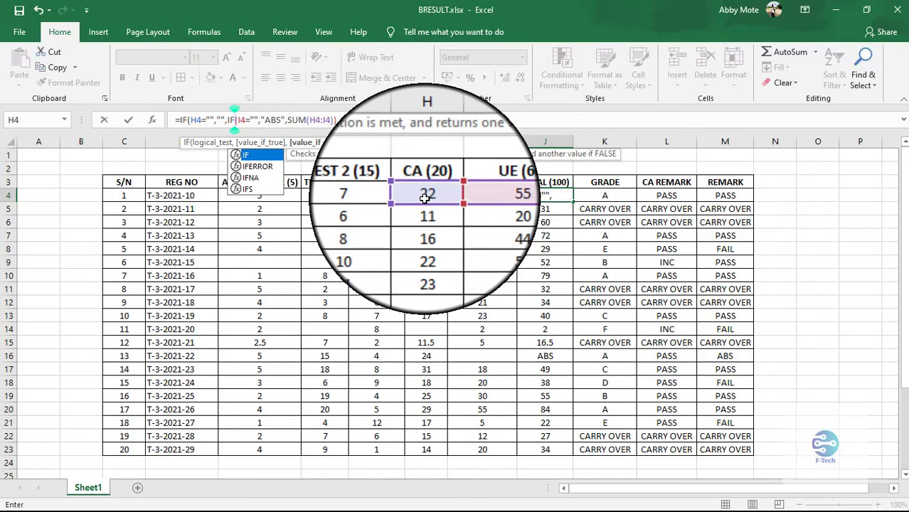
left_click(403, 128)
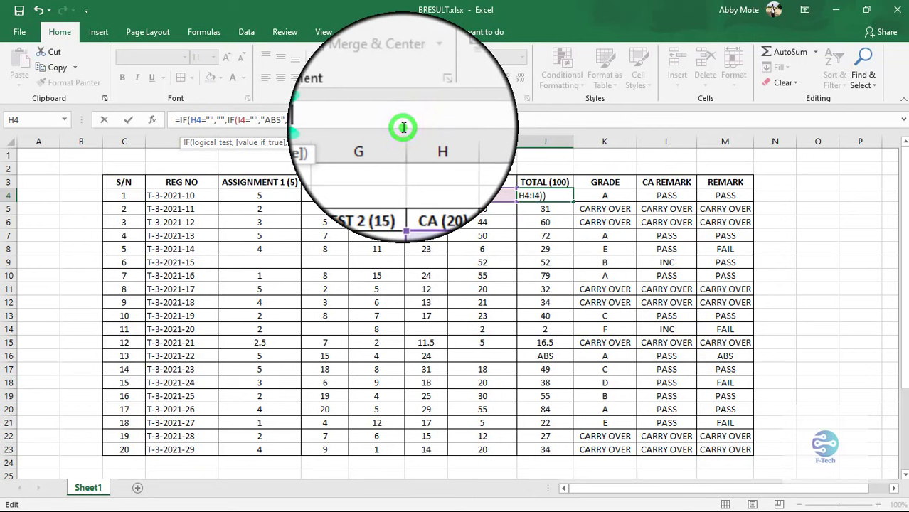
key("Return")
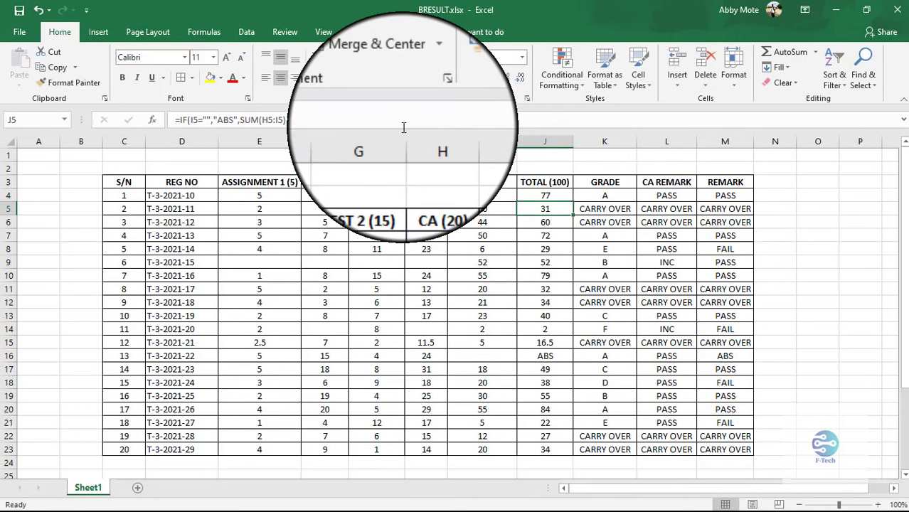
left_click(559, 197)
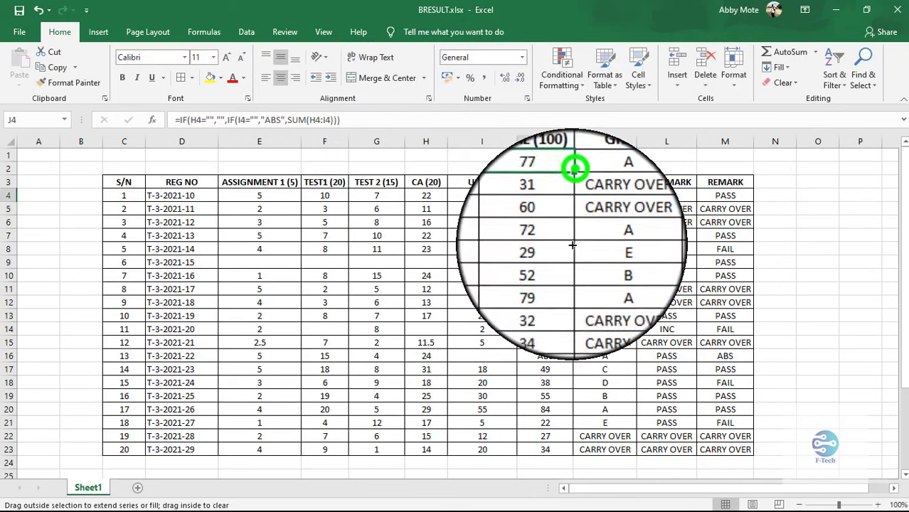
left_click_drag(573, 245, 582, 455)
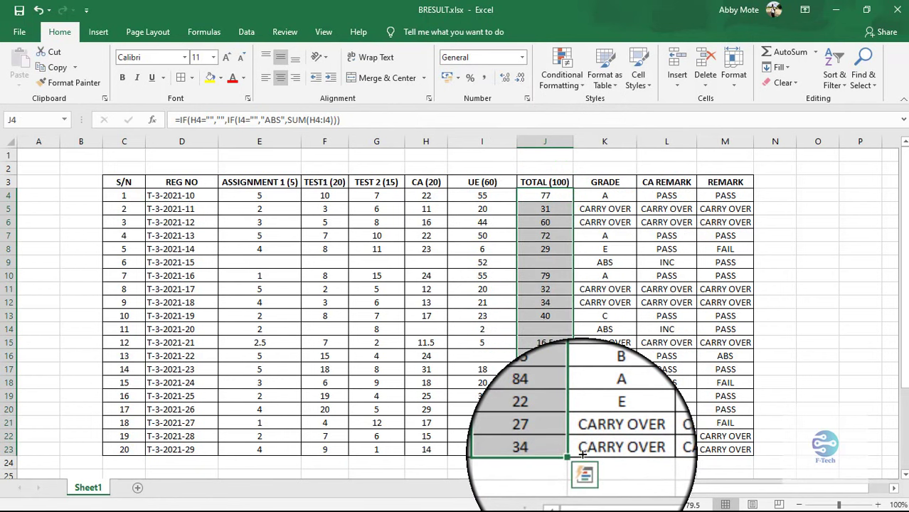
- Check the =COUNT(I4:I23) formula in J28 beside the UE SUMMARY TOTAL
left_click(811, 328)
scroll(804, 324, "down", 2)
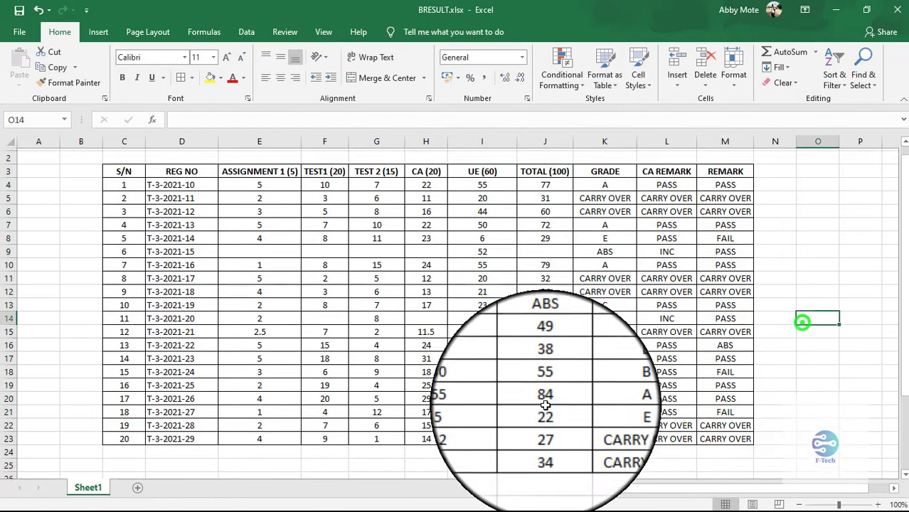
left_click(500, 463)
left_click(558, 437)
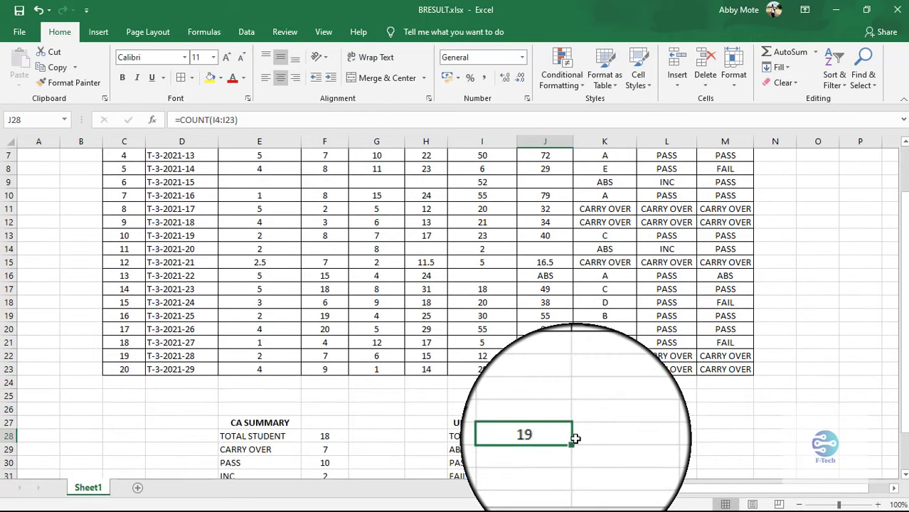
scroll(575, 439, "up", 1)
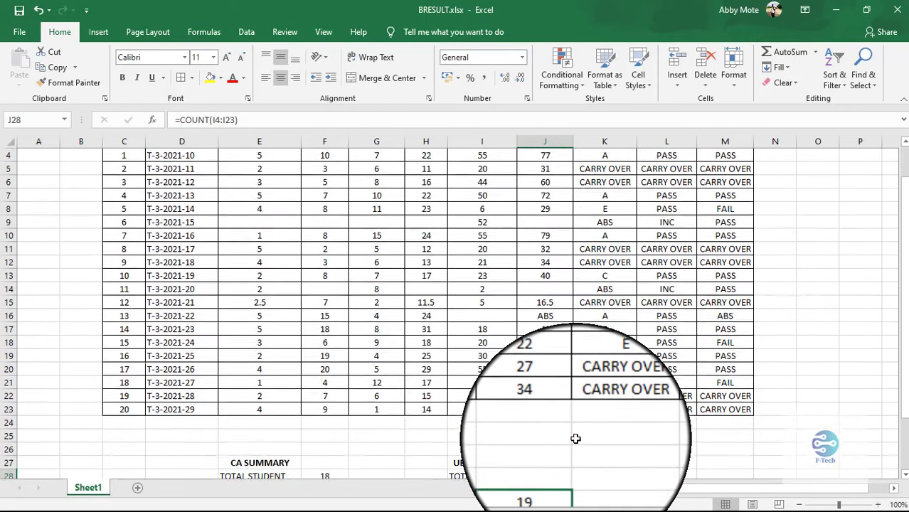
scroll(575, 439, "up", 1)
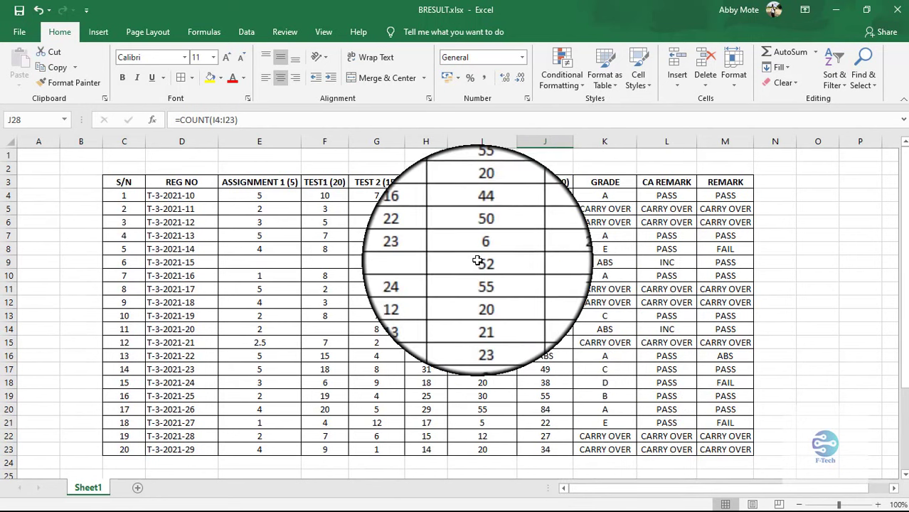
- Delete the UE score 52 from I9 so the UE total count drops to 18
left_click(477, 261)
left_click(470, 196)
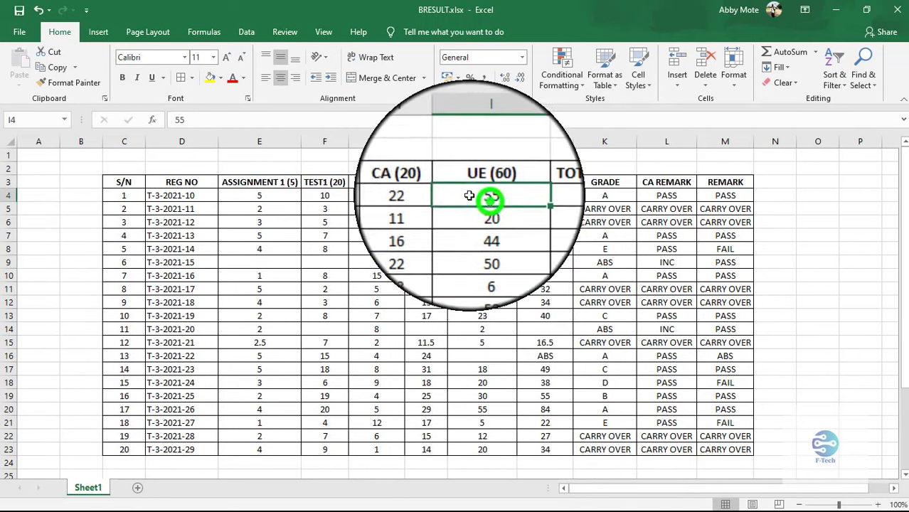
left_click(178, 119)
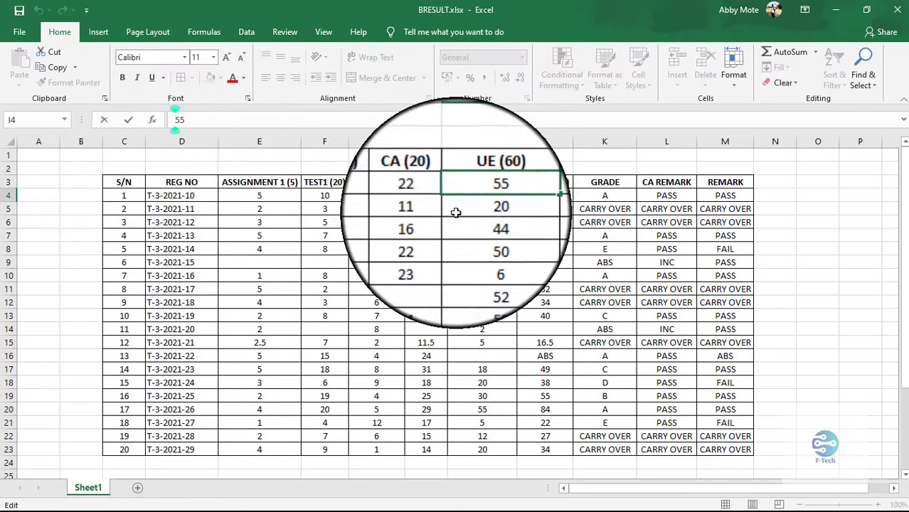
left_click(503, 258)
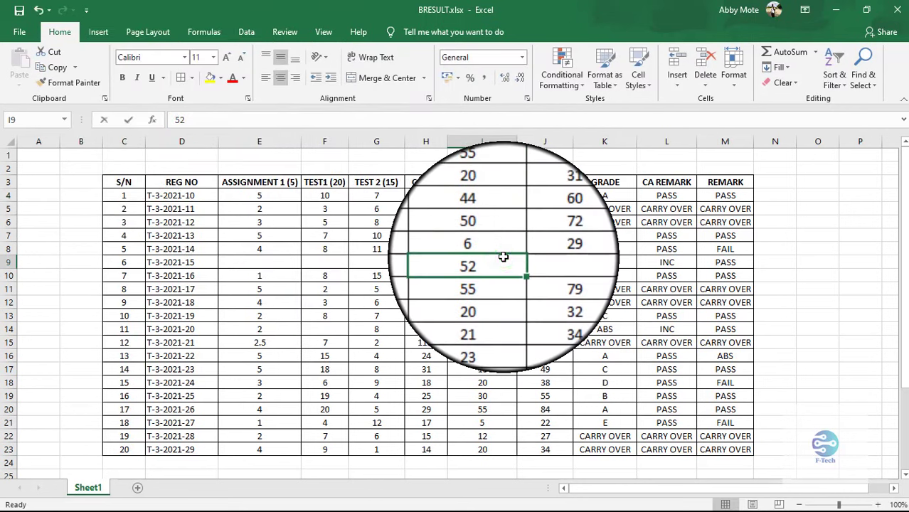
key("BackSpace")
left_click(503, 356)
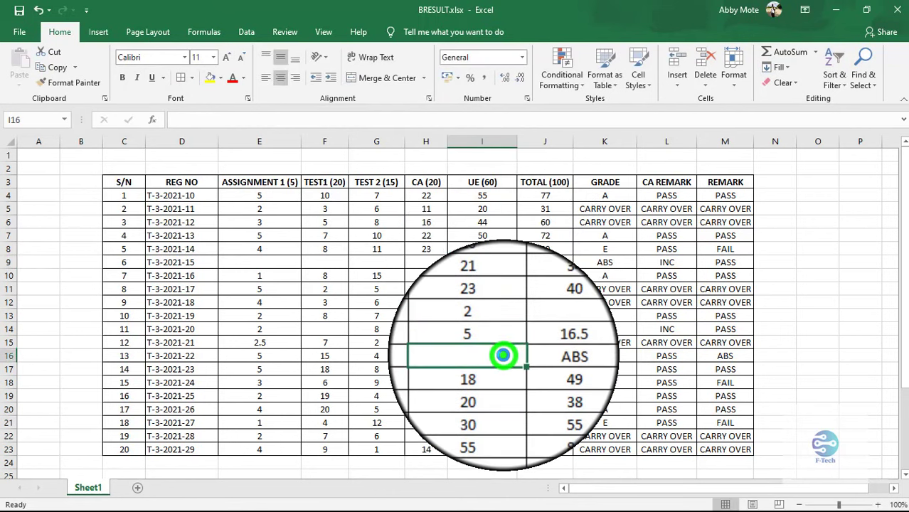
scroll(503, 355, "down", 4)
left_click(541, 370)
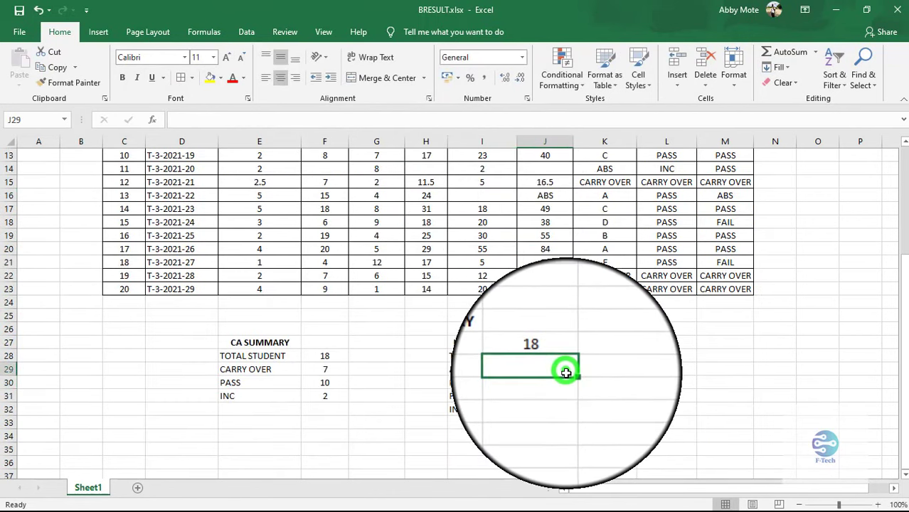
scroll(565, 371, "up", 2)
scroll(566, 366, "up", 2)
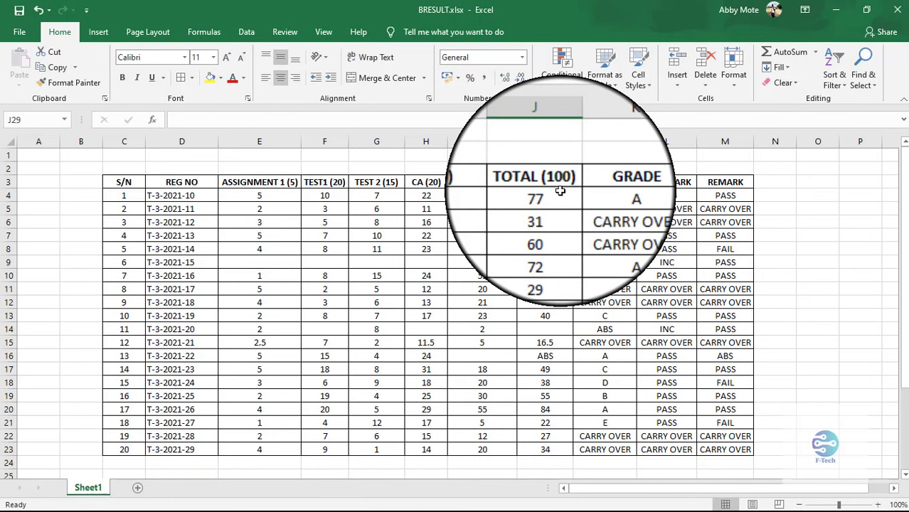
- Start a COUNTIF formula in J29, correcting the mistyped IF beginning
scroll(560, 190, "down", 3)
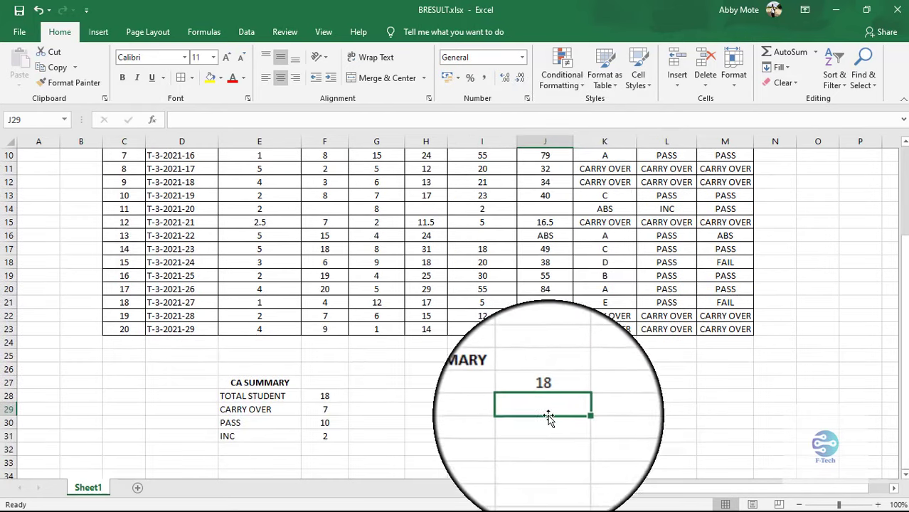
scroll(547, 407, "up", 3)
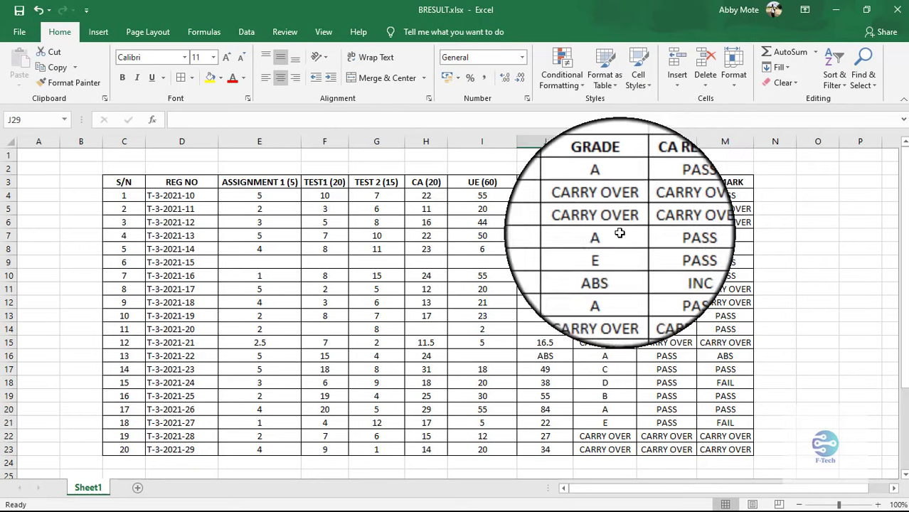
scroll(604, 436, "down", 2)
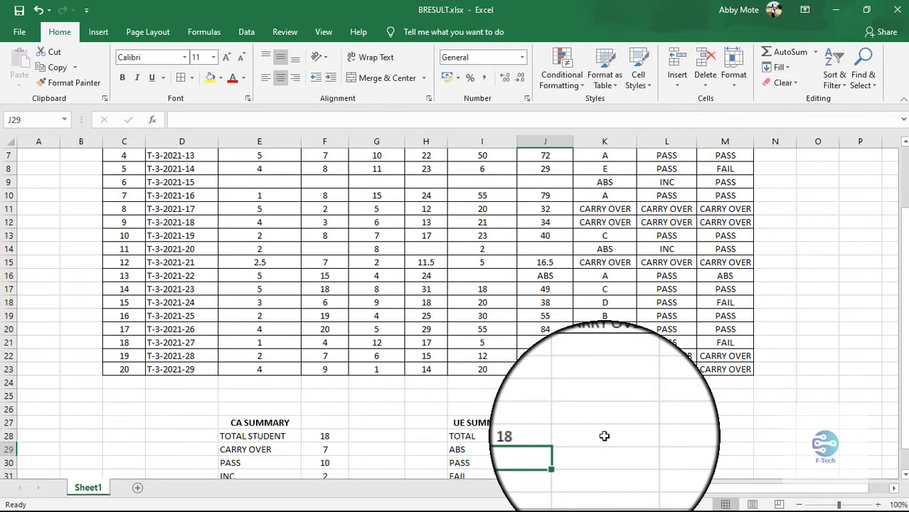
scroll(604, 436, "up", 2)
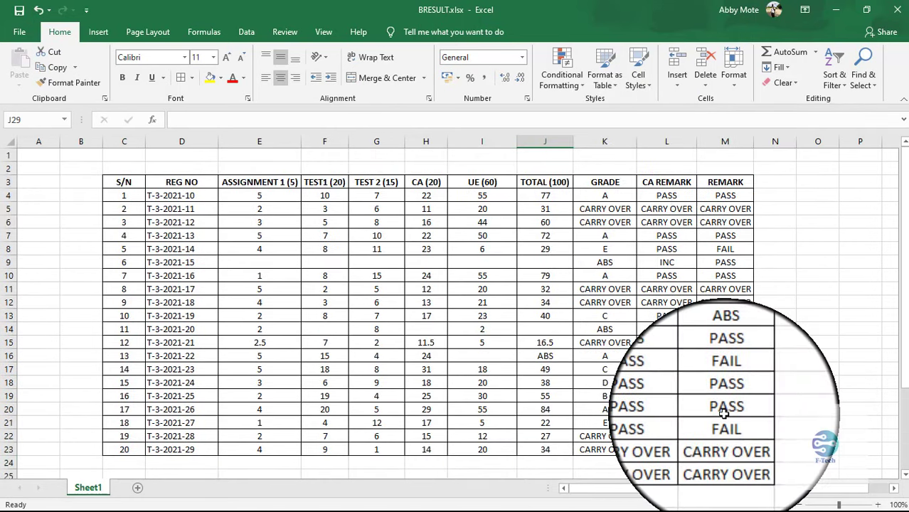
scroll(723, 413, "down", 2)
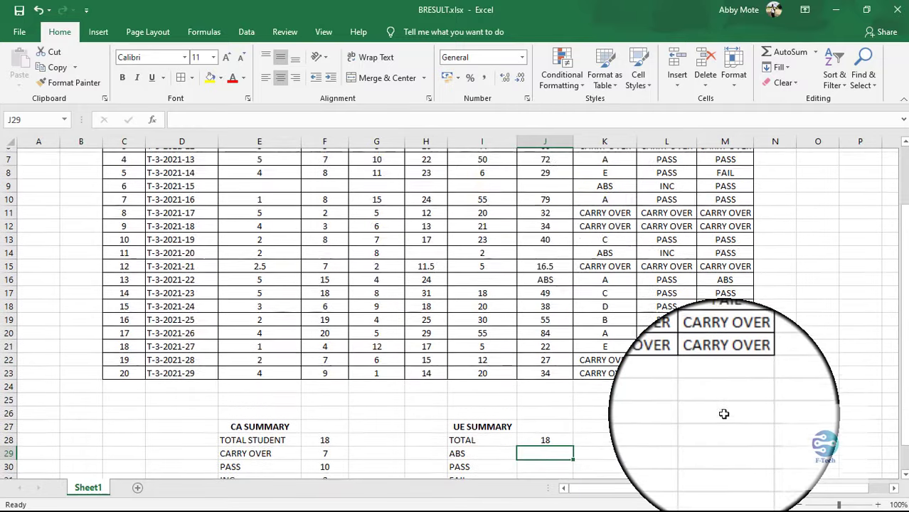
scroll(719, 414, "up", 1)
scroll(709, 412, "down", 2)
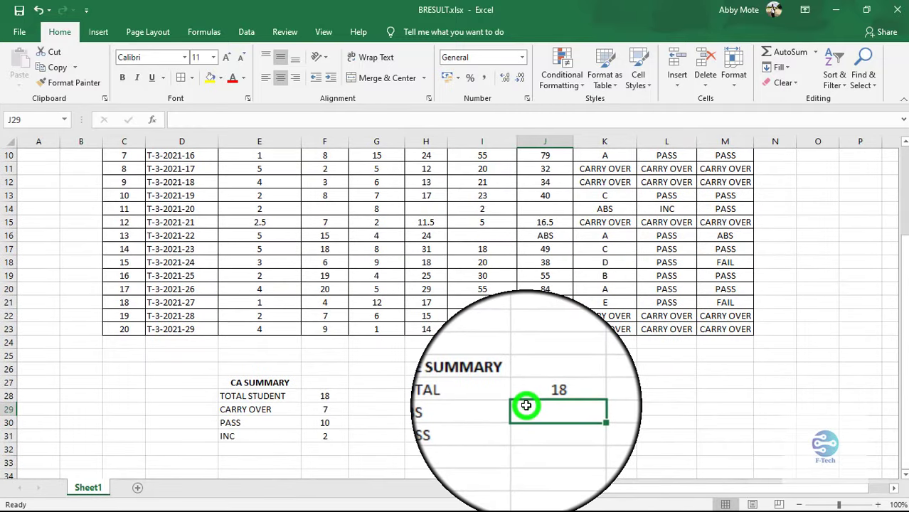
type("IFC")
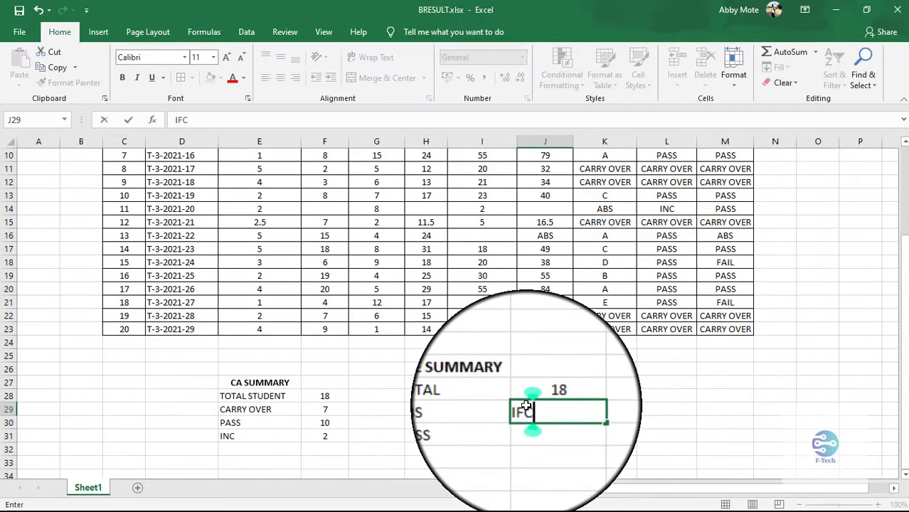
type("OUNTIF")
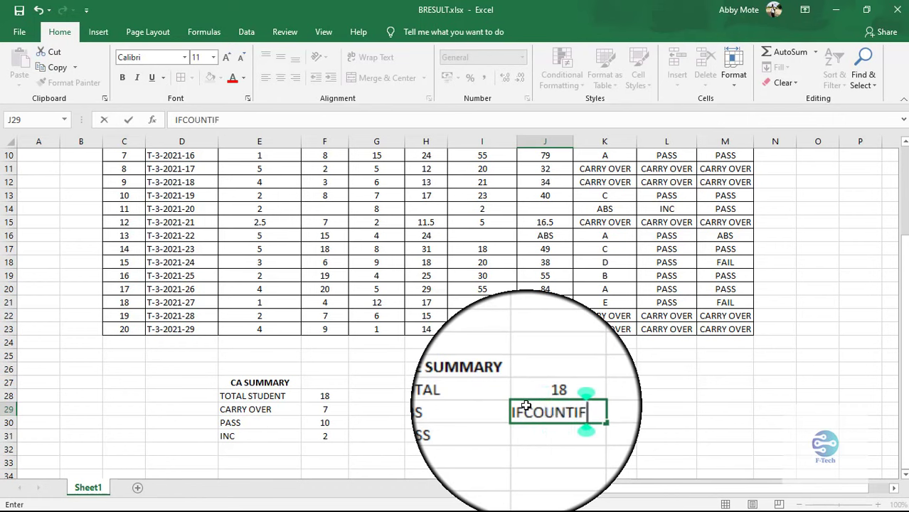
key("BackSpace")
key("BackSpace")
key("BackSpace")
key("BackSpace")
type("=")
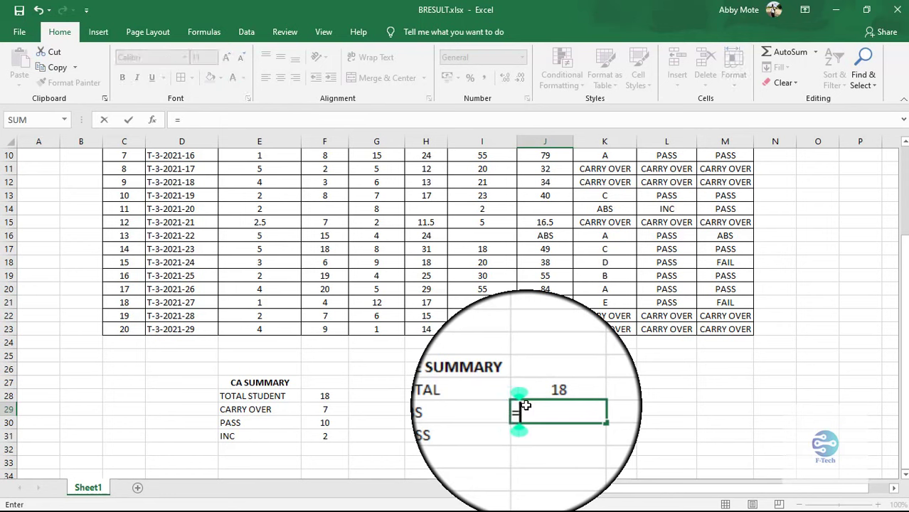
type("IF")
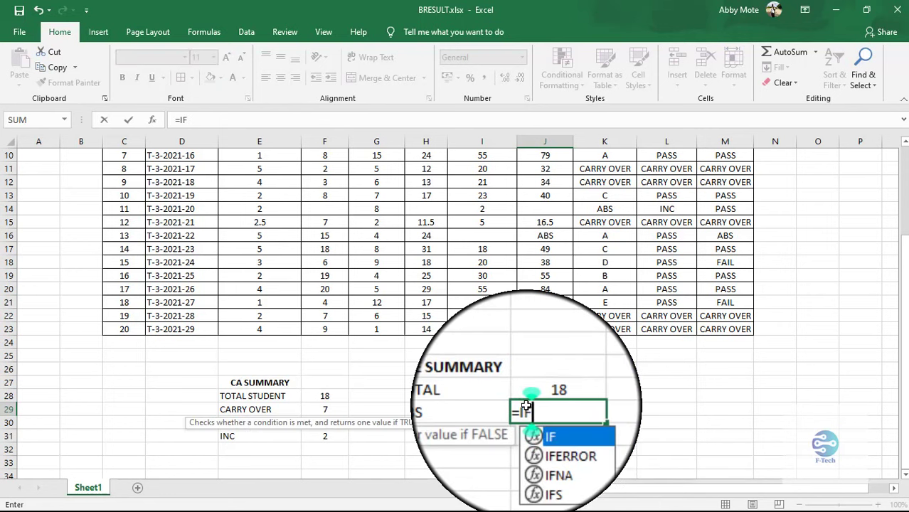
key("BackSpace")
key("BackSpace")
type("C")
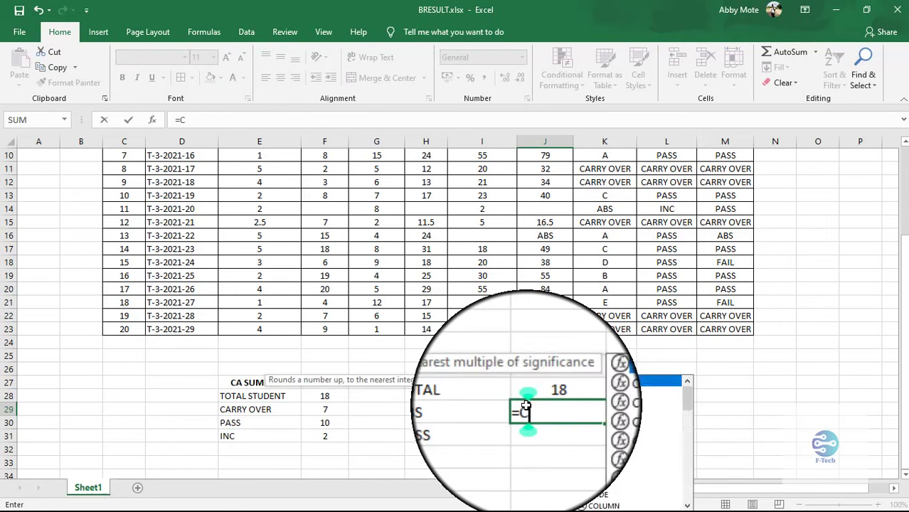
type("OU")
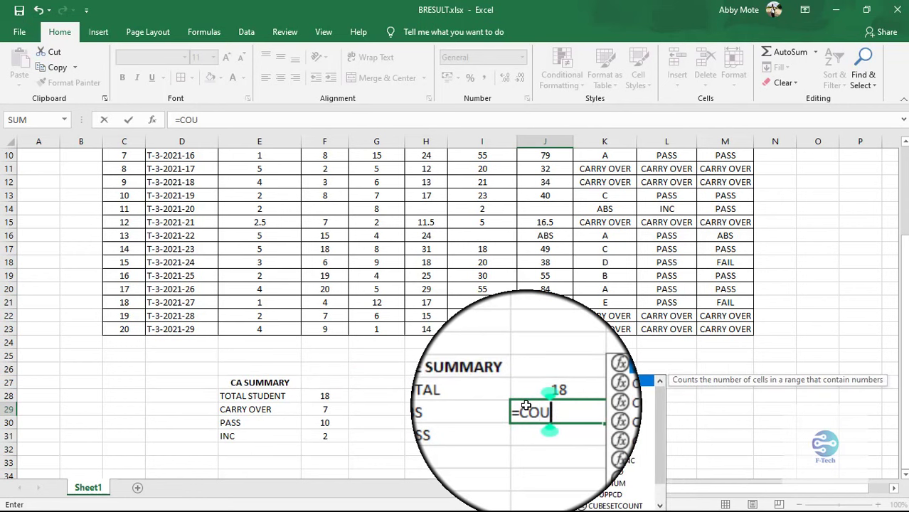
type("NT")
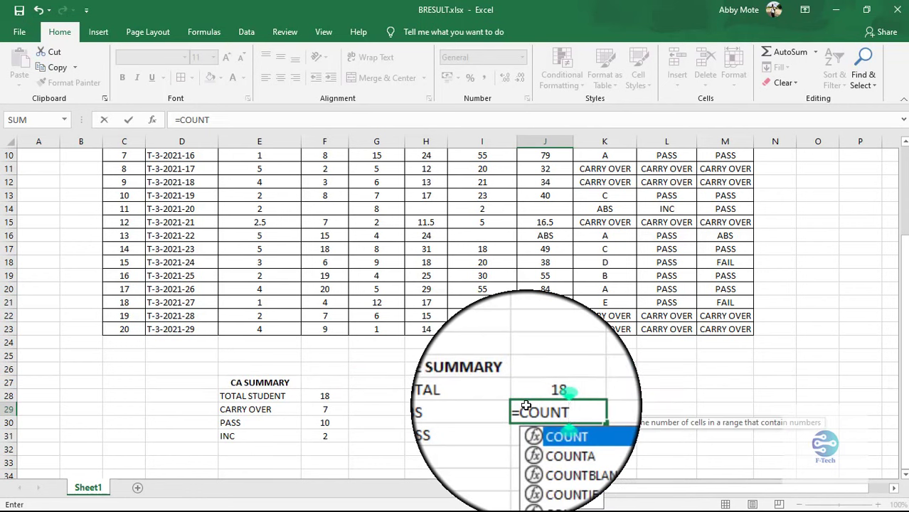
type("IF")
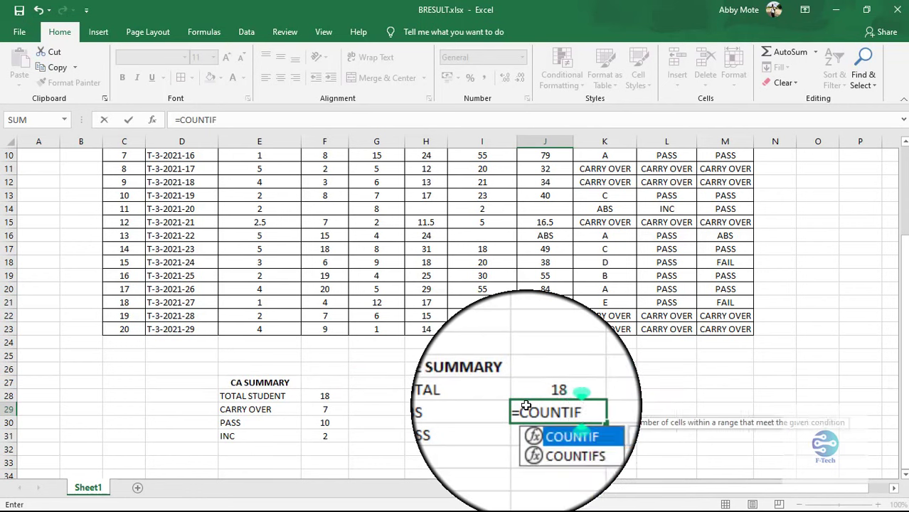
type("(")
- Give the COUNTIF the range M4:M23 and the PASS criterion, enter it, and dismiss the error
scroll(726, 195, "up", 3)
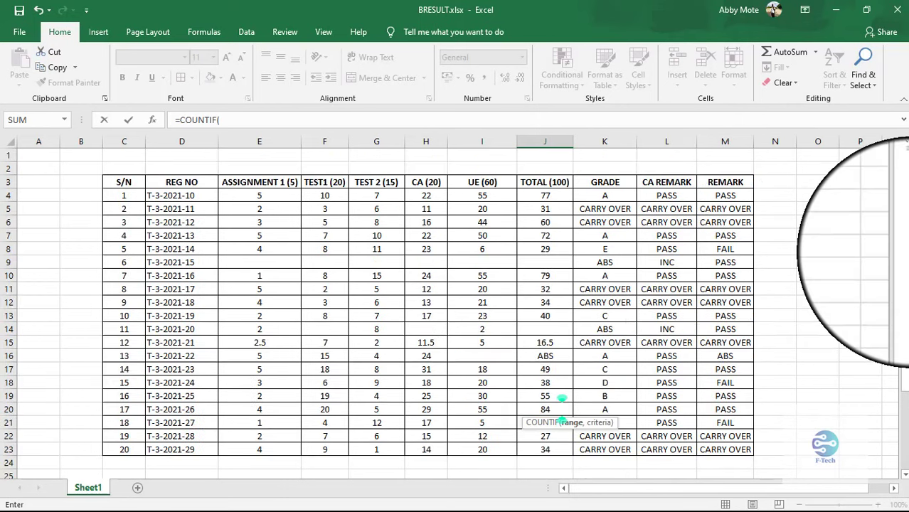
left_click(736, 201)
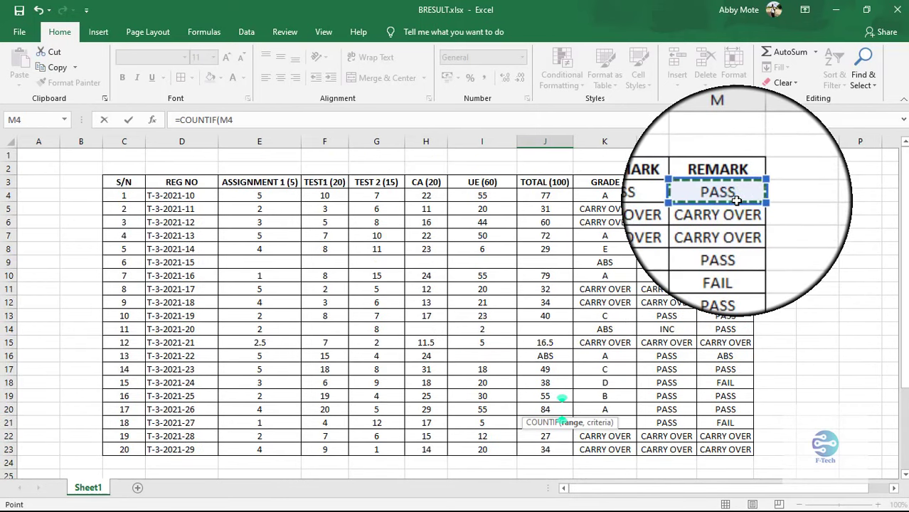
left_click(340, 127)
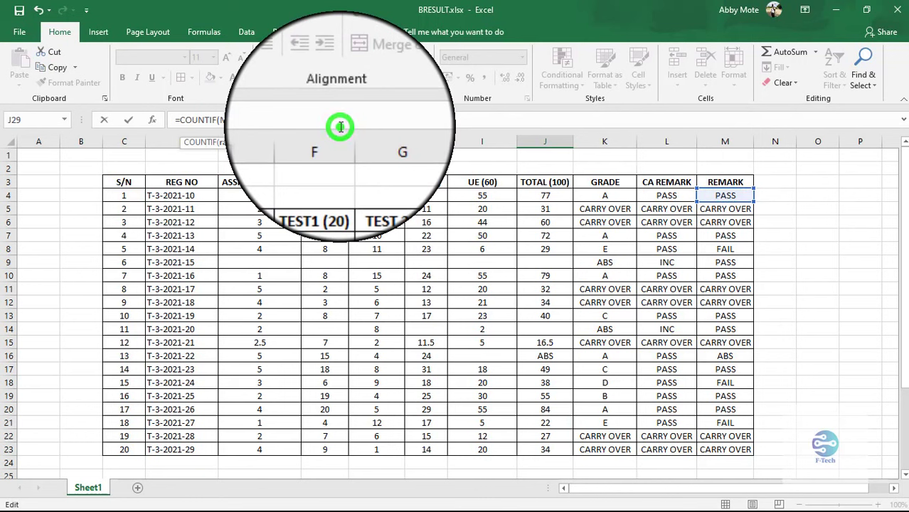
type(":")
left_click(715, 449, "shift")
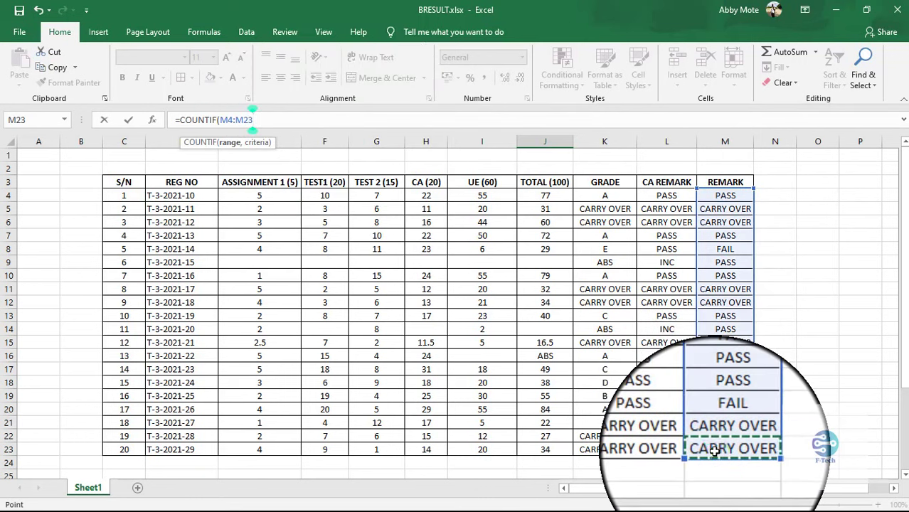
type(",\"PASS")
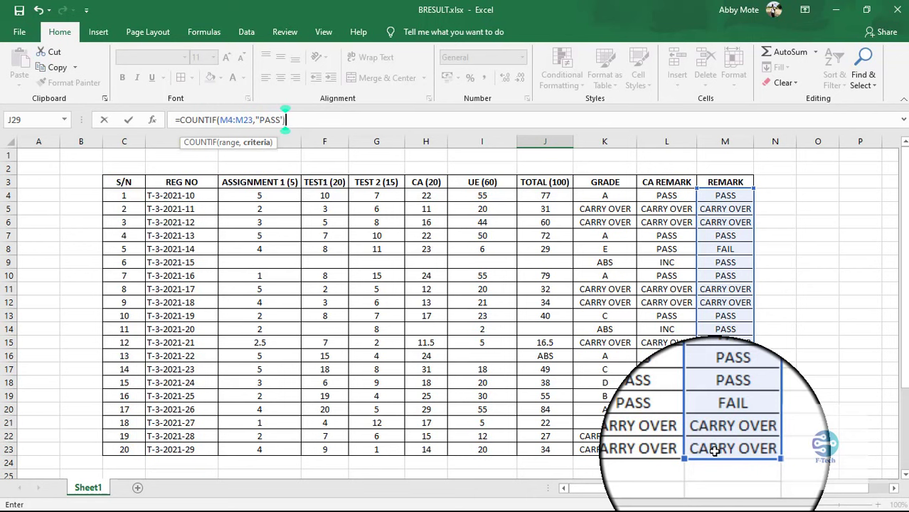
key("Return")
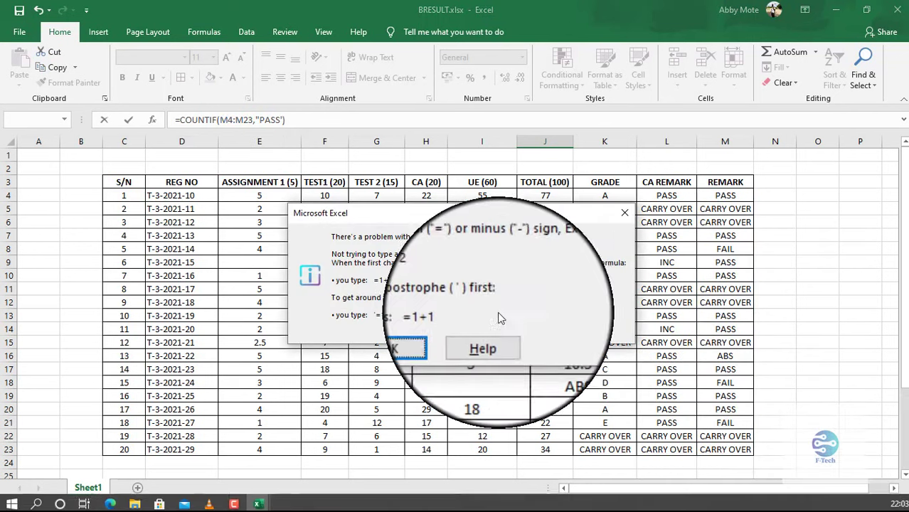
left_click(431, 333)
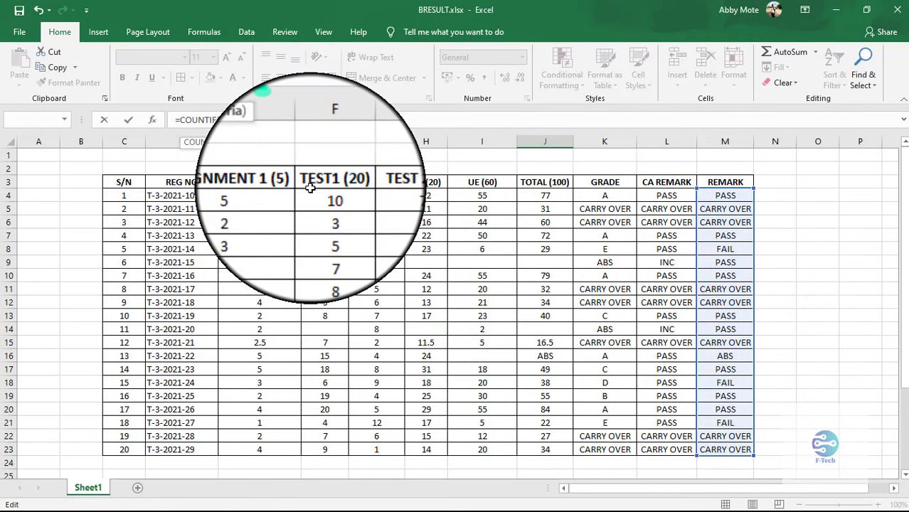
- Commit J29's PASS count of 9 and fill it down into J30:J32
key("Return")
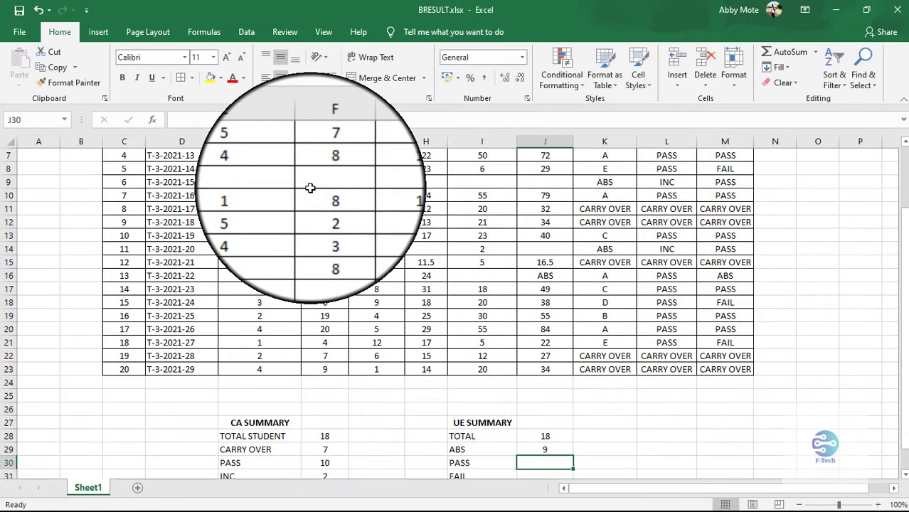
left_click(560, 451)
scroll(560, 451, "down", 2)
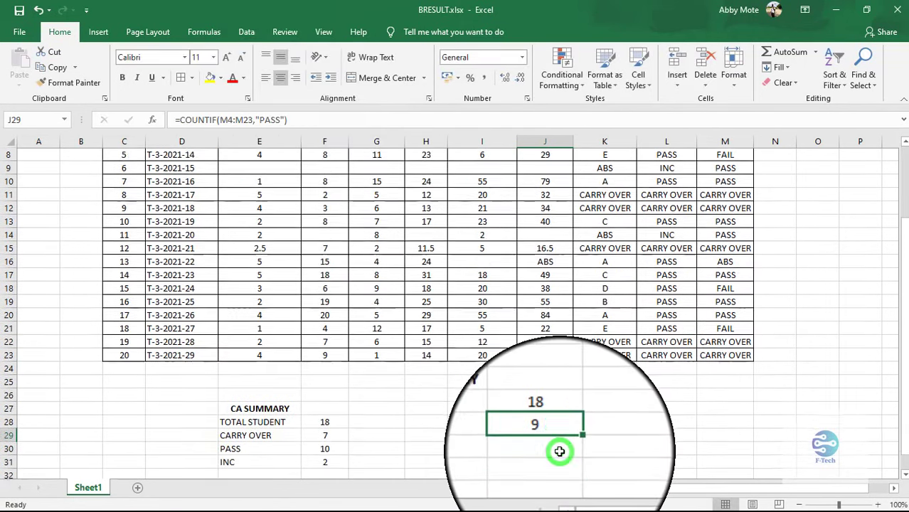
left_click_drag(573, 375, 573, 412)
- Change J29's criterion to "ABS" so it returns 1, then review the formula
double_click(555, 369)
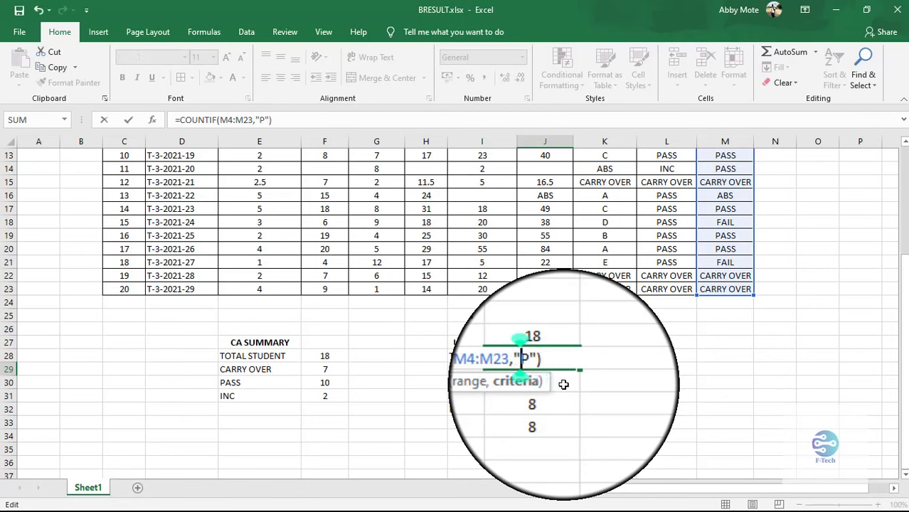
type("ABS")
key("Return")
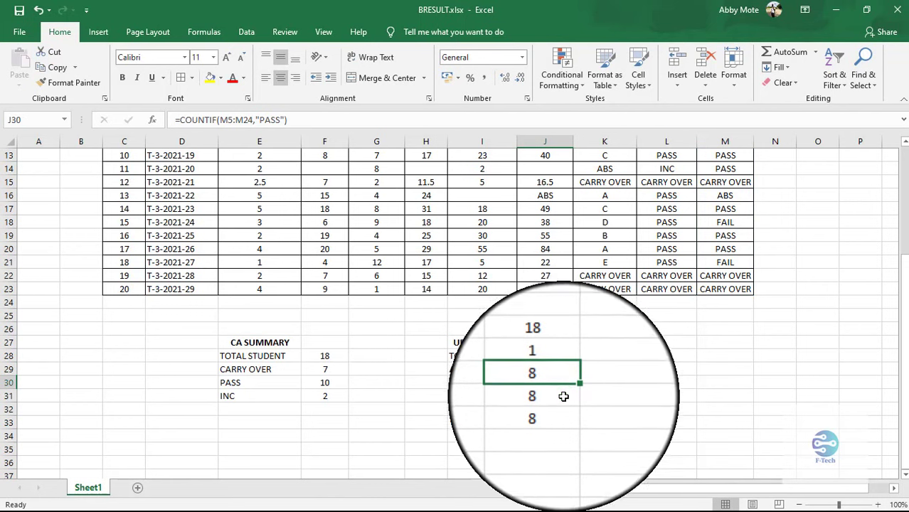
left_click(562, 396)
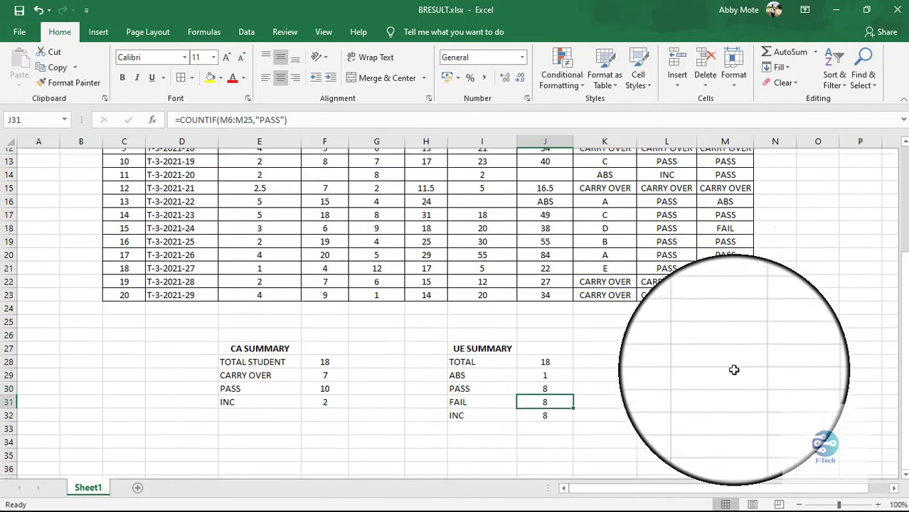
scroll(711, 366, "up", 3)
scroll(619, 384, "down", 3)
double_click(544, 370)
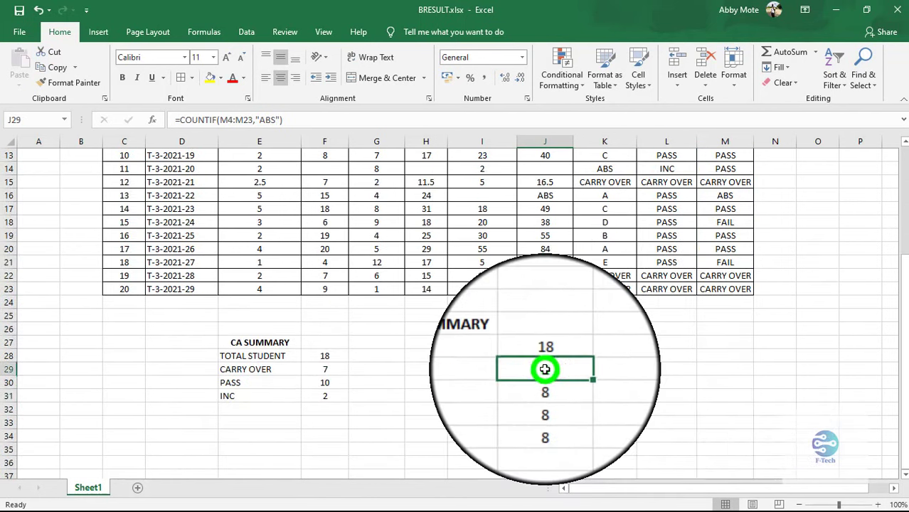
scroll(721, 375, "up", 4)
scroll(721, 375, "down", 2)
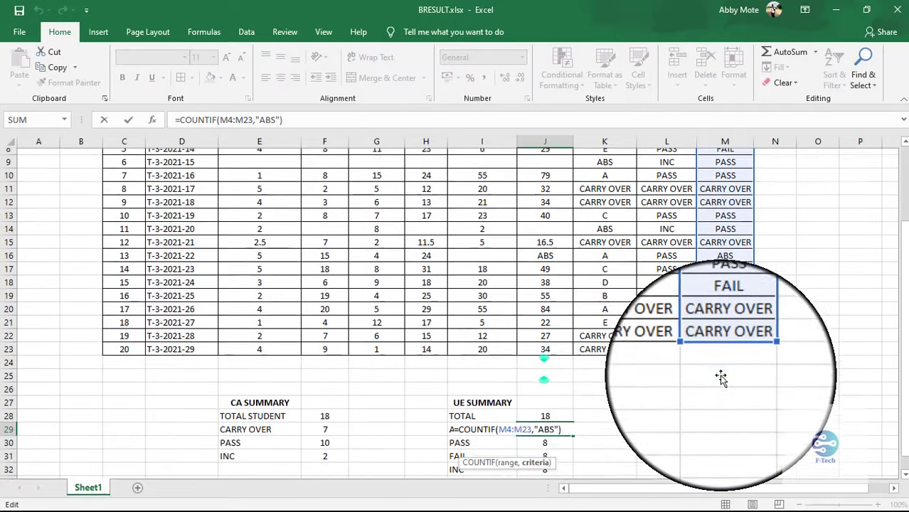
scroll(722, 377, "down", 1)
left_click(612, 397)
left_click(548, 409)
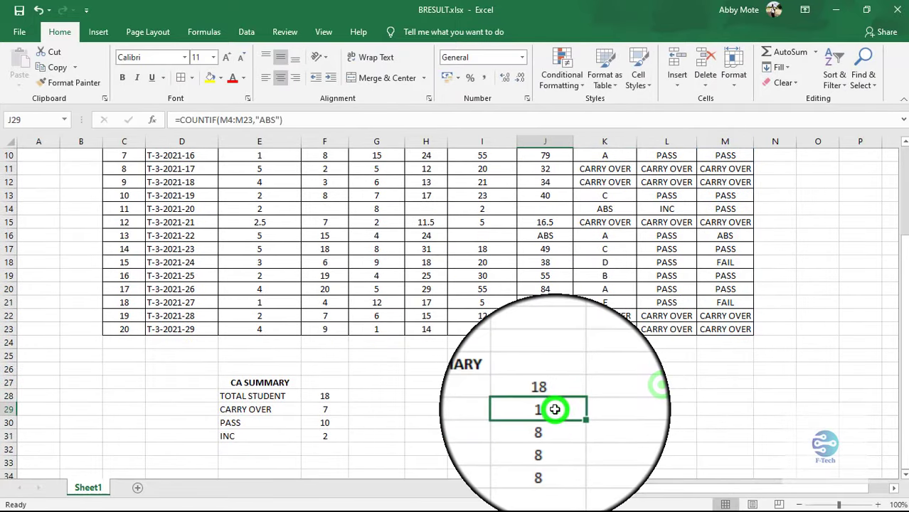
scroll(704, 199, "up", 3)
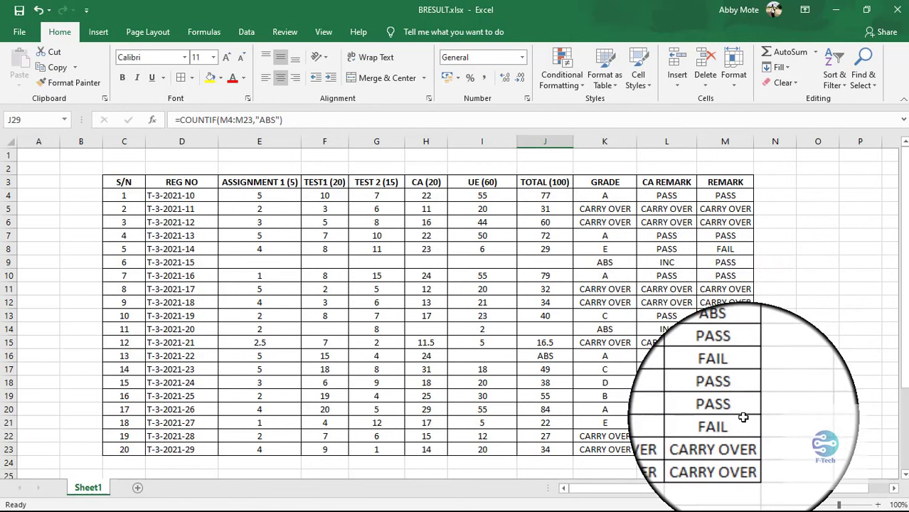
- Compare the PASS count formula in J30 with the ABS formula in J29
scroll(743, 417, "down", 4)
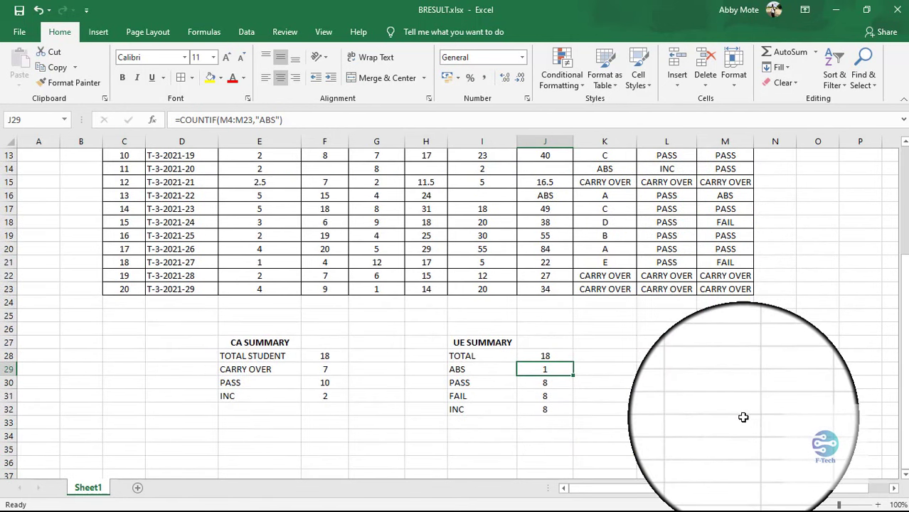
left_click(565, 386)
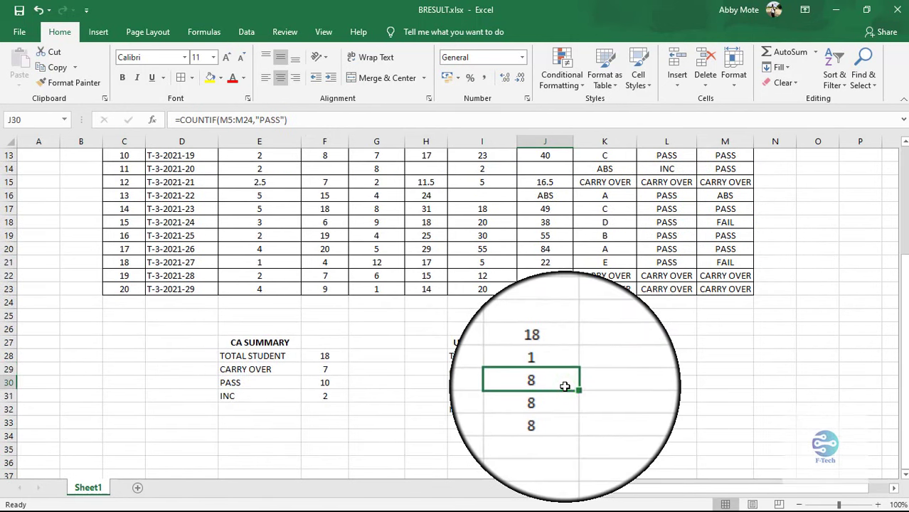
left_click(559, 367)
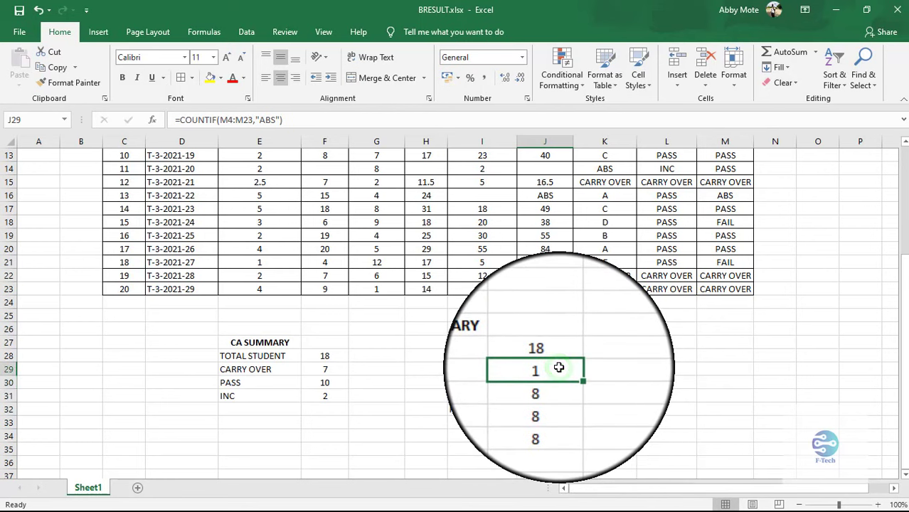
left_click(554, 381)
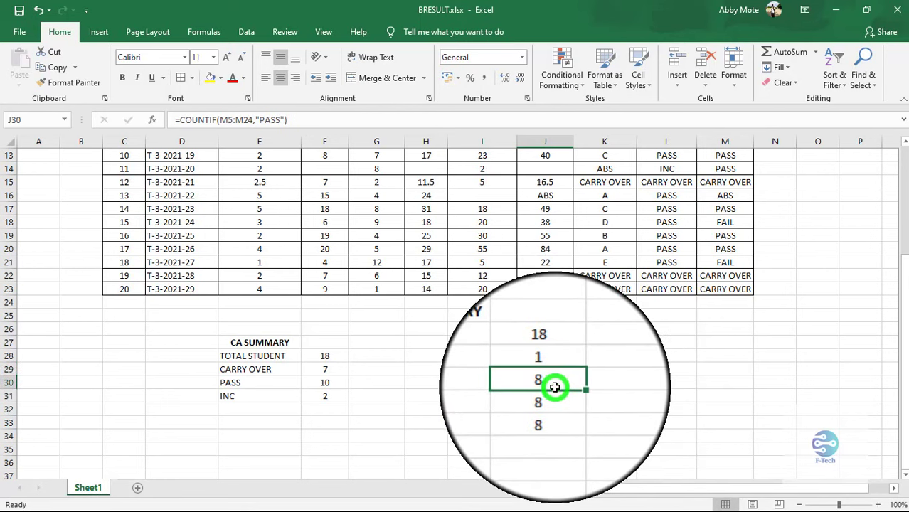
double_click(554, 383)
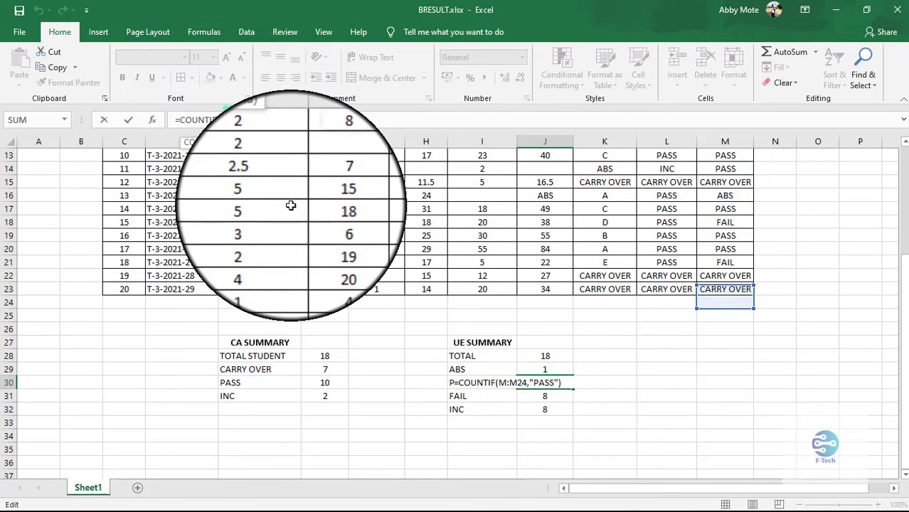
- Correct J30's COUNTIF range to M4:M23 so the PASS count shows 9
key("BackSpace")
type("4")
left_click(248, 117)
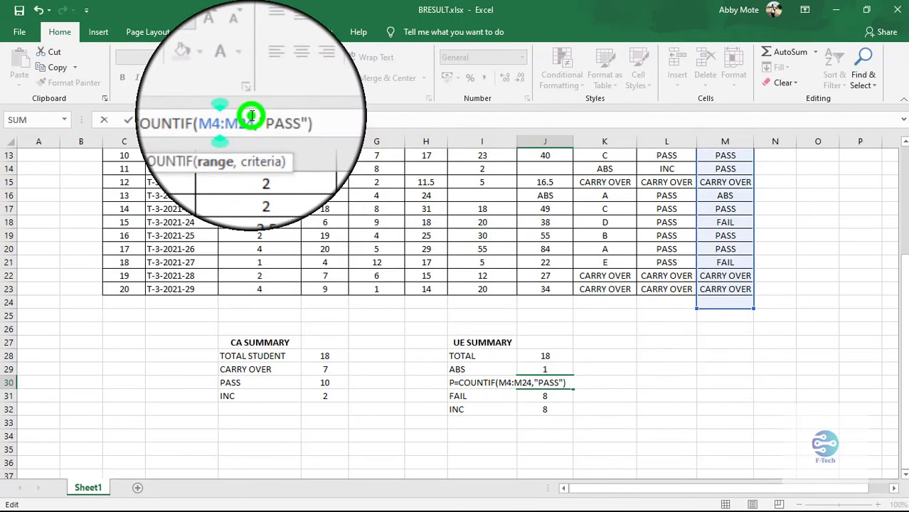
key("Delete")
type("5")
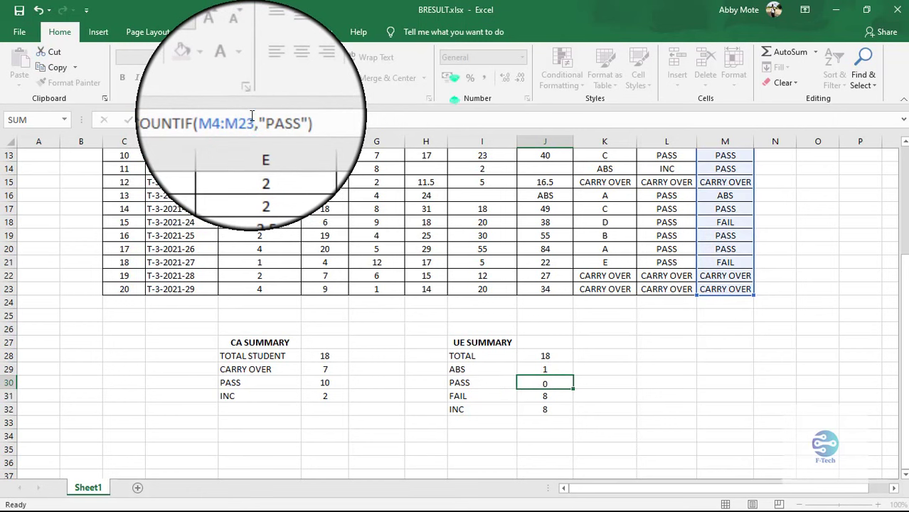
left_click(226, 120)
key("BackSpace")
type("6")
key("Return")
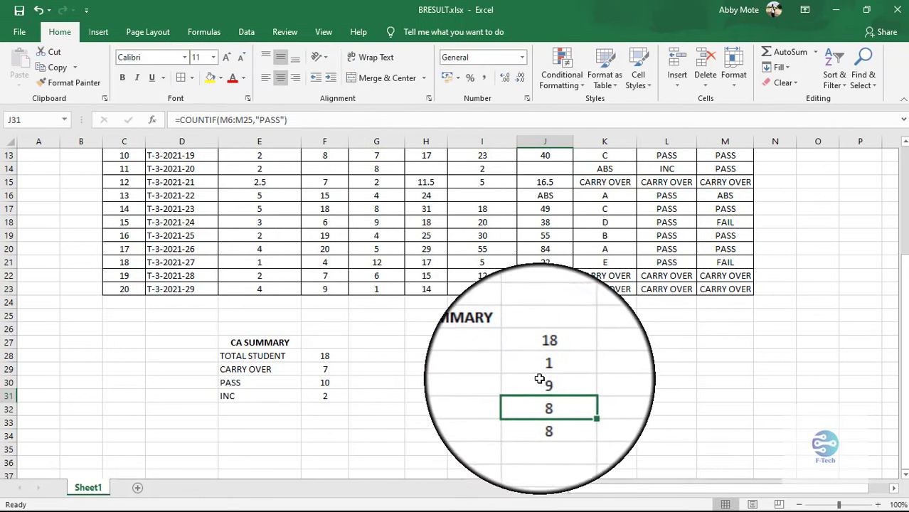
left_click(549, 384)
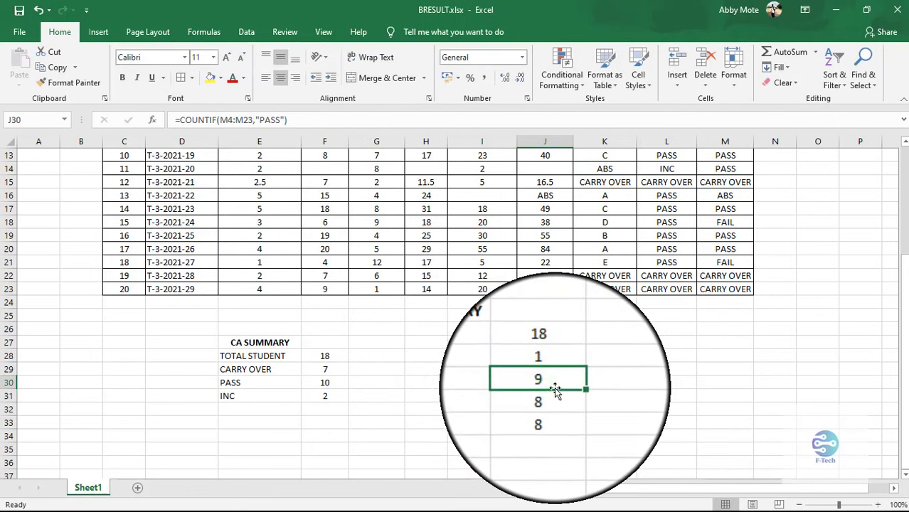
left_click(550, 392)
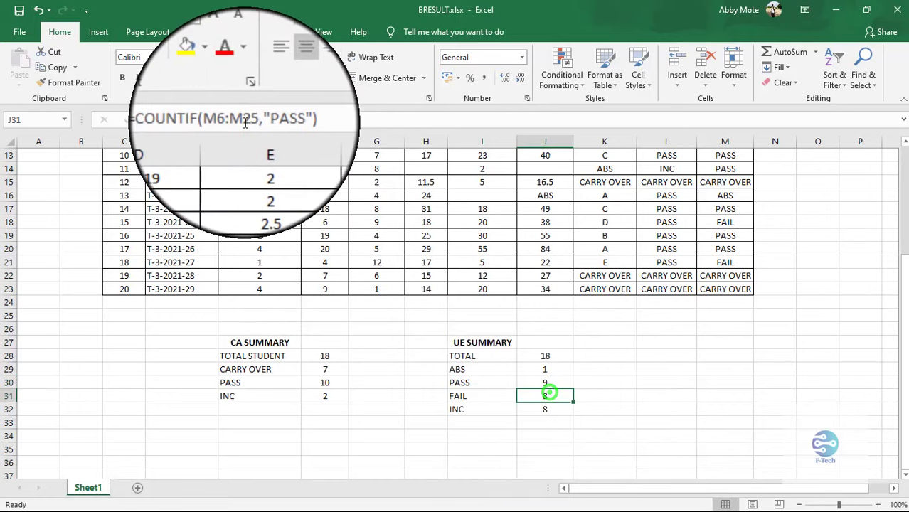
- Correct the FAIL count's COUNTIF range in J31 to M4:M23
left_click(234, 119)
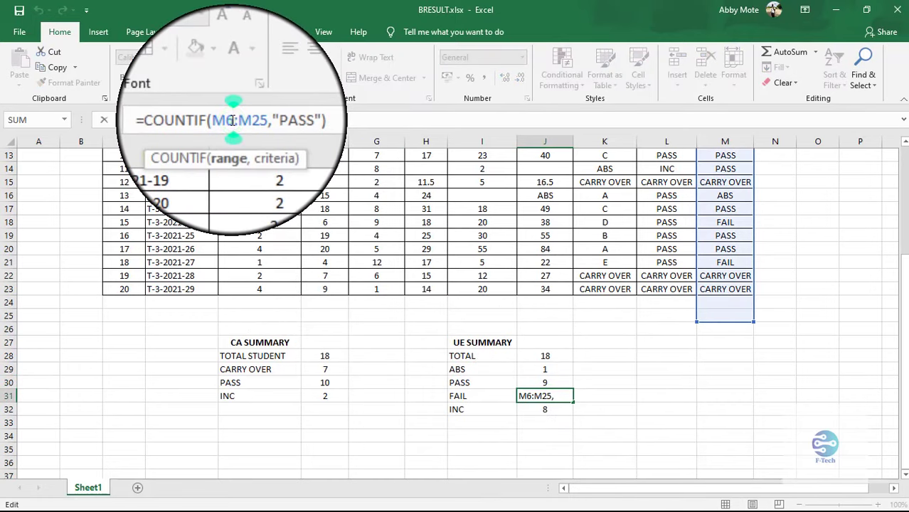
key("BackSpace")
type("4")
key("Right")
key("Right")
key("Right")
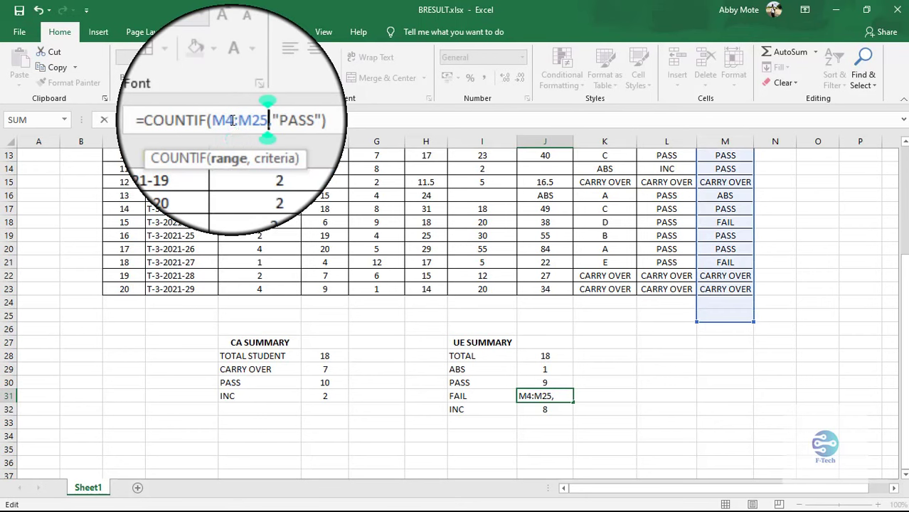
key("BackSpace")
type("3")
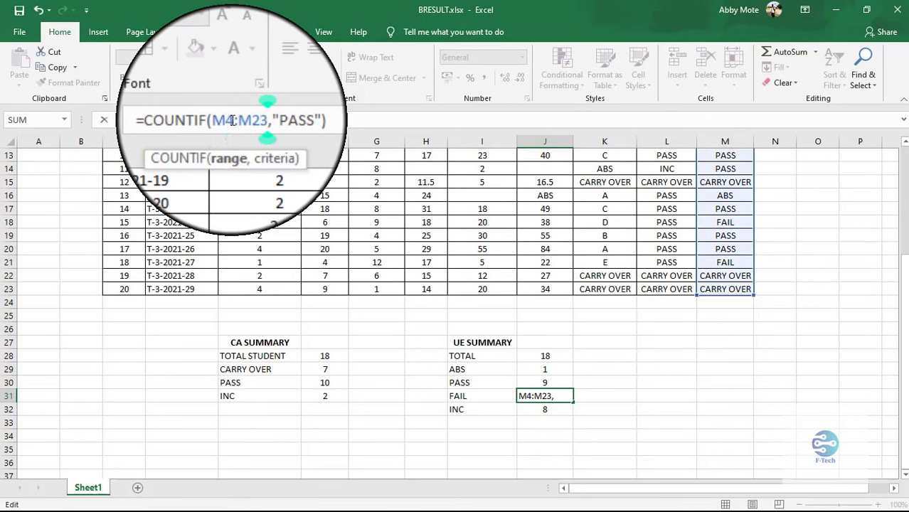
key("Return")
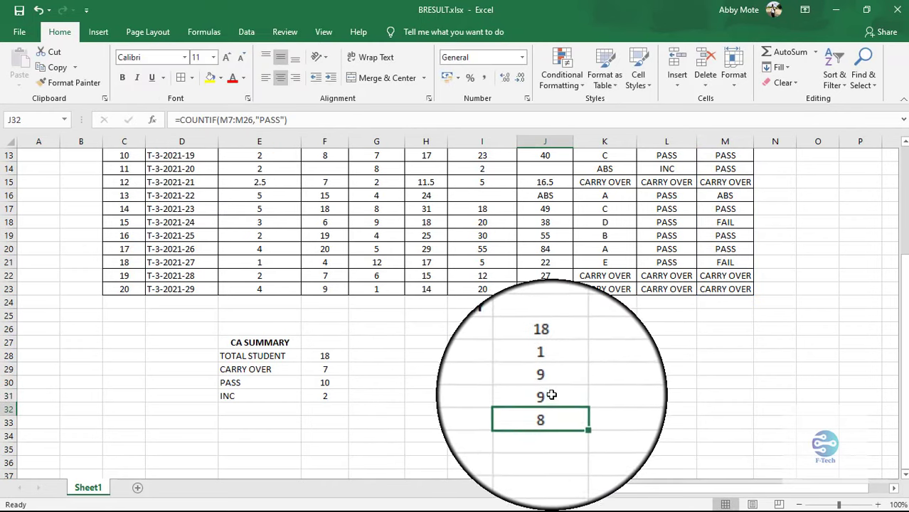
- Change J31's criterion to "CARRY OVER", giving a count of 7
left_click(551, 394)
double_click(551, 395)
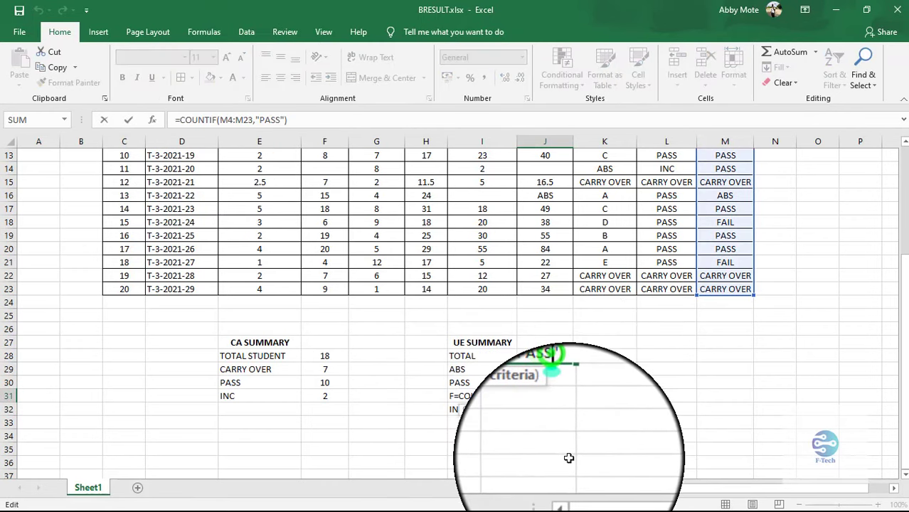
key("BackSpace")
key("BackSpace")
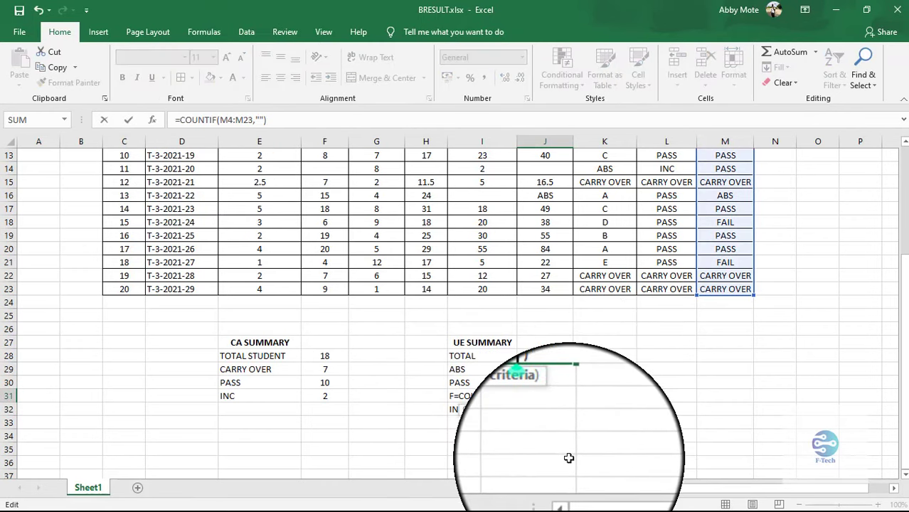
type("CARRY ")
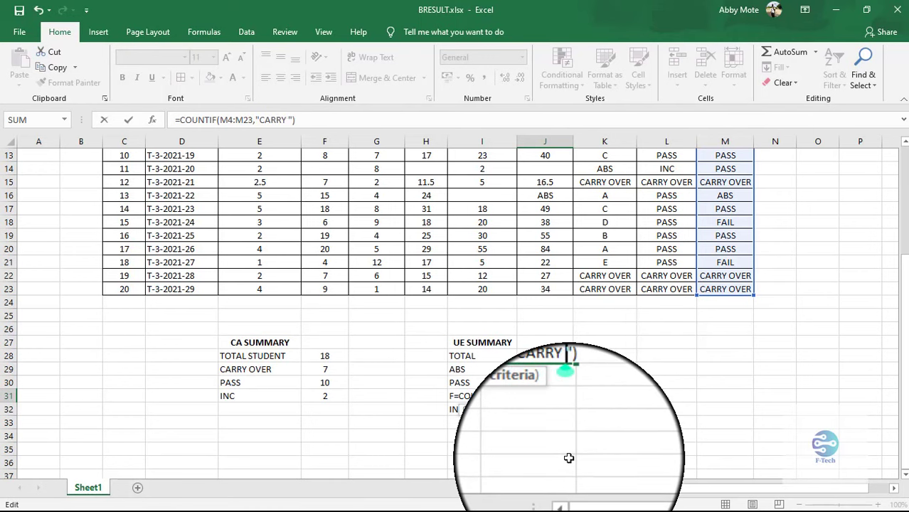
type("OVER")
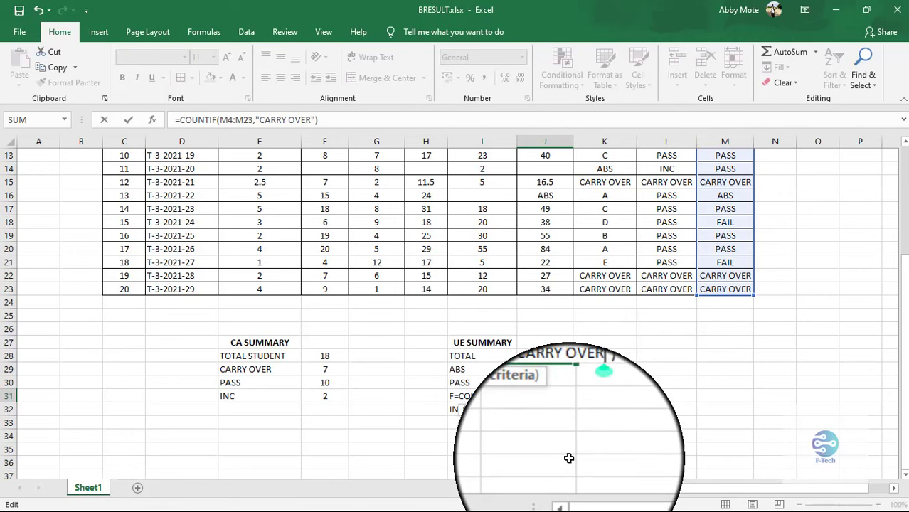
key("Return")
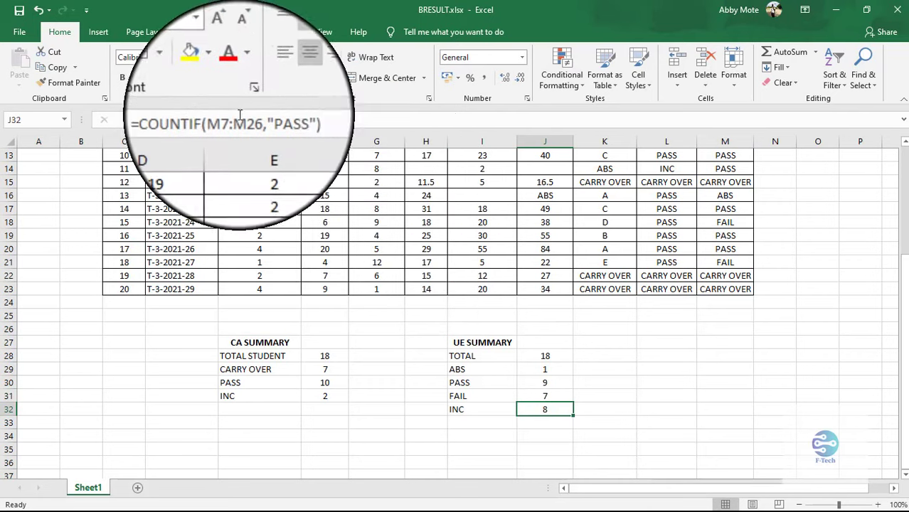
- Correct the INC count's COUNTIF range in J32 to M4:M23
left_click(232, 119)
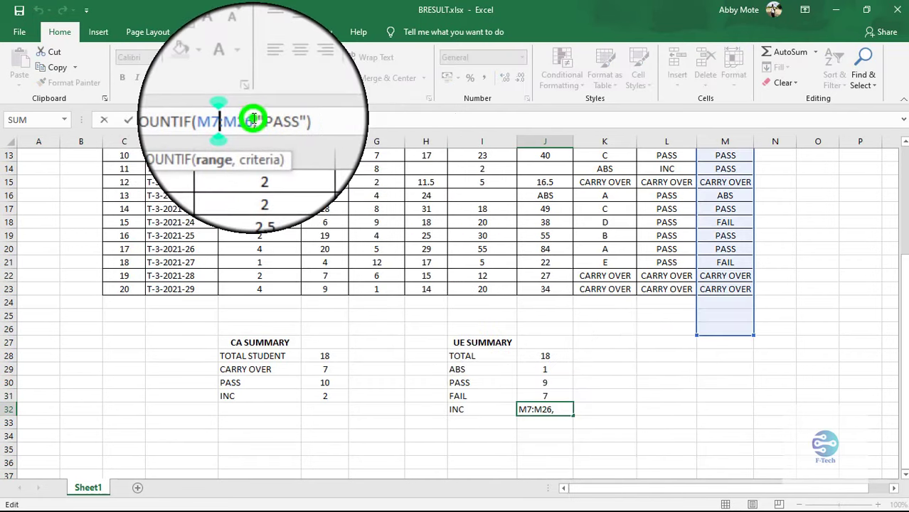
key("BackSpace")
type("3")
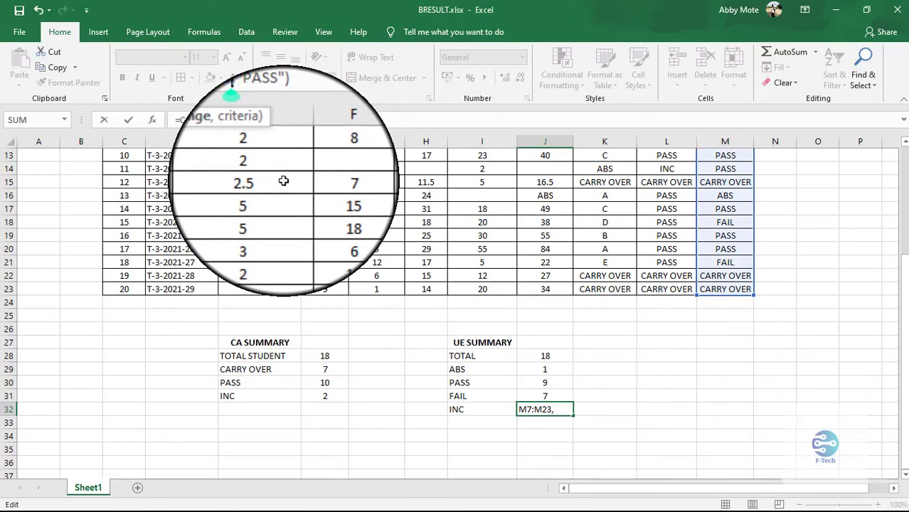
left_click(233, 116)
key("BackSpace")
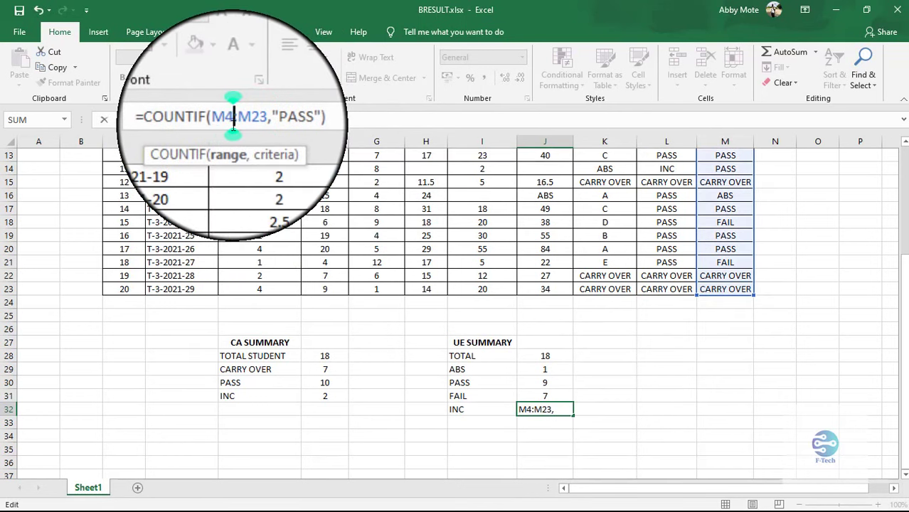
type("4")
key("Return")
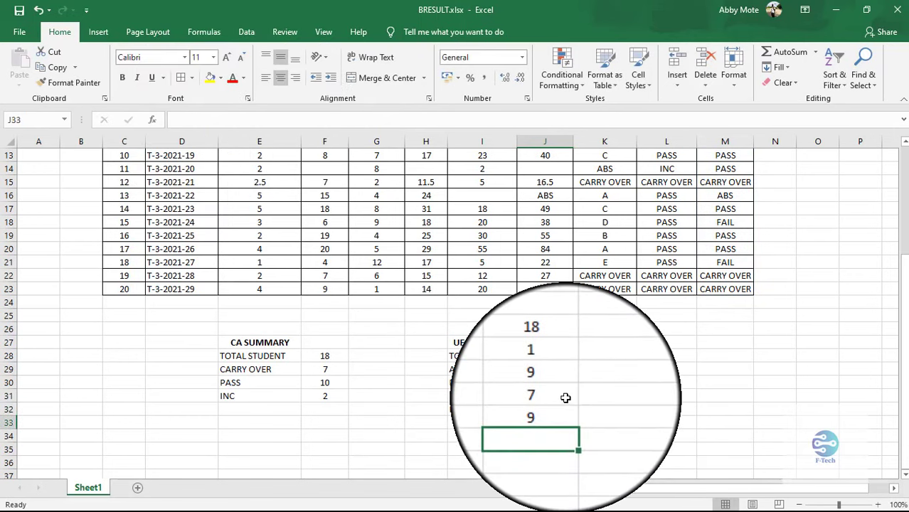
- Change J32's criterion from "PASS" to "INC"
left_click(565, 397)
left_click(563, 409)
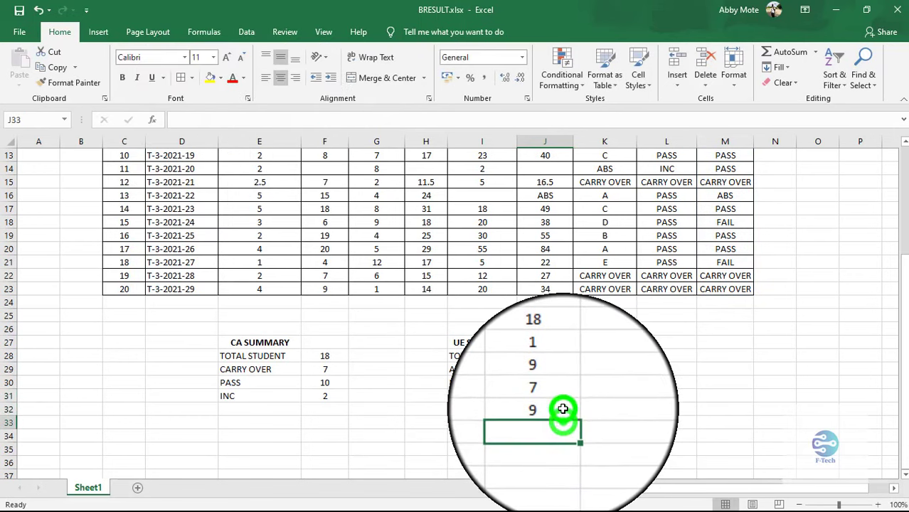
double_click(563, 409)
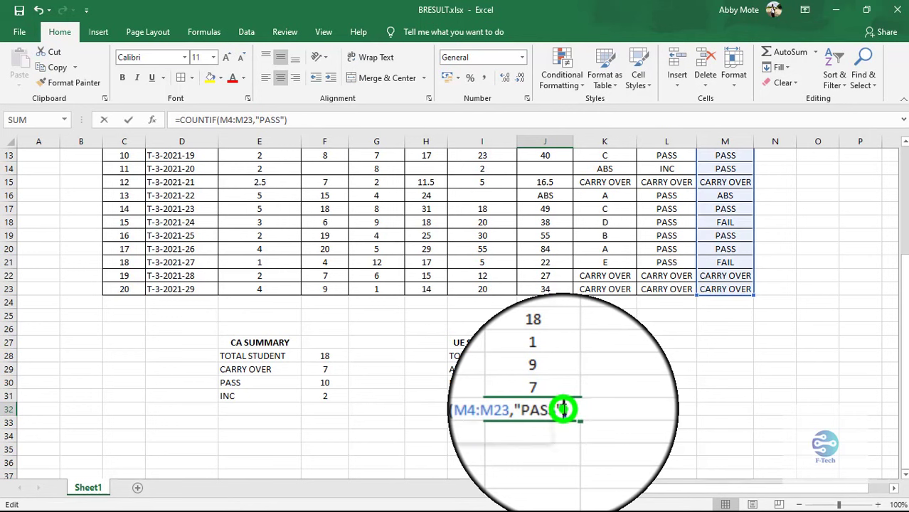
key("BackSpace")
key("BackSpace")
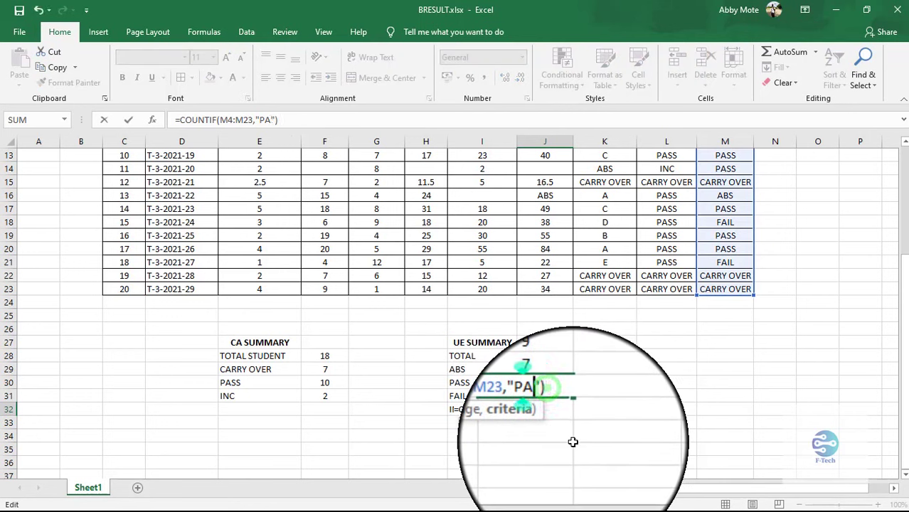
key("BackSpace")
key("BackSpace")
type("INC")
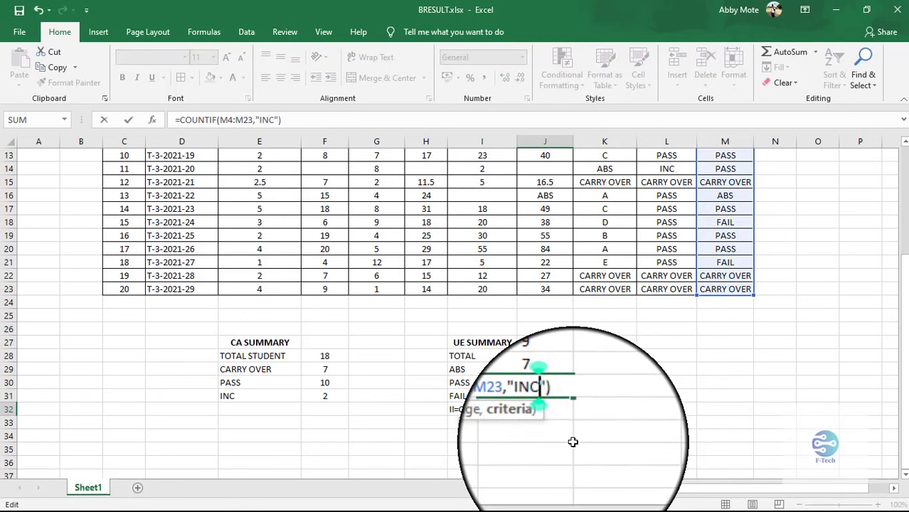
key("Return")
left_click(540, 410)
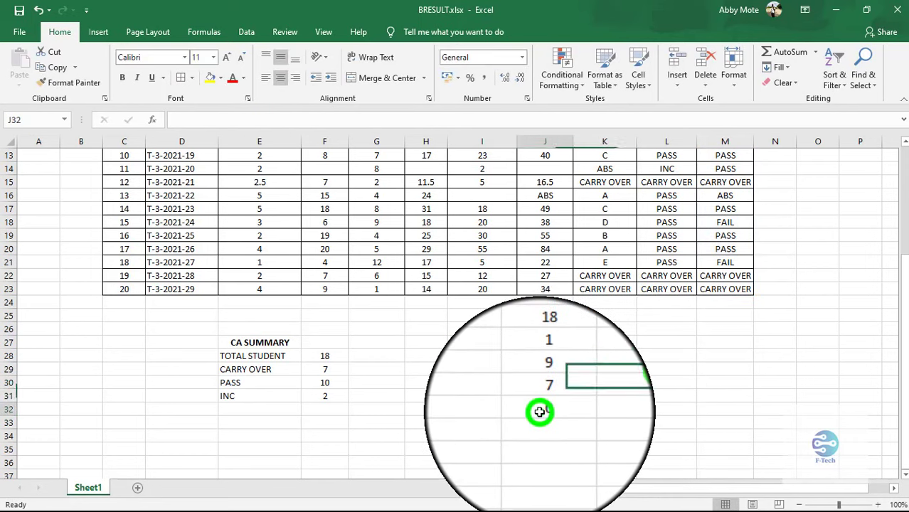
scroll(782, 310, "up", 1)
scroll(763, 309, "up", 1)
scroll(762, 308, "up", 2)
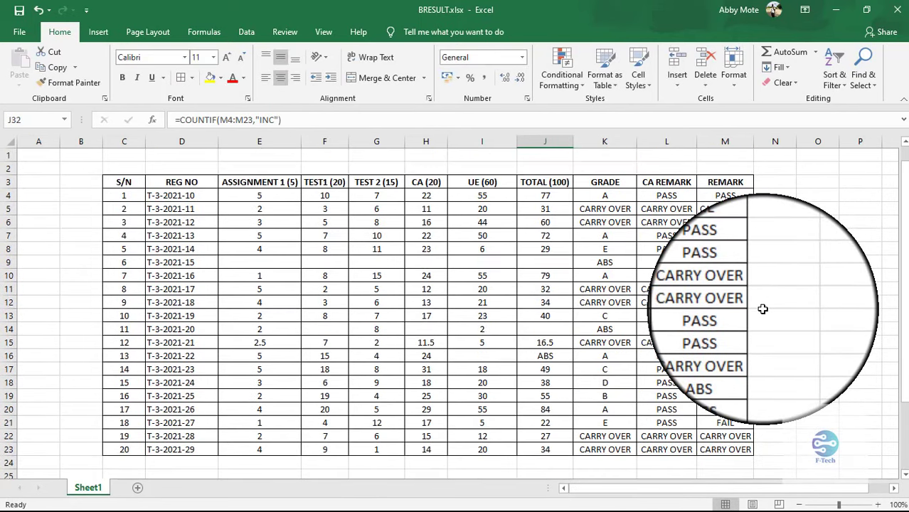
scroll(763, 309, "down", 3)
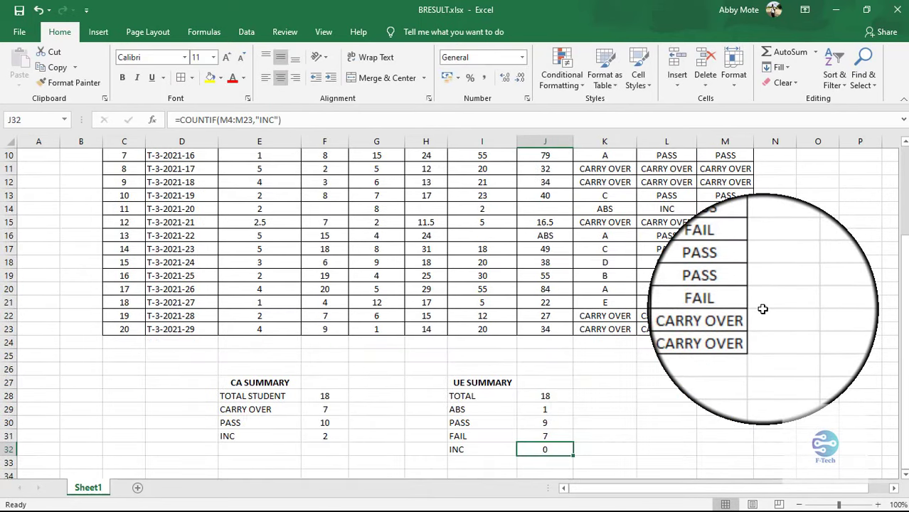
scroll(763, 309, "up", 1)
scroll(740, 327, "up", 1)
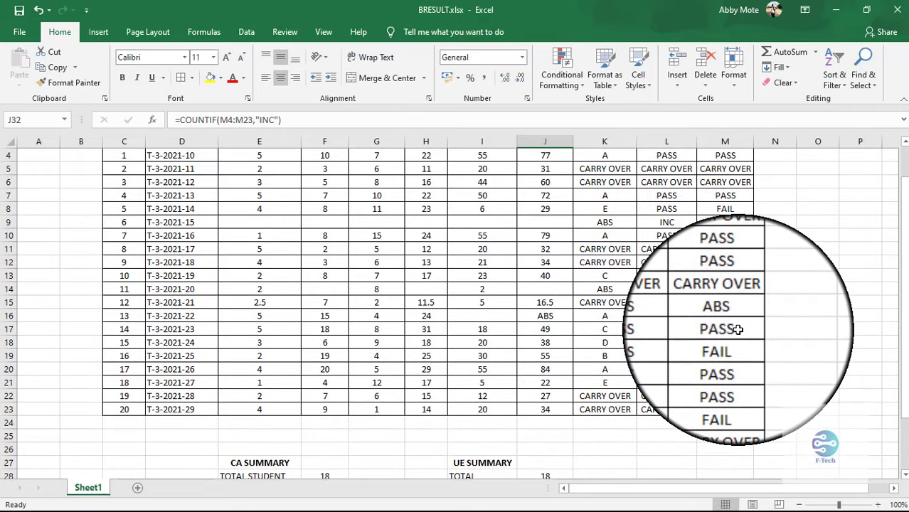
scroll(740, 329, "up", 1)
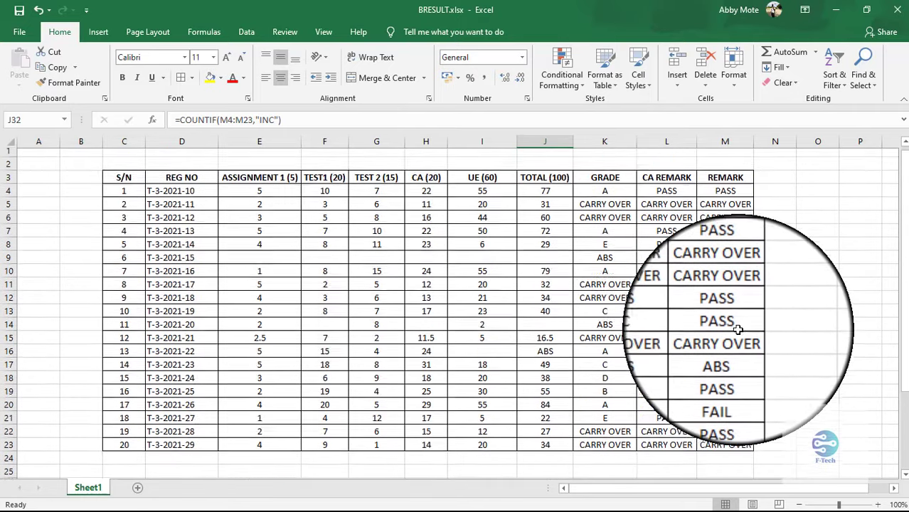
scroll(739, 329, "down", 2)
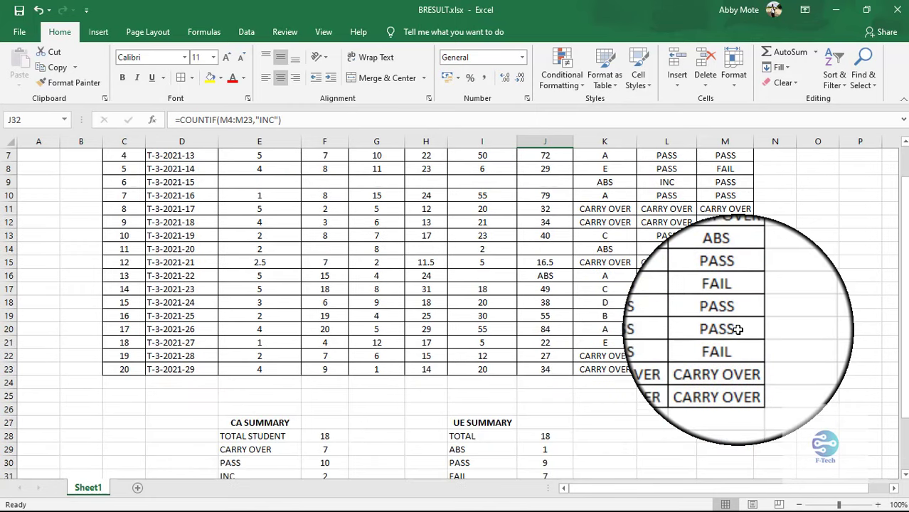
scroll(740, 358, "down", 2)
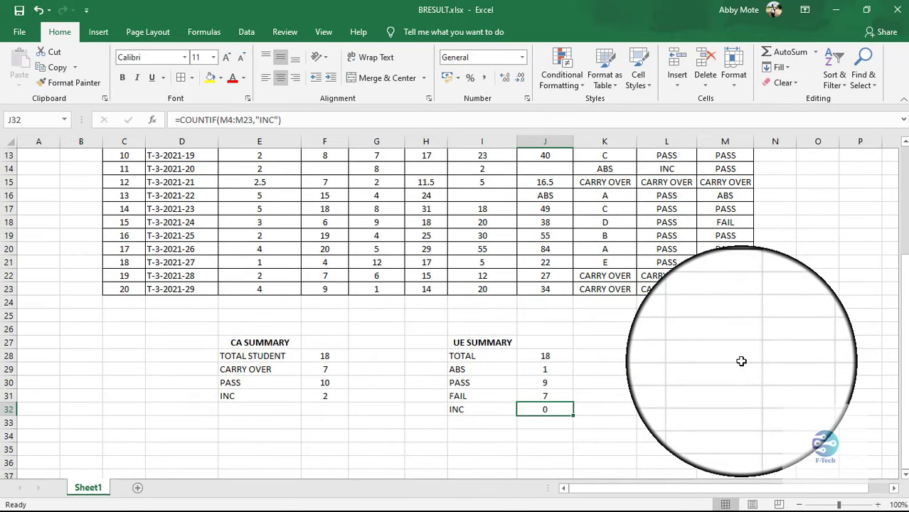
left_click(545, 396)
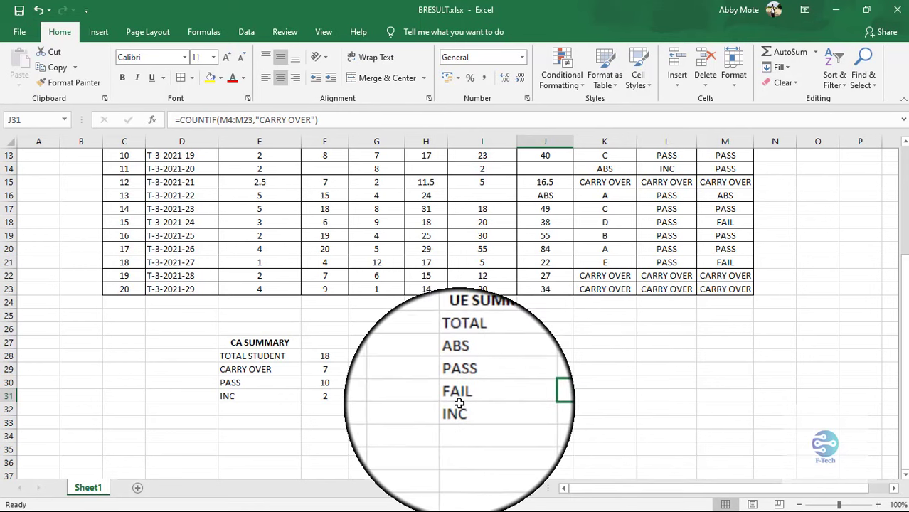
- Relabel the UE SUMMARY INC row in I32 as CARRY OVER
double_click(468, 410)
key("BackSpace")
key("BackSpace")
key("BackSpace")
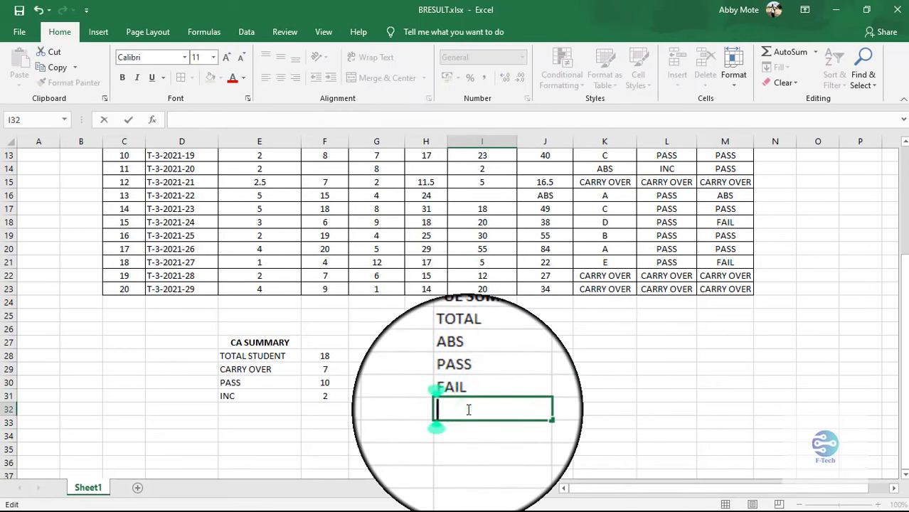
type("CARRY ")
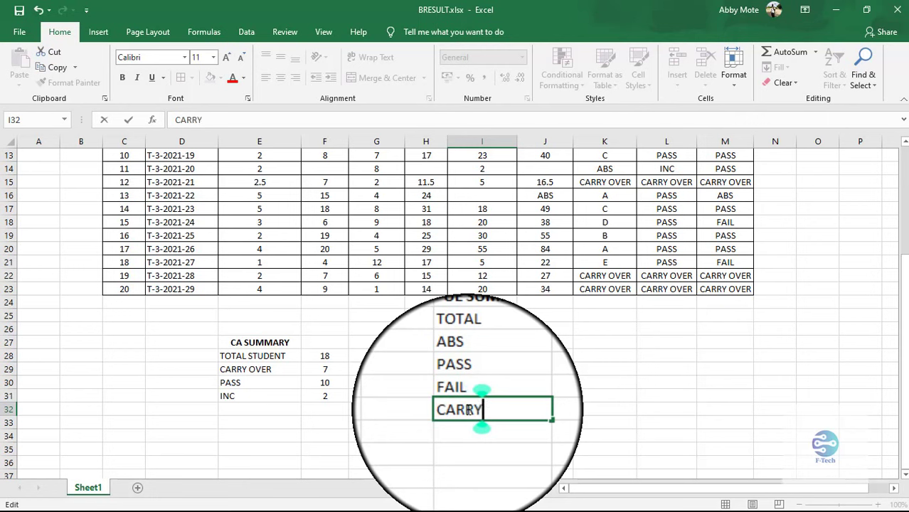
type("OVER")
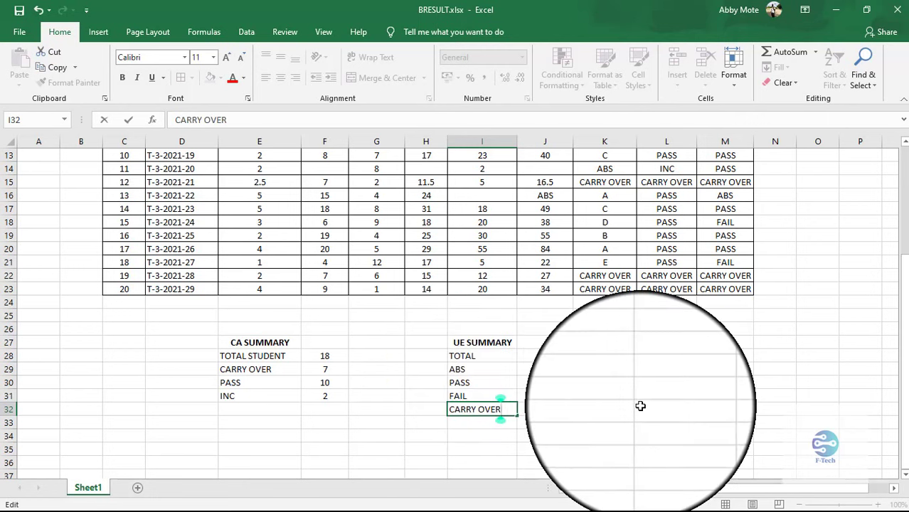
left_click(596, 402)
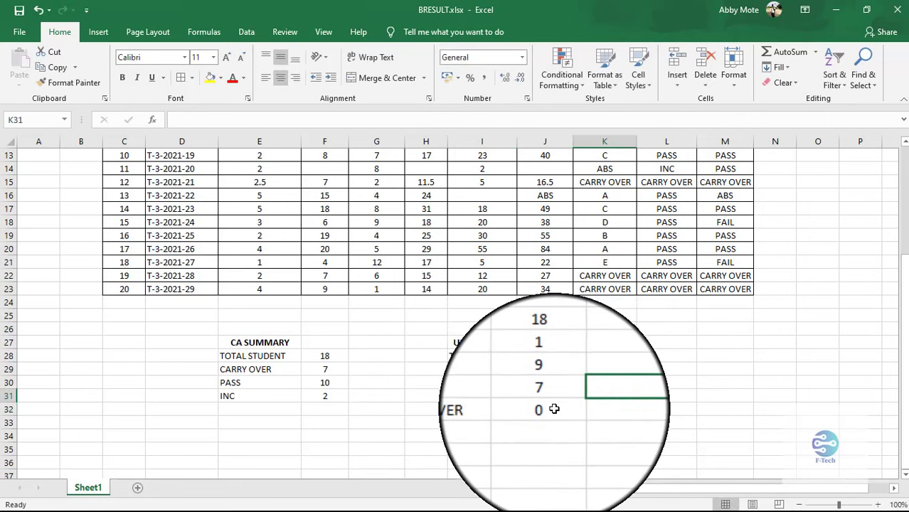
- Change J31's criterion to "FAIL" so the FAIL count shows 3
left_click(554, 409)
scroll(804, 371, "up", 2)
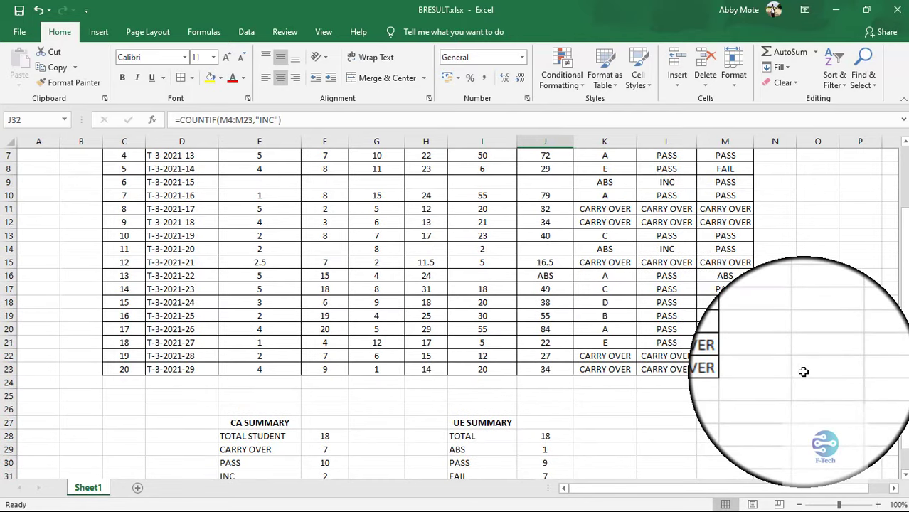
scroll(541, 320, "down", 3)
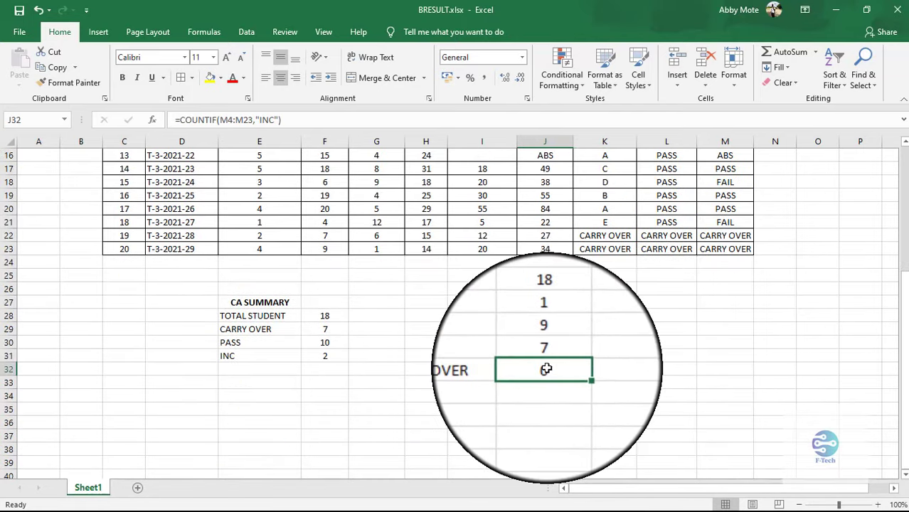
double_click(545, 355)
key("BackSpace")
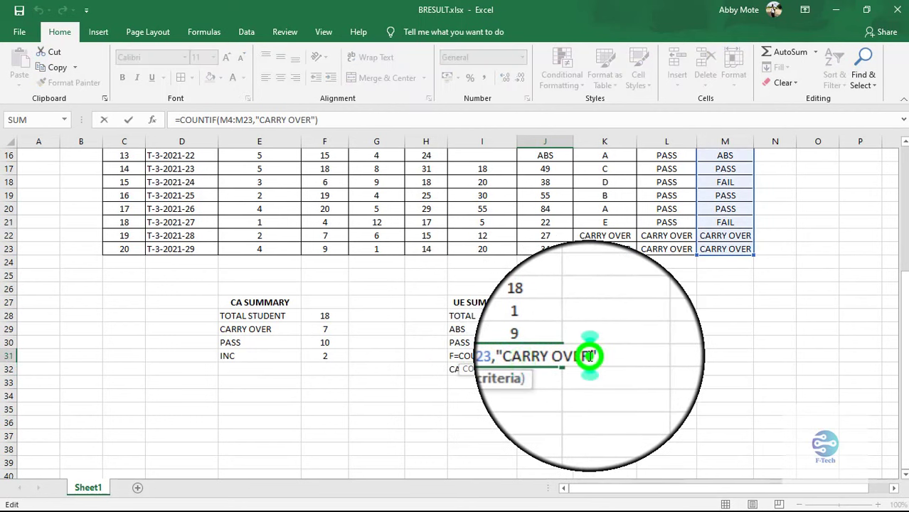
key("BackSpace")
key("BackSpace")
key("BackSpace")
key("BackSpace")
key("BackSpace")
key("BackSpace")
key("BackSpace")
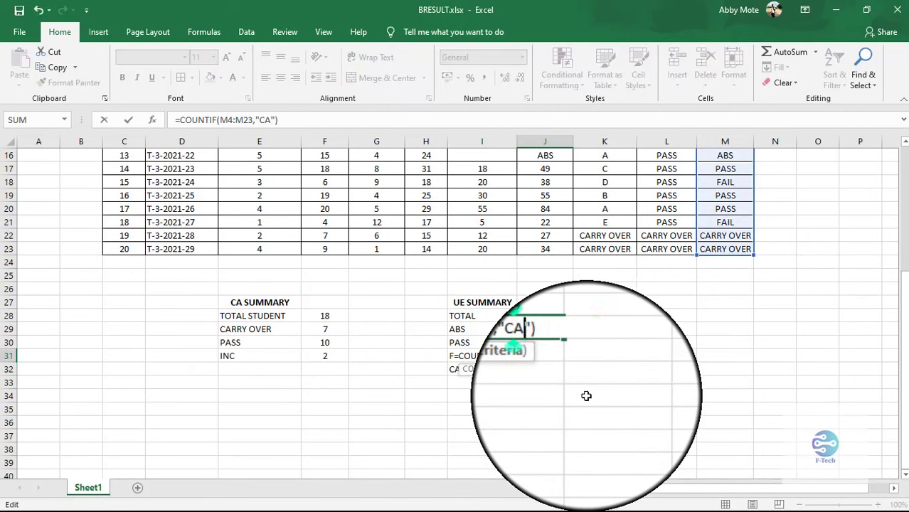
key("BackSpace")
key("BackSpace")
type("FAIL")
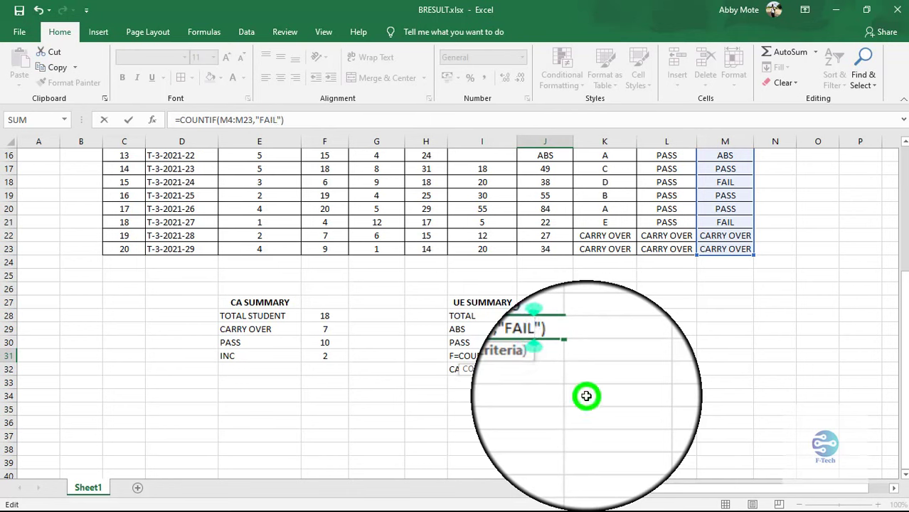
key("Return")
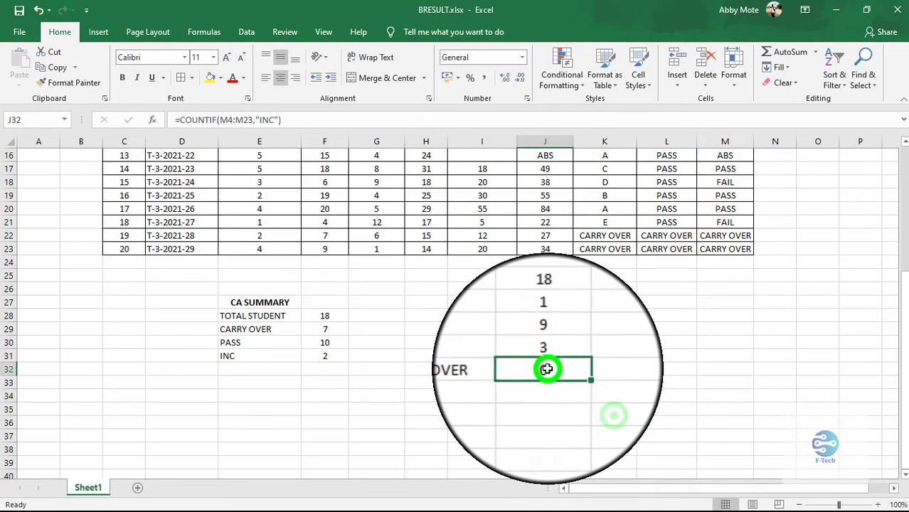
- Change J32's criterion to "CARRY OVER" so row 32 counts 7
double_click(545, 370)
key("BackSpace")
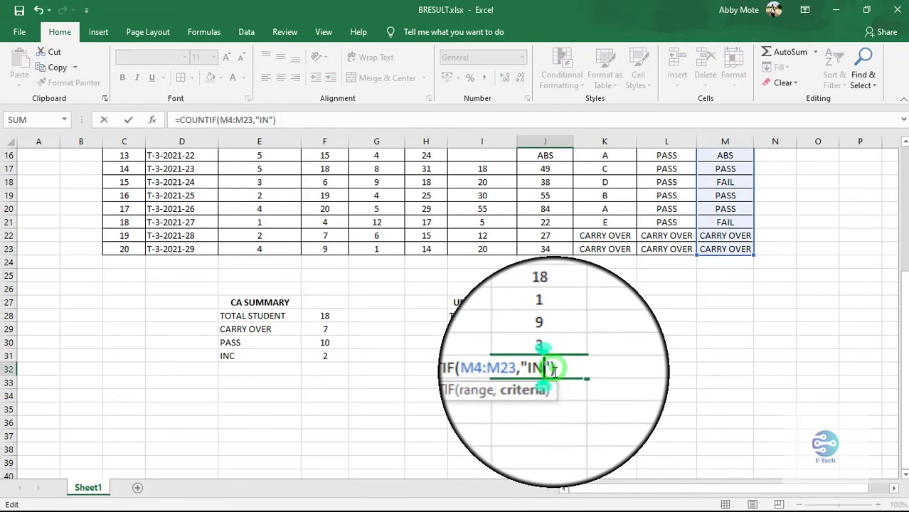
key("BackSpace")
key("BackSpace")
type("CARRY ")
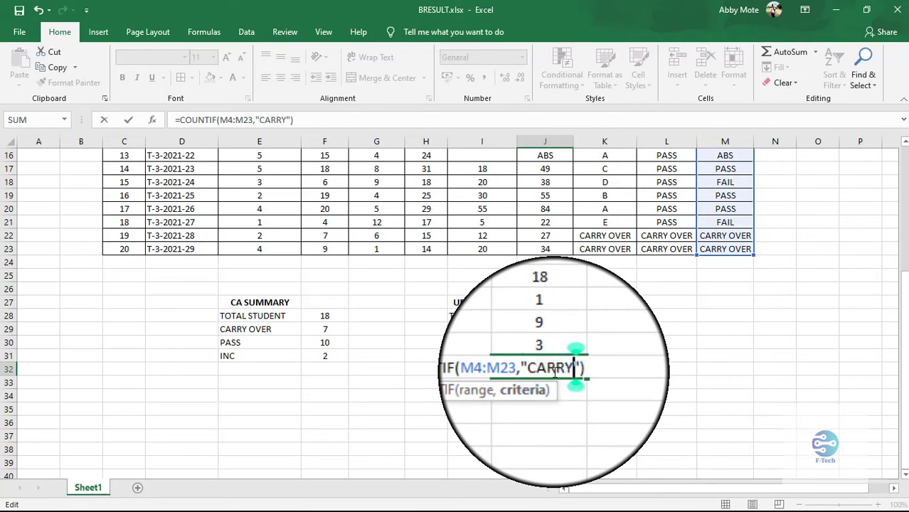
type("OVER")
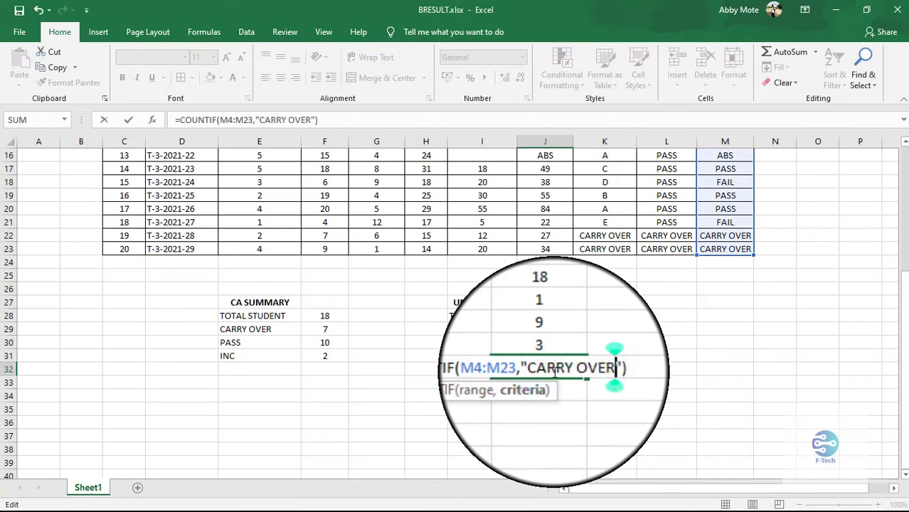
key("Return")
left_click(547, 370)
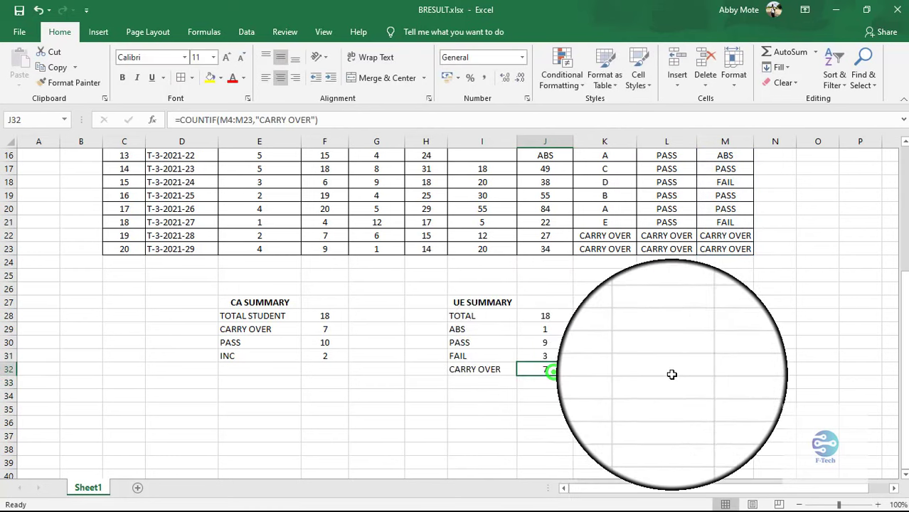
scroll(671, 374, "up", 1)
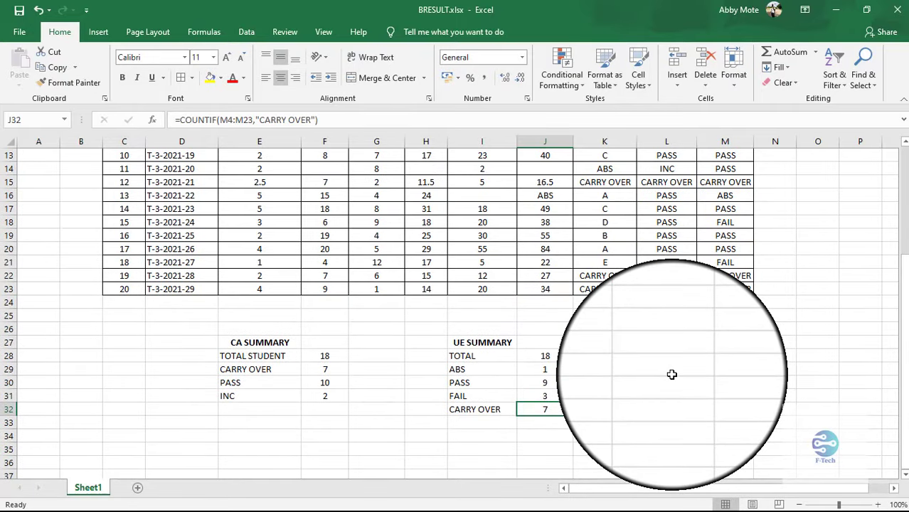
scroll(671, 374, "up", 1)
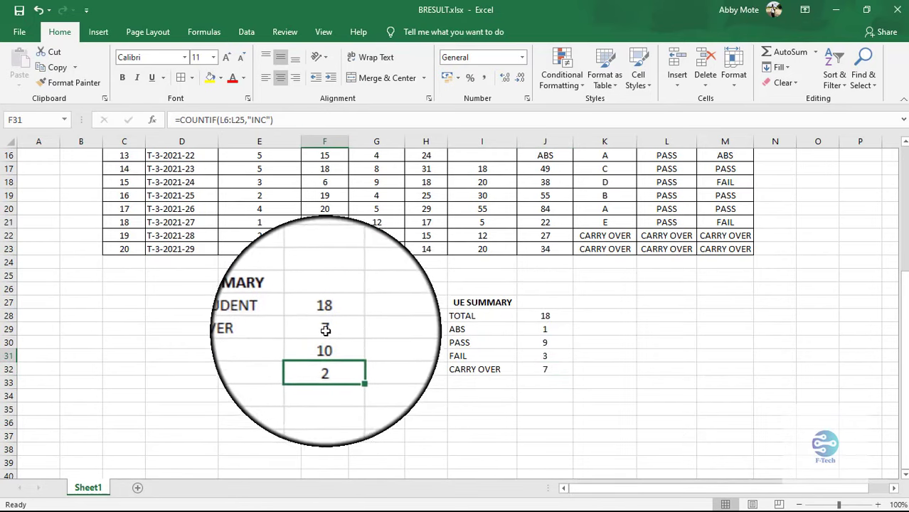
- Review the CA SUMMARY formulas and correct the PASS count's range to L4:L23
left_click(324, 329)
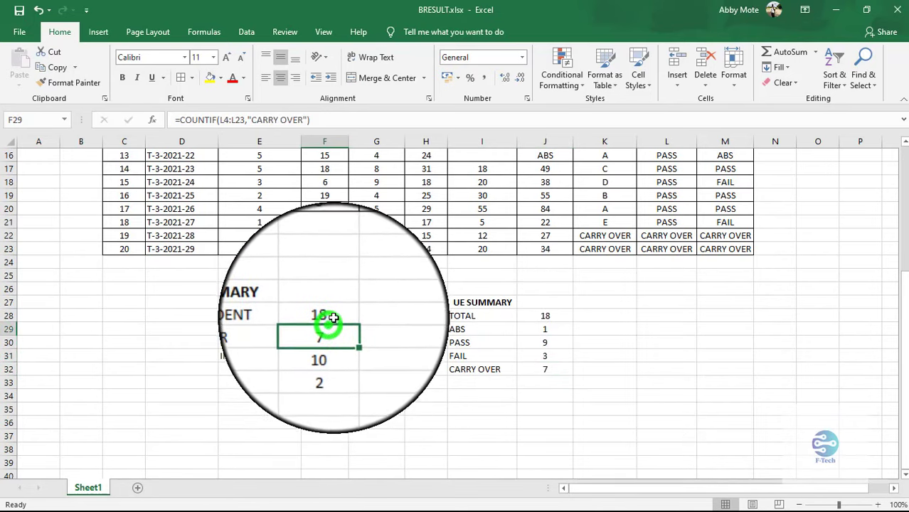
left_click(333, 318)
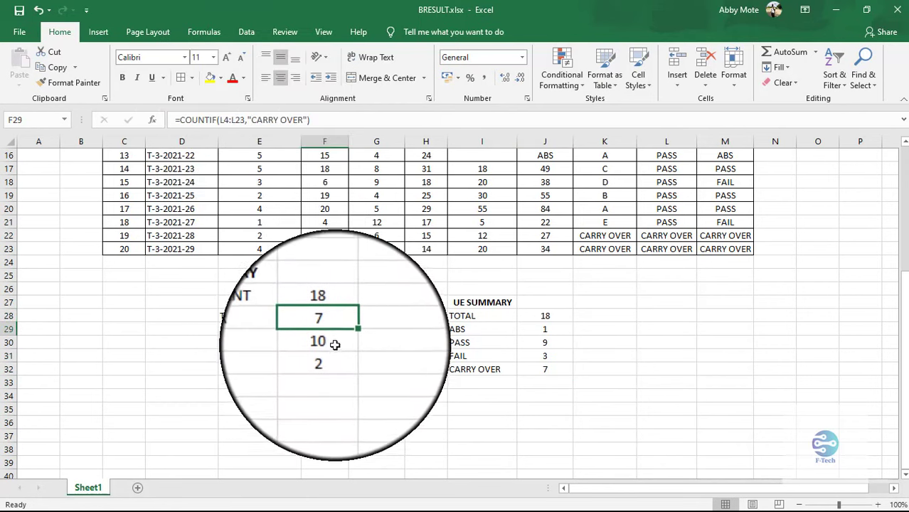
left_click(334, 345)
left_click(228, 119)
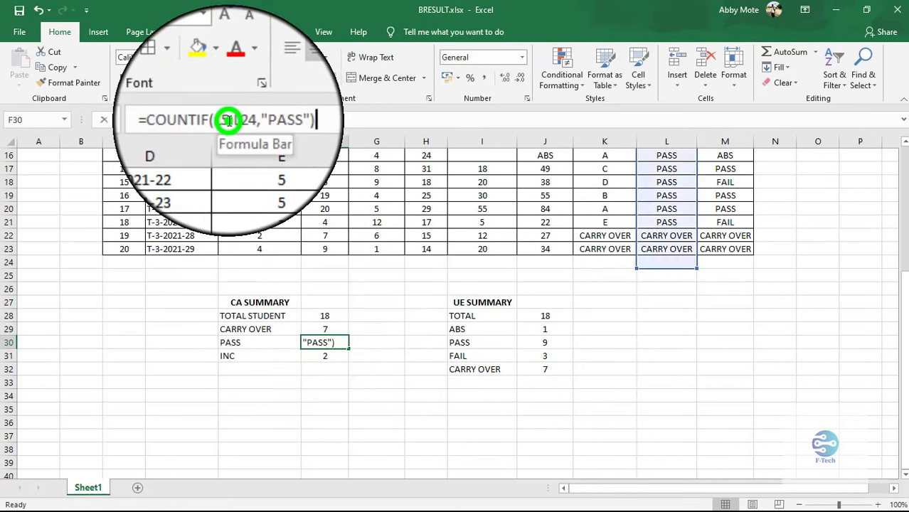
key("BackSpace")
type("4:L2")
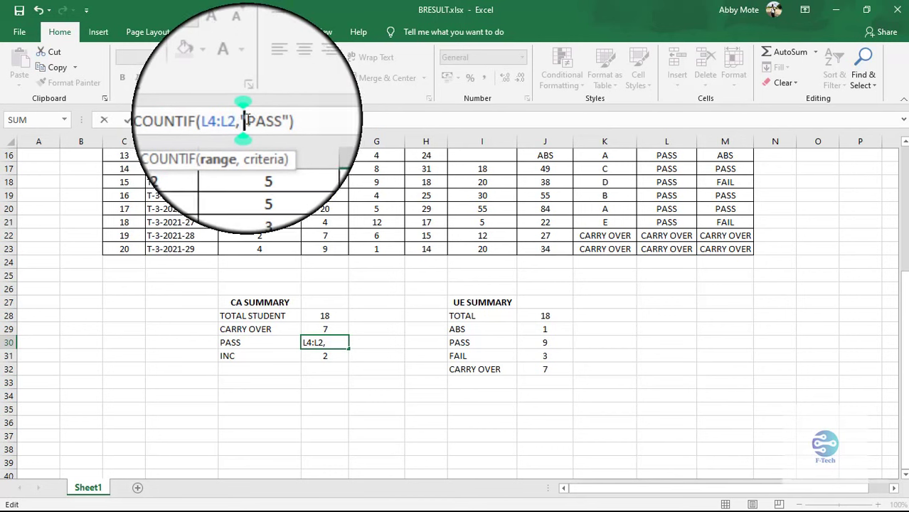
type("3")
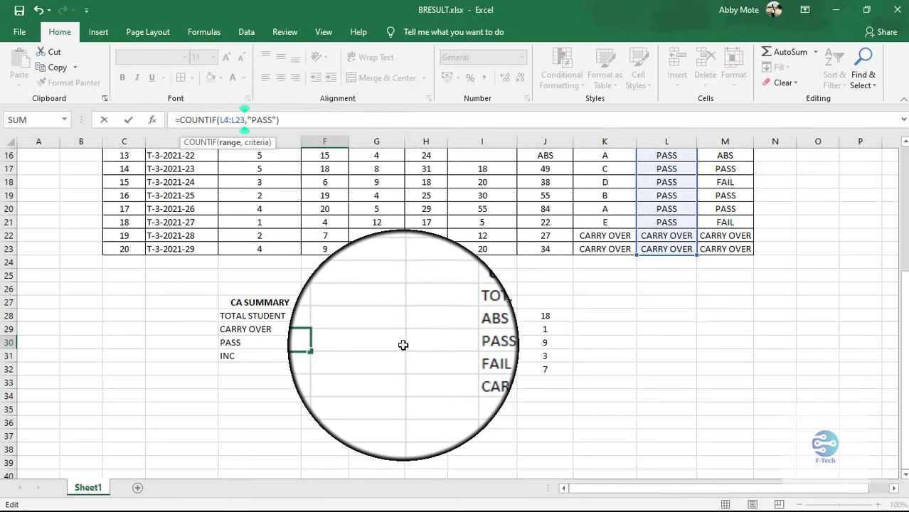
left_click(403, 346)
- Correct the CA SUMMARY INC formula in F31 to start at L4, still counting 2
left_click(332, 355)
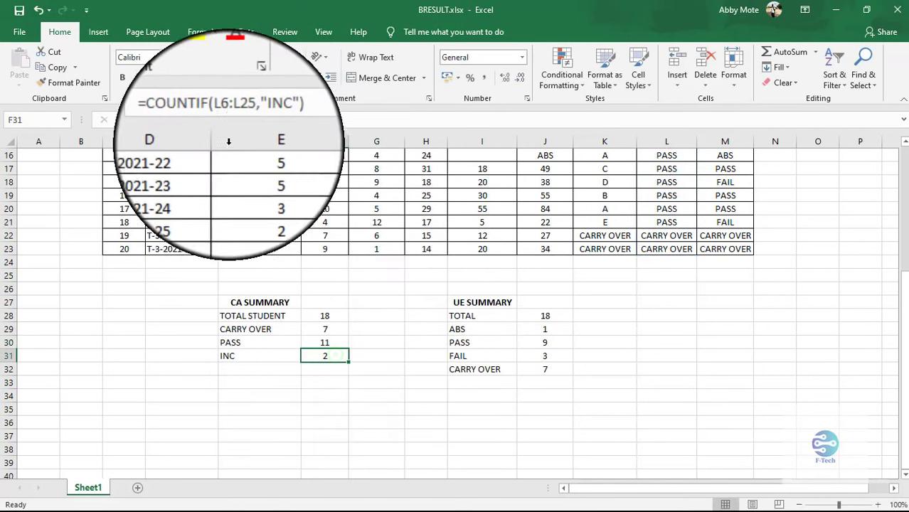
left_click(215, 119)
key("BackSpace")
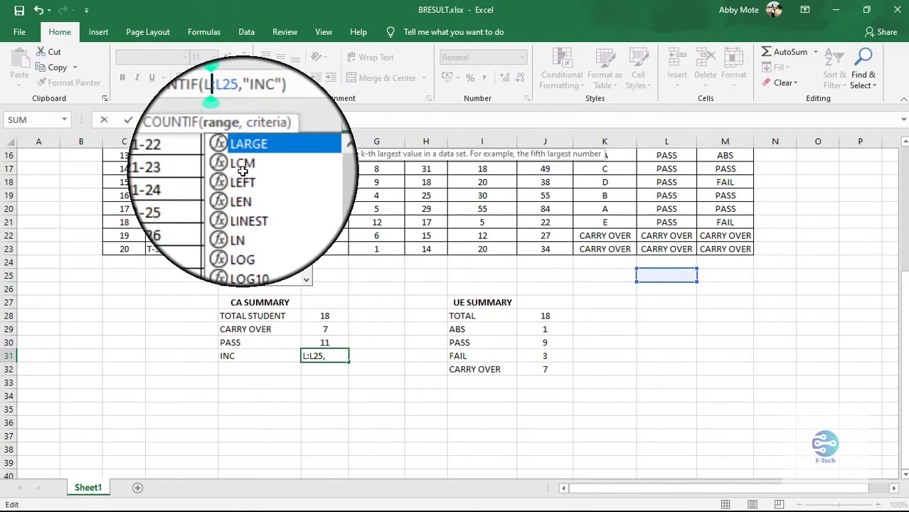
type("4")
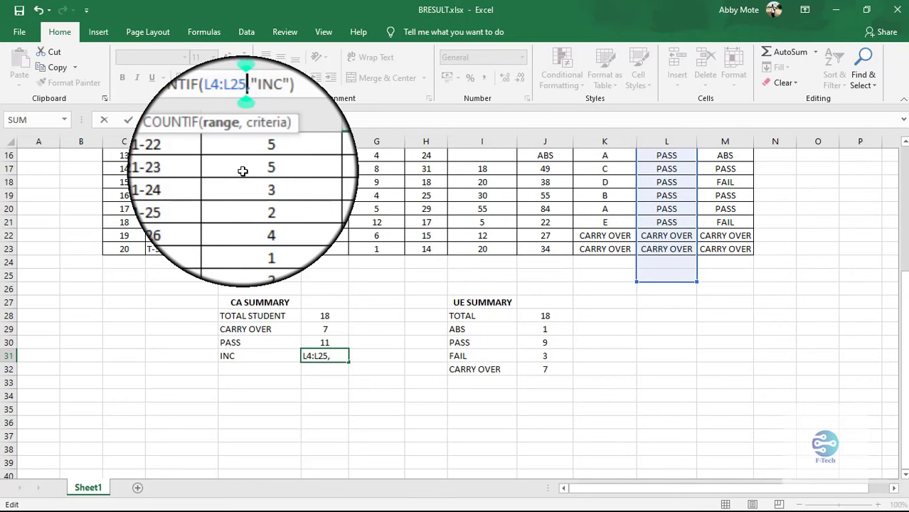
key("BackSpace")
key("Return")
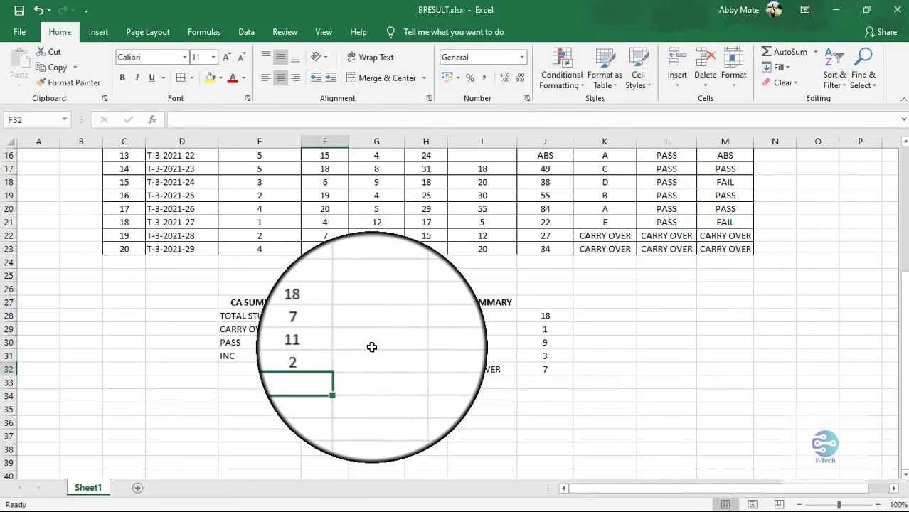
left_click(376, 342)
- Attempt a chart insert with no data selected and dismiss the prompts
scroll(472, 381, "down", 2)
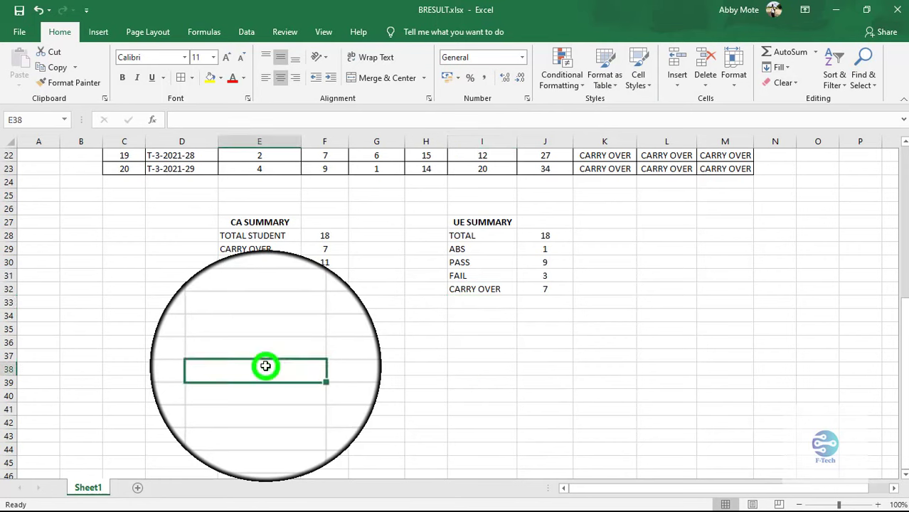
left_click(104, 34)
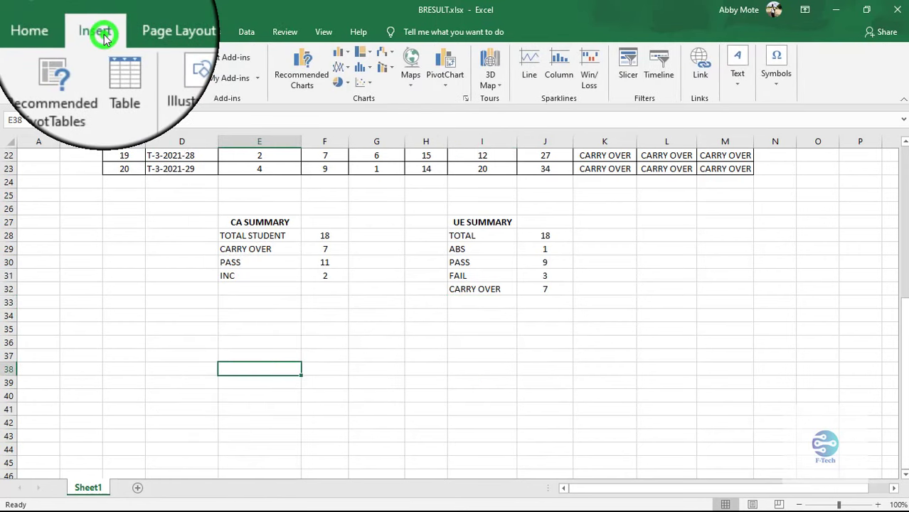
left_click(295, 70)
left_click(466, 303)
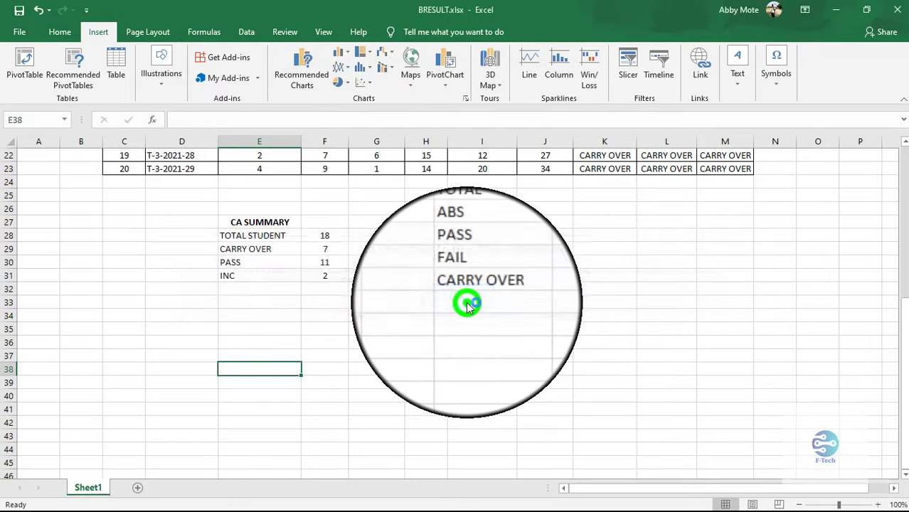
left_click(339, 53)
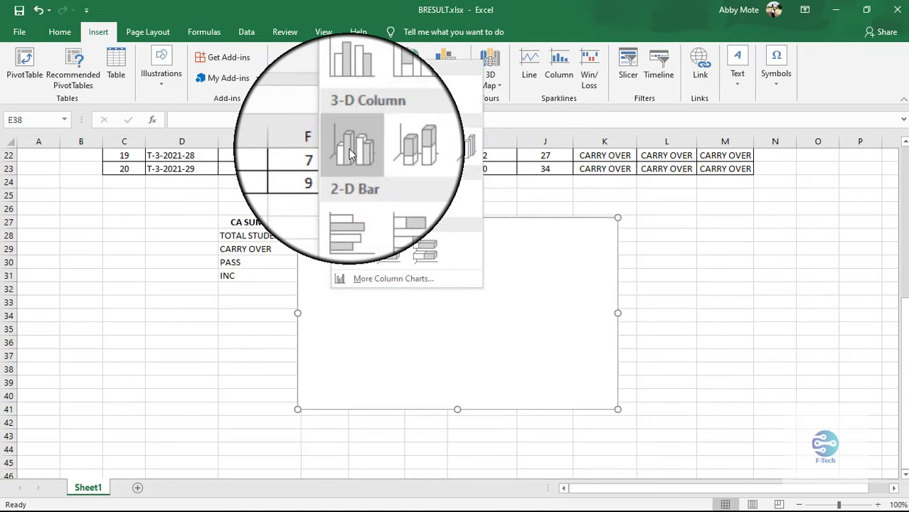
left_click(270, 302)
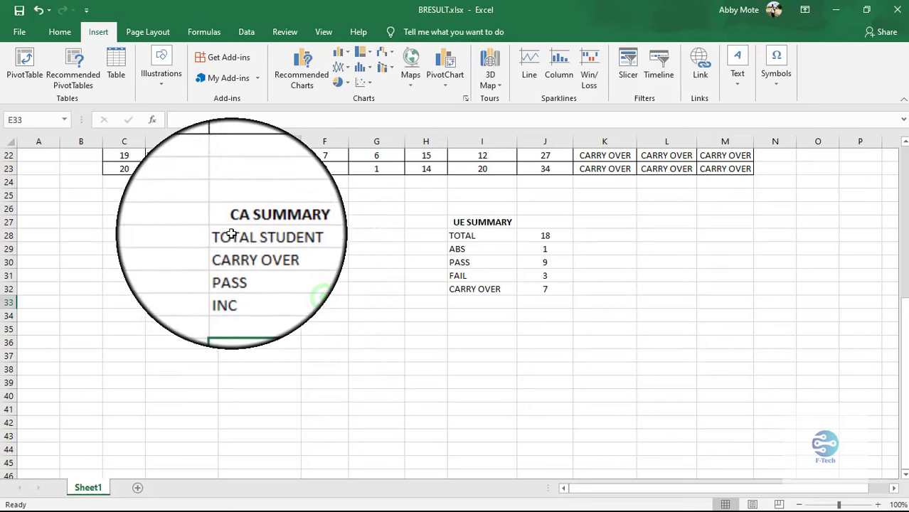
- Insert a 3-D column chart of the CARRY OVER, PASS and INC counts below the summaries
mouse_move(224, 248)
left_mouse_down()
mouse_move(323, 282)
mouse_move(324, 275)
left_mouse_up()
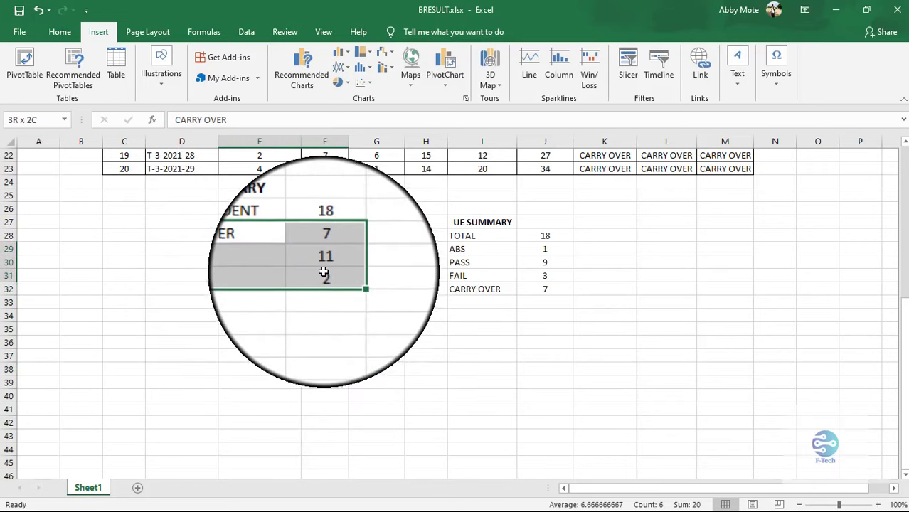
left_click(341, 44)
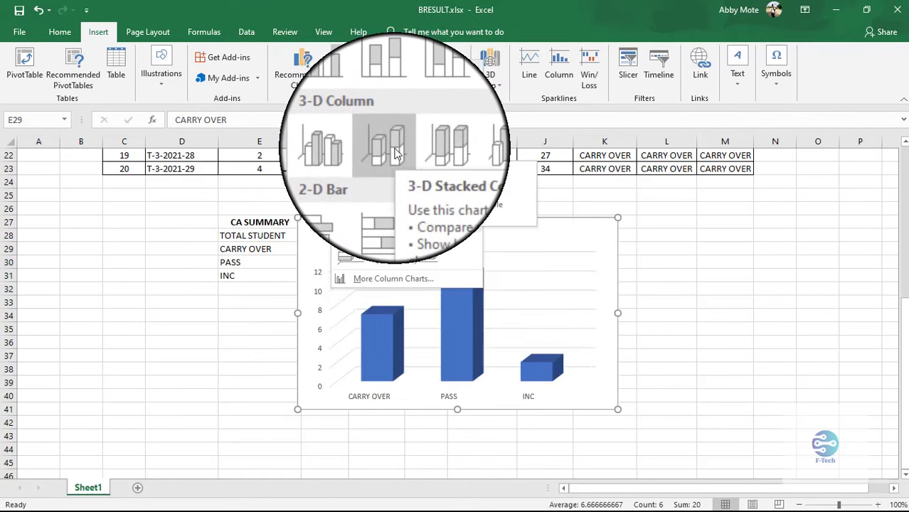
left_click(394, 148)
mouse_move(397, 230)
left_mouse_down()
mouse_move(380, 321)
mouse_move(367, 321)
left_mouse_up()
left_click(436, 321)
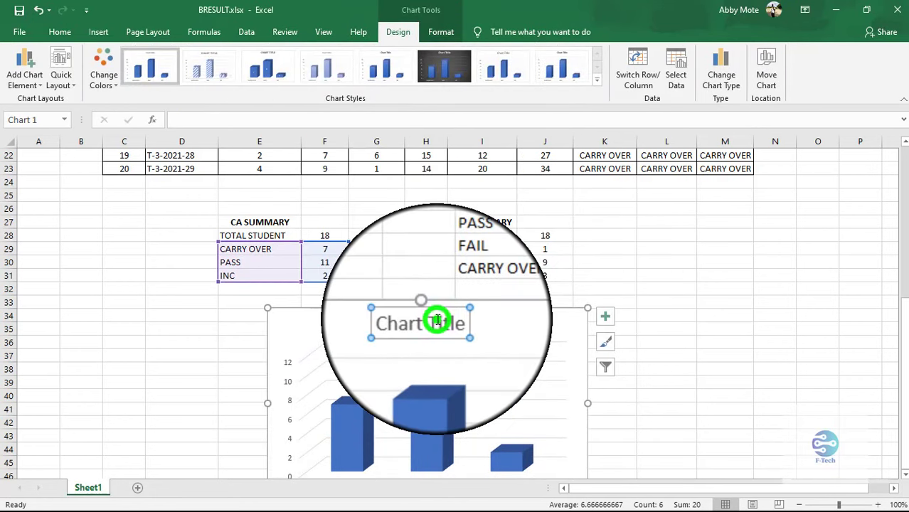
- Retitle the chart CA SUMMARY and close the Format Chart Title pane
double_click(436, 322)
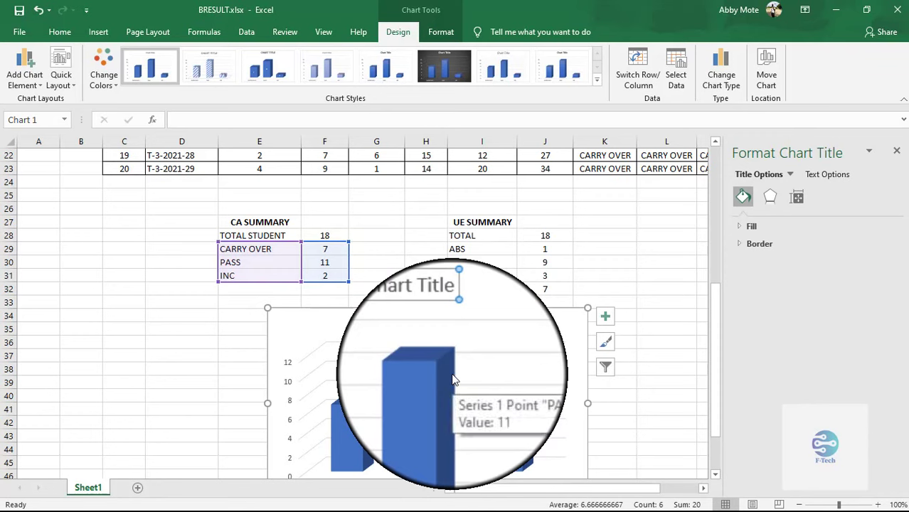
left_click(432, 320)
type("CA SUMMARY")
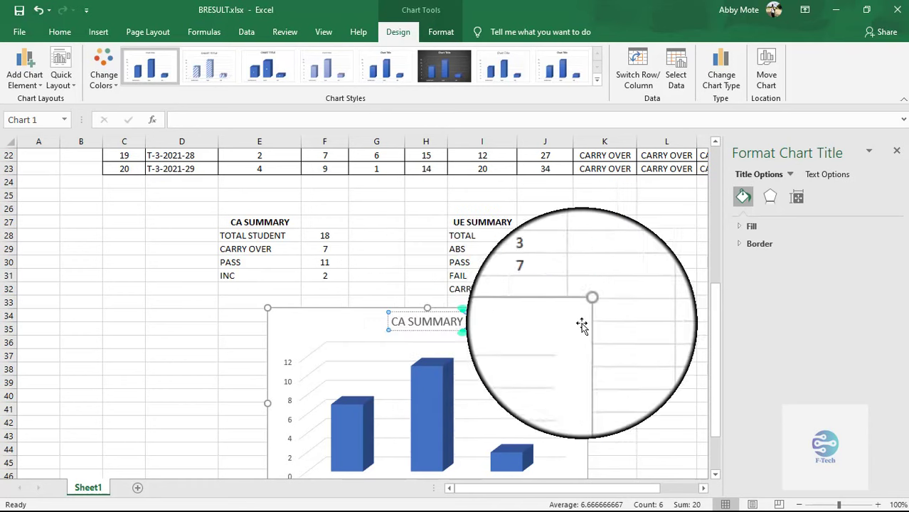
left_click(645, 318)
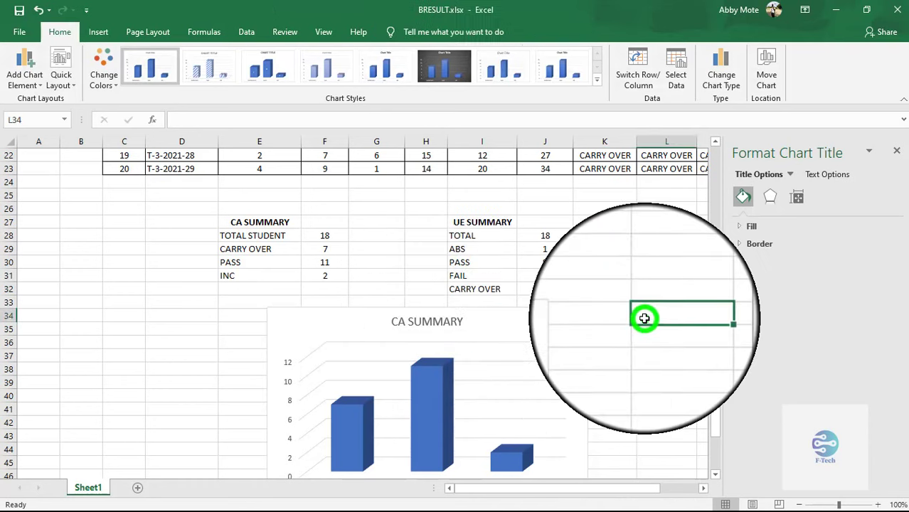
left_click(896, 151)
- Add value labels on the bars and a data table under the CA SUMMARY chart
scroll(469, 403, "down", 2)
left_click(450, 354)
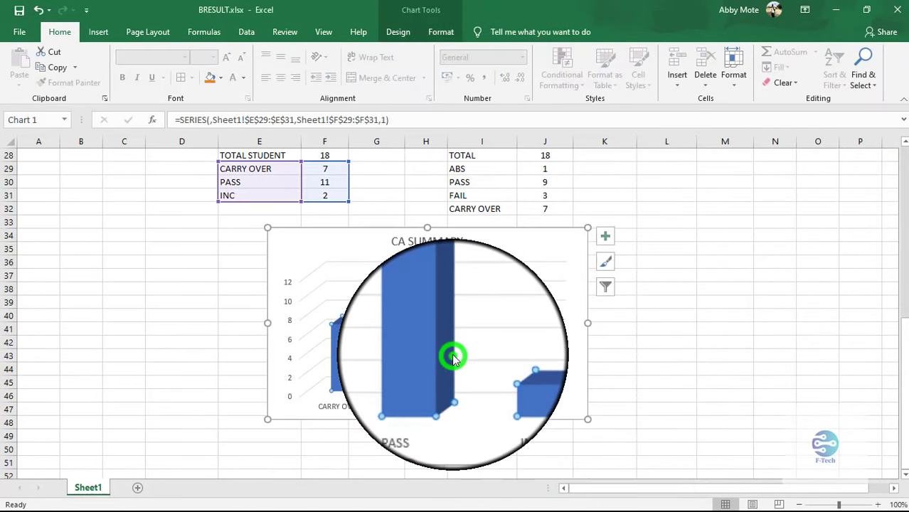
left_click(606, 236)
left_click(637, 268)
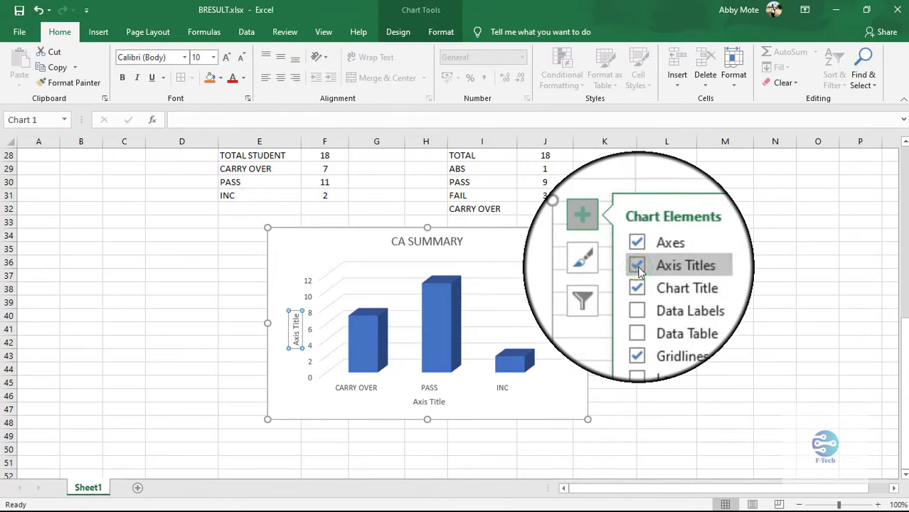
left_click(638, 266)
left_click(640, 294)
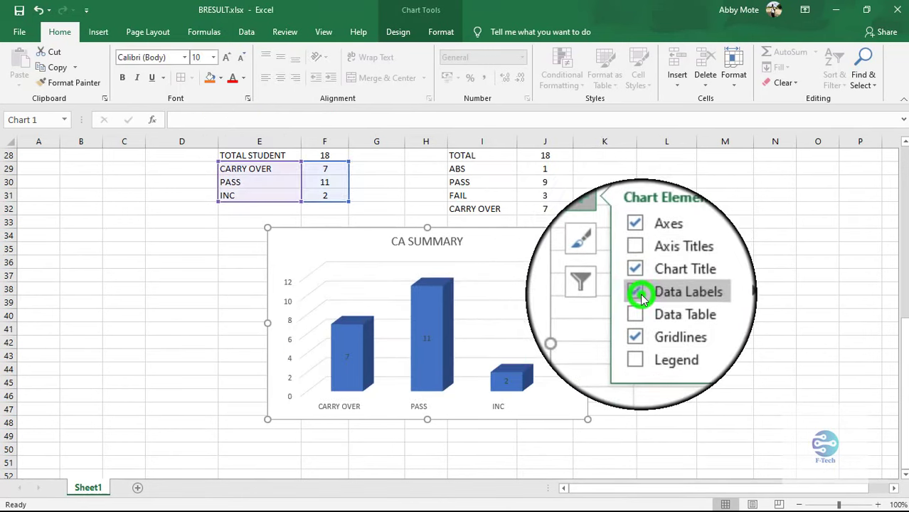
left_click(641, 293)
left_click(640, 307)
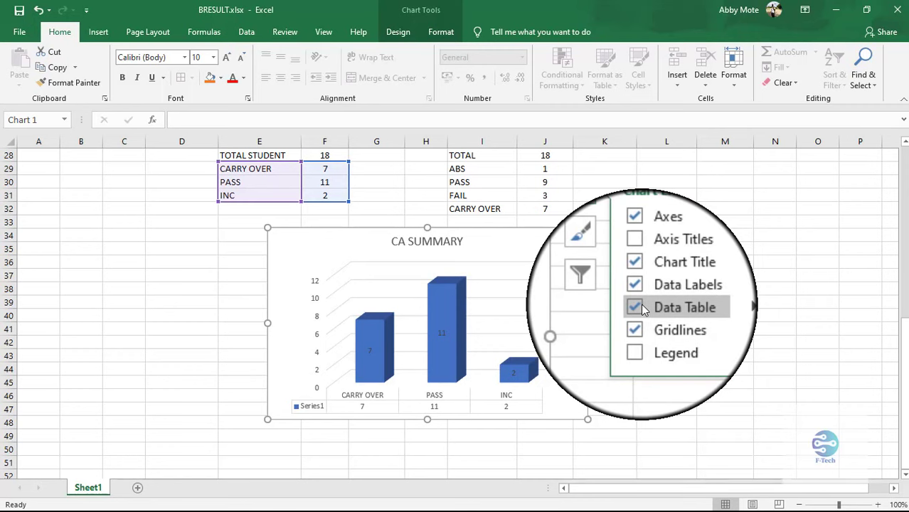
- Add a Series1 legend, trying top and left positions before placing it on the right
left_click(639, 336)
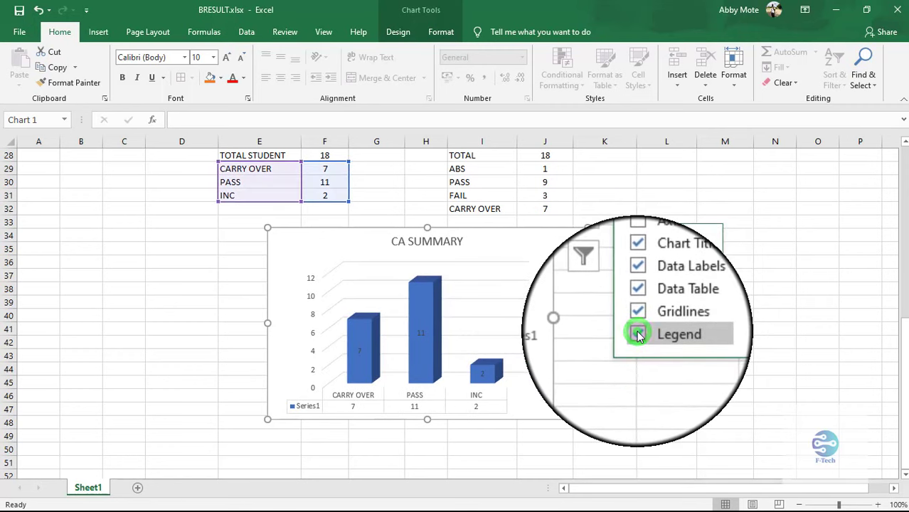
mouse_move(704, 330)
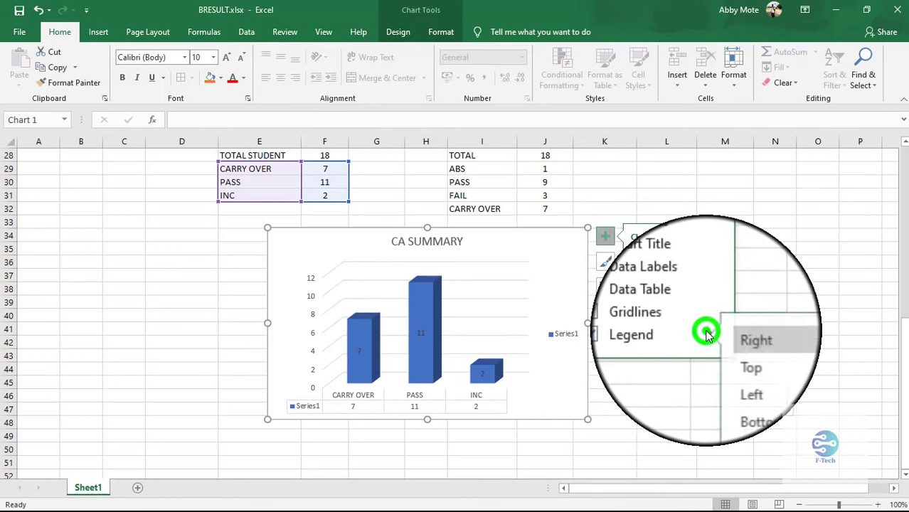
left_click(743, 355)
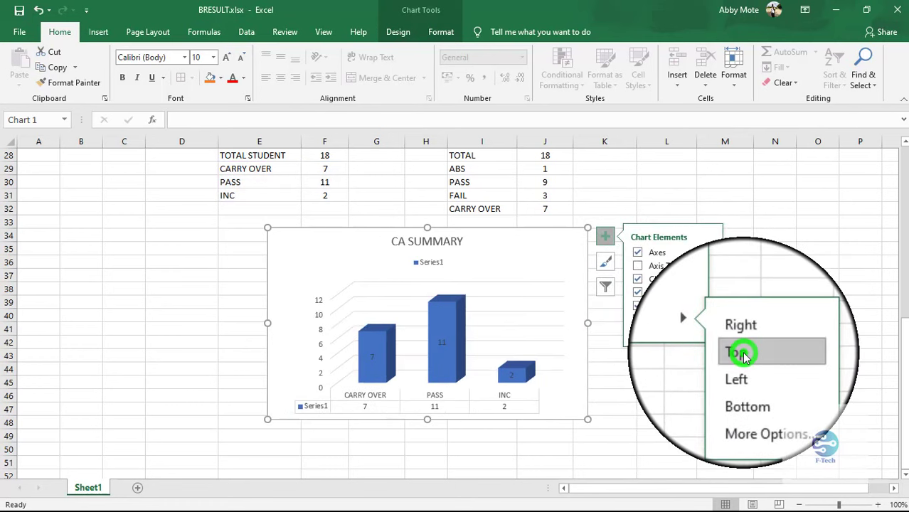
left_click(747, 370)
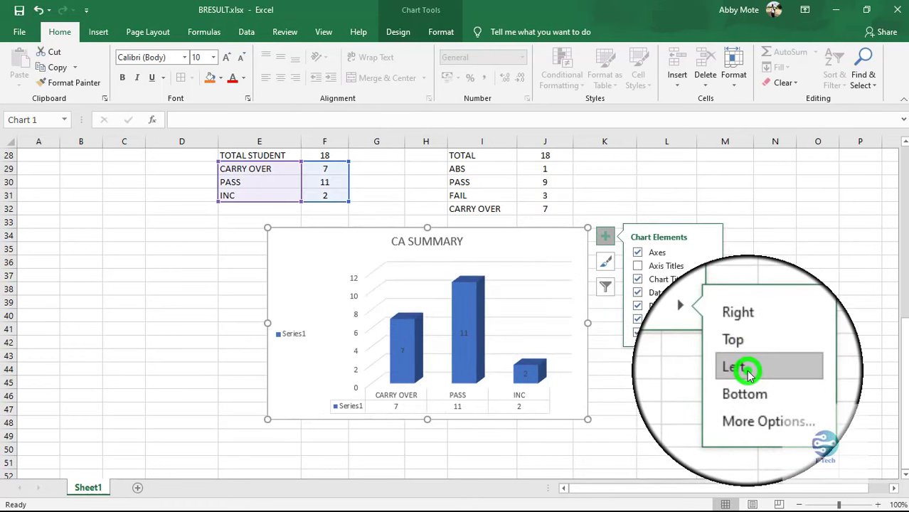
left_click(637, 333)
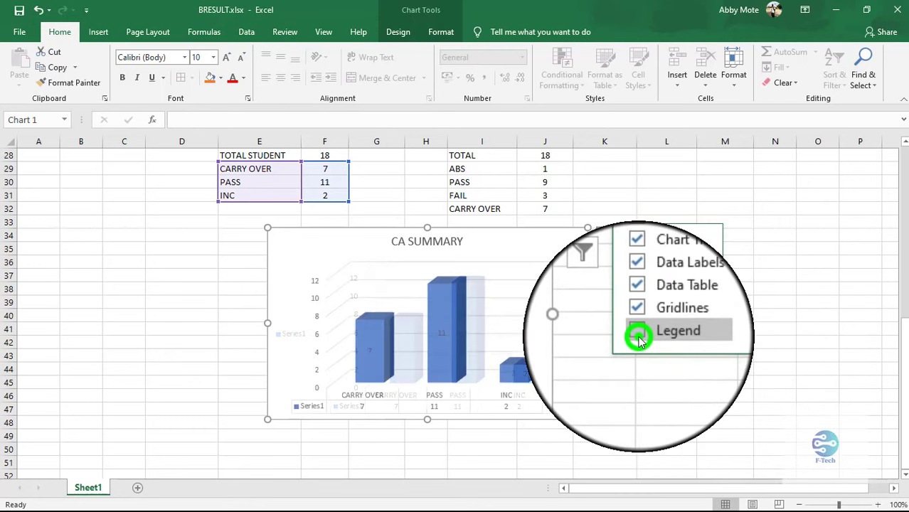
left_click(704, 332)
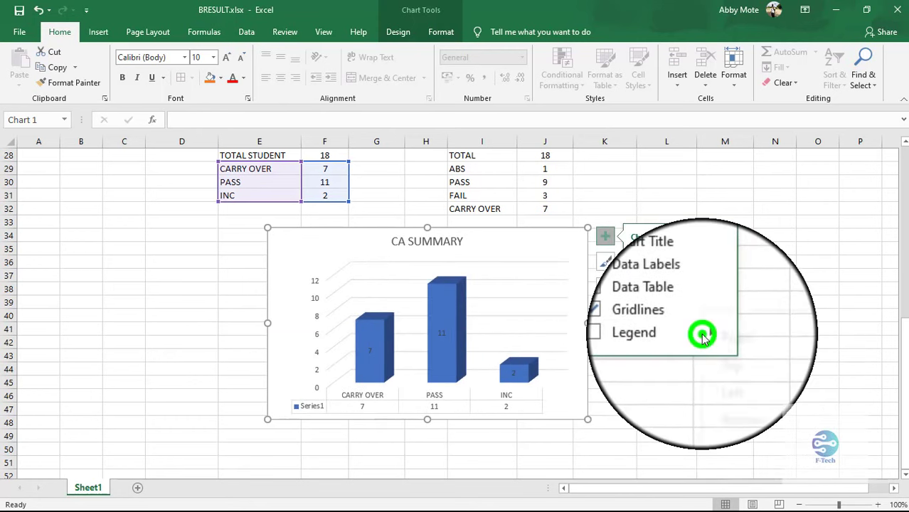
- Set the legend's fill to No fill in the legend formatting pane
left_click(764, 413)
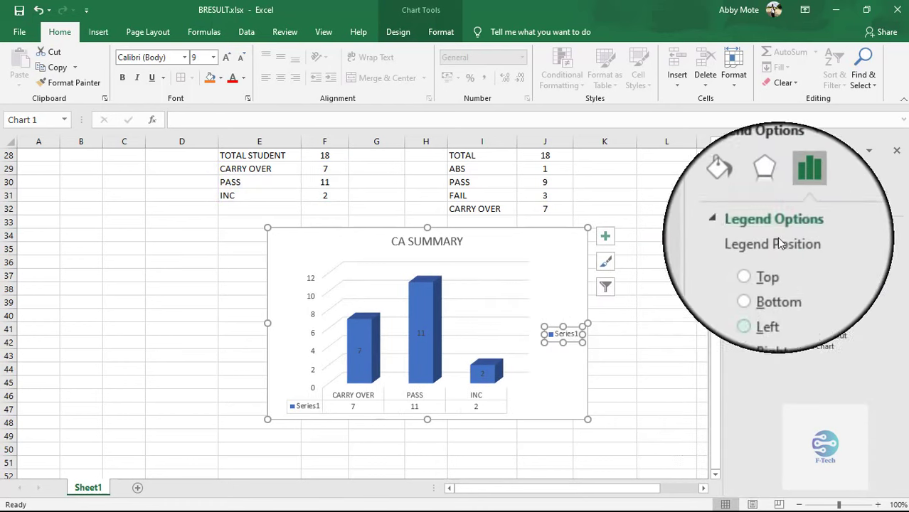
left_click(772, 198)
left_click(741, 205)
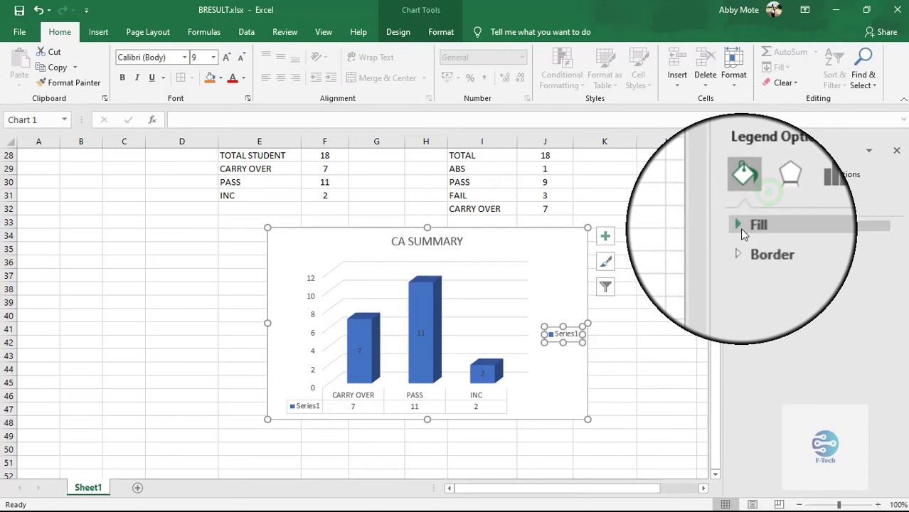
left_click(742, 229)
left_click(750, 246)
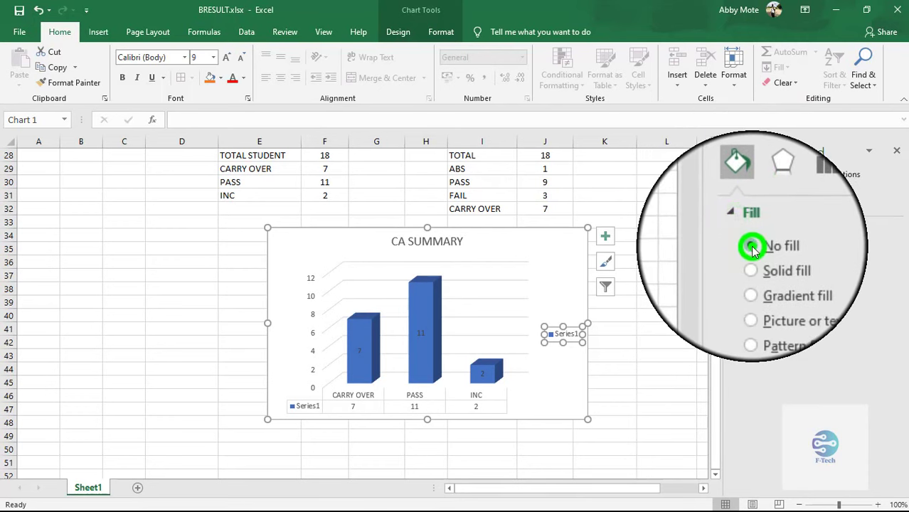
left_click(753, 263)
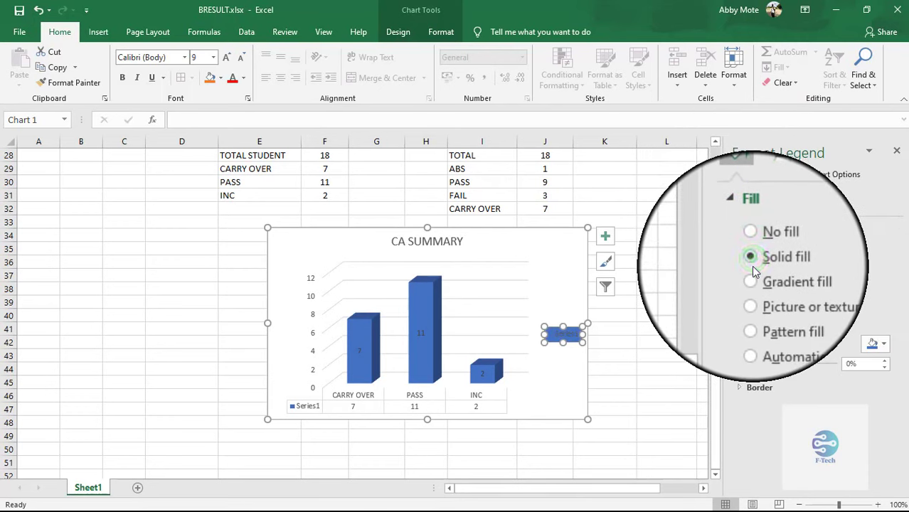
left_click(751, 246)
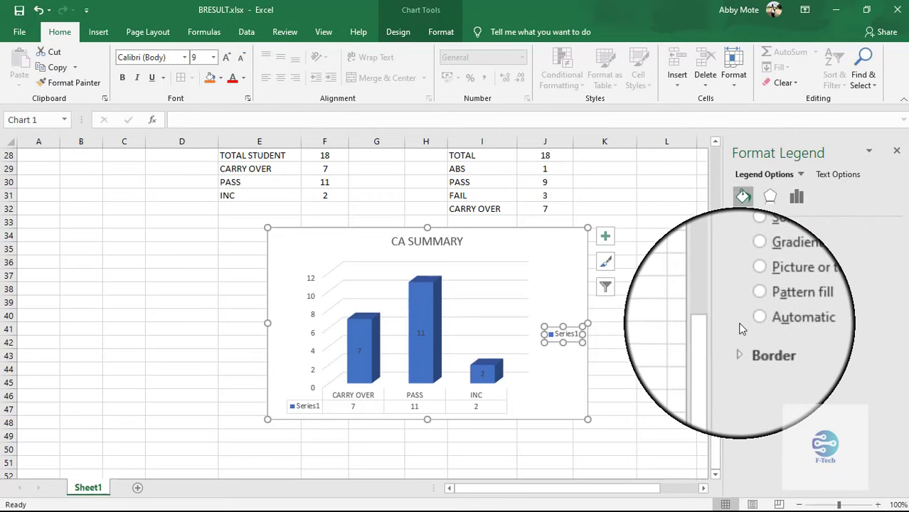
left_click(897, 151)
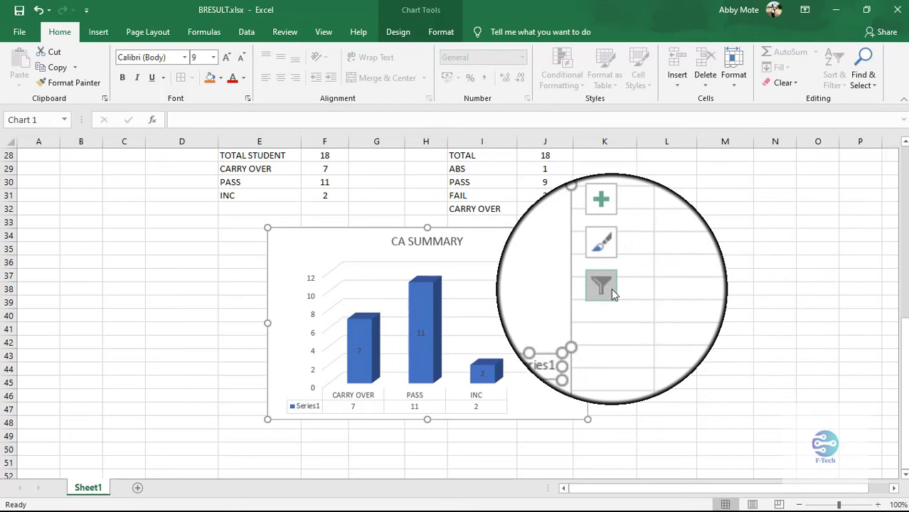
- Apply the dark charcoal chart style to the CA SUMMARY chart
left_click(611, 288)
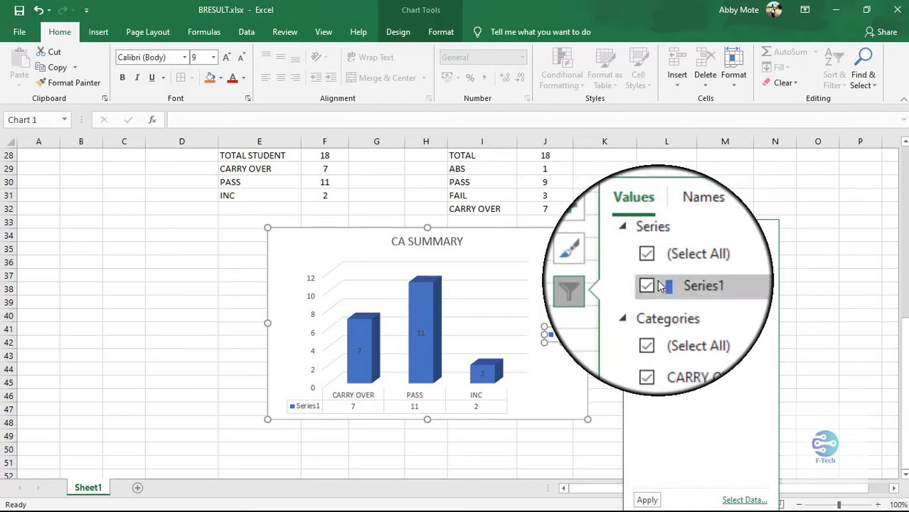
left_click(850, 352)
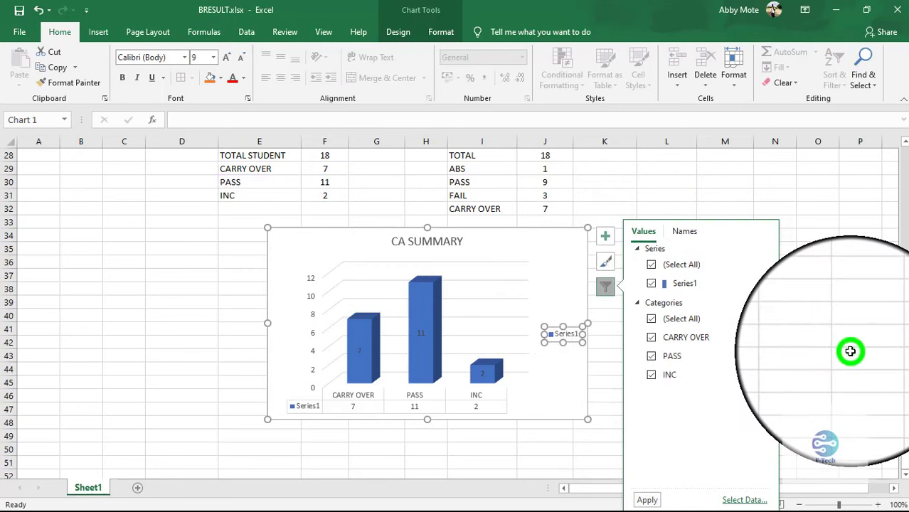
left_click(694, 435)
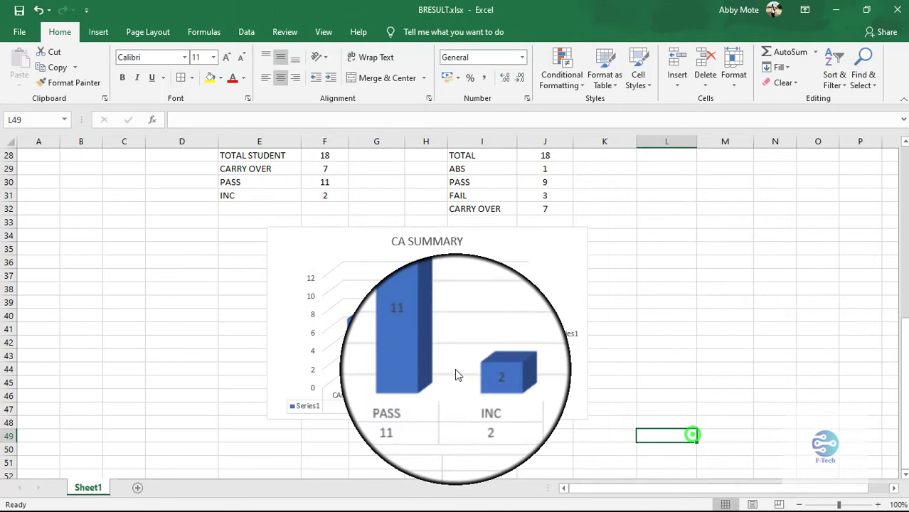
left_click(498, 320)
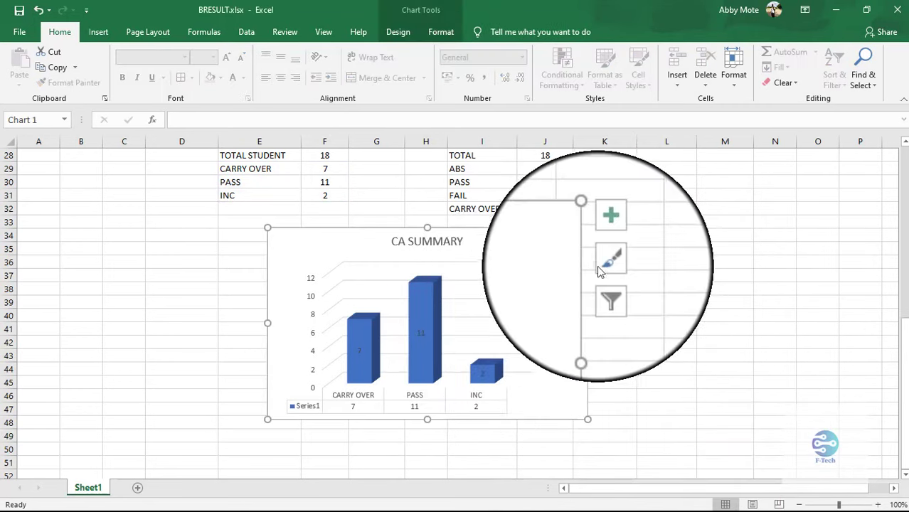
left_click(608, 268)
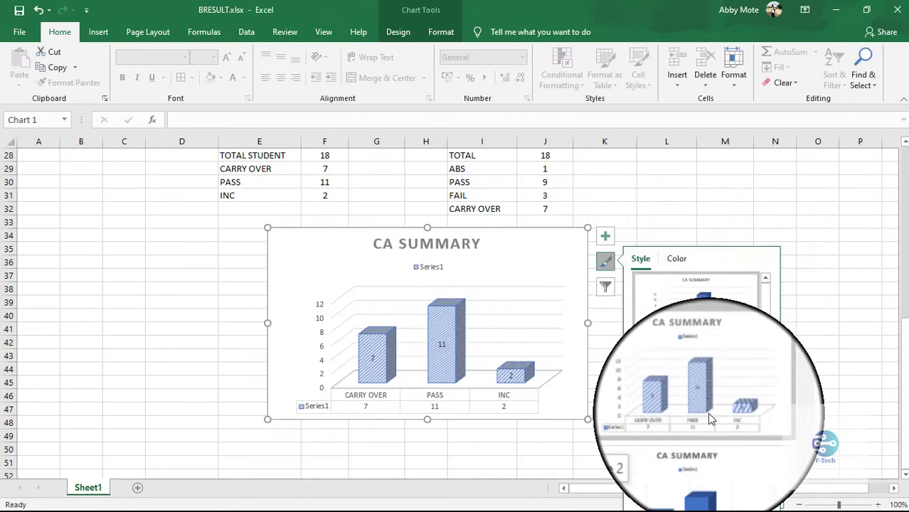
left_click(716, 310)
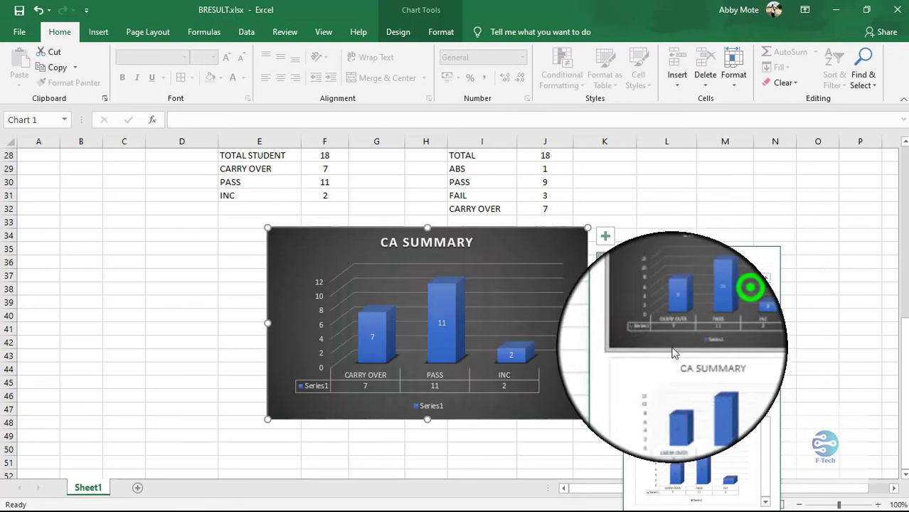
left_click(728, 224)
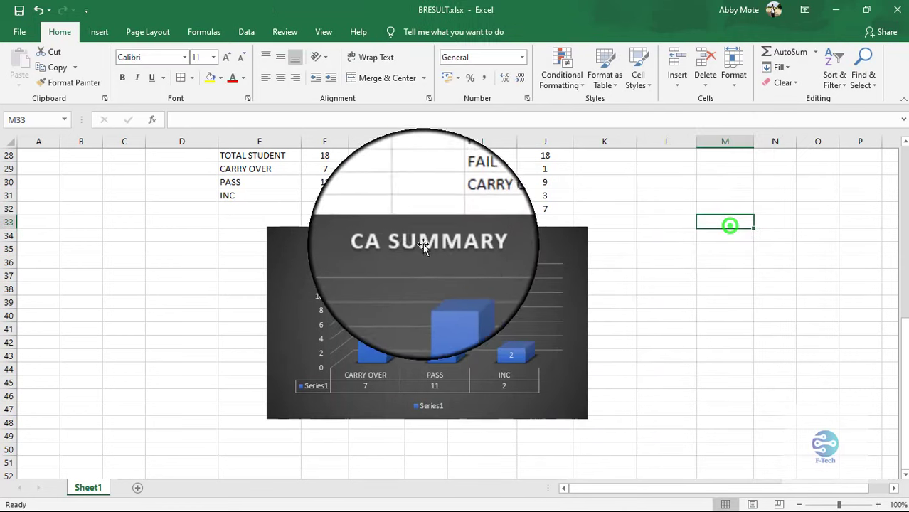
- Move the CA SUMMARY chart left so it sits under the CA SUMMARY table
left_click(388, 240)
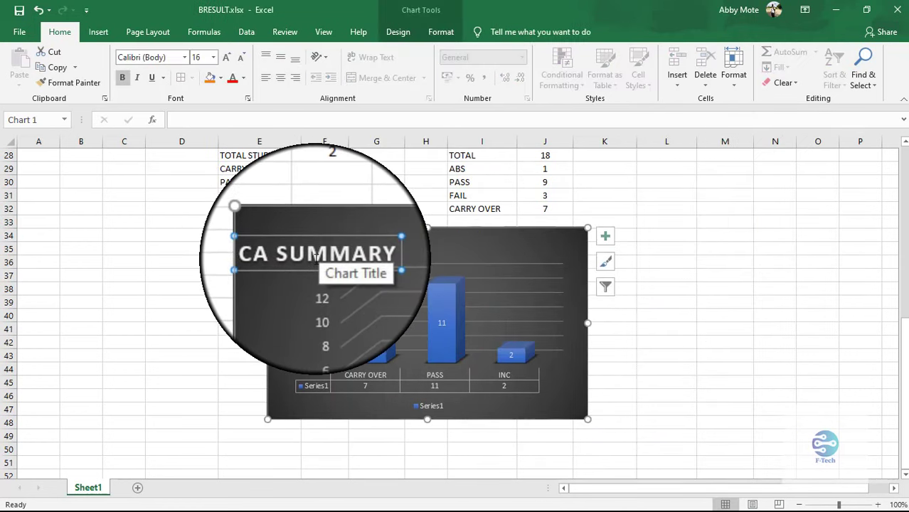
left_click_drag(308, 235, 113, 240)
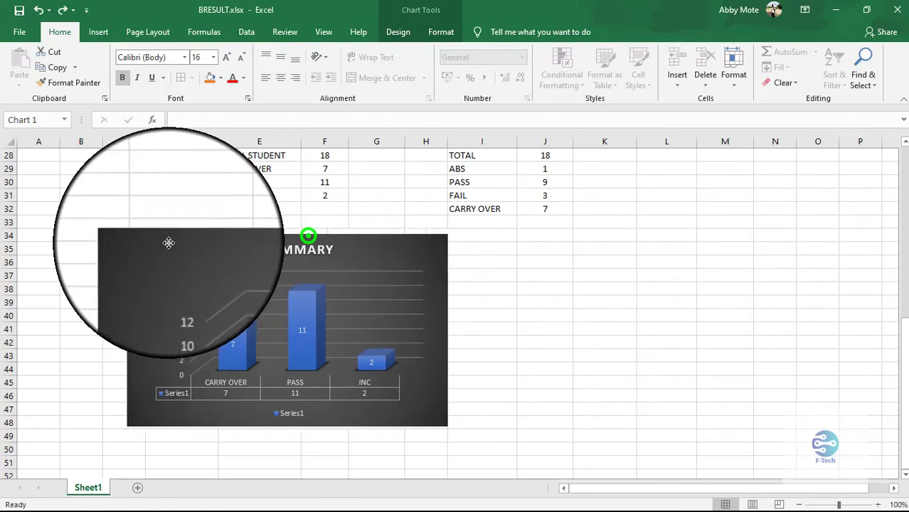
left_click(515, 337)
left_click(666, 422)
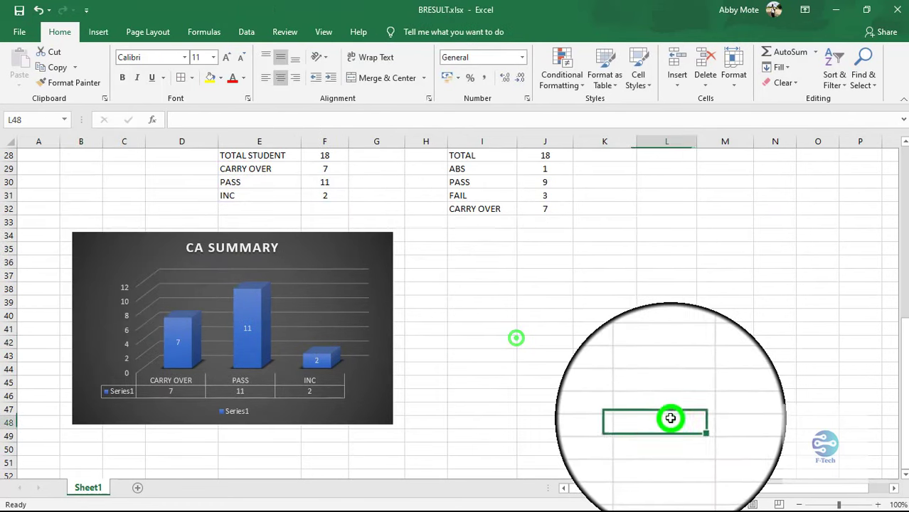
- Chart UE SUMMARY cells I29:J32 as a 3-D column chart below the UE table, titled UE SUMMARY
scroll(677, 389, "up", 1)
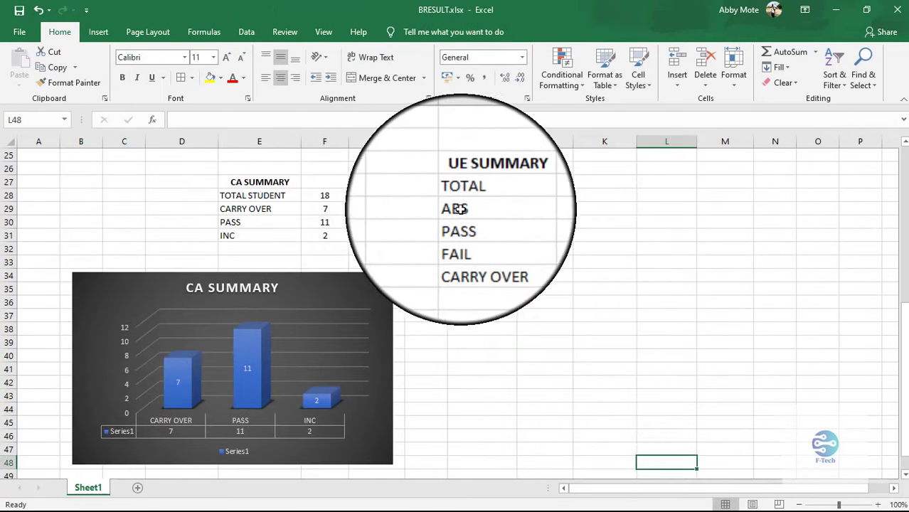
left_click(457, 208)
mouse_move(457, 208)
left_mouse_down()
mouse_move(554, 234)
mouse_move(556, 244)
left_mouse_up()
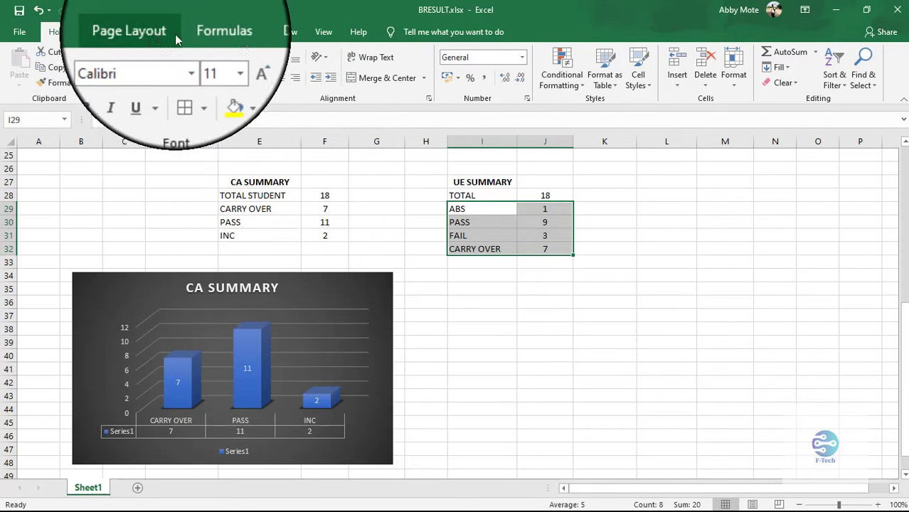
left_click(98, 34)
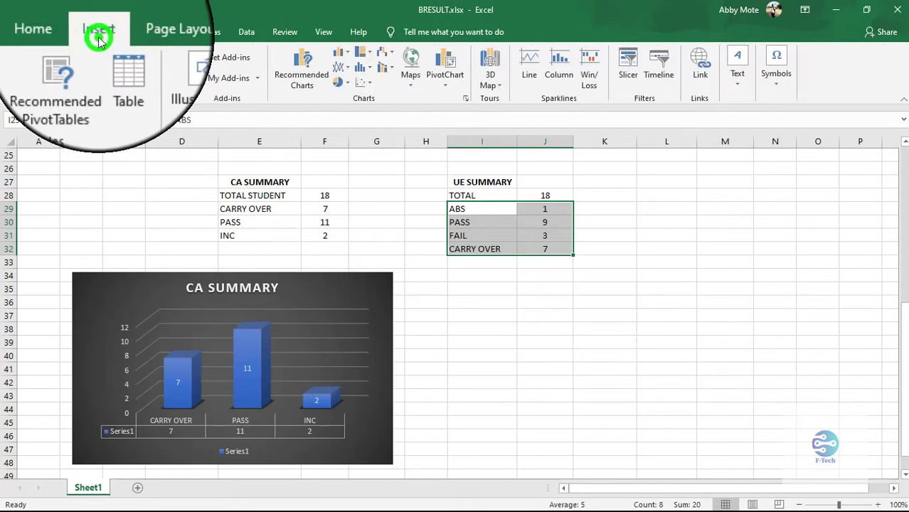
left_click(340, 54)
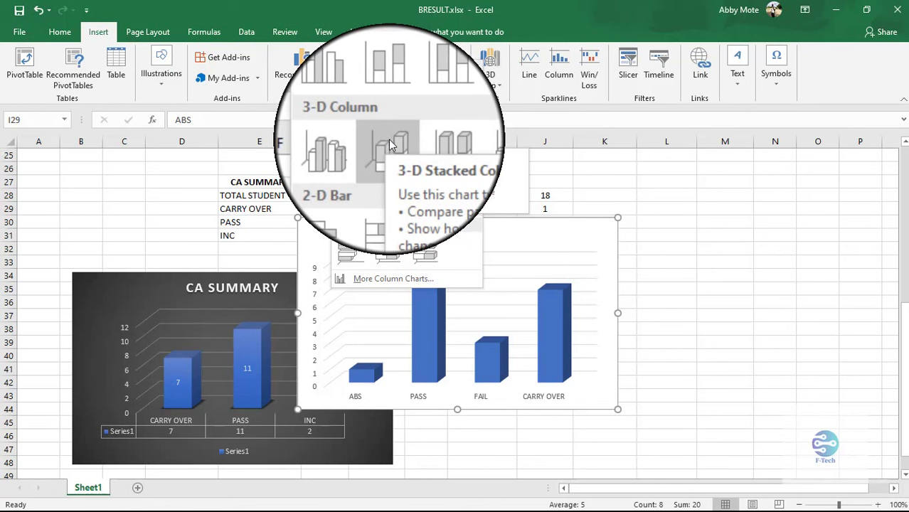
left_click(390, 146)
left_click_drag(475, 229, 608, 288)
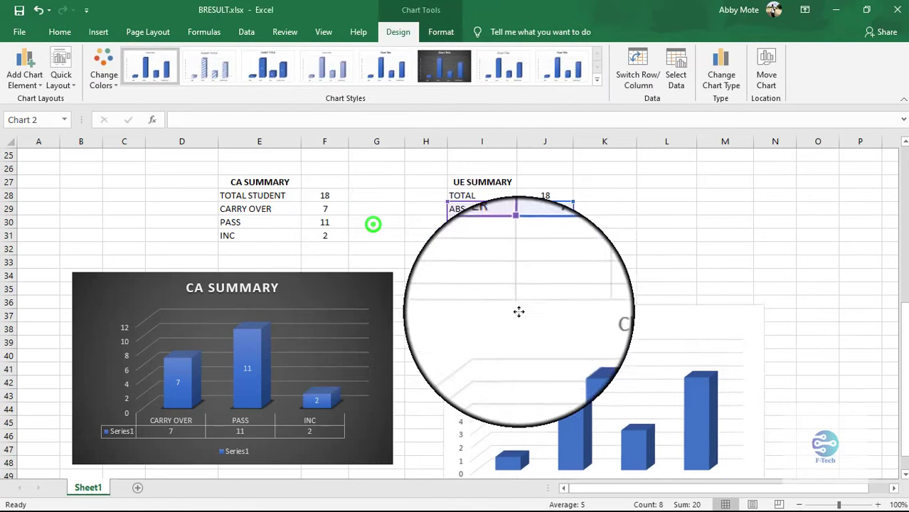
double_click(609, 288)
type("UE SUMMARY")
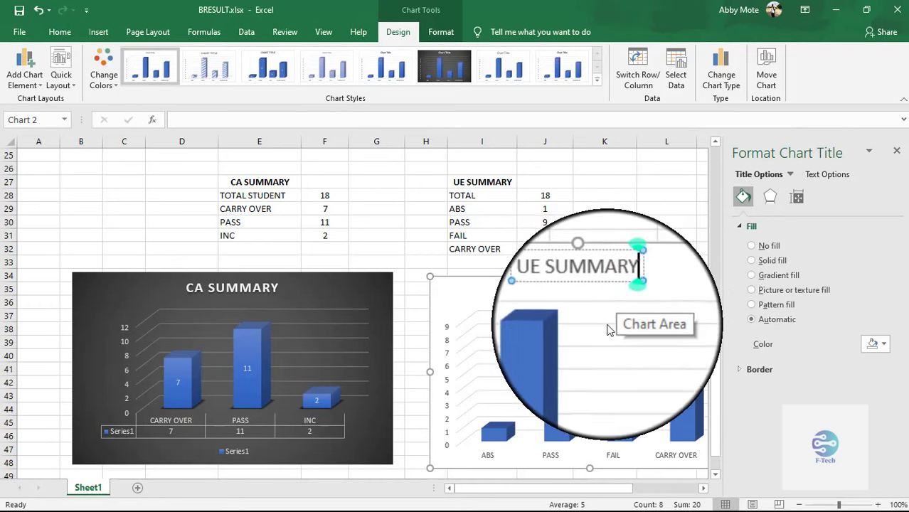
- Apply the dark chart style to the UE SUMMARY chart
left_click(605, 325)
left_click(900, 153)
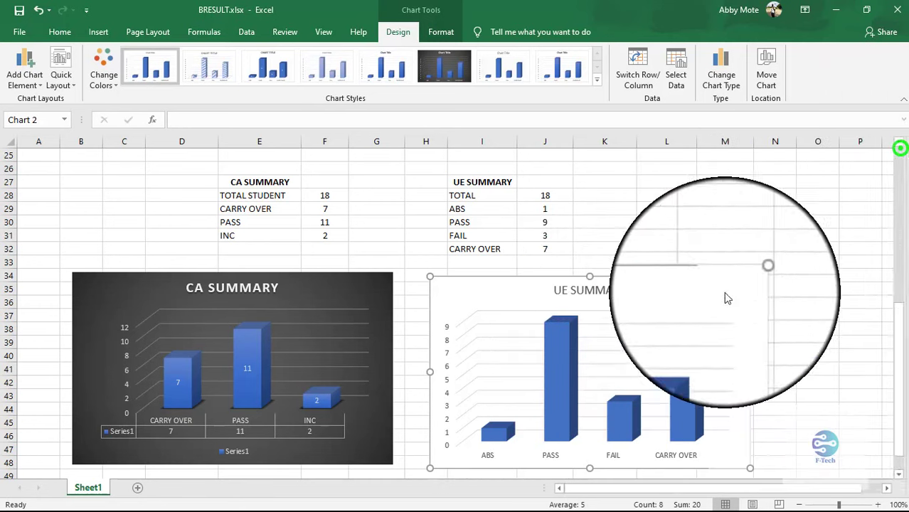
left_click_drag(655, 286, 660, 282)
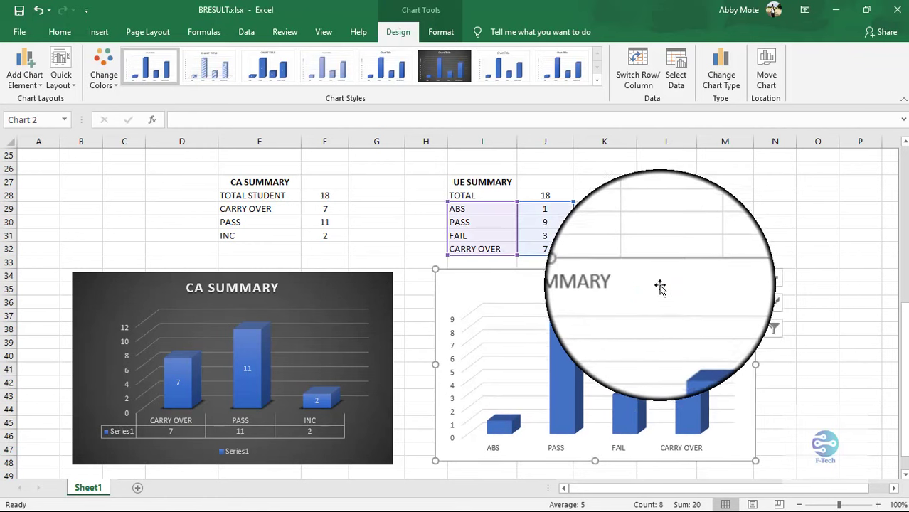
left_click(774, 304)
scroll(366, 355, "down", 3)
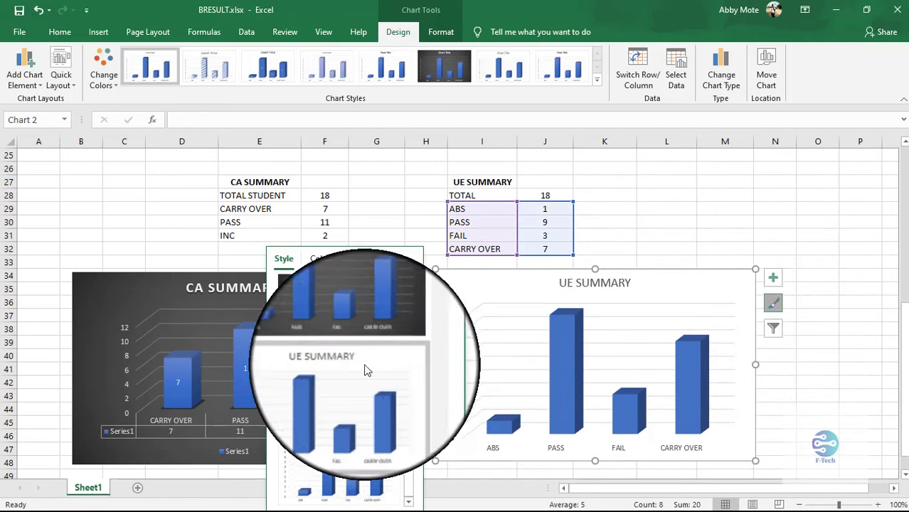
left_click(347, 333)
- Show value labels (1, 9, 3, 7) and a data table on the UE SUMMARY chart
left_click(717, 340)
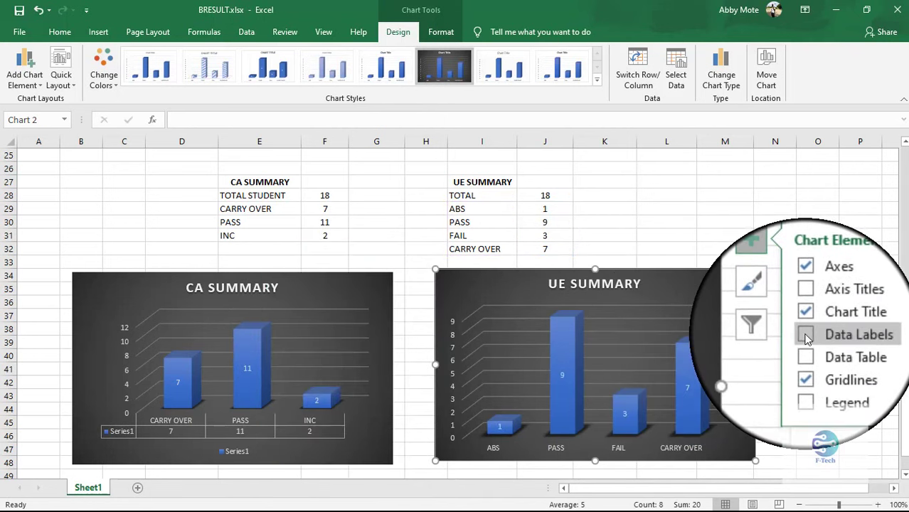
left_click(806, 337)
left_click(803, 347)
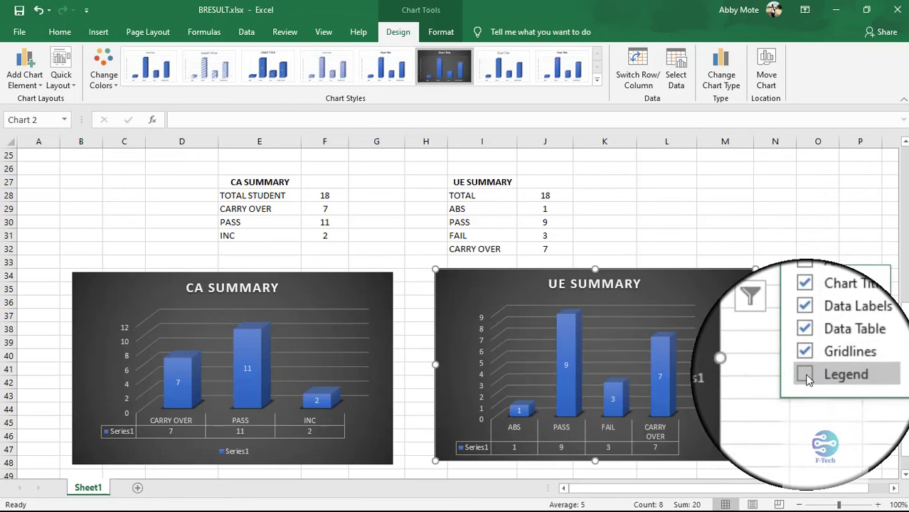
left_click(811, 246)
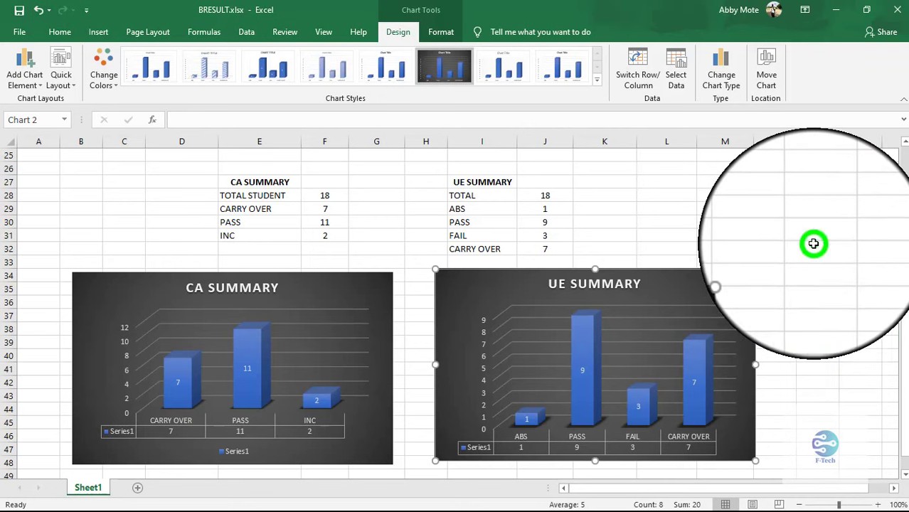
- Review the result table and both summary charts in BRESULT.xlsx, then close Excel
scroll(765, 432, "down", 1)
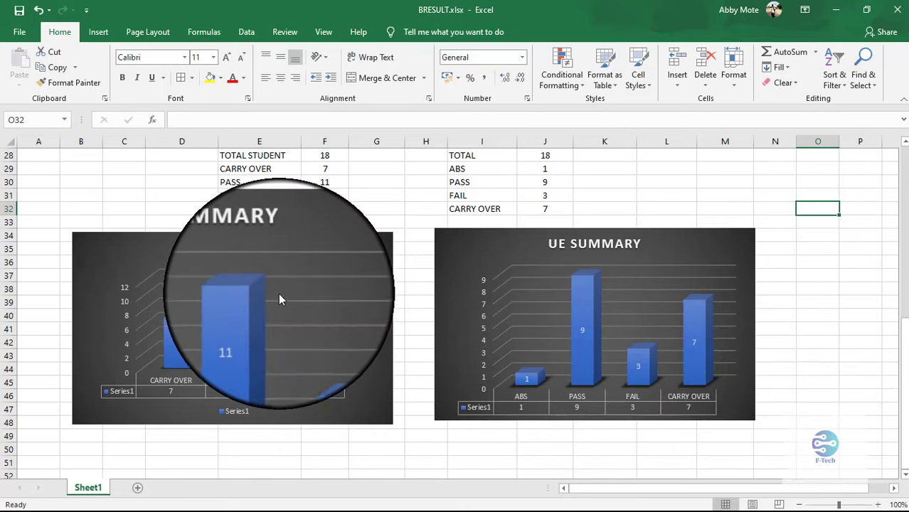
scroll(279, 296, "up", 9)
scroll(279, 296, "down", 1)
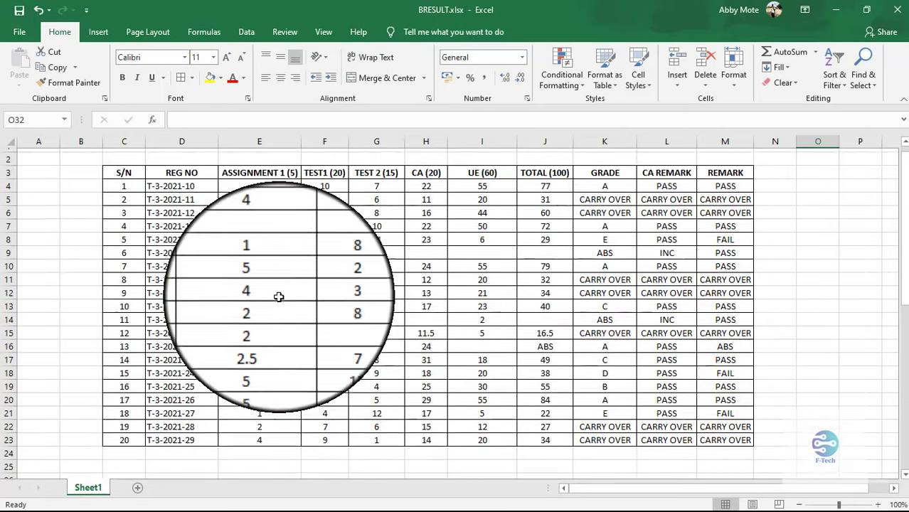
scroll(278, 296, "down", 2)
scroll(278, 296, "down", 4)
scroll(279, 297, "down", 4)
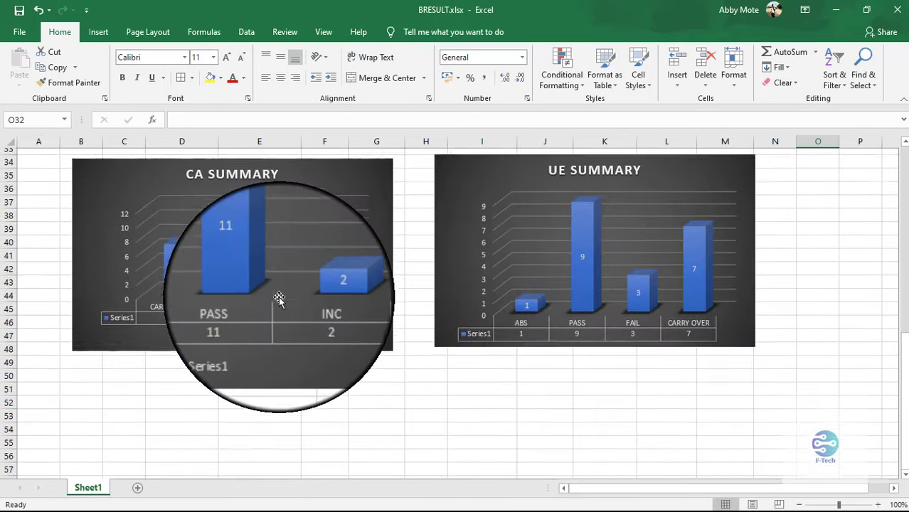
scroll(278, 298, "up", 6)
scroll(279, 297, "up", 5)
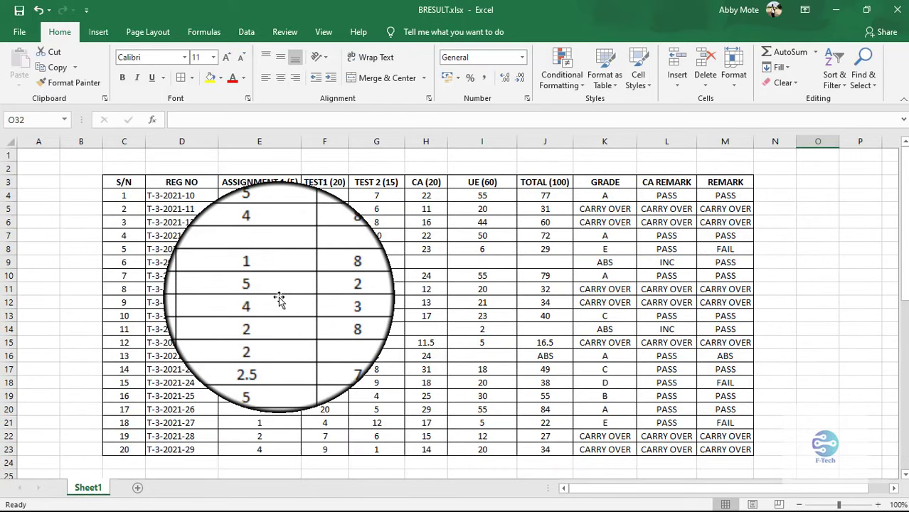
scroll(278, 298, "down", 3)
scroll(278, 298, "down", 2)
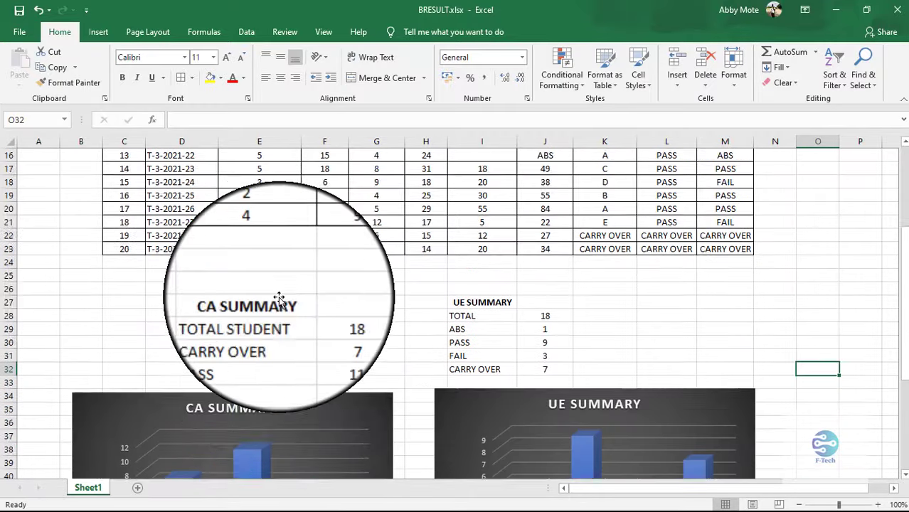
scroll(278, 299, "down", 2)
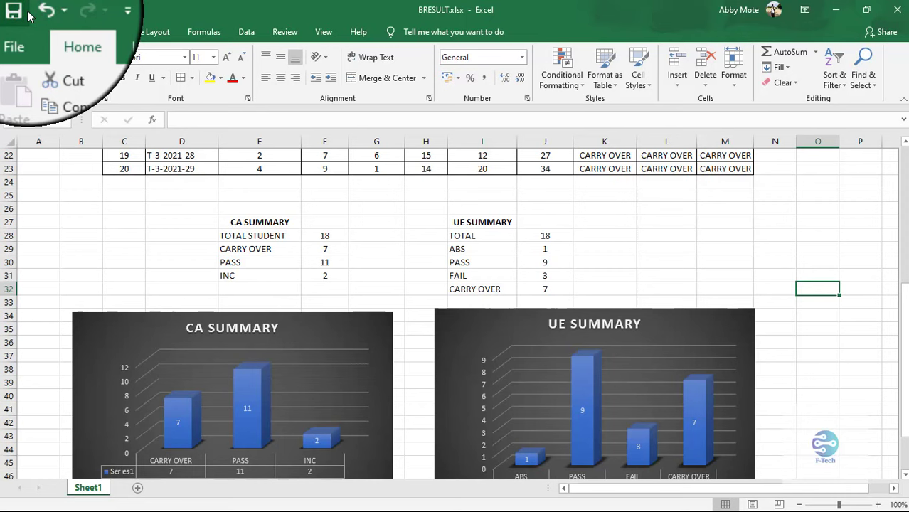
scroll(669, 247, "down", 3)
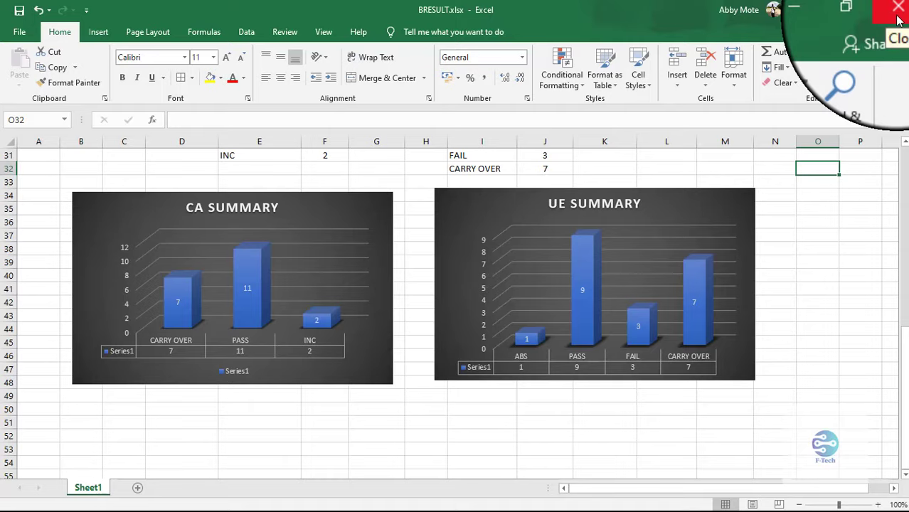
left_click(898, 14)
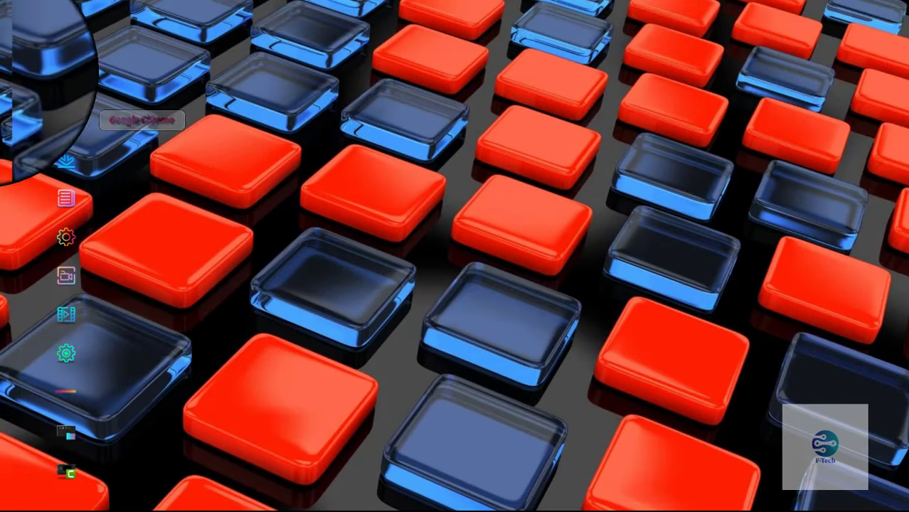